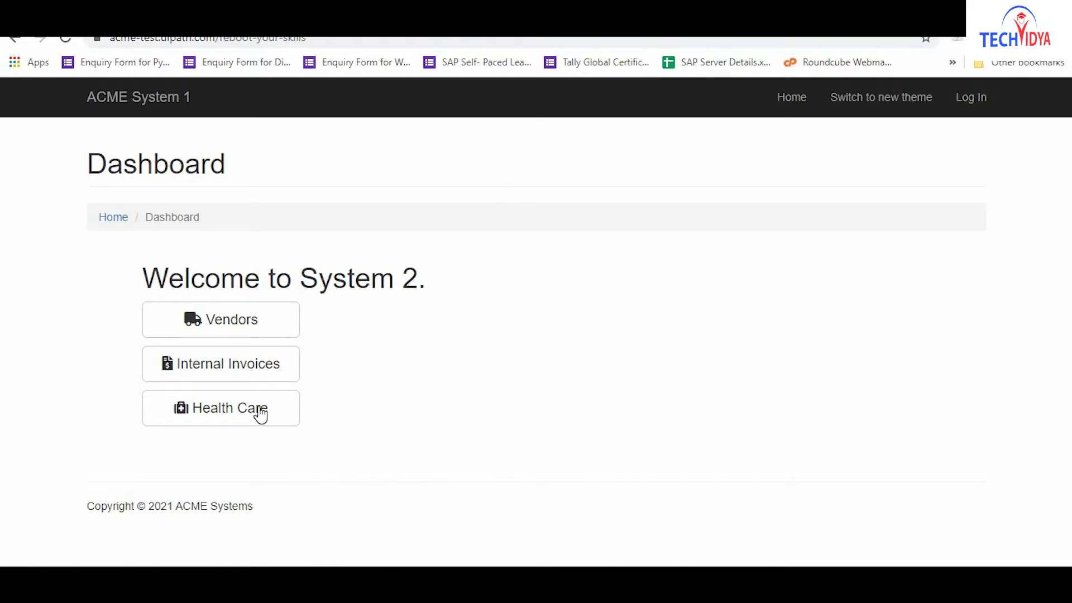
# Download the Treatment Report from Health Care as Treatment Report.csv, then minimise the browser.
pyautogui.click(231, 411)
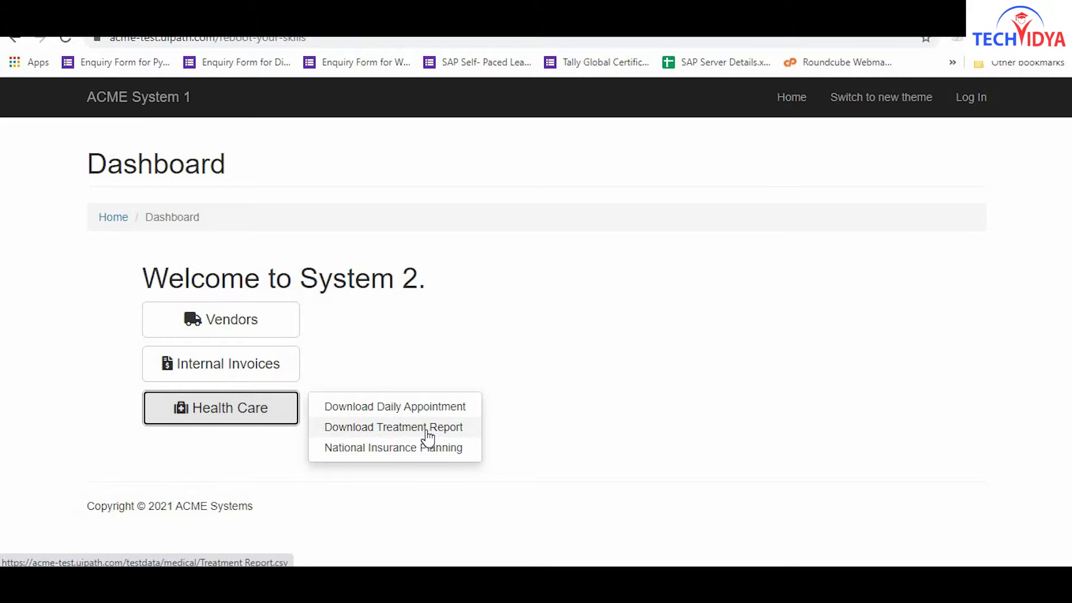
pyautogui.click(427, 431)
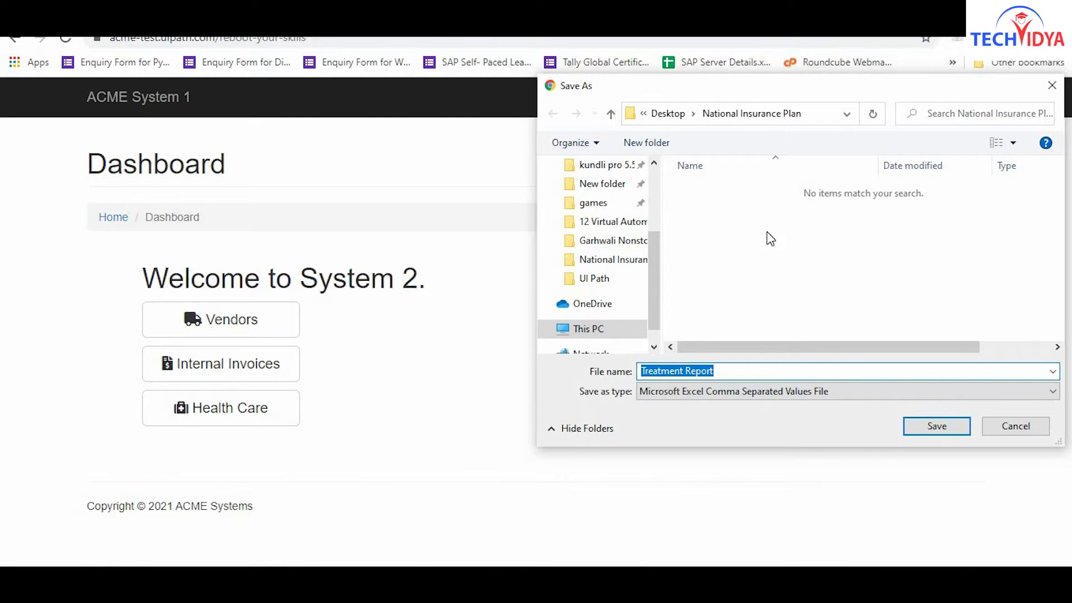
pyautogui.click(928, 428)
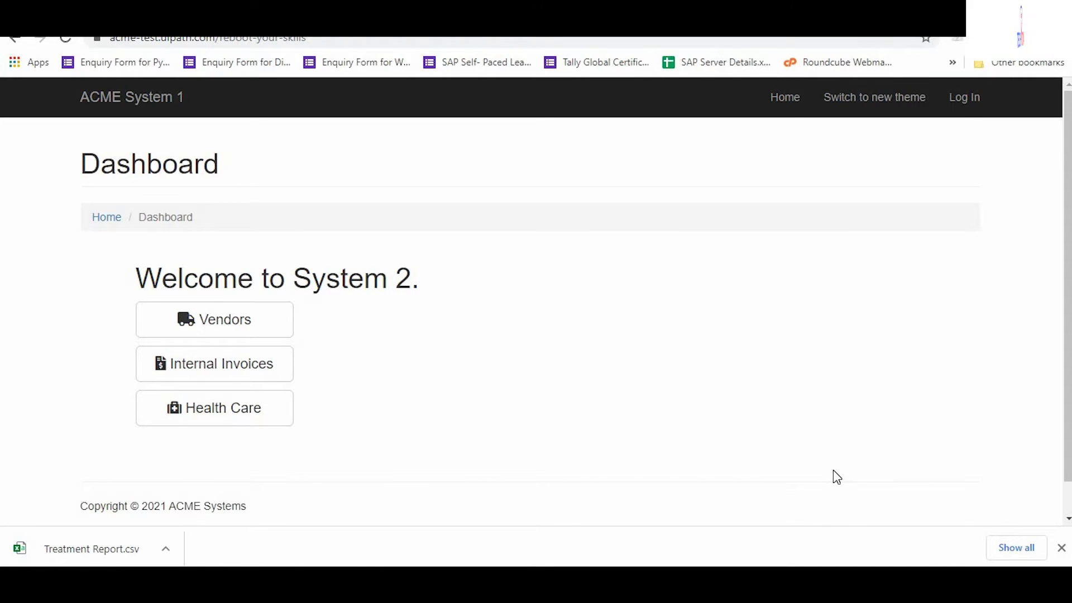
pyautogui.press('super+d')
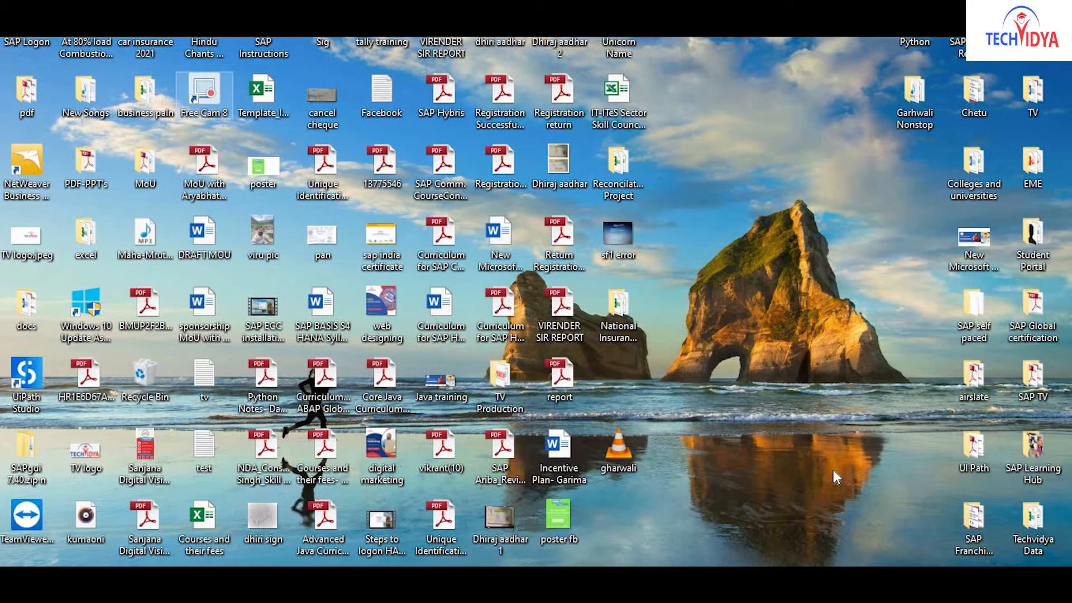
# Open Treatment Report from the National Insurance Plan folder in Excel, select its data, and return to the folder.
pyautogui.doubleClick(612, 308)
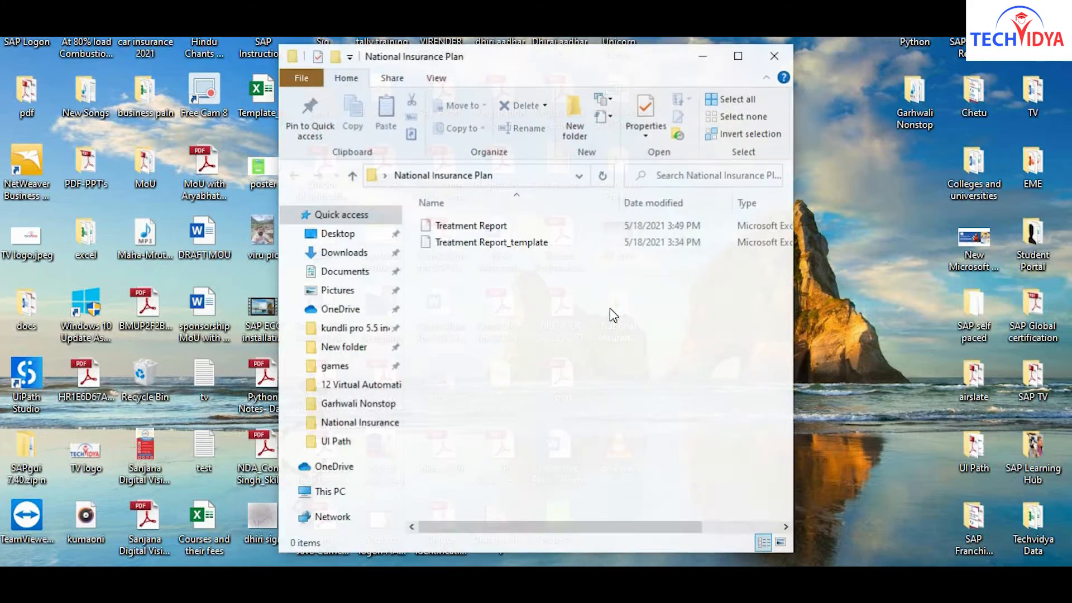
pyautogui.doubleClick(478, 226)
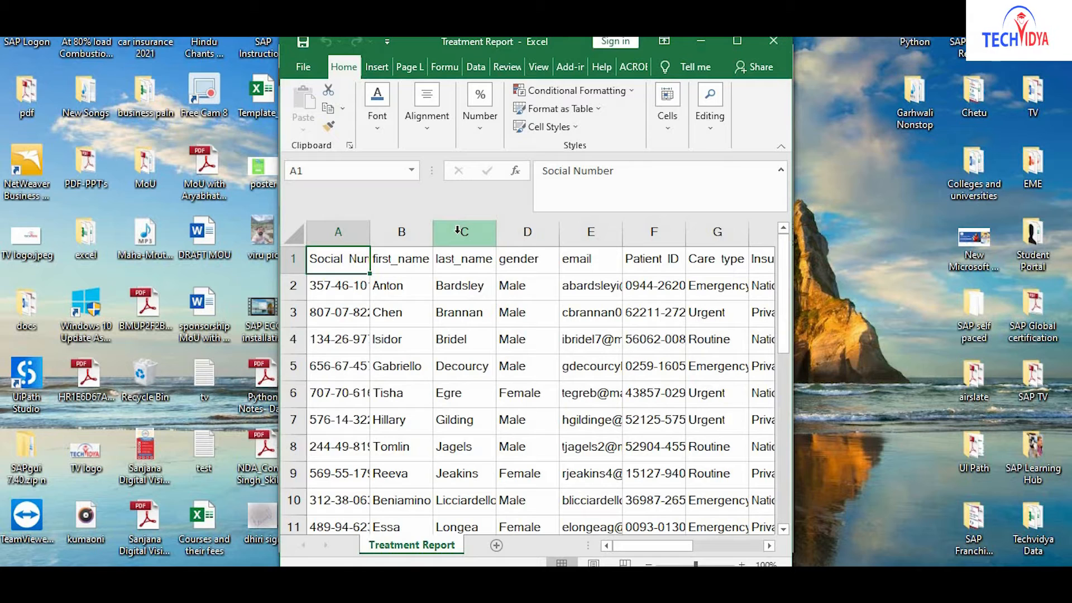
pyautogui.hotkey('ctrl', 'shift', 'End')
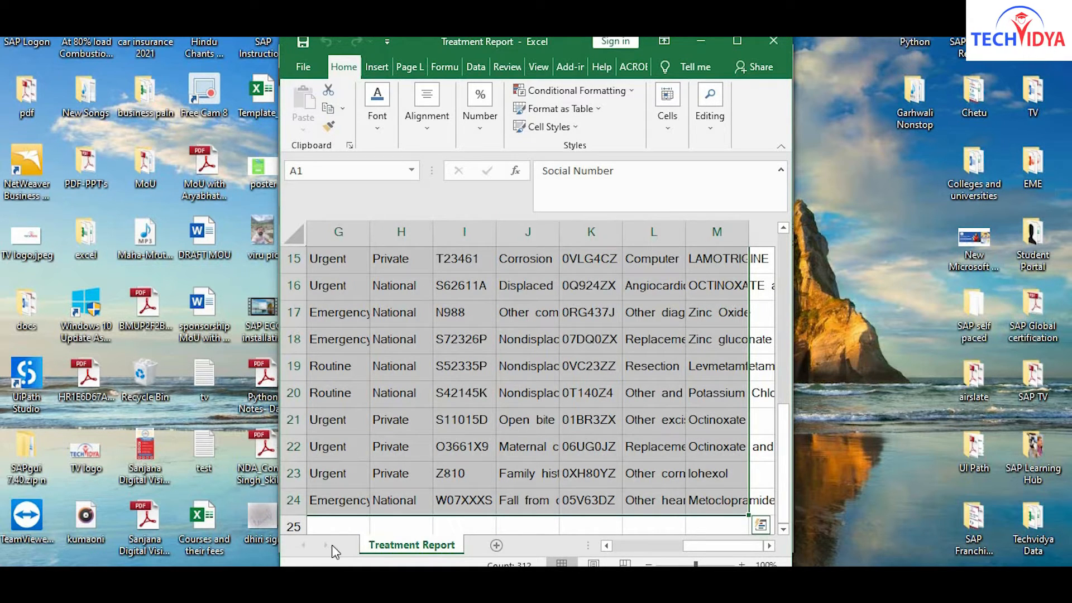
pyautogui.moveTo(149, 583)
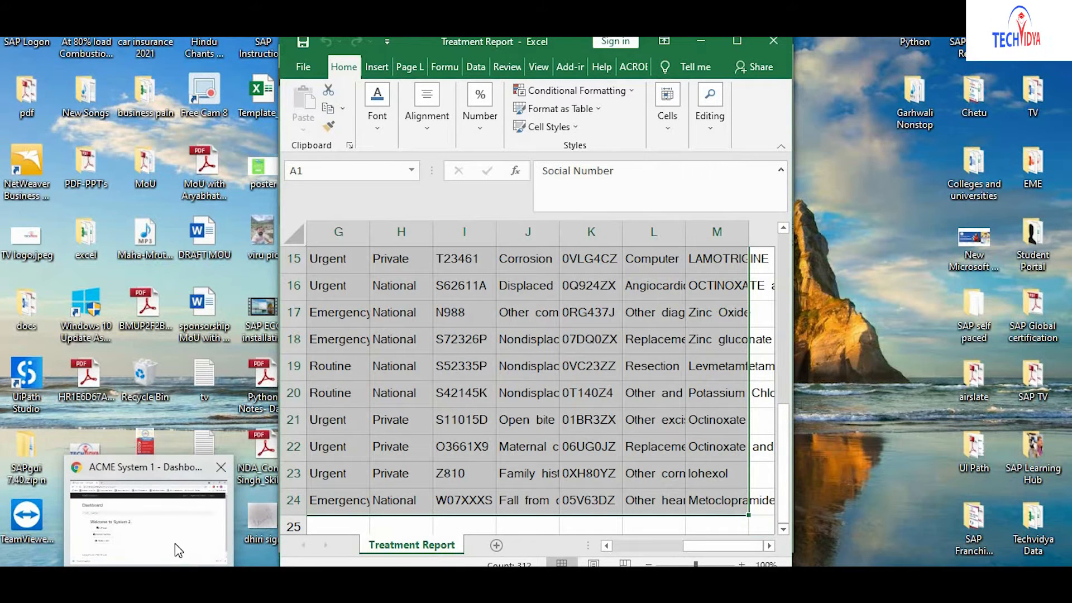
pyautogui.moveTo(187, 584)
pyautogui.click(239, 544)
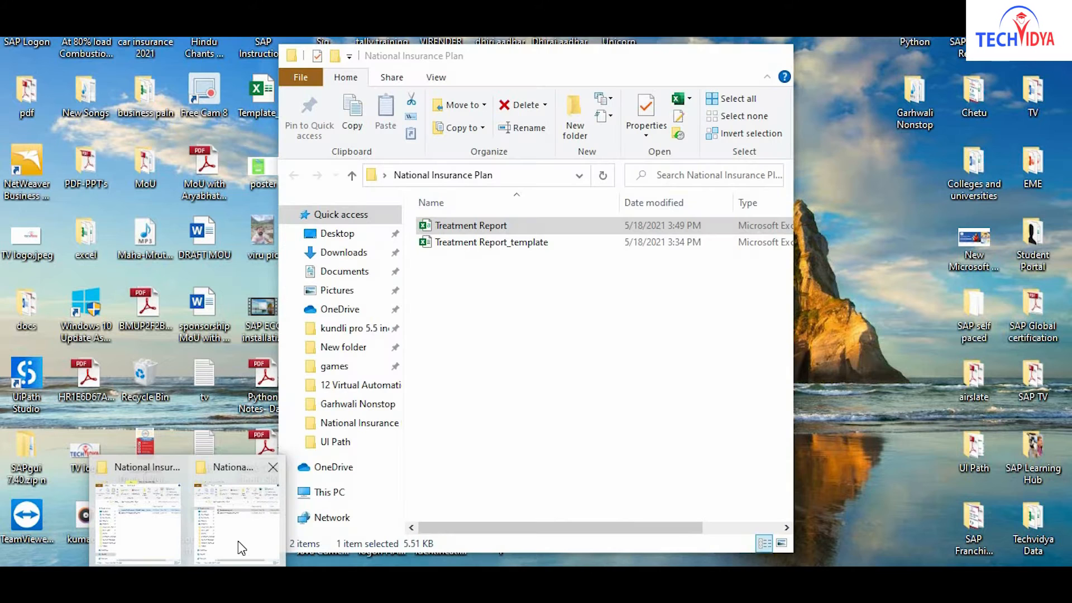
# Open Treatment Report_template, then copy the entire Treatment Report sheet.
pyautogui.doubleClick(496, 244)
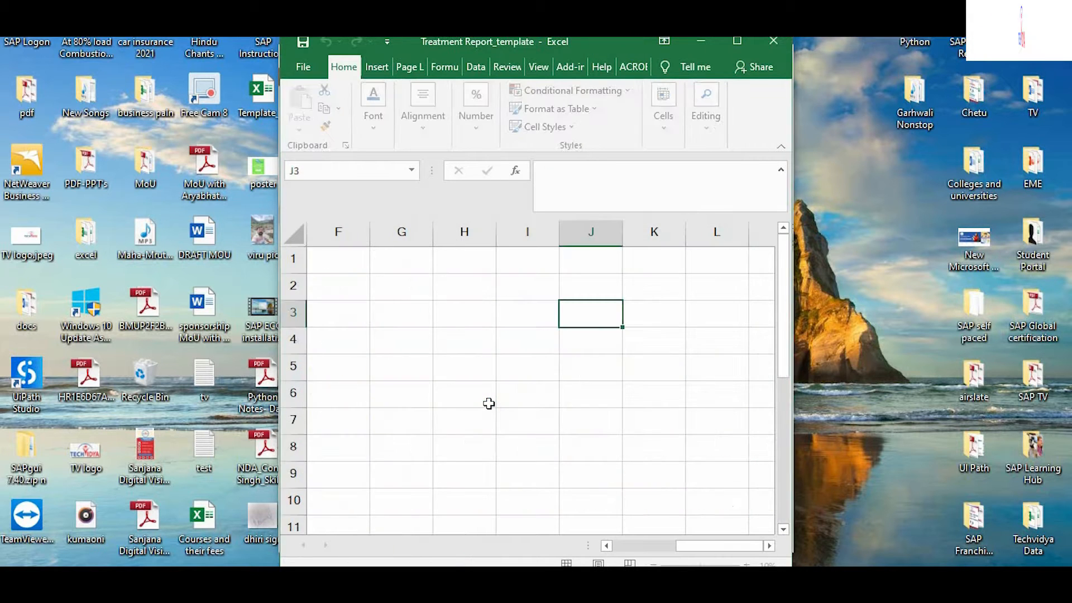
pyautogui.click(302, 242)
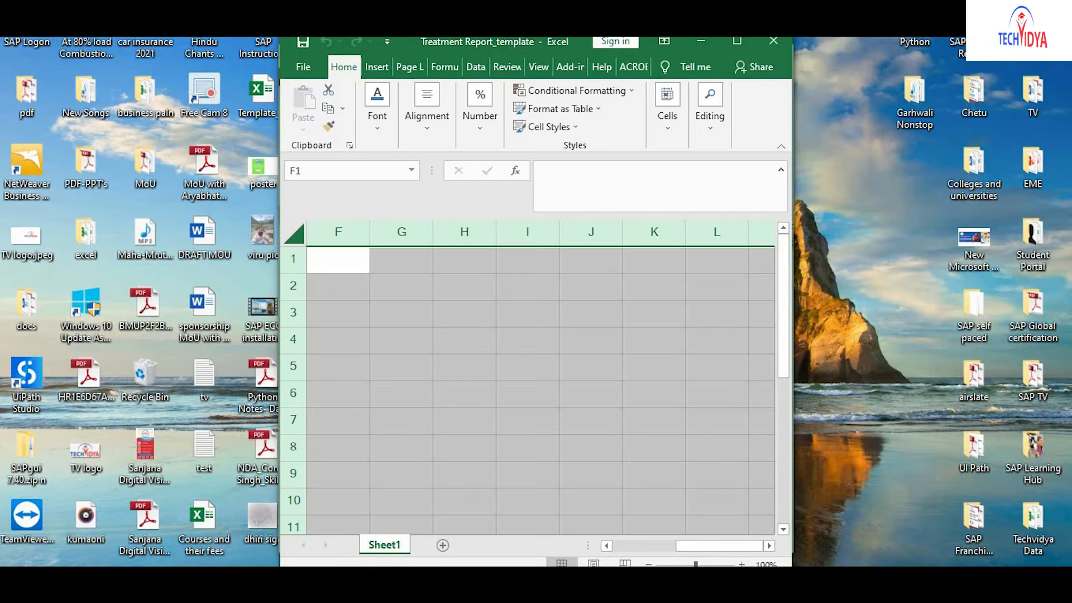
pyautogui.click(342, 579)
pyautogui.click(309, 534)
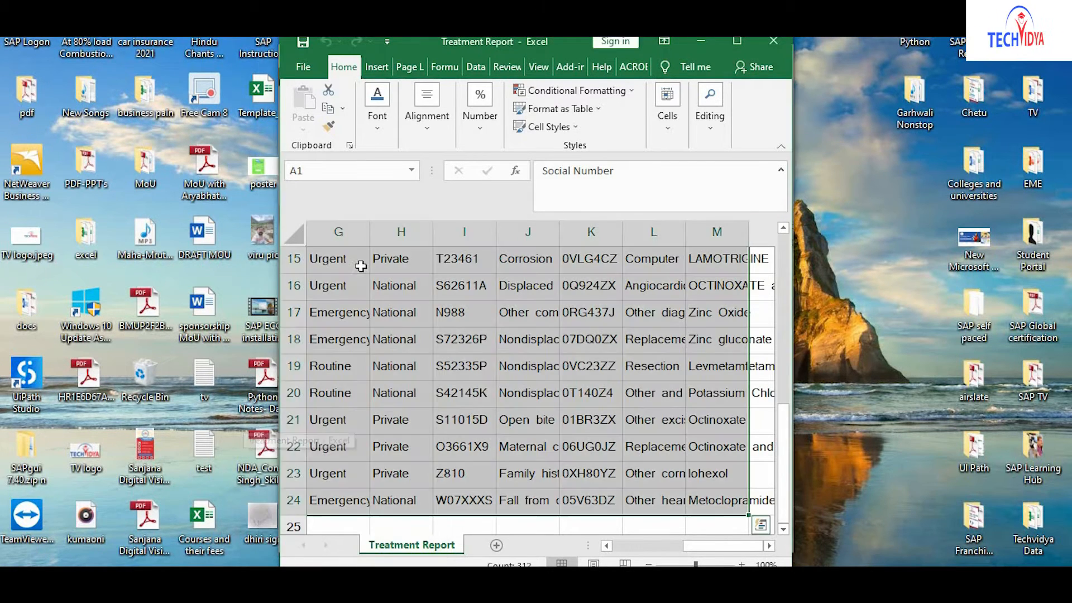
pyautogui.click(293, 236)
pyautogui.click(293, 237)
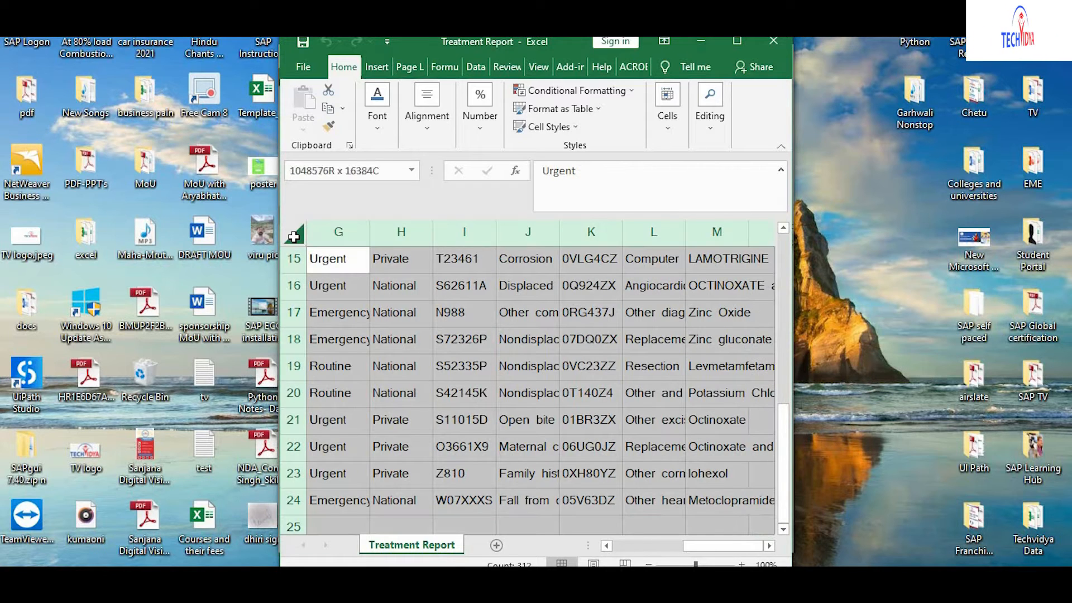
pyautogui.hotkey('ctrl', 'c')
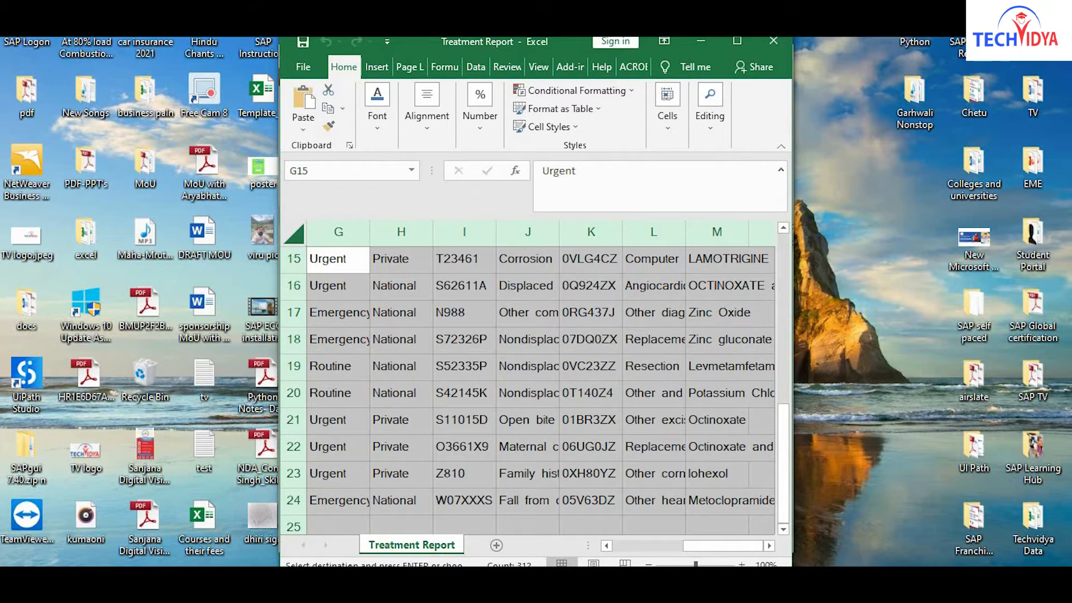
# Paste the copied records into the template's Sheet1 and maximise the template window.
pyautogui.moveTo(339, 565)
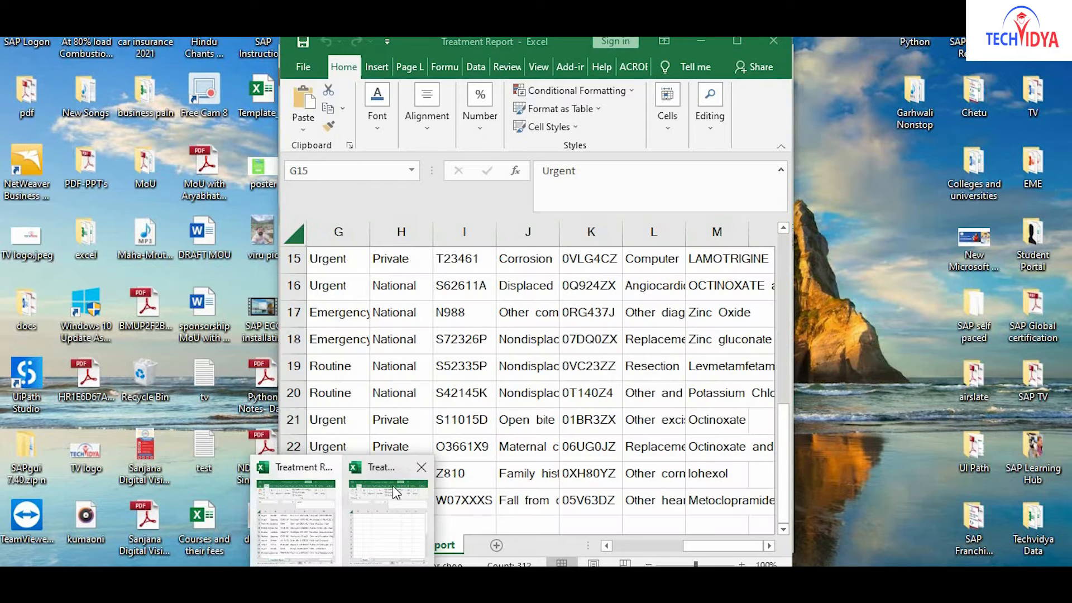
pyautogui.click(391, 520)
pyautogui.click(286, 234)
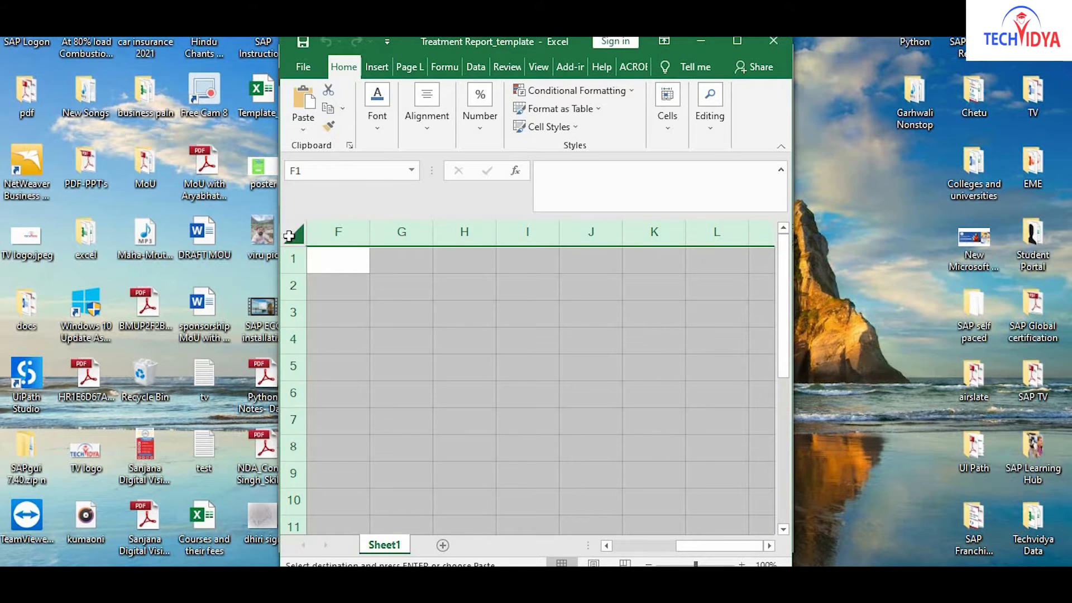
pyautogui.hotkey('ctrl', 'v')
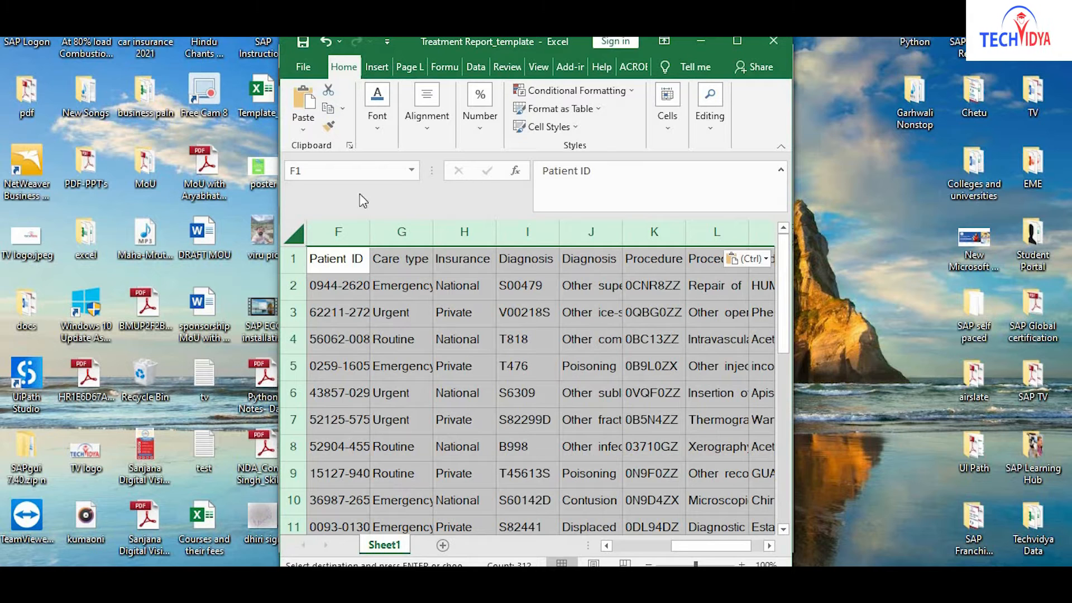
pyautogui.press('Escape')
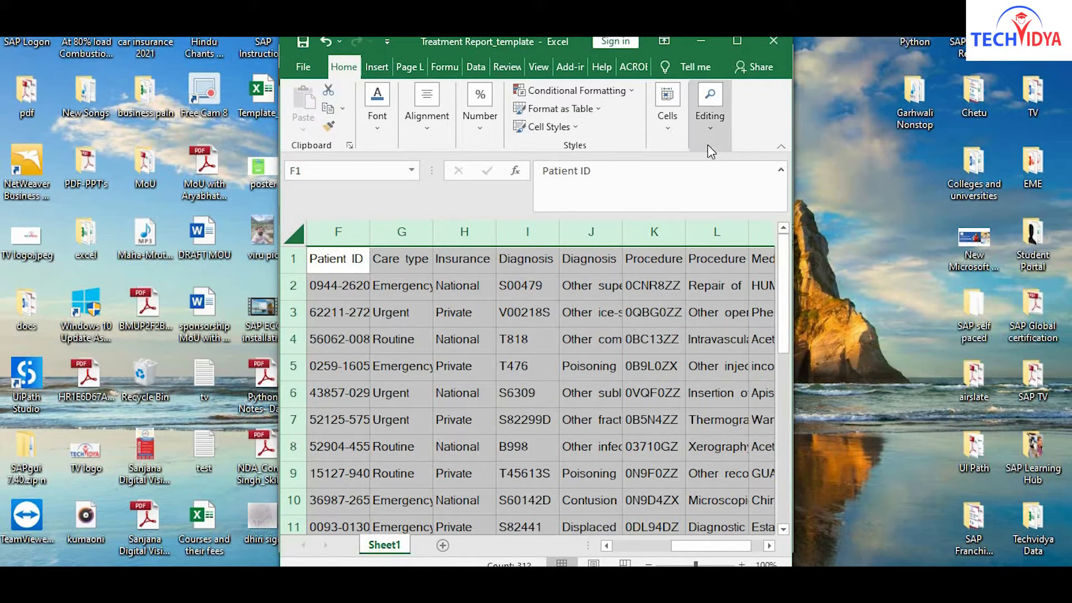
pyautogui.click(863, 209)
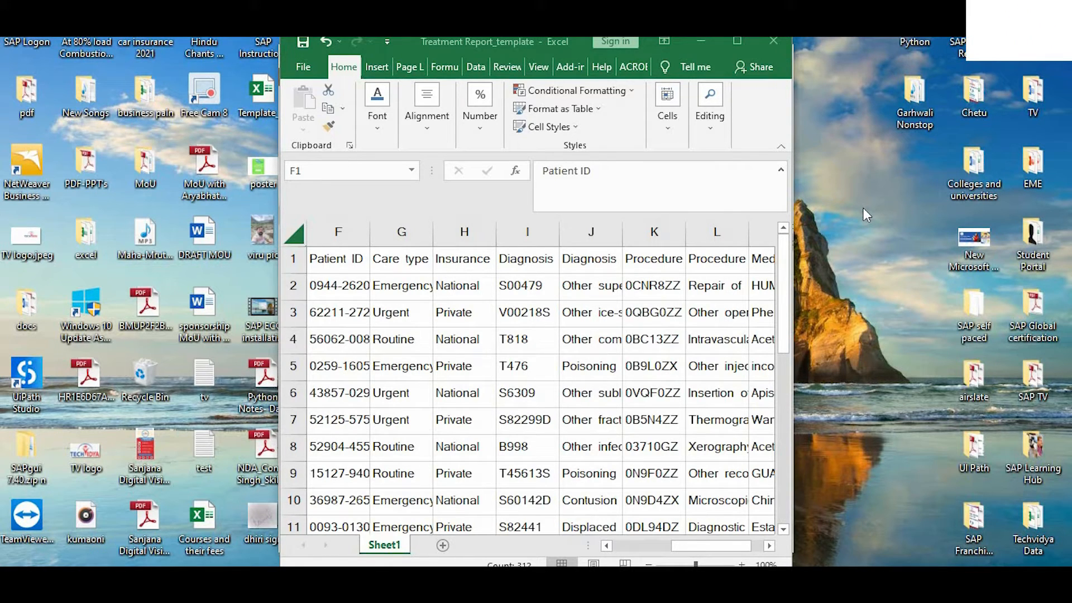
pyautogui.click(744, 44)
pyautogui.click(754, 330)
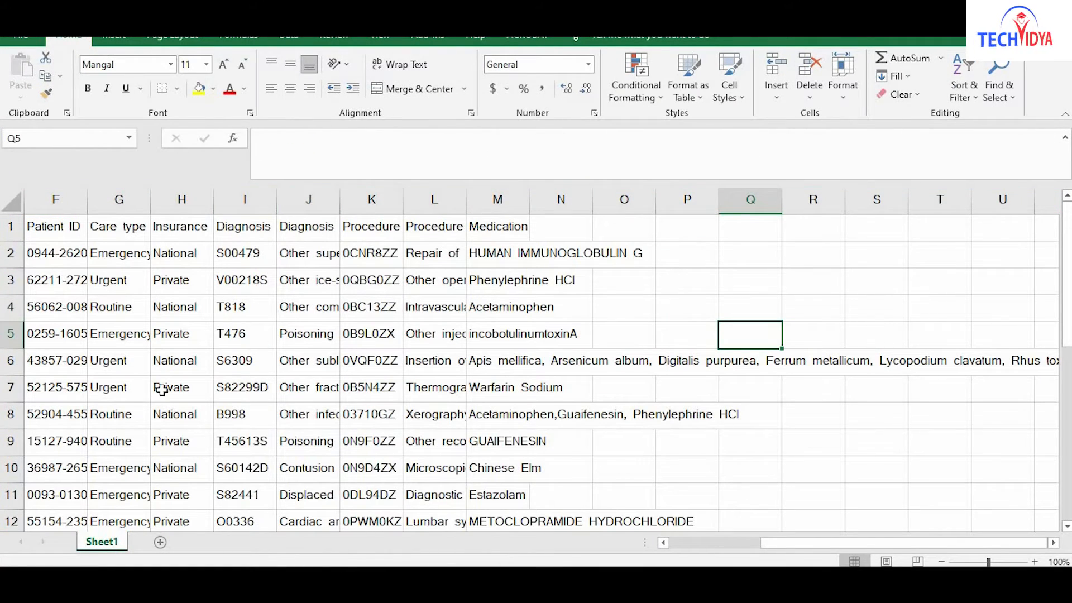
# Autofit column H so Insurance Type fits, and select that column.
pyautogui.moveTo(790, 543); pyautogui.dragTo(683, 525)
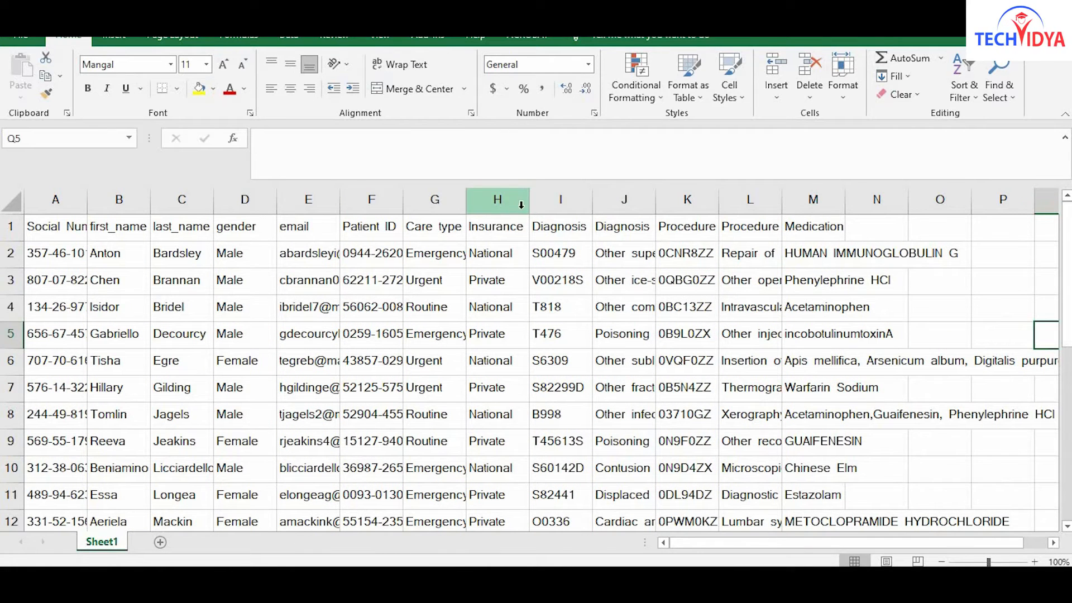
pyautogui.doubleClick(535, 199)
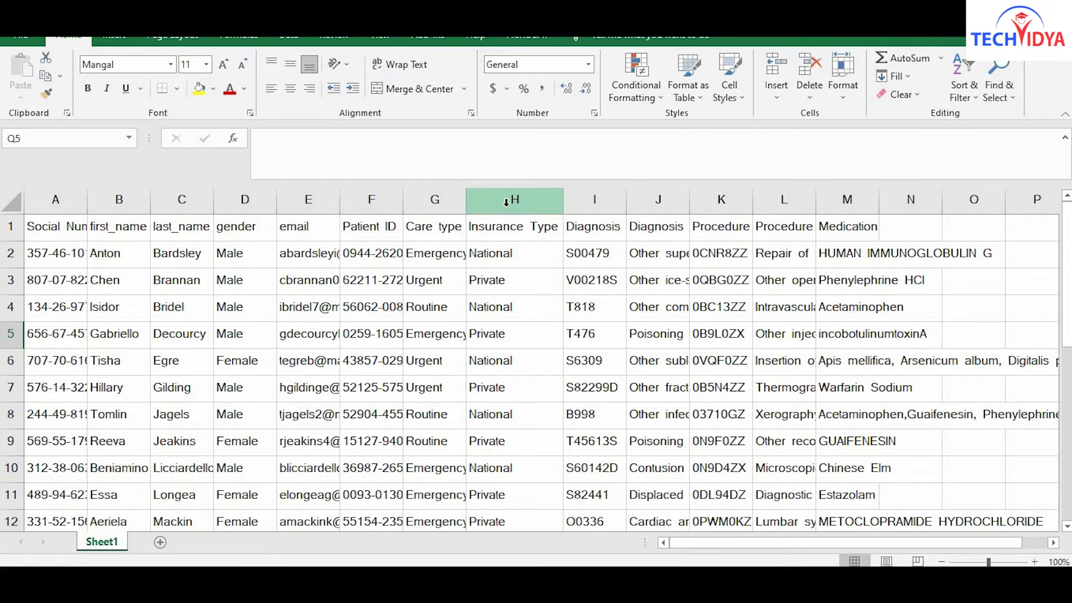
pyautogui.click(506, 202)
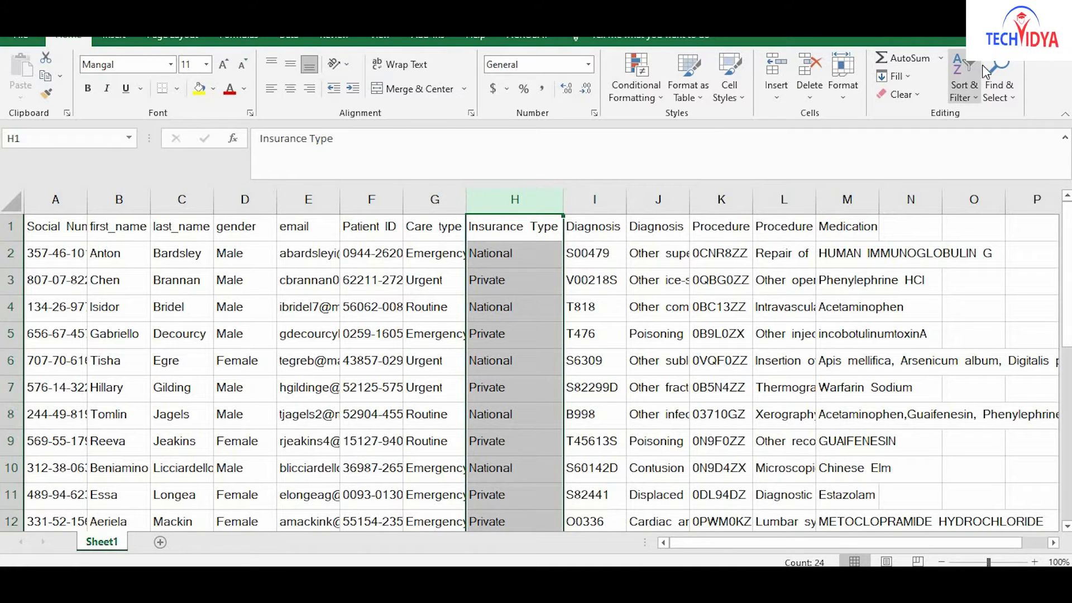
# Filter Insurance Type to National only, leaving 12 of 23 records.
pyautogui.click(978, 96)
pyautogui.click(988, 171)
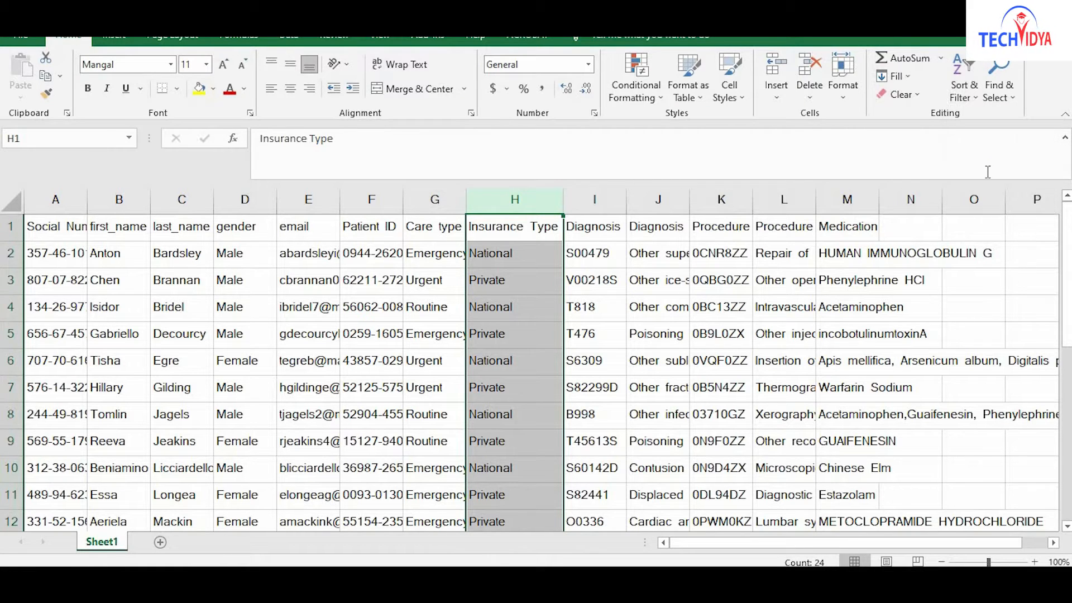
pyautogui.click(555, 234)
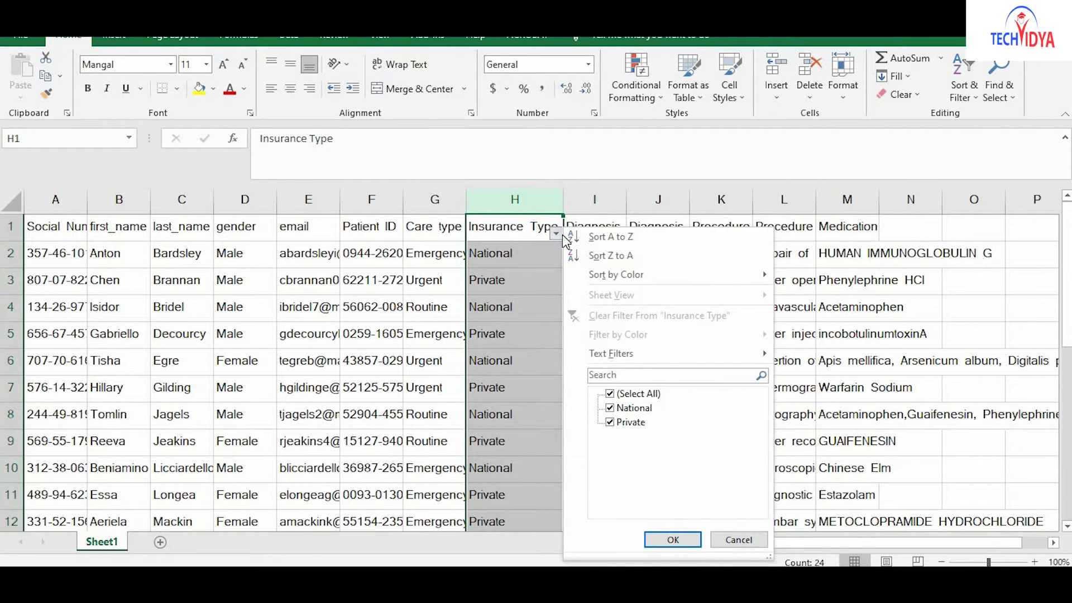
pyautogui.click(611, 396)
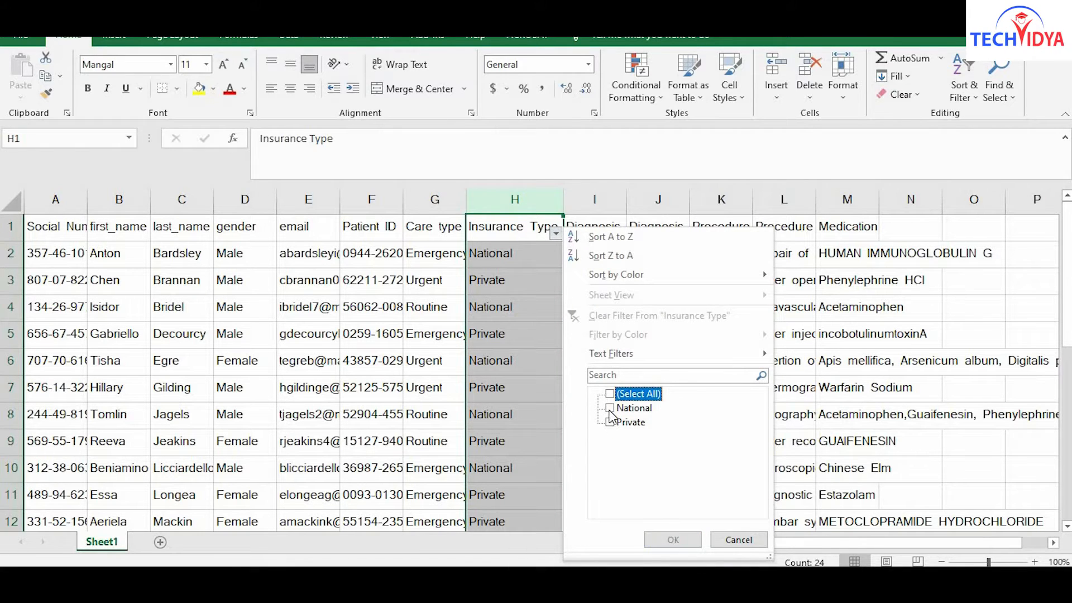
pyautogui.click(610, 408)
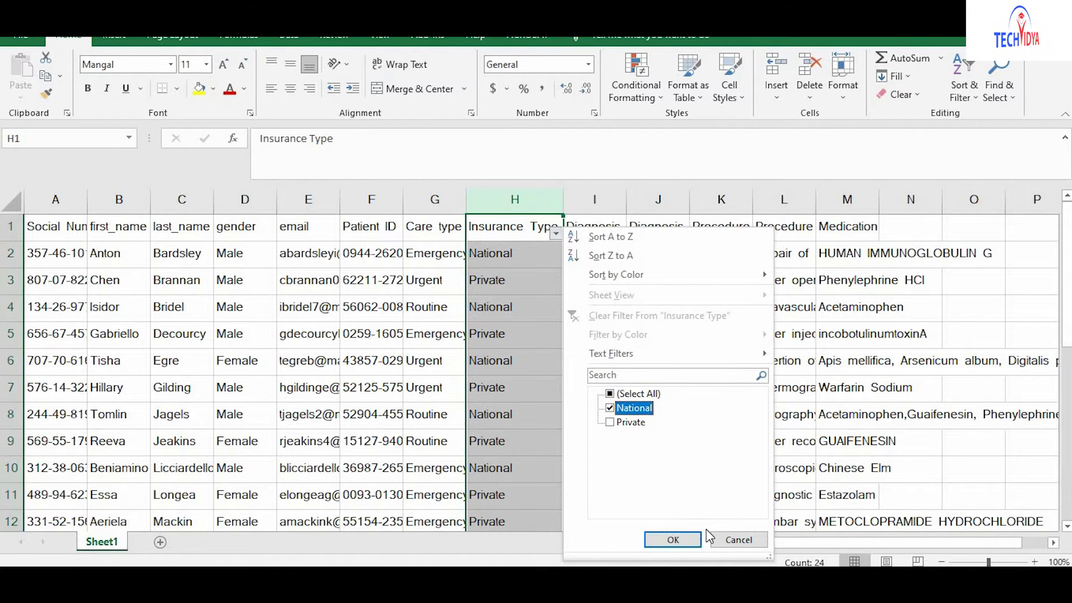
pyautogui.click(675, 539)
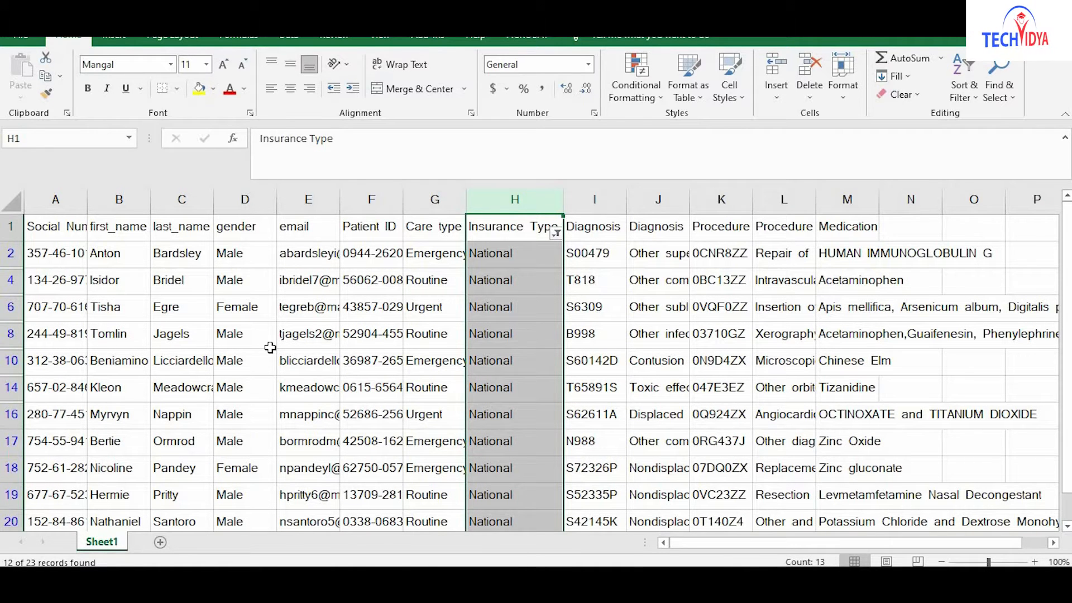
pyautogui.scroll(-2, 270, 347)
pyautogui.scroll(2, 270, 347)
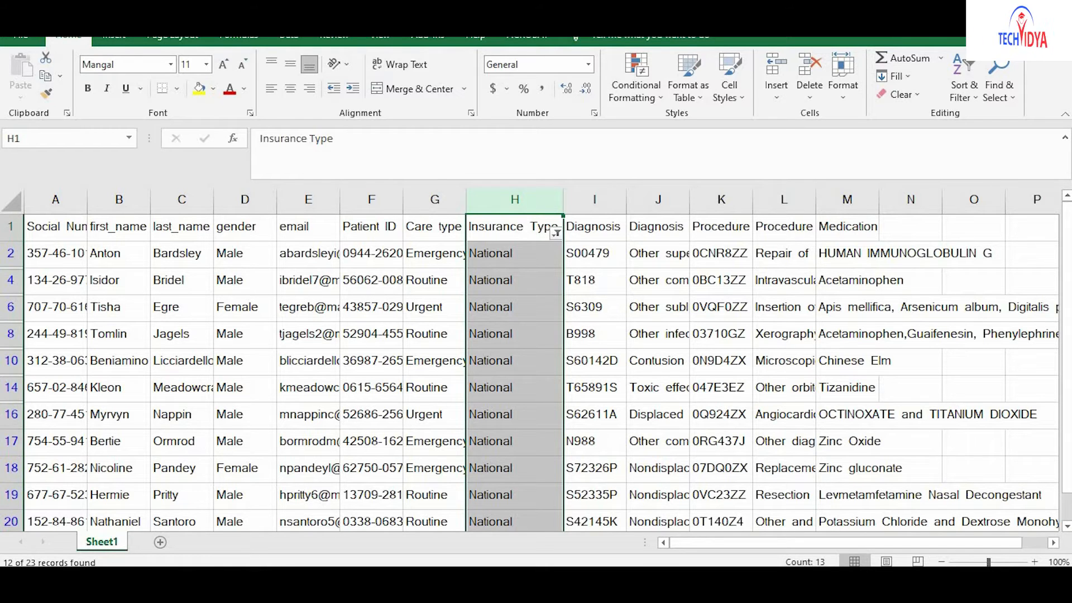
pyautogui.click(167, 578)
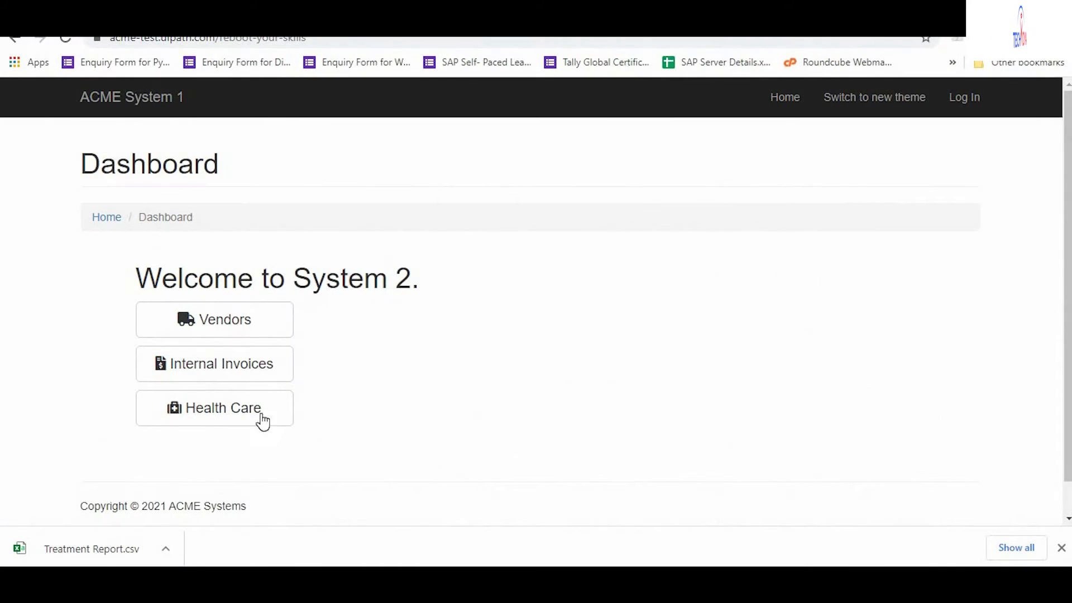
# Open the National Insurance Planning form, with the browser on the left and Excel on the right.
pyautogui.click(262, 414)
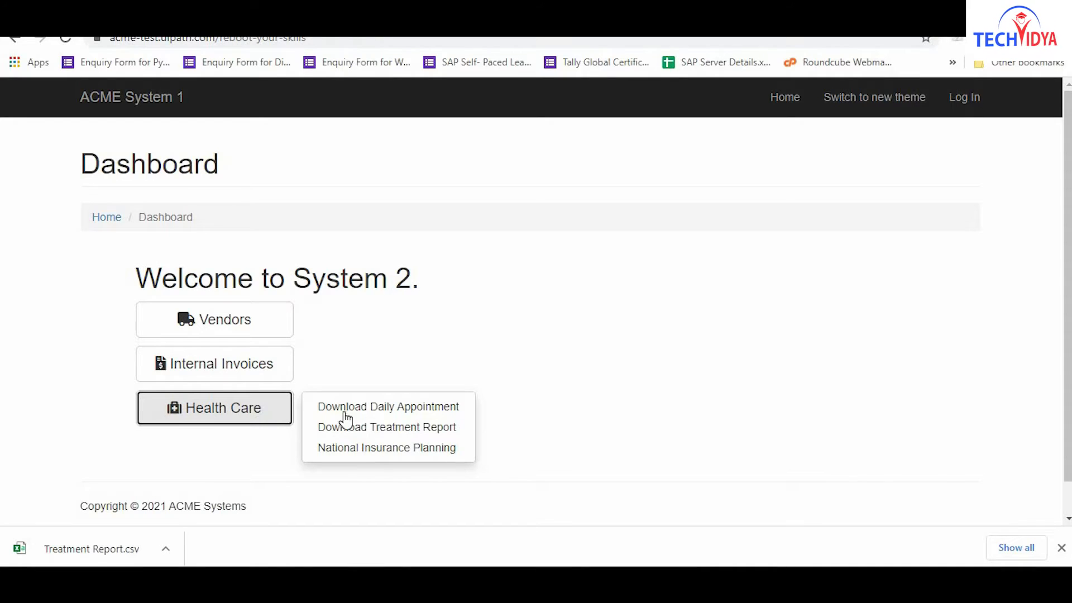
pyautogui.click(382, 453)
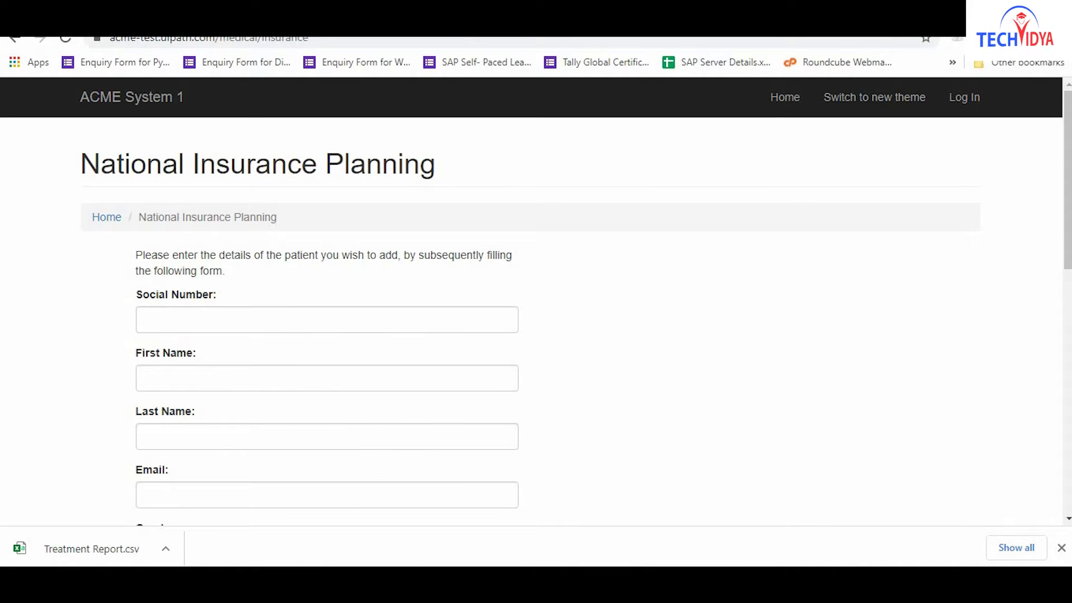
pyautogui.click(1016, 9)
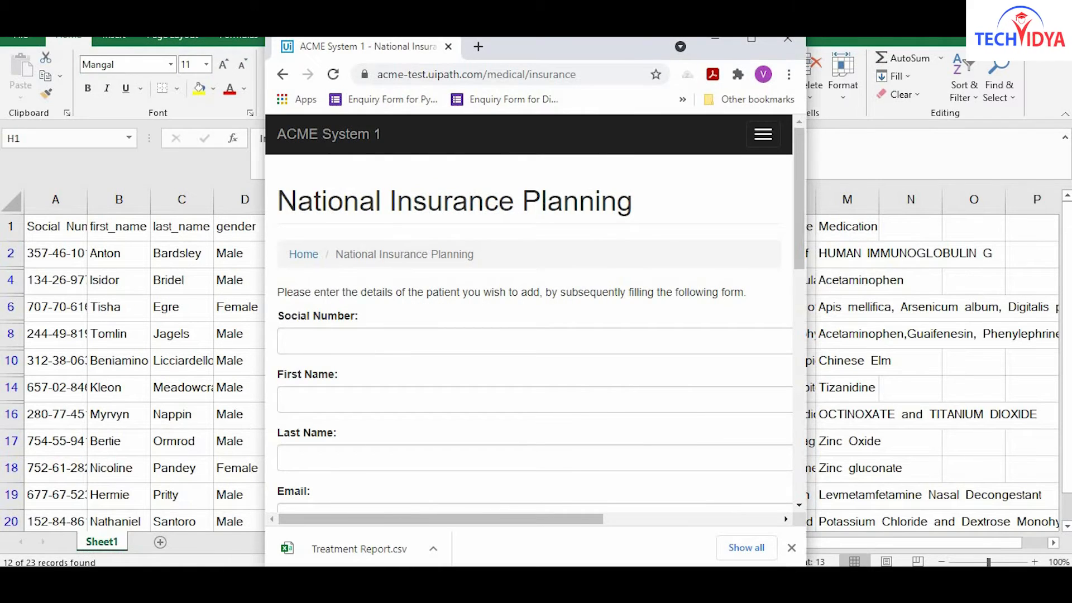
pyautogui.click(1016, 10)
pyautogui.moveTo(624, 52); pyautogui.dragTo(869, 48)
pyautogui.moveTo(496, 44); pyautogui.dragTo(212, 46)
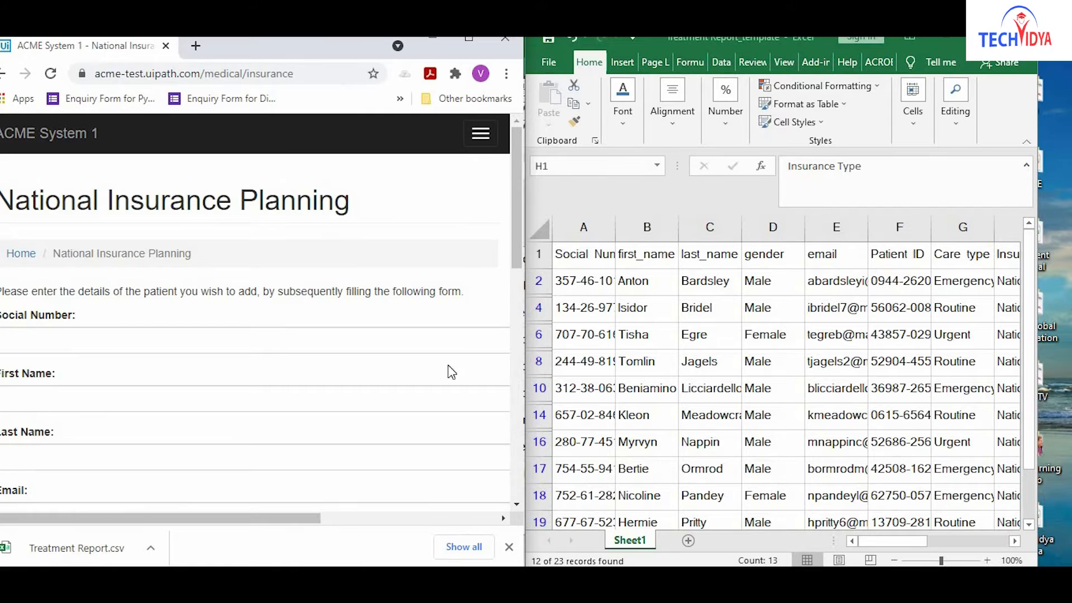
# Copy the social number from A2 into the form's Social Number field.
pyautogui.click(583, 277)
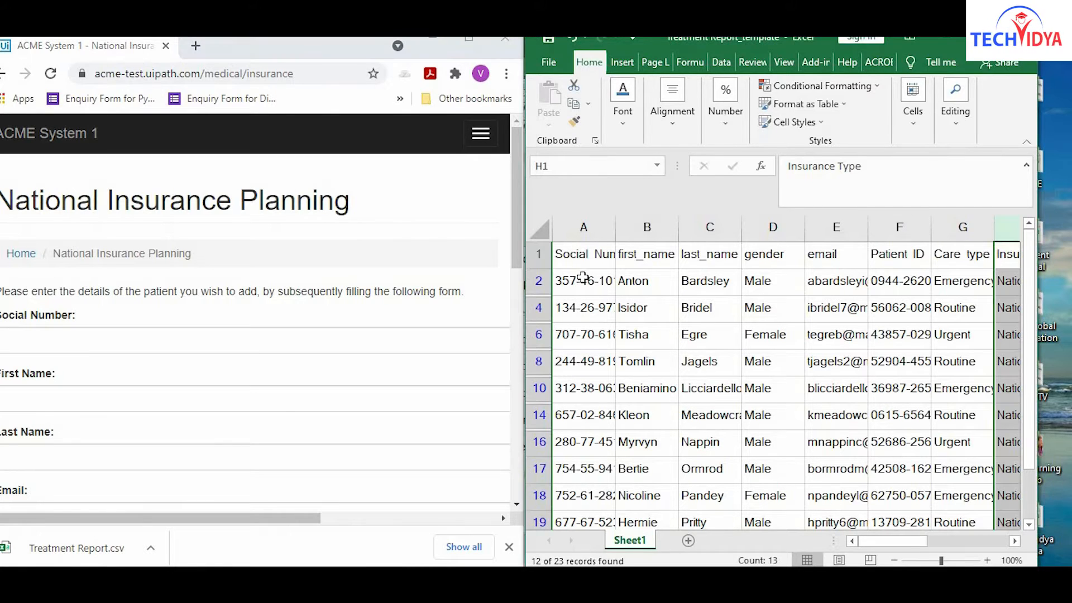
pyautogui.click(583, 278)
pyautogui.moveTo(855, 165); pyautogui.dragTo(771, 167)
pyautogui.hotkey('ctrl', 'c')
pyautogui.click(234, 342)
pyautogui.click(235, 341)
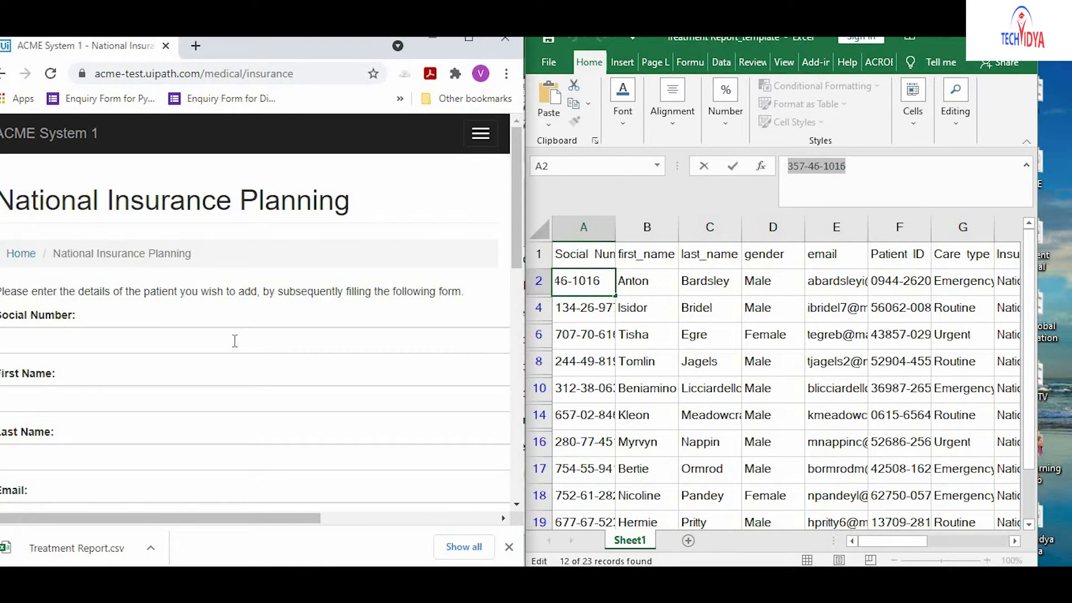
pyautogui.hotkey('ctrl', 'v')
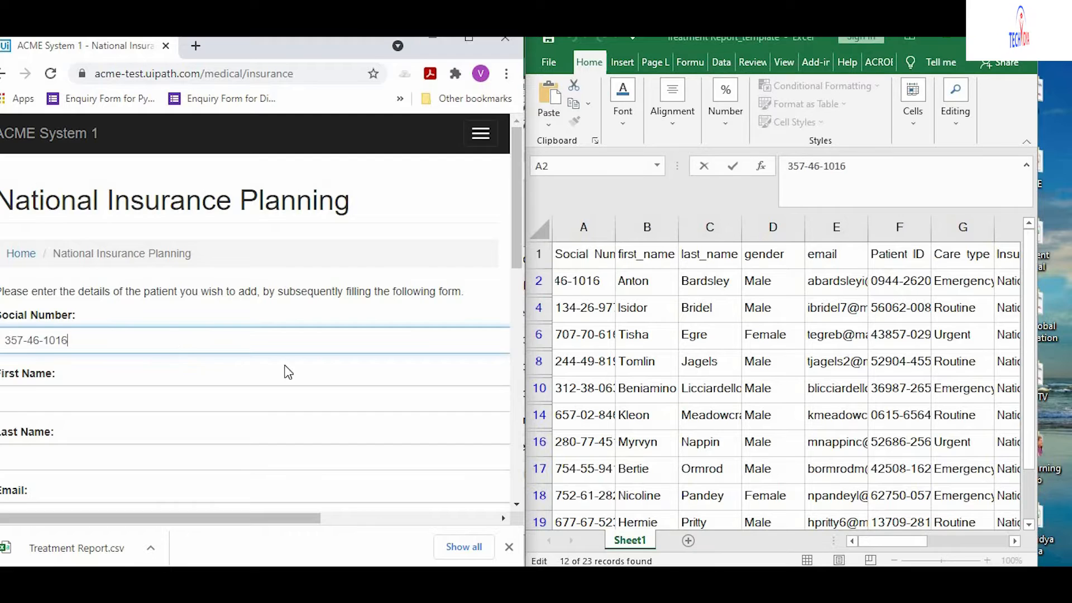
# Copy the first name from B2 and last name from C2 into the form.
pyautogui.click(653, 284)
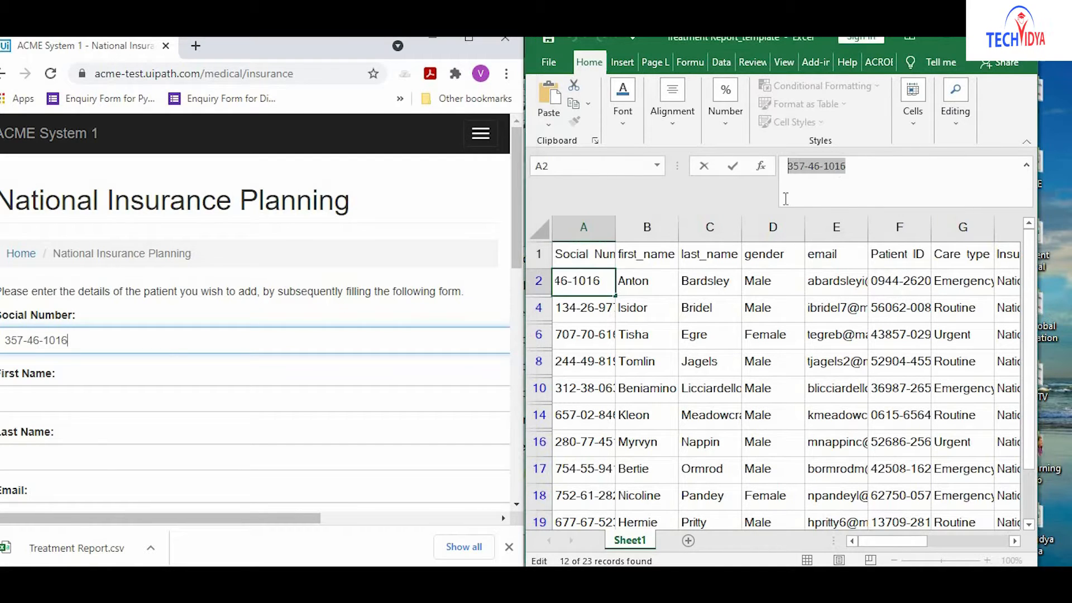
pyautogui.press('Tab')
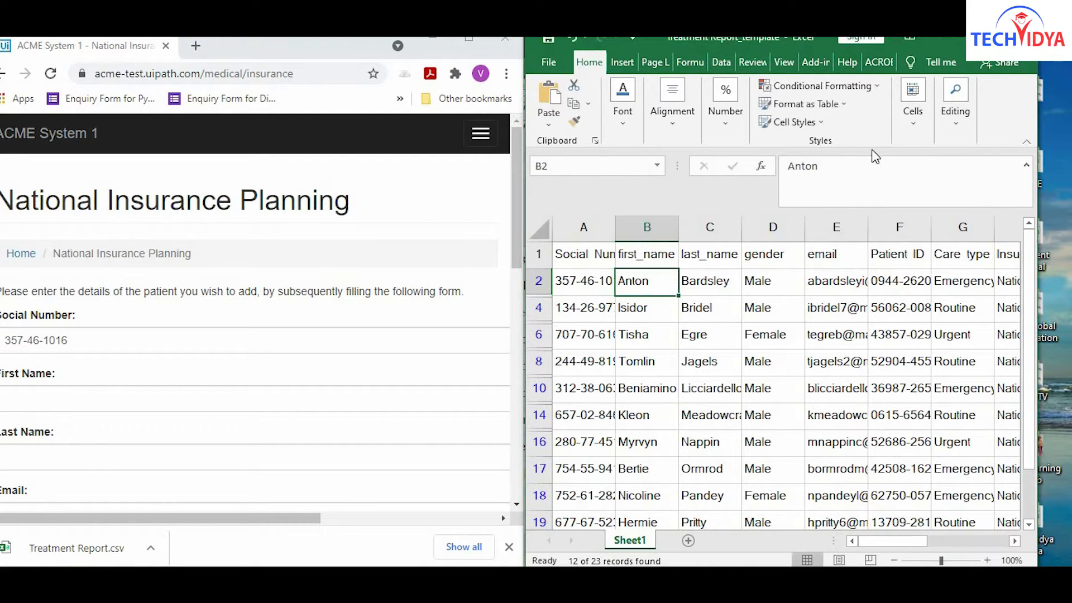
pyautogui.moveTo(822, 166); pyautogui.dragTo(755, 163)
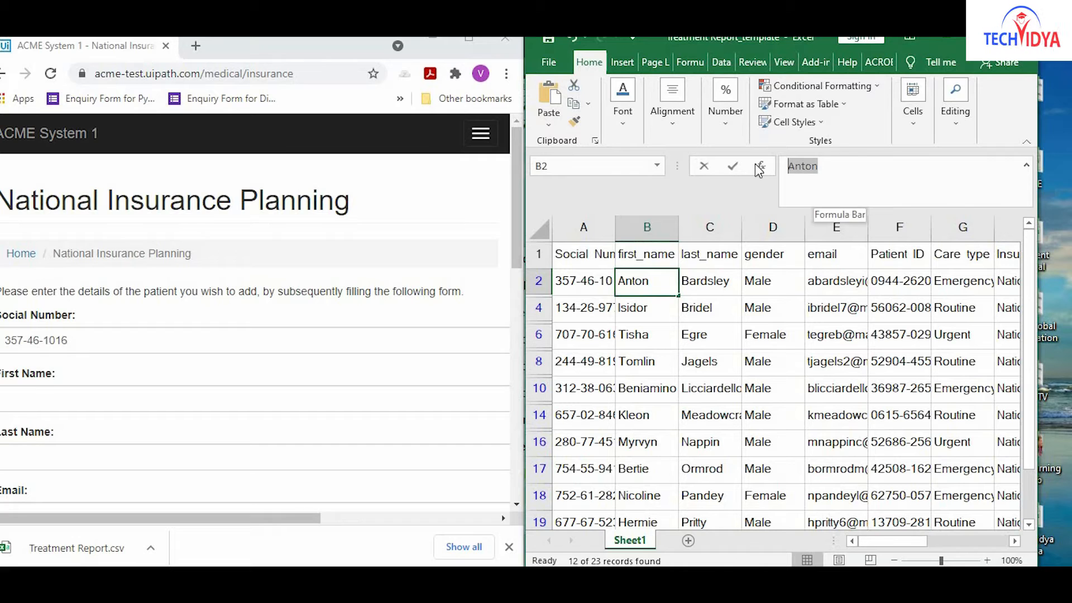
pyautogui.click(104, 399)
pyautogui.hotkey('ctrl', 'v')
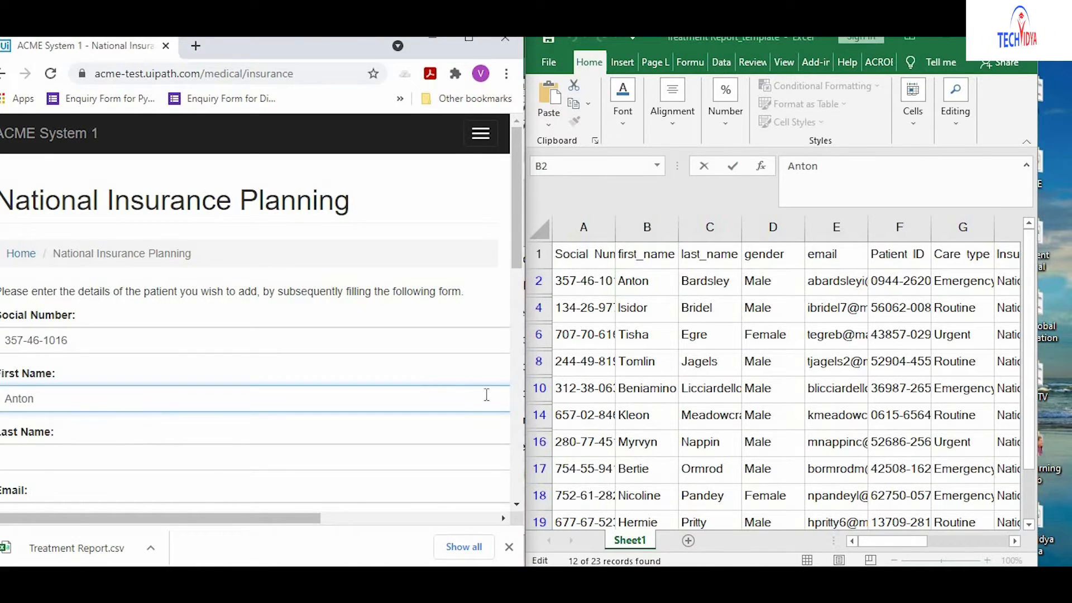
pyautogui.click(707, 282)
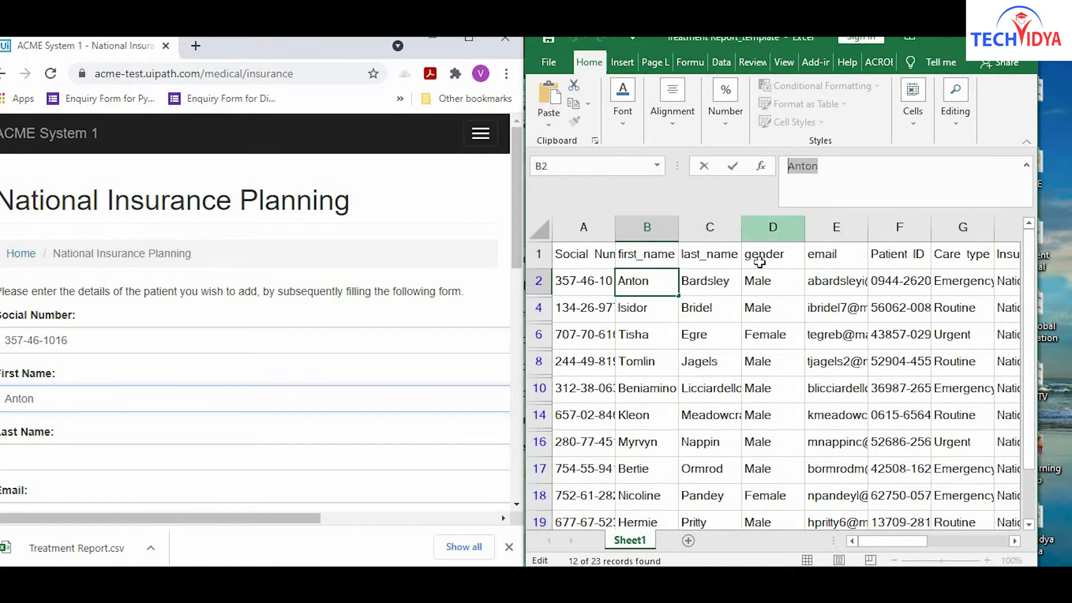
pyautogui.click(729, 281)
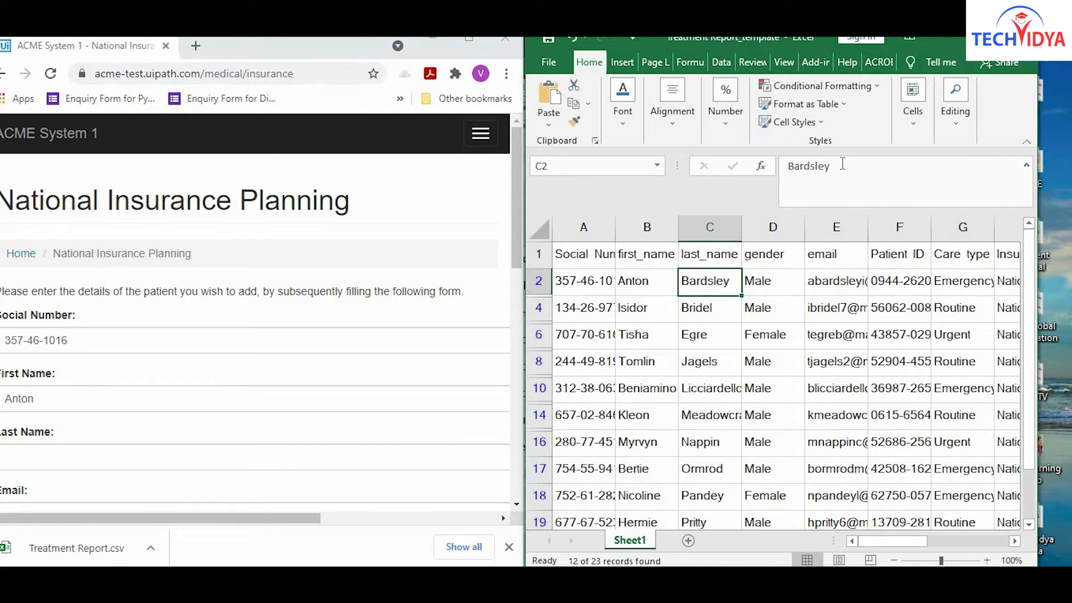
pyautogui.moveTo(843, 163); pyautogui.dragTo(783, 165)
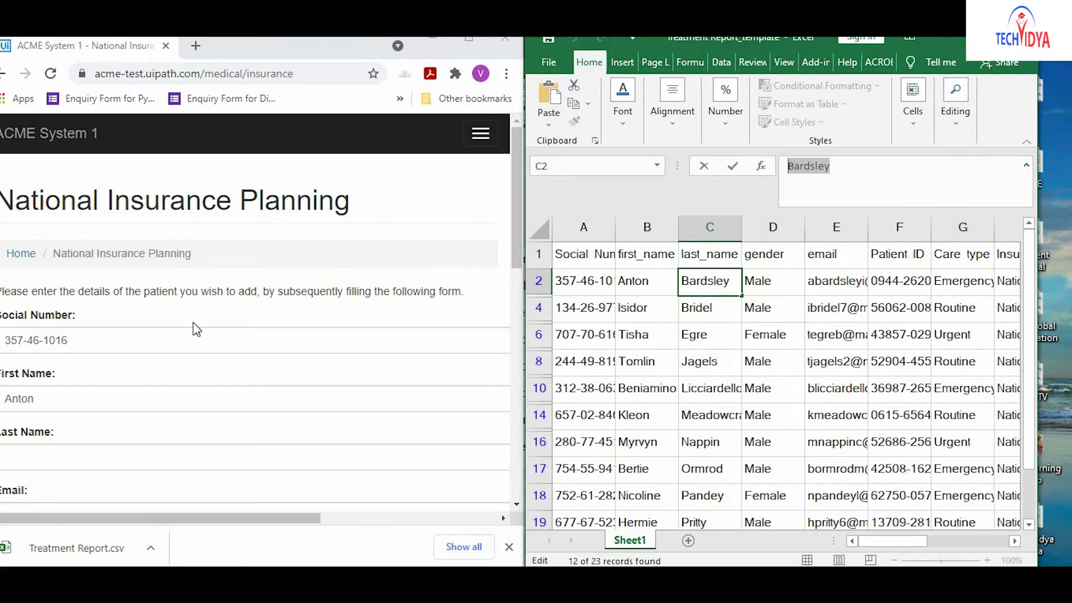
pyautogui.click(101, 449)
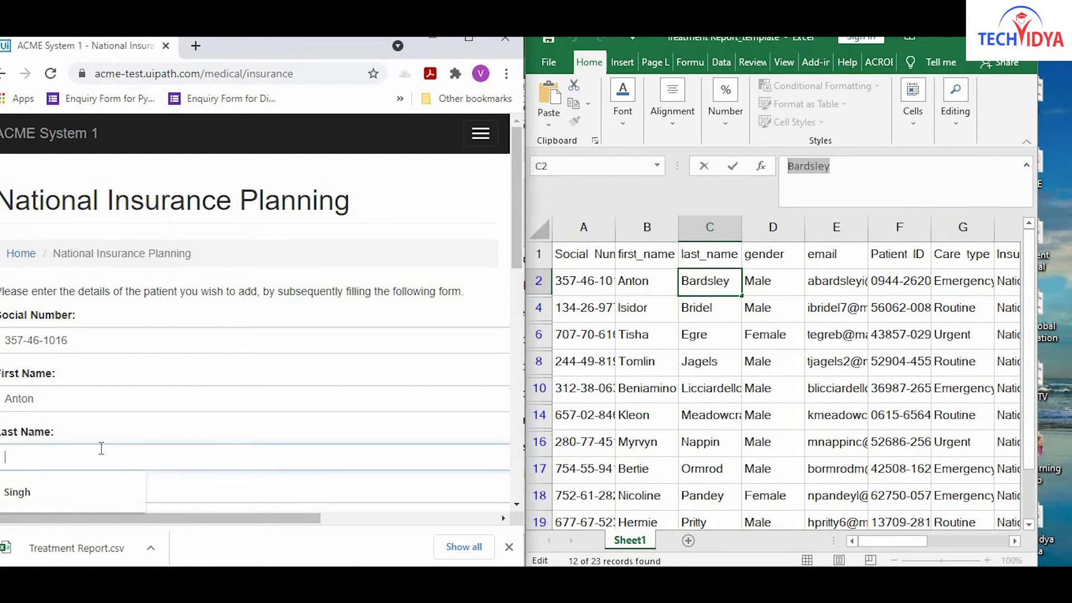
pyautogui.hotkey('ctrl', 'v')
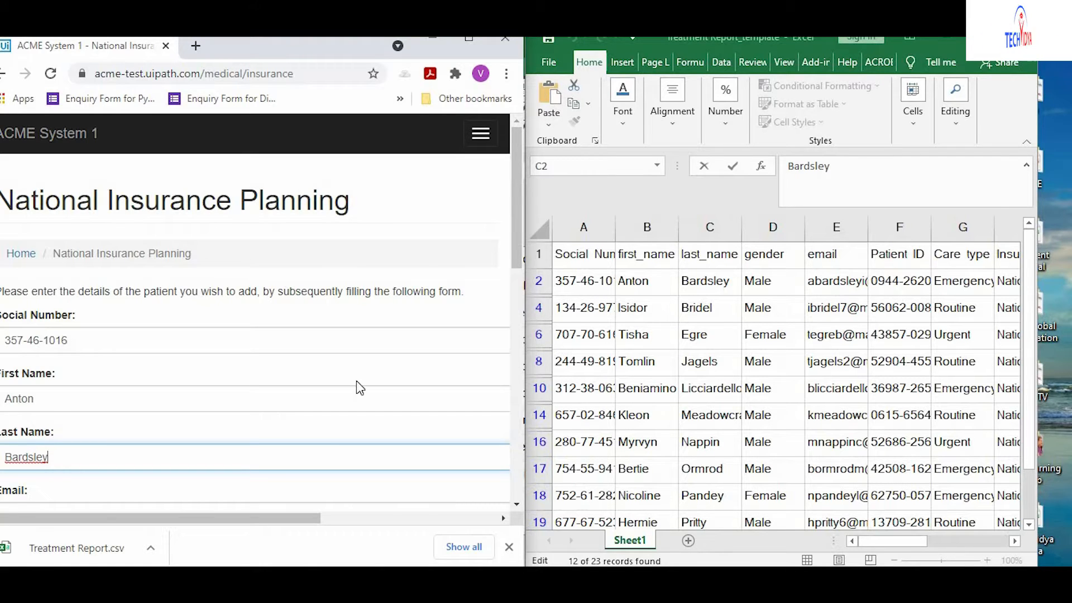
# Copy the e-mail from E2 into the form's Email field.
pyautogui.moveTo(517, 191); pyautogui.dragTo(517, 233)
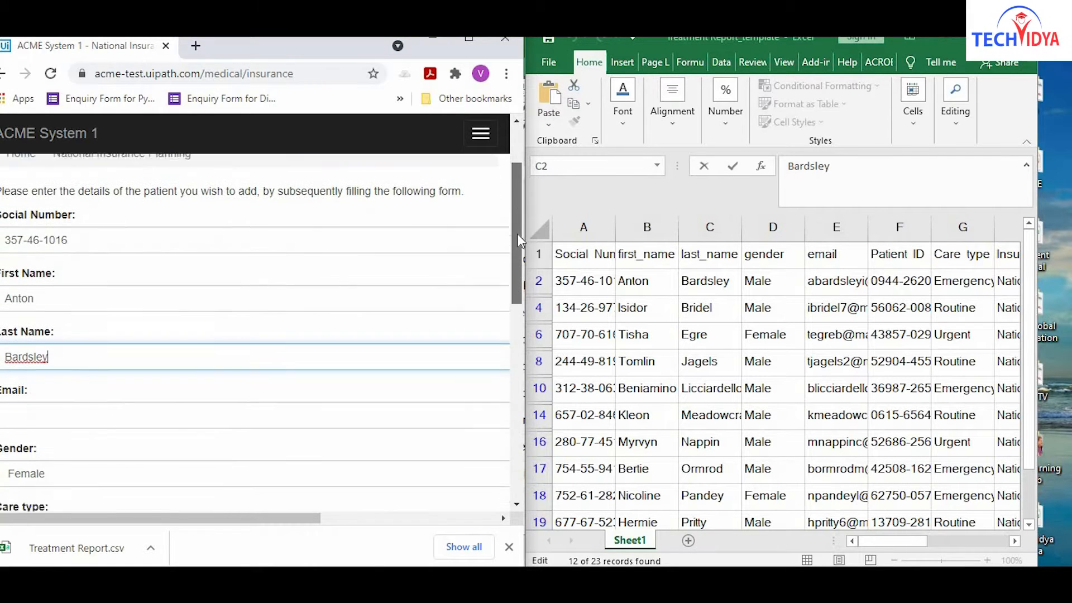
pyautogui.hotkey('alt', 'Tab')
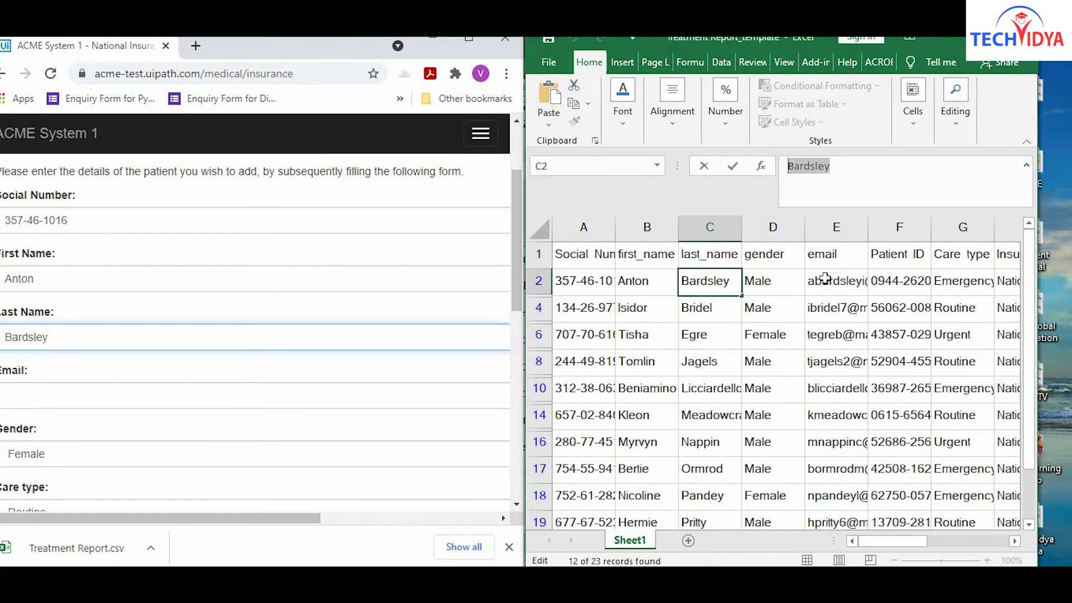
pyautogui.click(840, 275)
pyautogui.moveTo(933, 165); pyautogui.dragTo(787, 166)
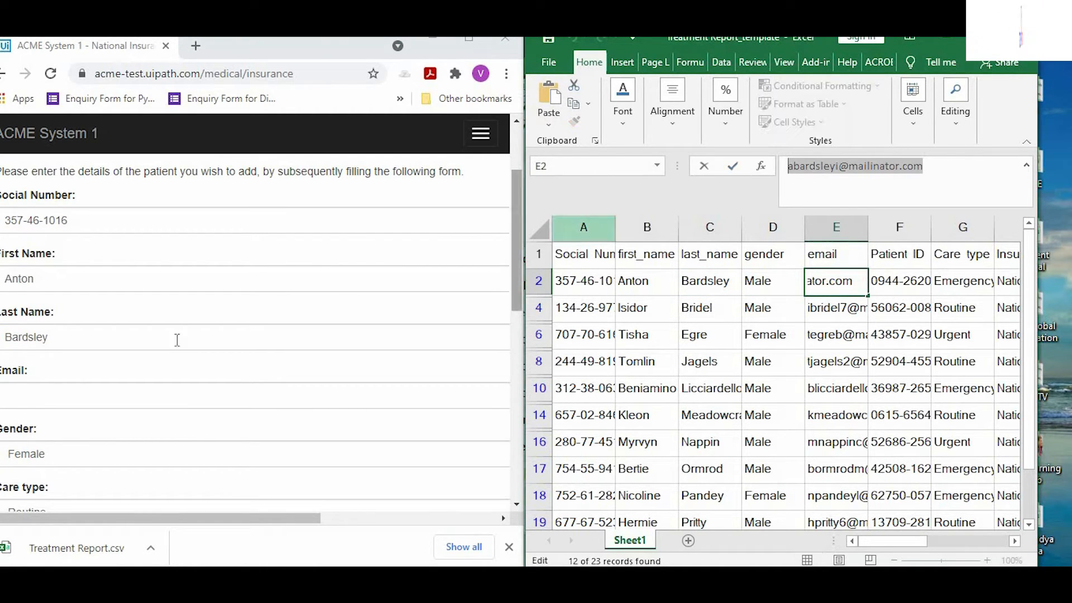
pyautogui.click(106, 400)
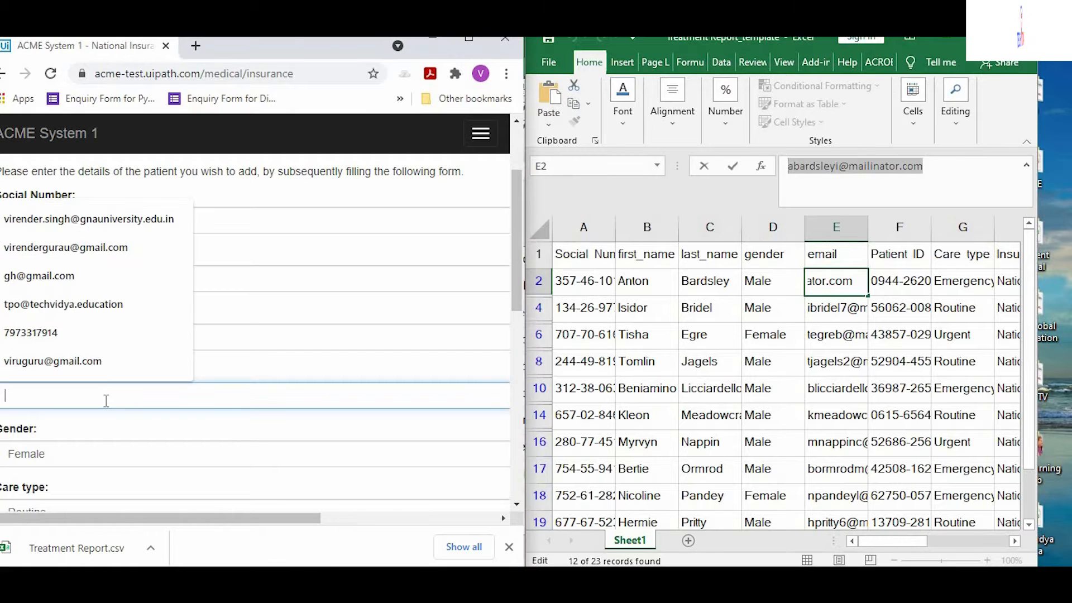
pyautogui.hotkey('ctrl', 'v')
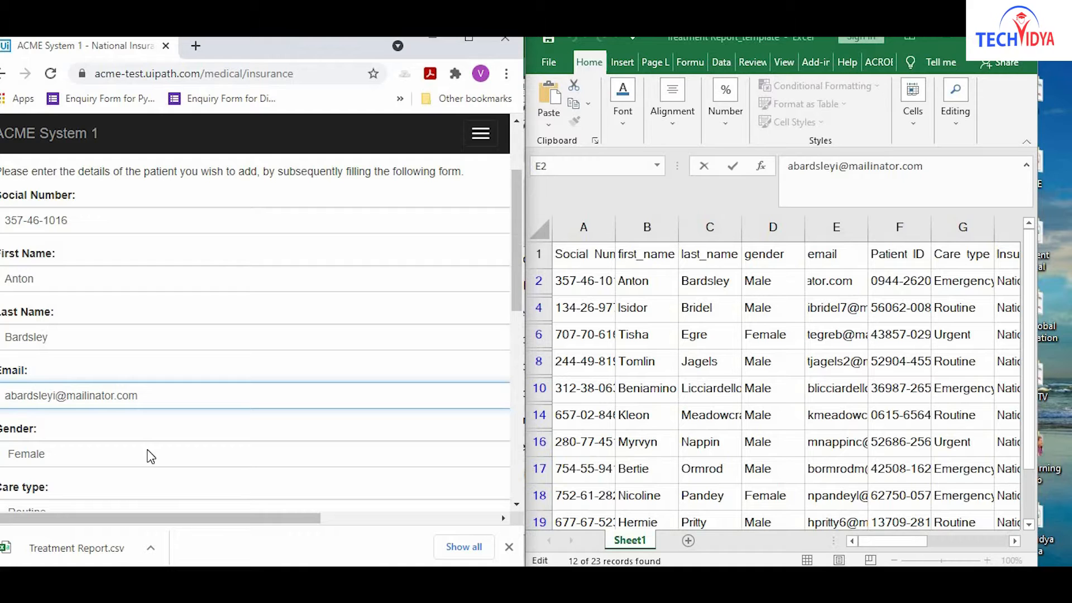
# Set Gender to Male.
pyautogui.click(478, 450)
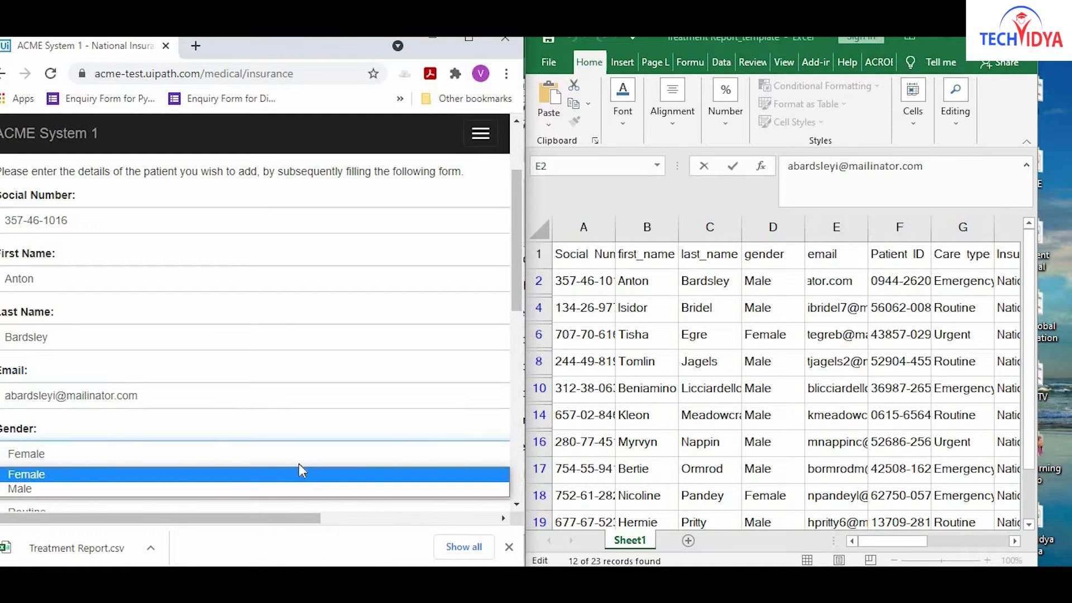
pyautogui.click(269, 487)
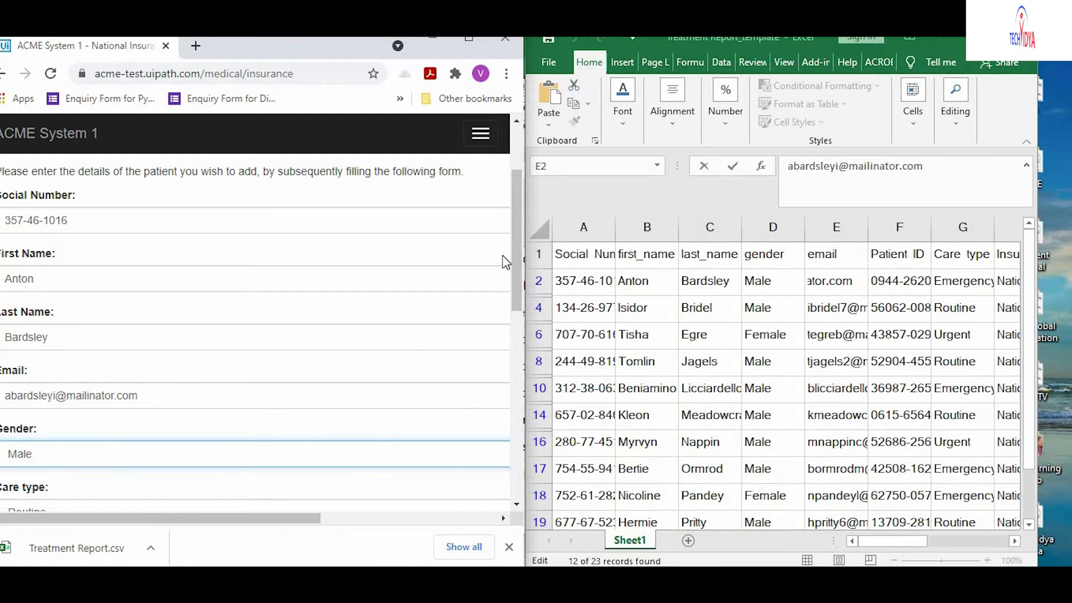
pyautogui.moveTo(513, 260); pyautogui.dragTo(523, 313)
pyautogui.moveTo(208, 518); pyautogui.dragTo(161, 519)
pyautogui.moveTo(317, 44); pyautogui.dragTo(357, 43)
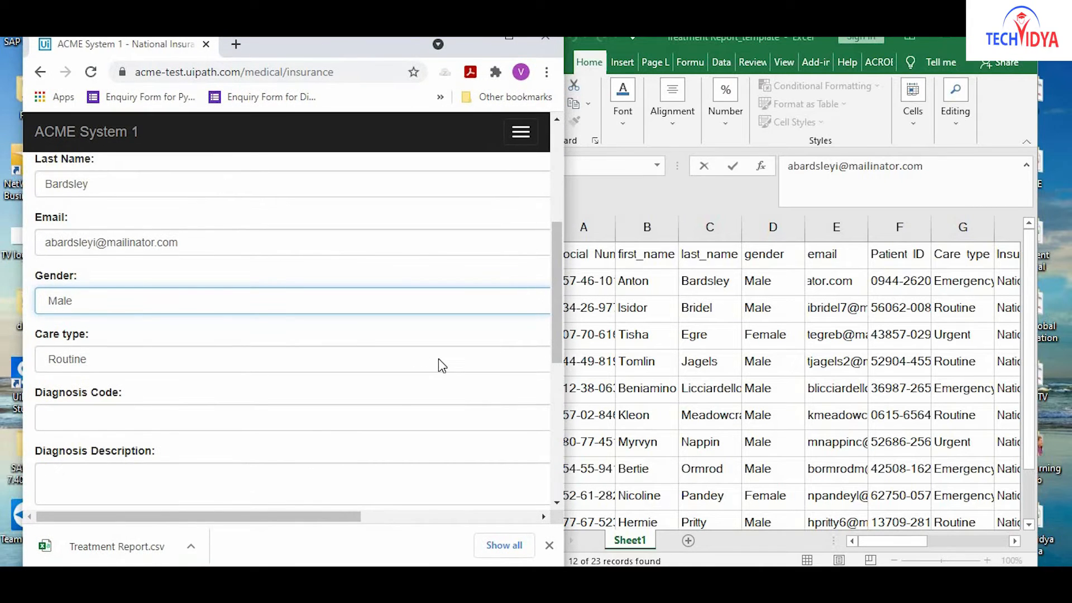
# Set Care type to Emergency, dismissing the browser's extension warning.
pyautogui.click(354, 369)
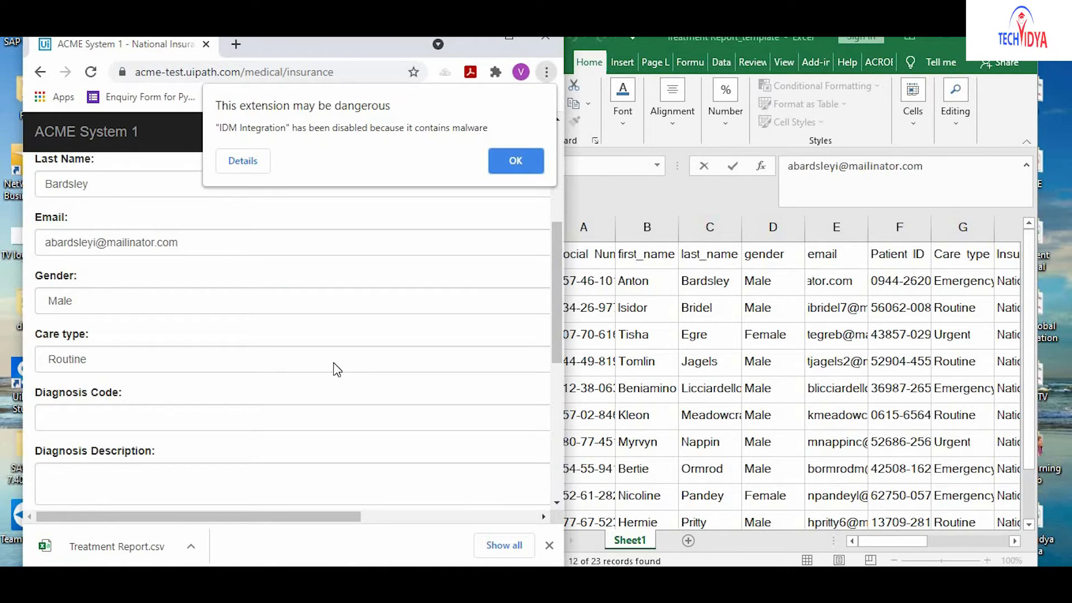
pyautogui.click(306, 338)
pyautogui.click(262, 360)
pyautogui.click(263, 360)
pyautogui.click(263, 360)
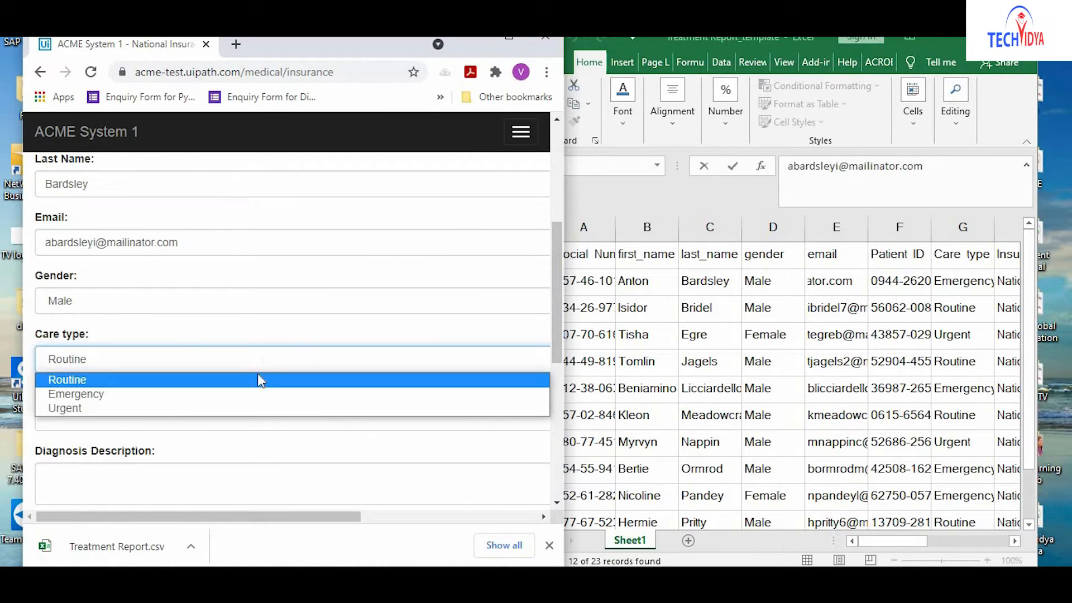
pyautogui.click(245, 394)
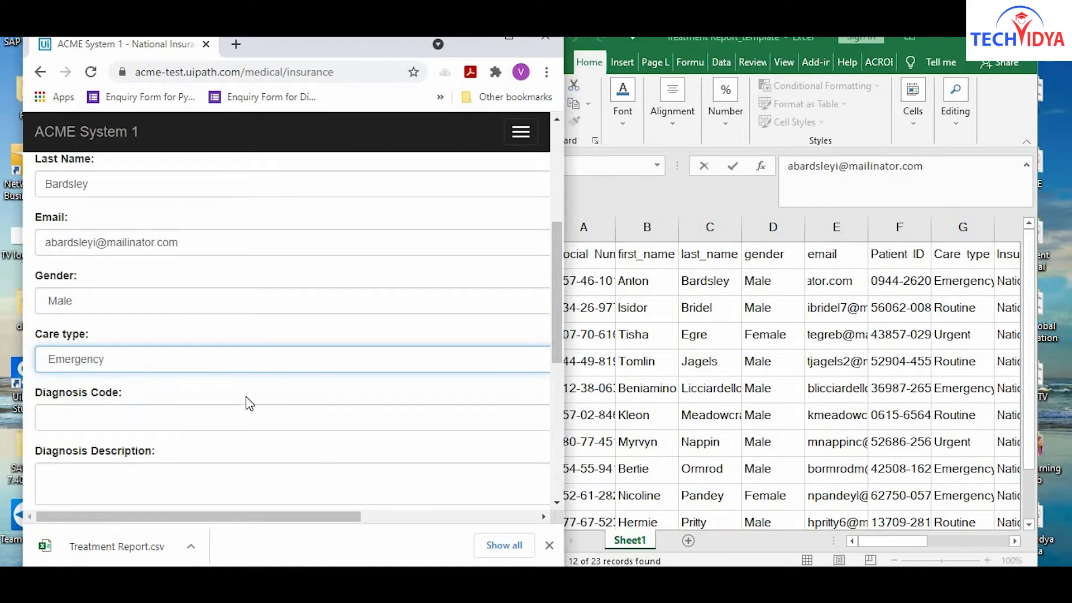
pyautogui.click(189, 426)
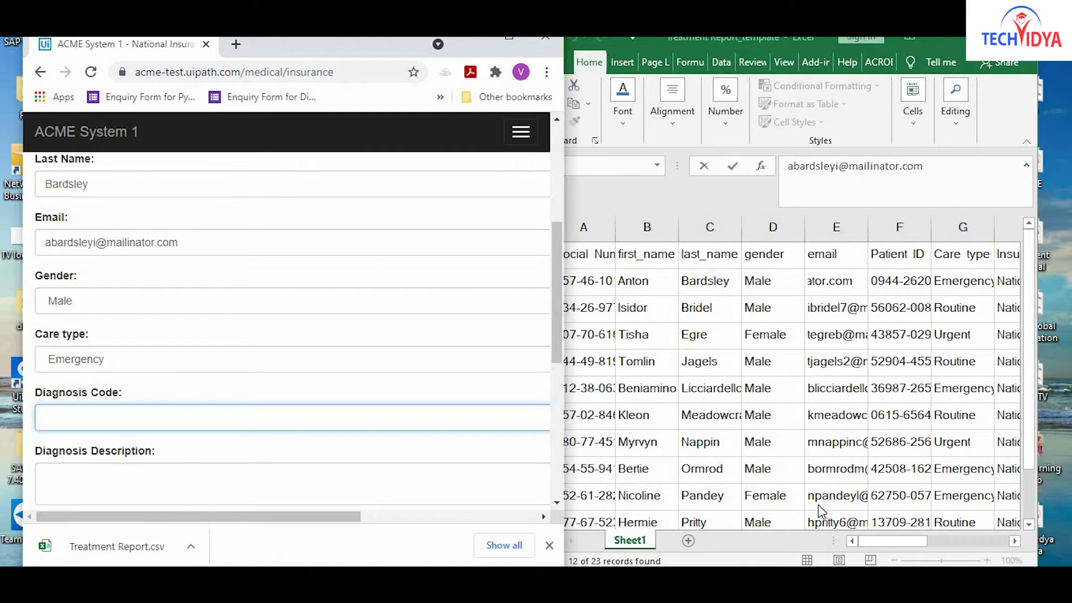
pyautogui.click(888, 541)
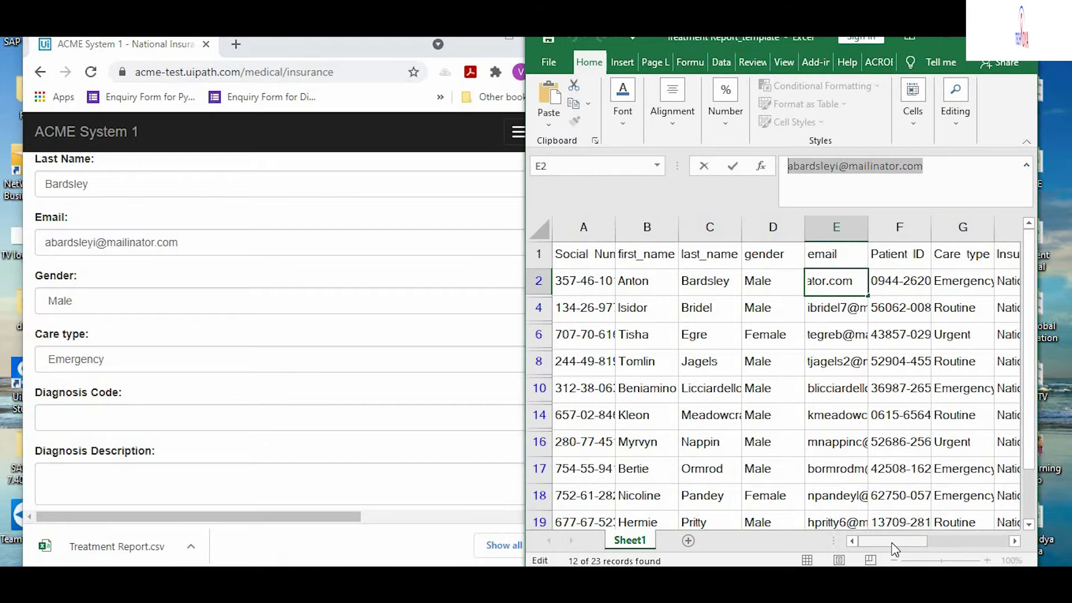
# Copy diagnosis code S00479 (I2) and its description (J2) into the diagnosis fields.
pyautogui.moveTo(913, 544); pyautogui.dragTo(994, 546)
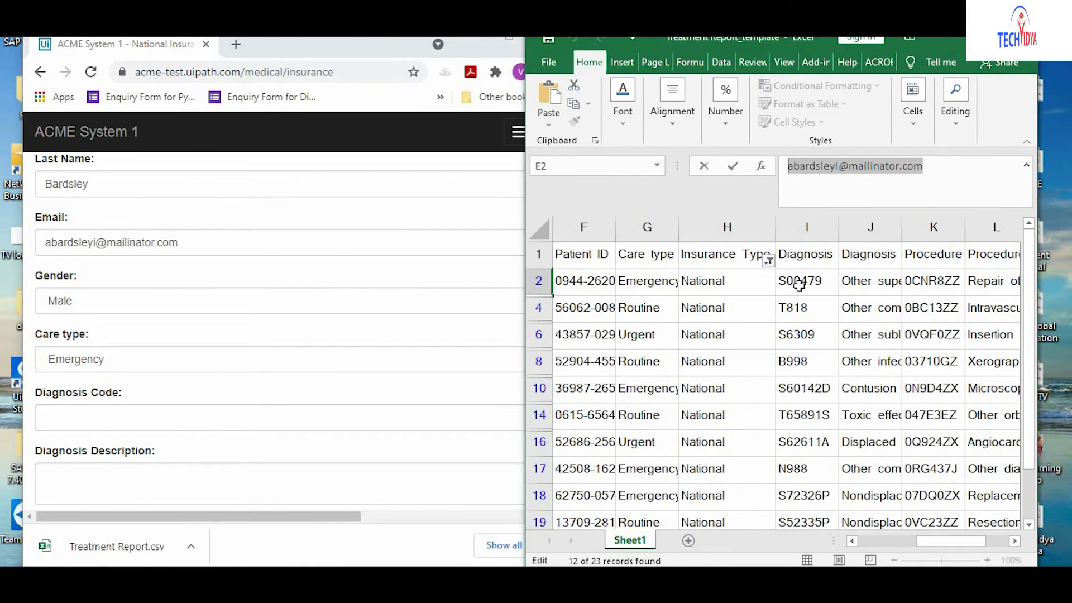
pyautogui.press('Escape')
pyautogui.click(823, 274)
pyautogui.moveTo(831, 167); pyautogui.dragTo(730, 168)
pyautogui.hotkey('ctrl', 'c')
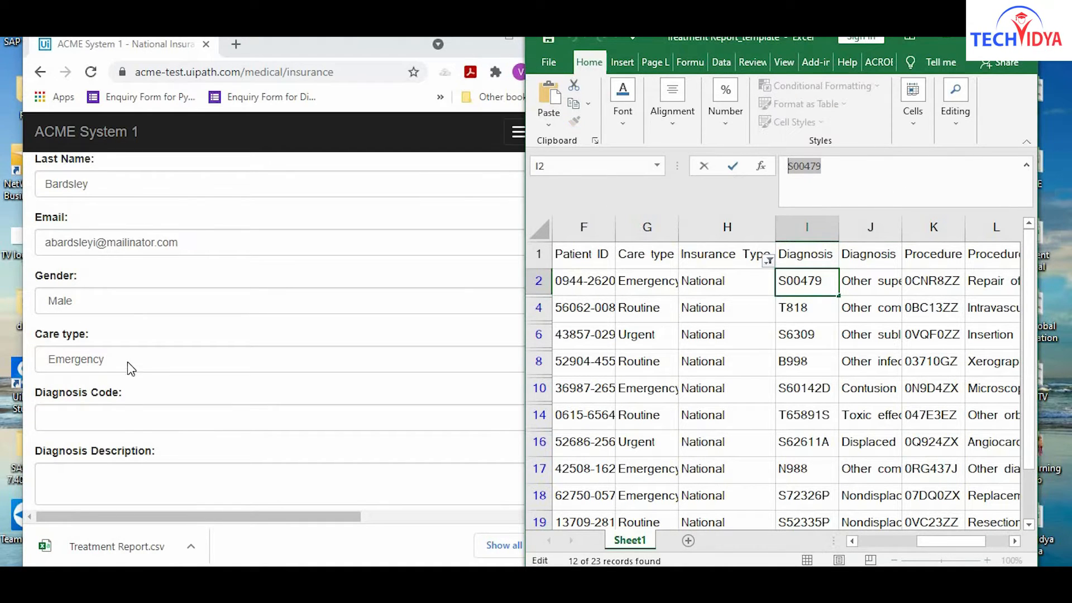
pyautogui.click(112, 419)
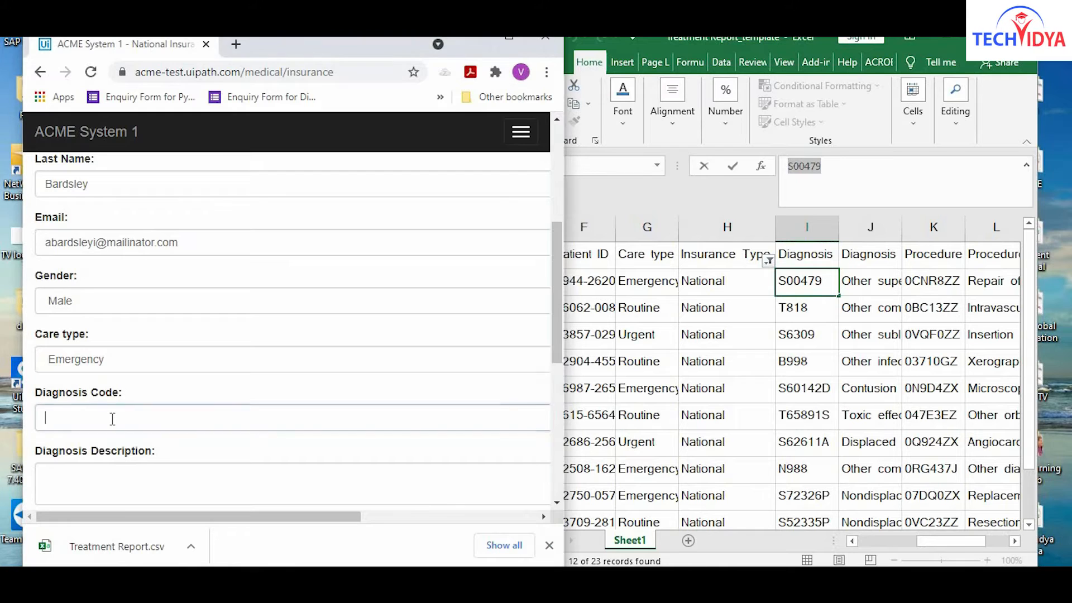
pyautogui.hotkey('ctrl', 'v')
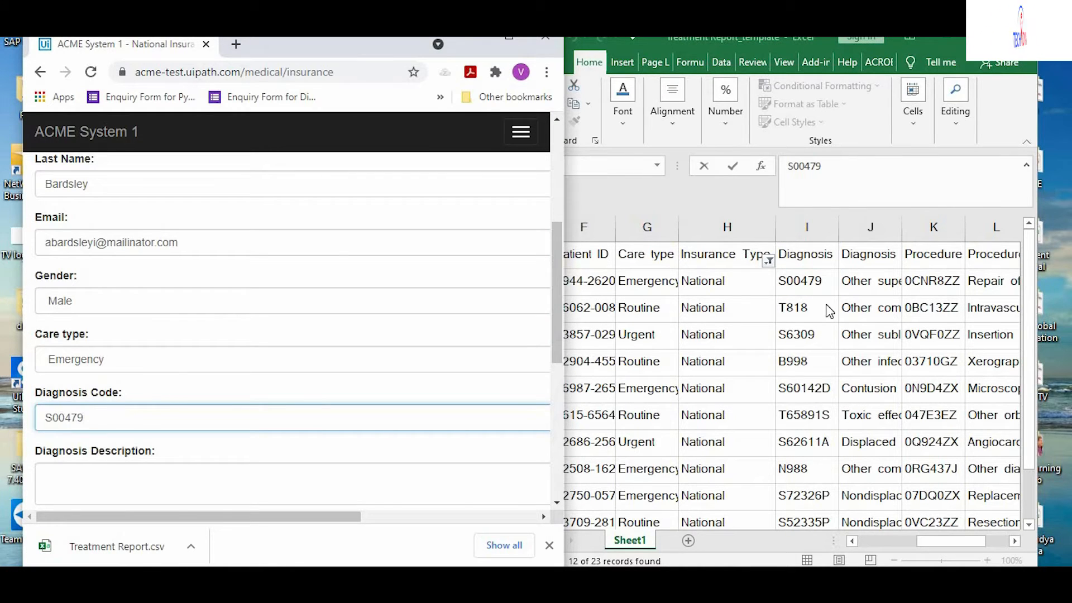
pyautogui.click(867, 280)
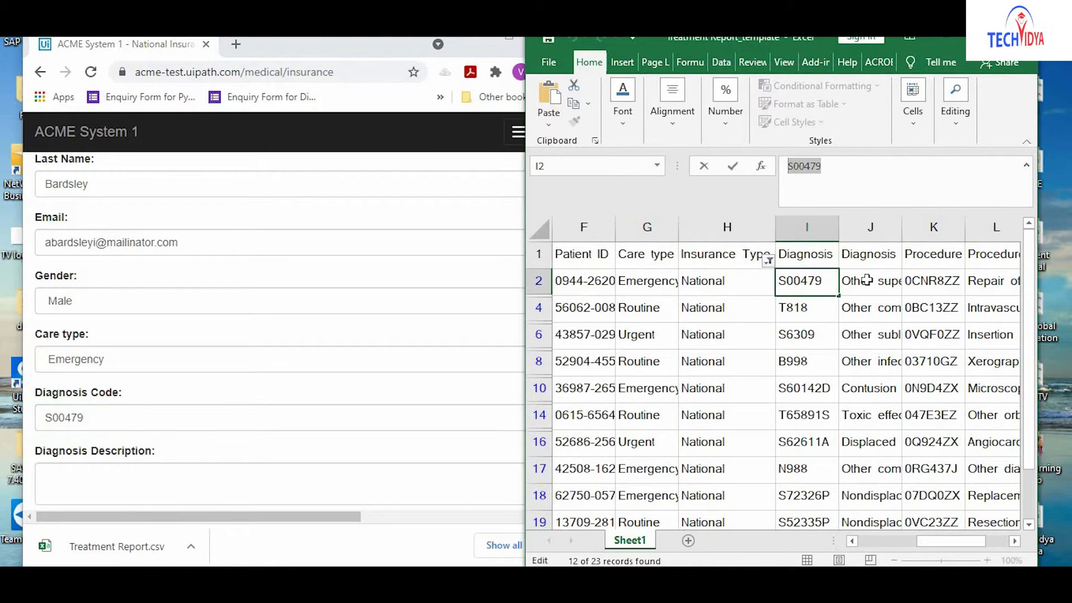
pyautogui.click(867, 281)
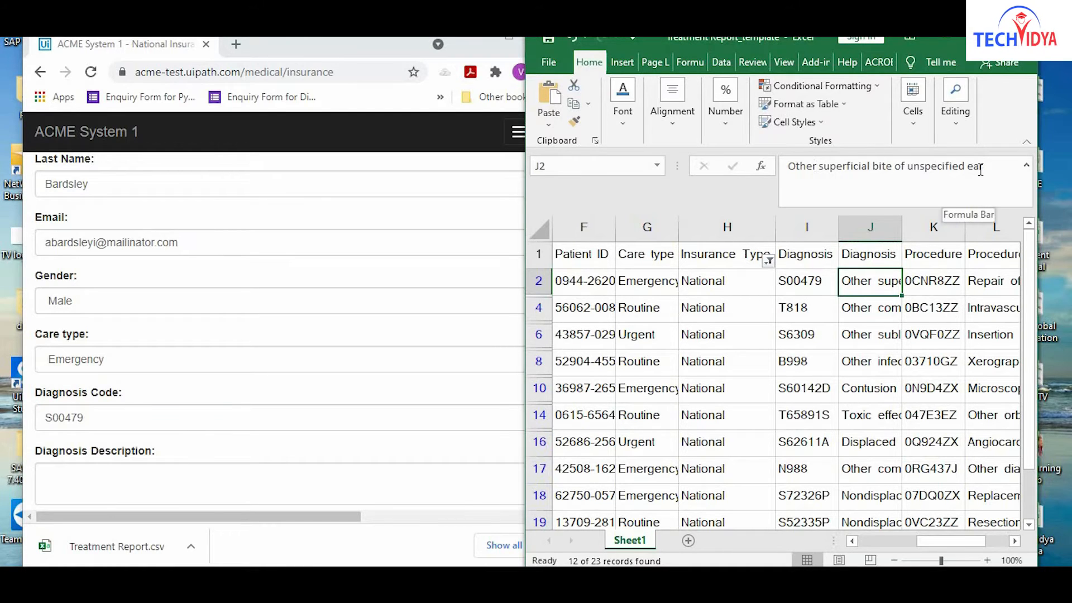
pyautogui.moveTo(987, 167); pyautogui.dragTo(756, 193)
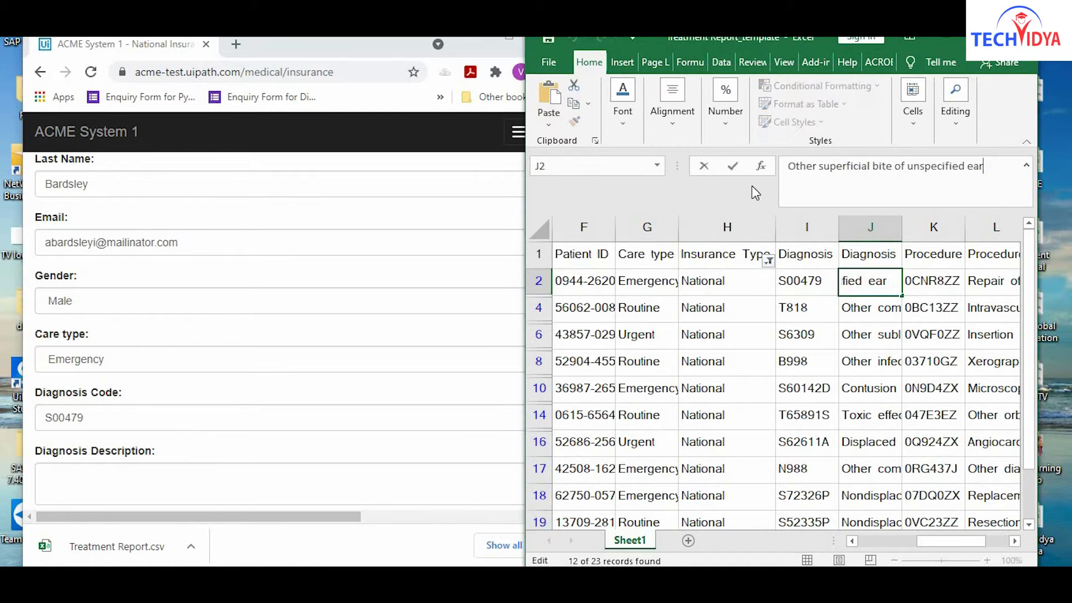
pyautogui.moveTo(984, 166); pyautogui.dragTo(787, 166)
pyautogui.hotkey('ctrl', 'c')
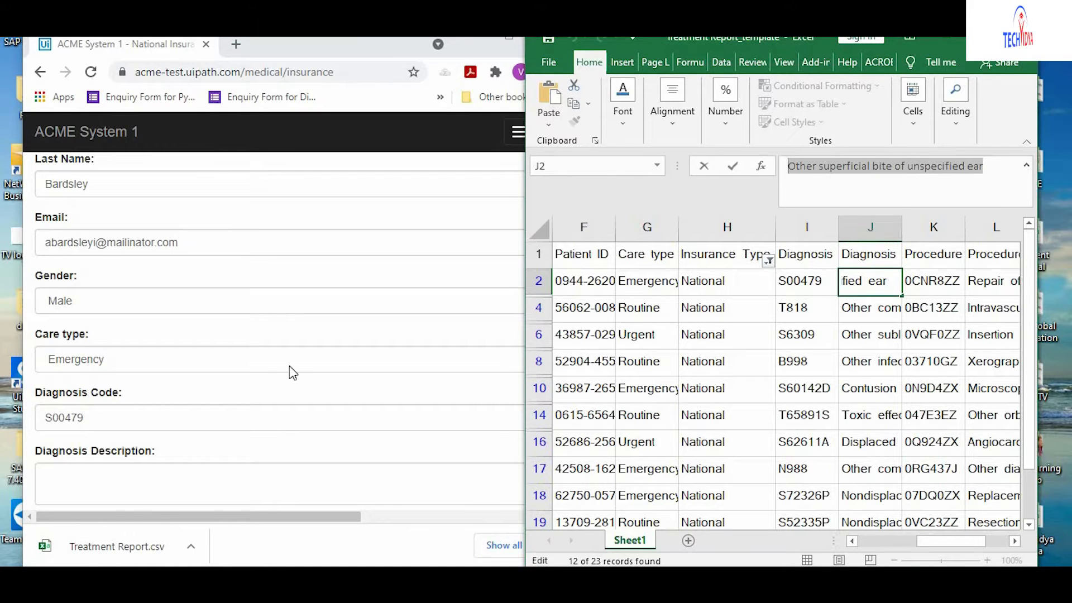
pyautogui.click(140, 486)
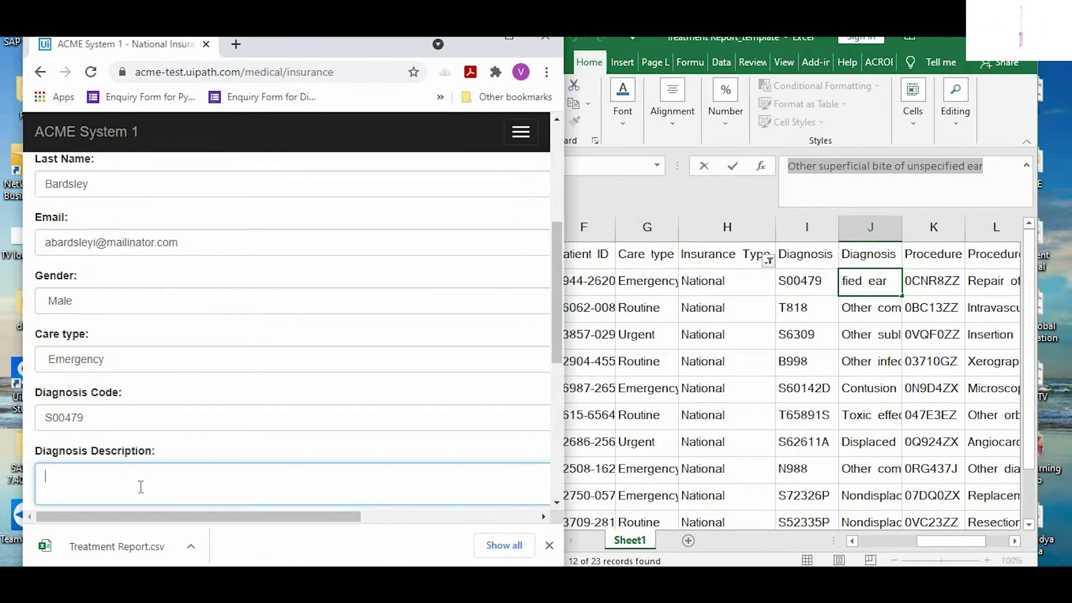
pyautogui.hotkey('ctrl', 'v')
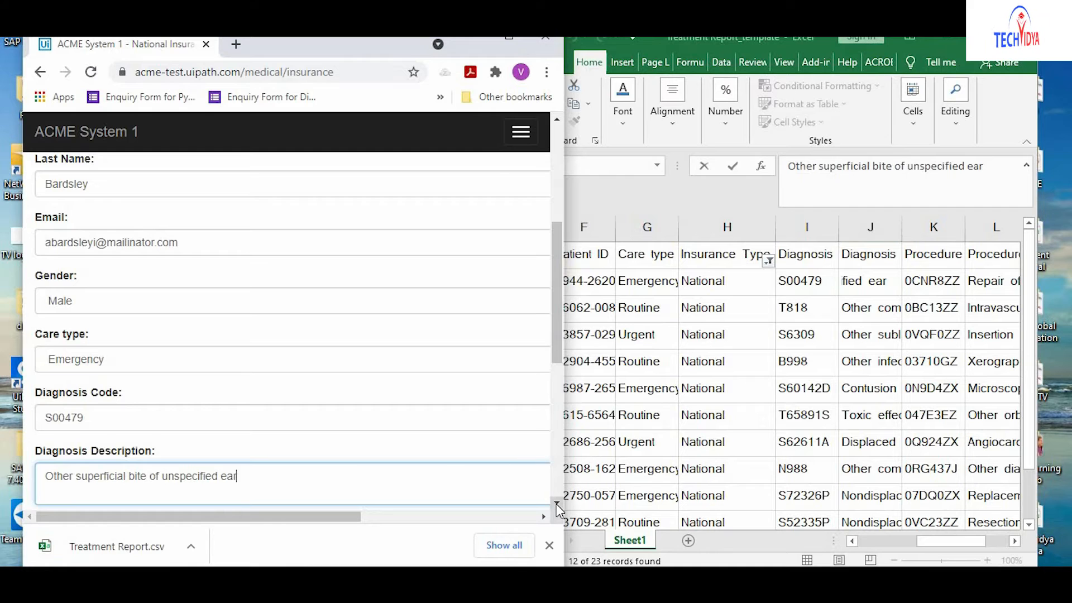
pyautogui.scroll(-4, 557, 505)
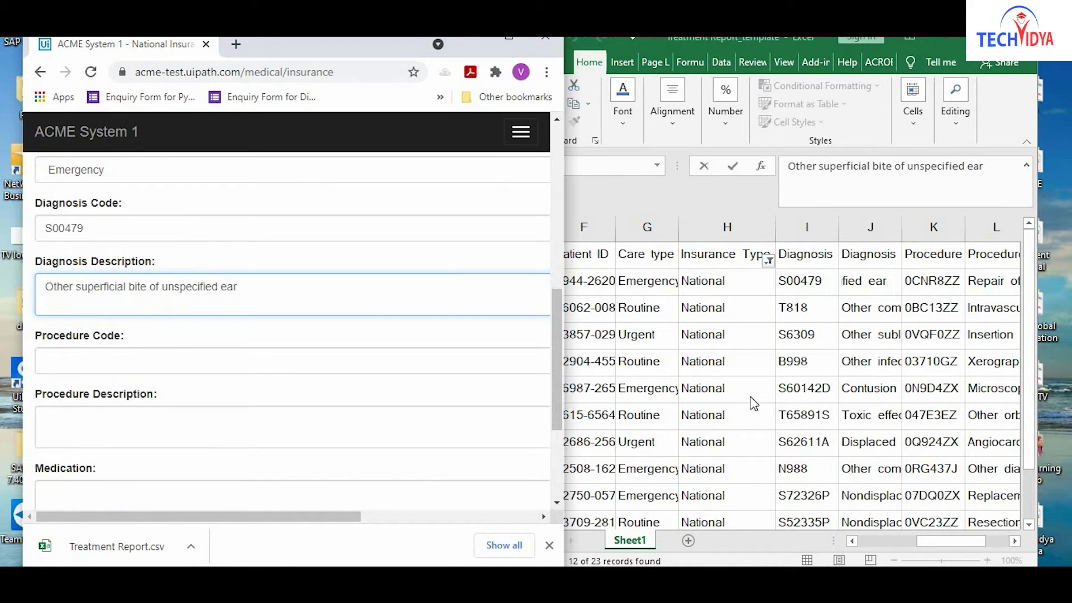
# Copy procedure code 0CNR8ZZ and 'Repair of parasternal hernia' into the procedure fields.
pyautogui.click(930, 285)
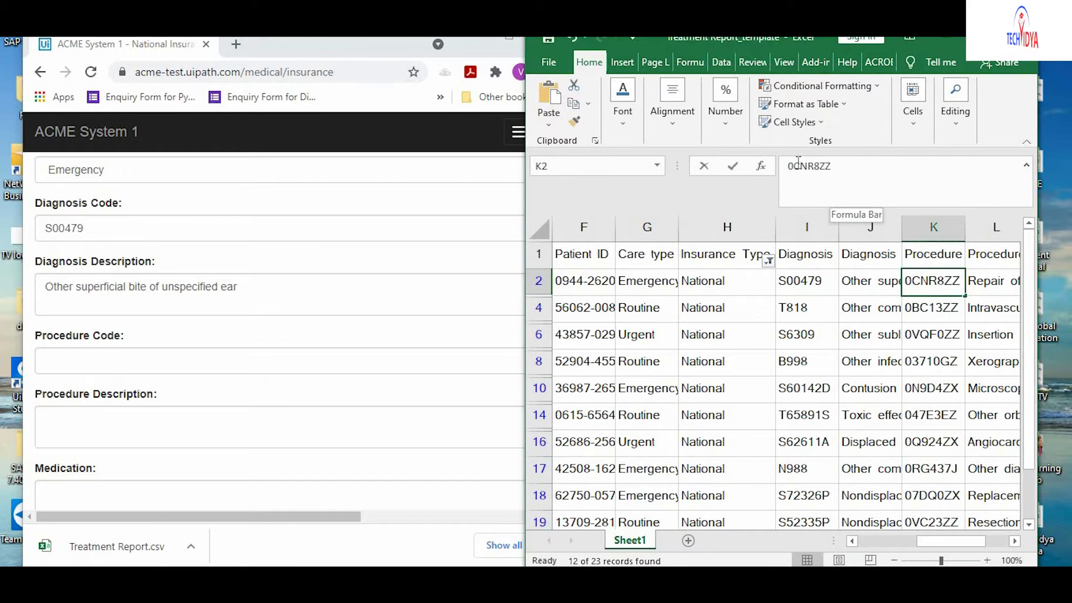
pyautogui.moveTo(837, 163); pyautogui.dragTo(777, 163)
pyautogui.hotkey('ctrl', 'c')
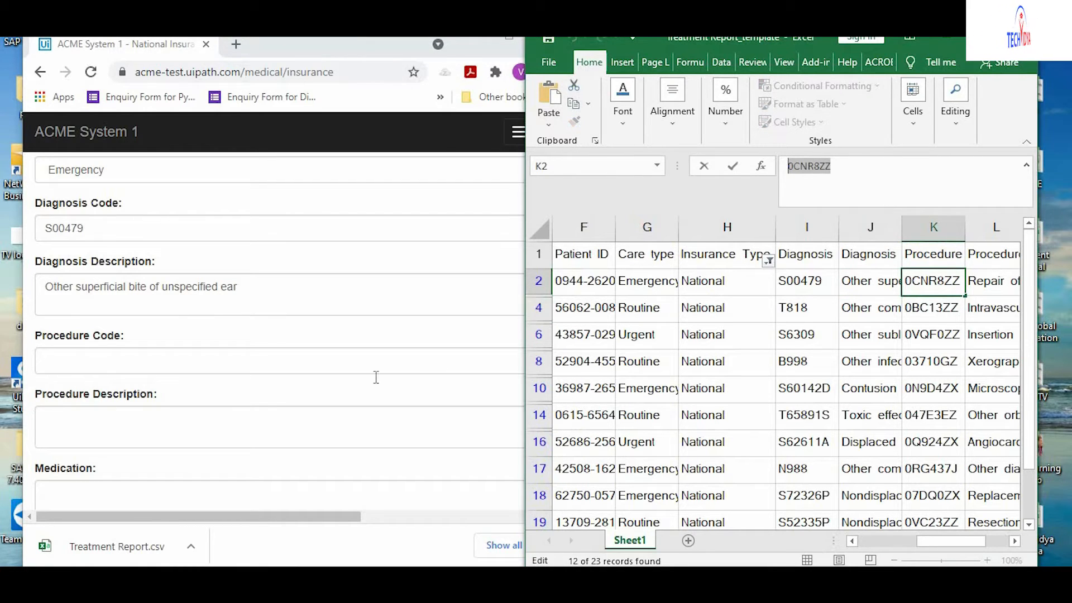
pyautogui.click(145, 364)
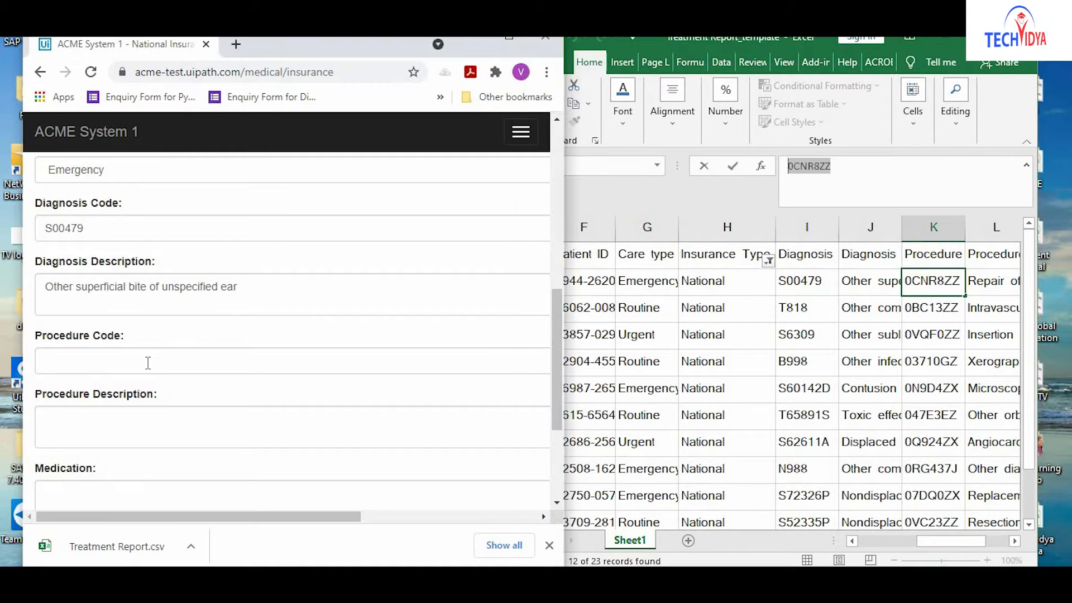
pyautogui.hotkey('ctrl', 'v')
pyautogui.click(156, 436)
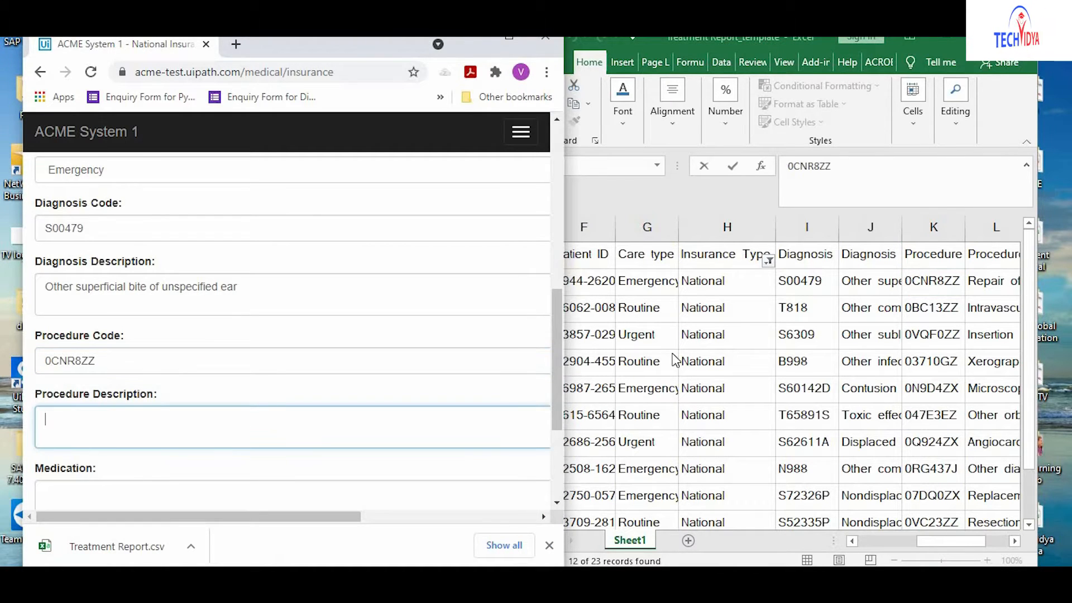
pyautogui.click(992, 282)
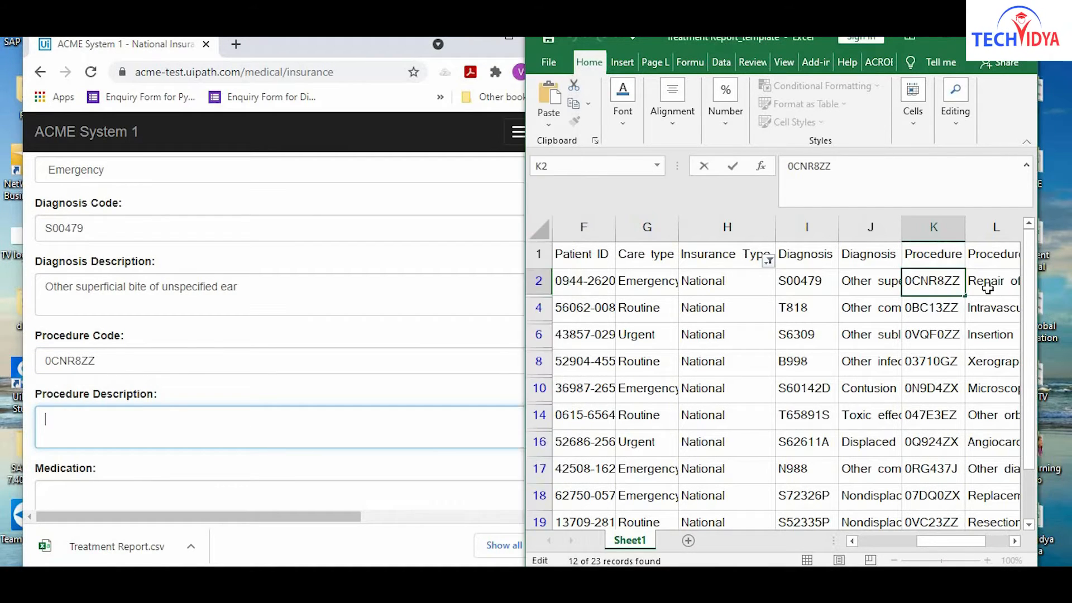
pyautogui.click(992, 279)
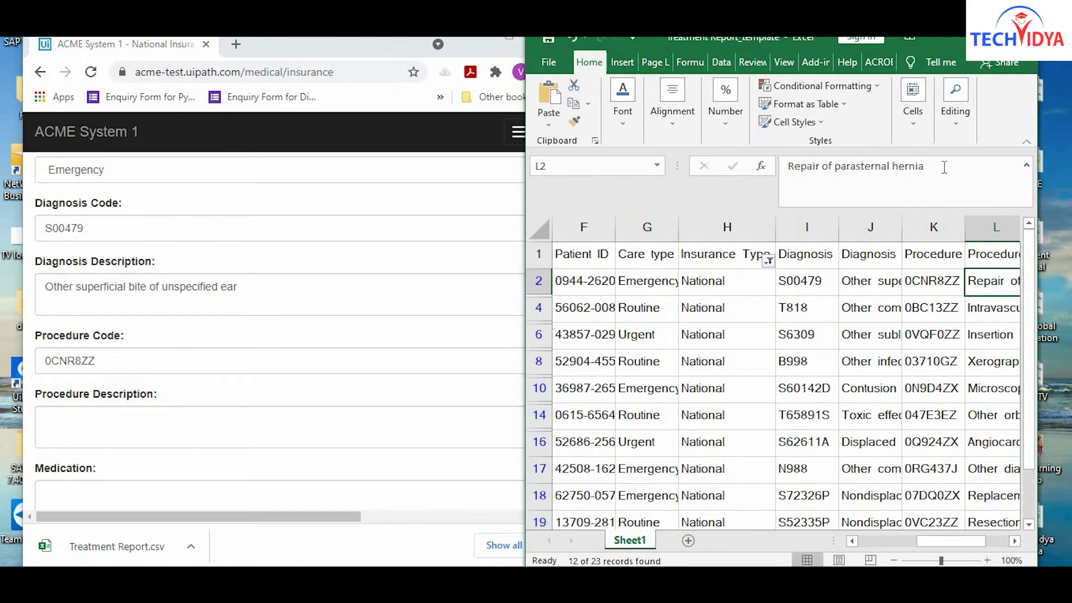
pyautogui.moveTo(944, 167); pyautogui.dragTo(747, 165)
pyautogui.hotkey('ctrl', 'c')
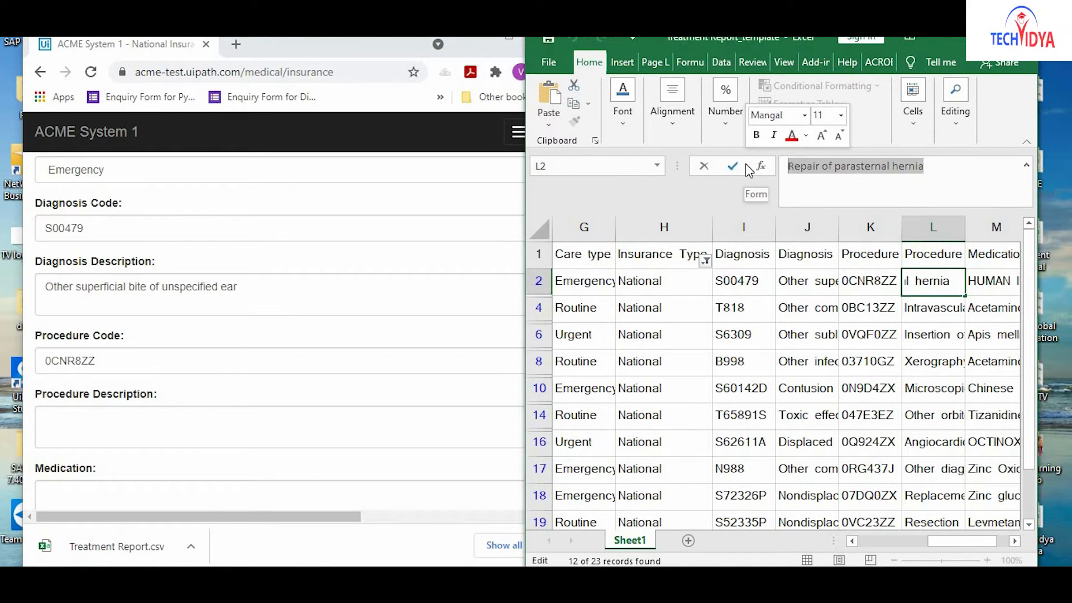
pyautogui.click(199, 417)
pyautogui.hotkey('ctrl', 'v')
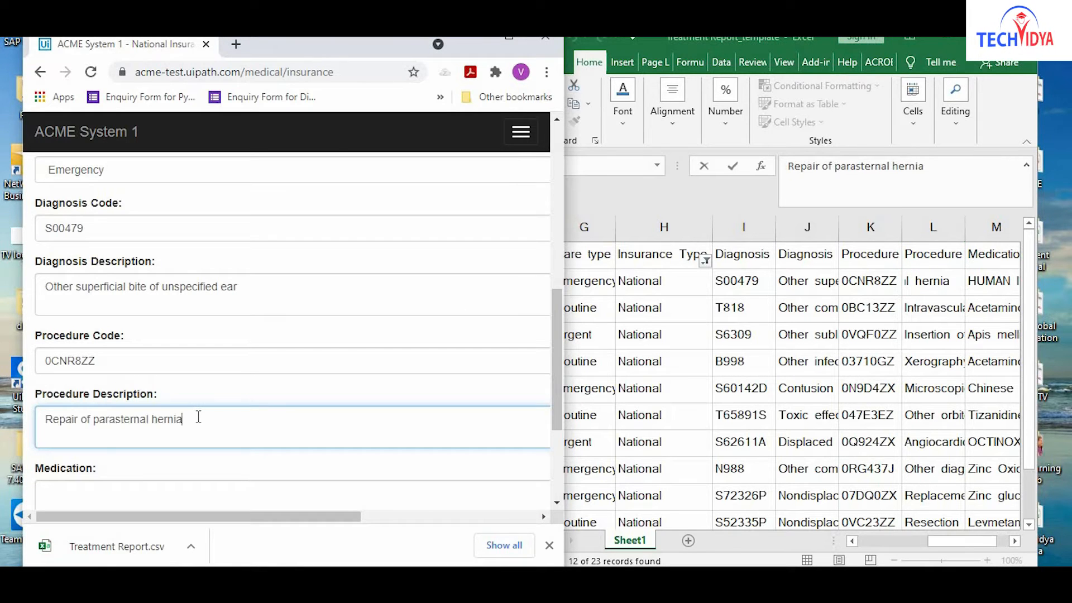
pyautogui.click(1015, 545)
# Paste HUMAN IMMUNOGLOBULIN G from M2 into the Medication field.
pyautogui.click(1015, 541)
pyautogui.click(1015, 541)
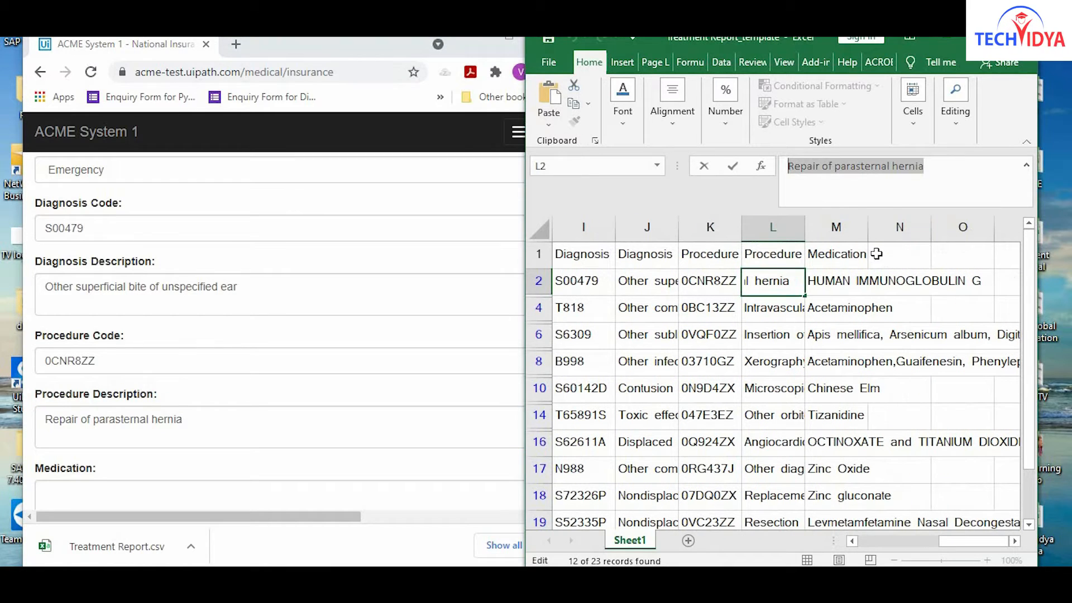
pyautogui.click(847, 275)
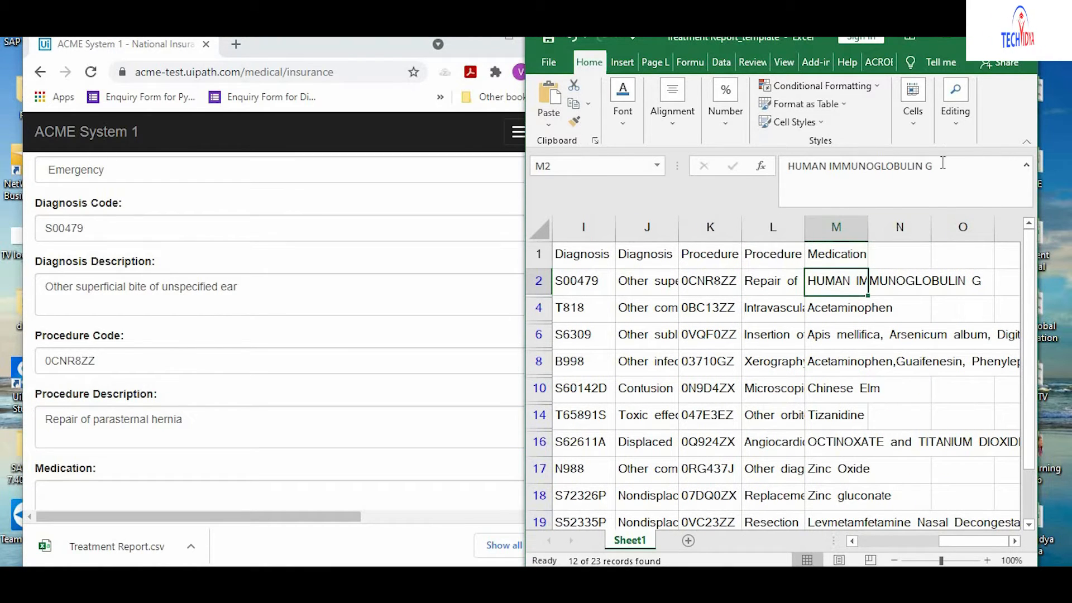
pyautogui.moveTo(934, 166); pyautogui.dragTo(786, 166)
pyautogui.hotkey('ctrl', 'c')
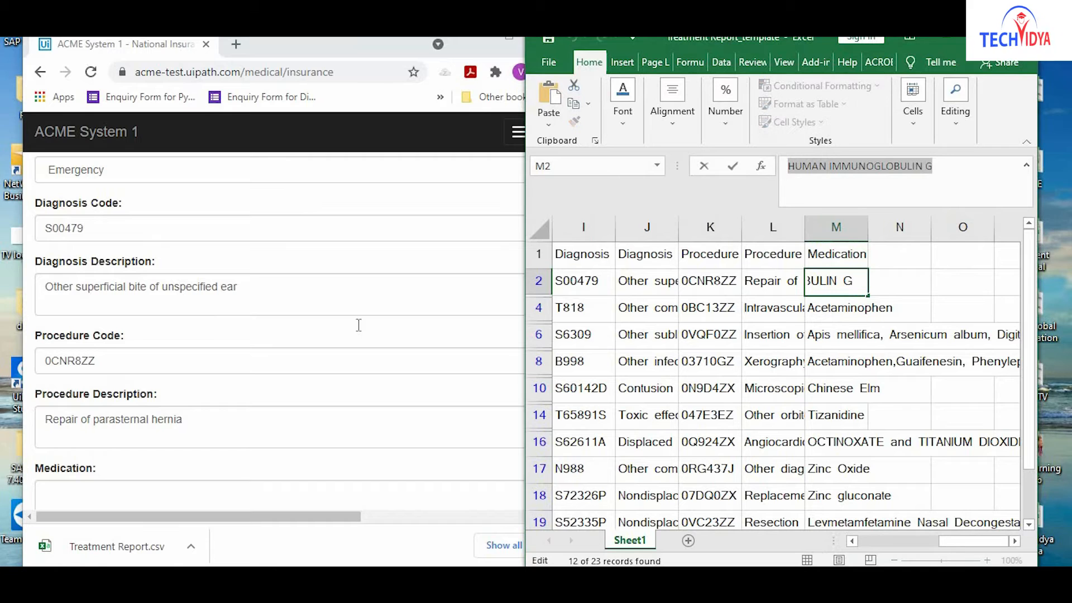
pyautogui.click(98, 496)
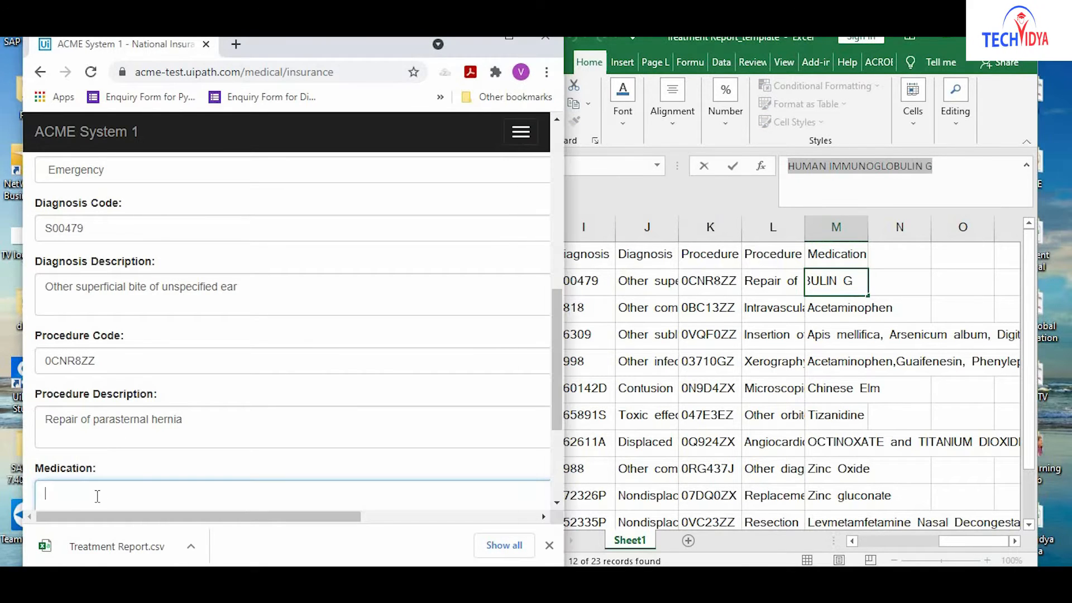
pyautogui.hotkey('ctrl', 'v')
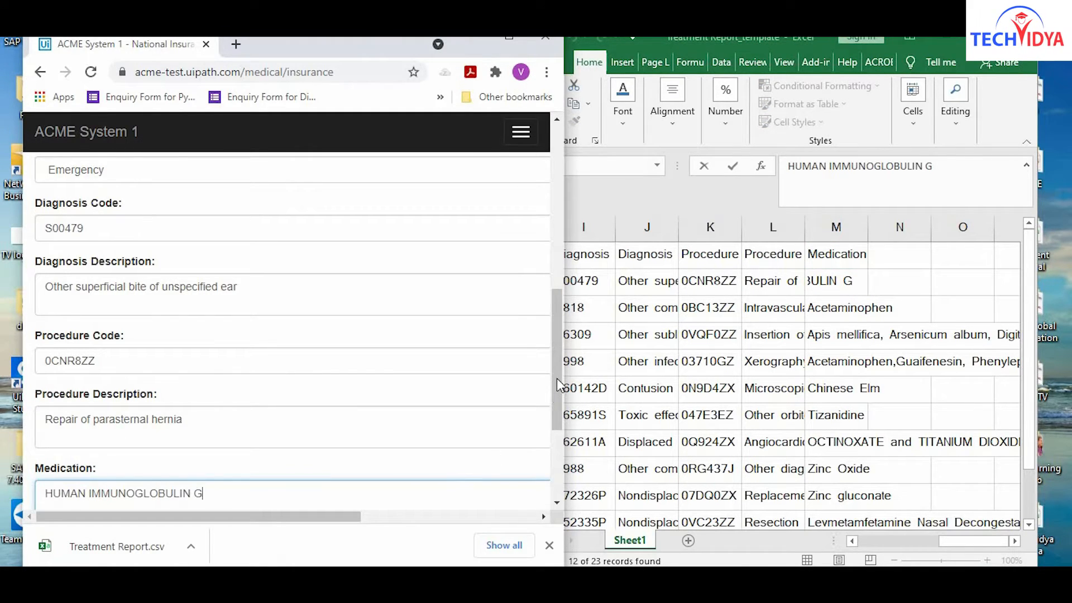
# Save the patient's details, then select column A values from row 2 down.
pyautogui.scroll(-3, 558, 386)
pyautogui.click(99, 456)
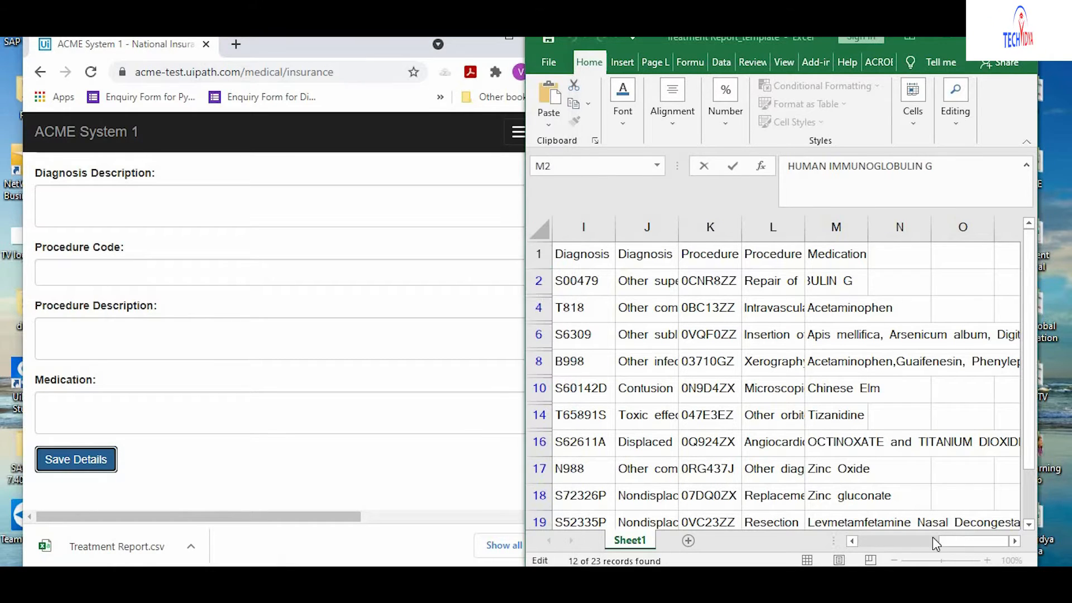
pyautogui.moveTo(954, 542); pyautogui.dragTo(844, 549)
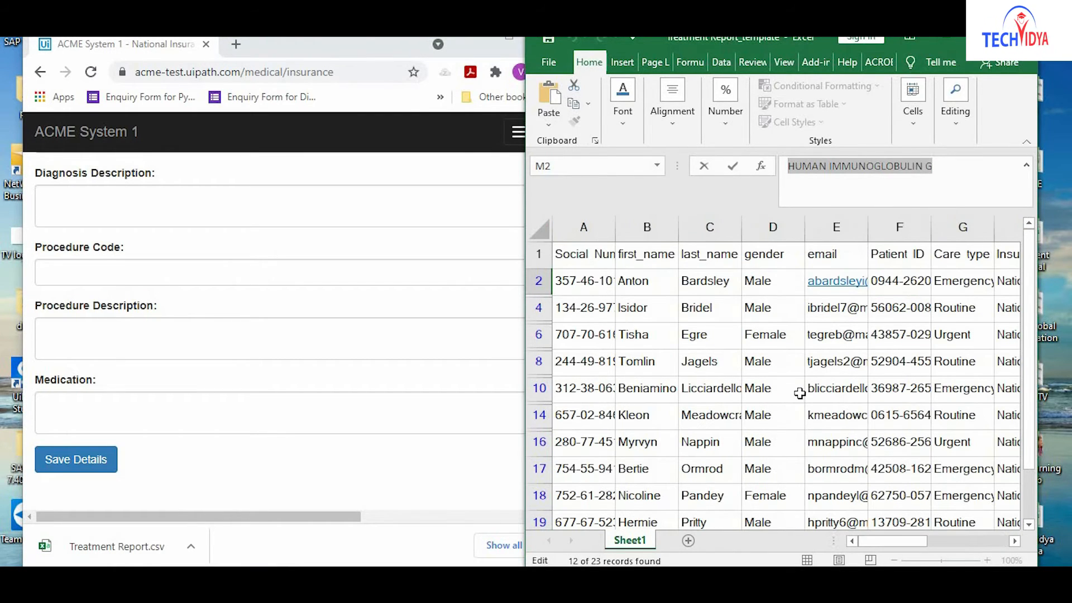
pyautogui.moveTo(584, 286); pyautogui.dragTo(582, 468)
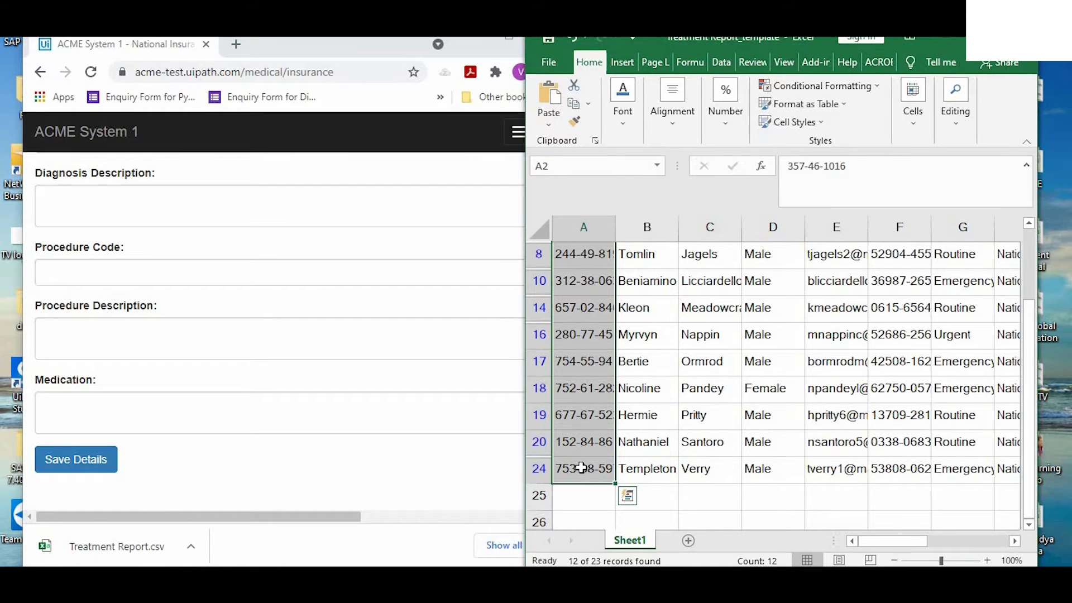
# Close the browser window and the Treatment Report workbook.
pyautogui.click(727, 509)
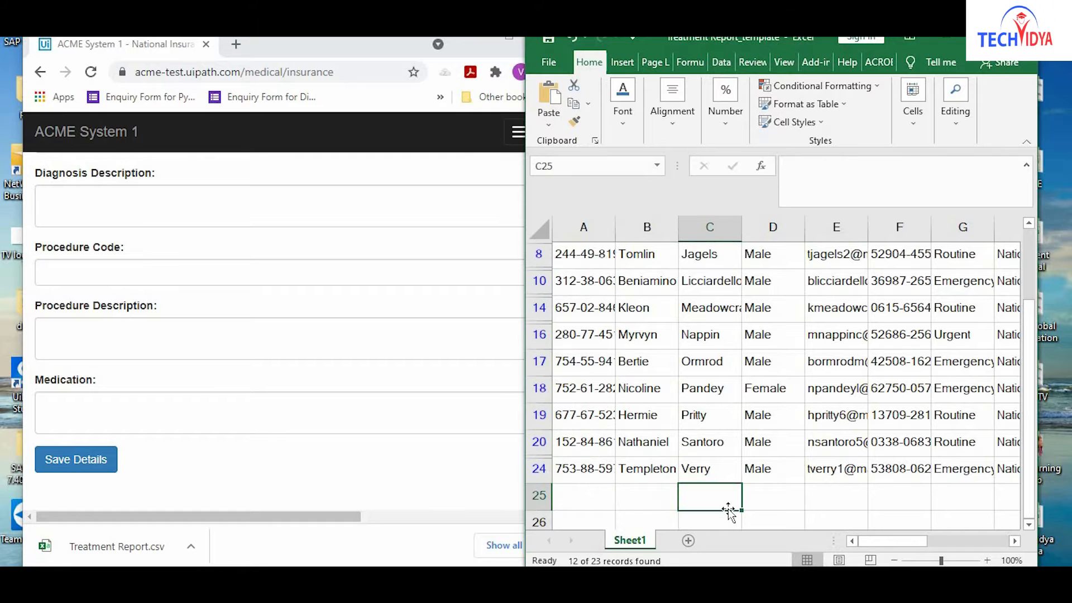
pyautogui.click(313, 50)
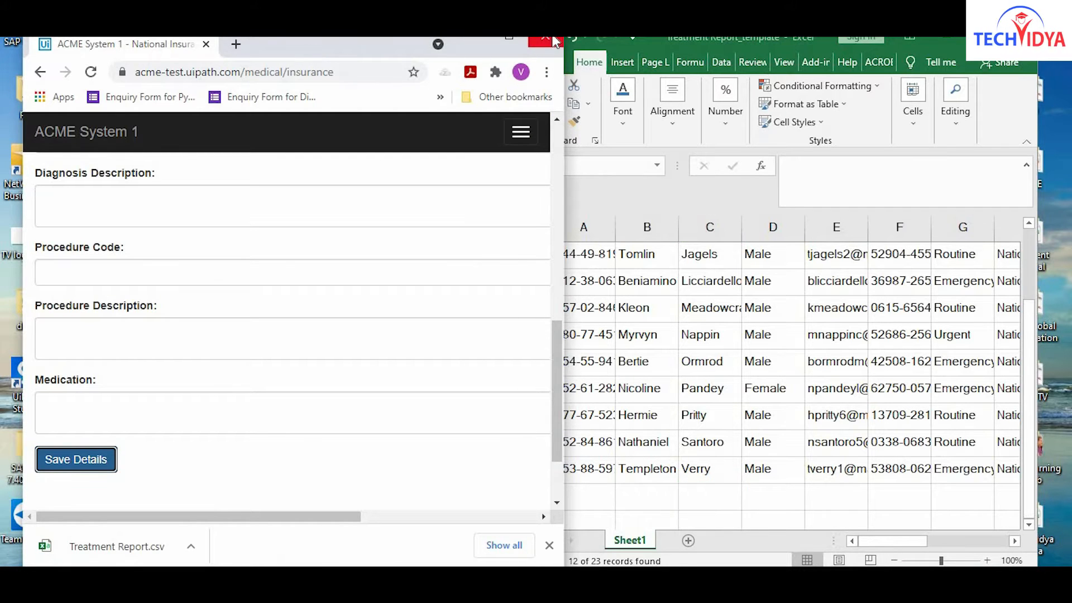
pyautogui.click(553, 39)
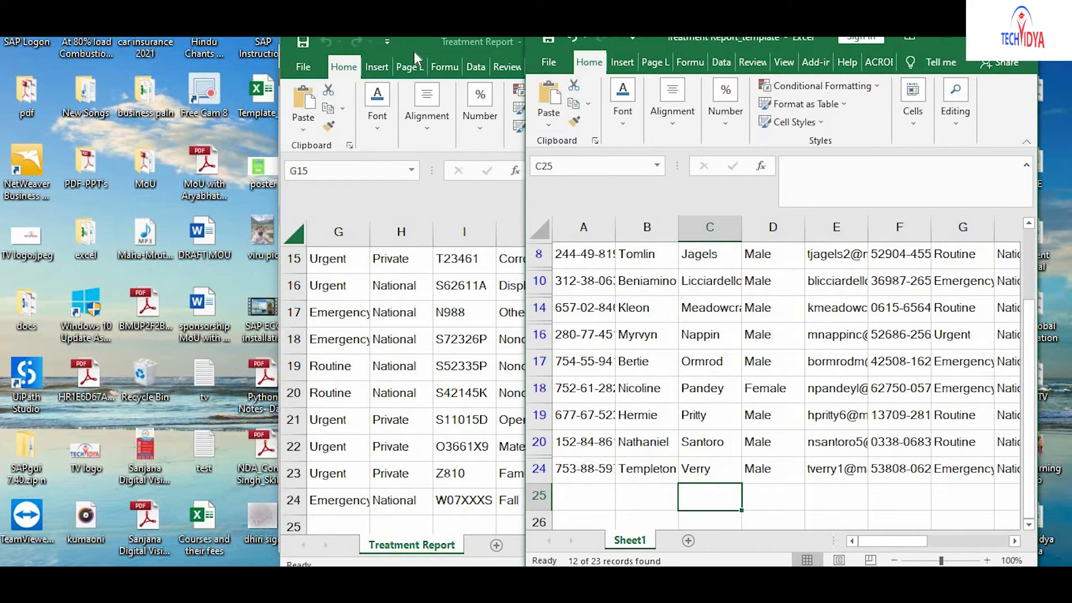
pyautogui.click(451, 46)
pyautogui.hotkey('ctrl', 'a')
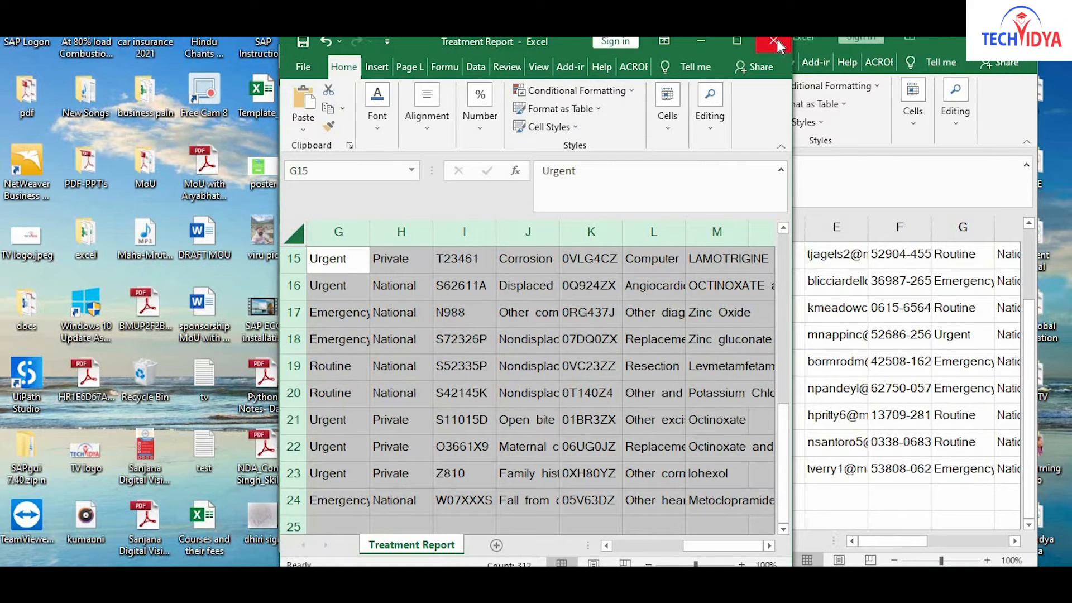
pyautogui.click(777, 45)
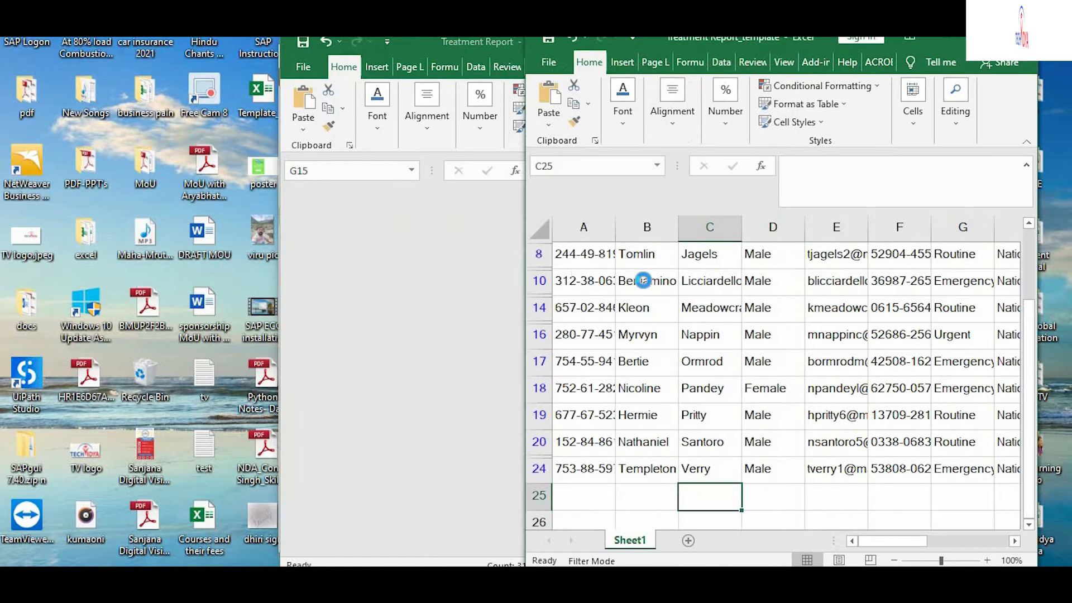
# Delete all template data, remove the filter, and delete the remaining rows.
pyautogui.click(545, 234)
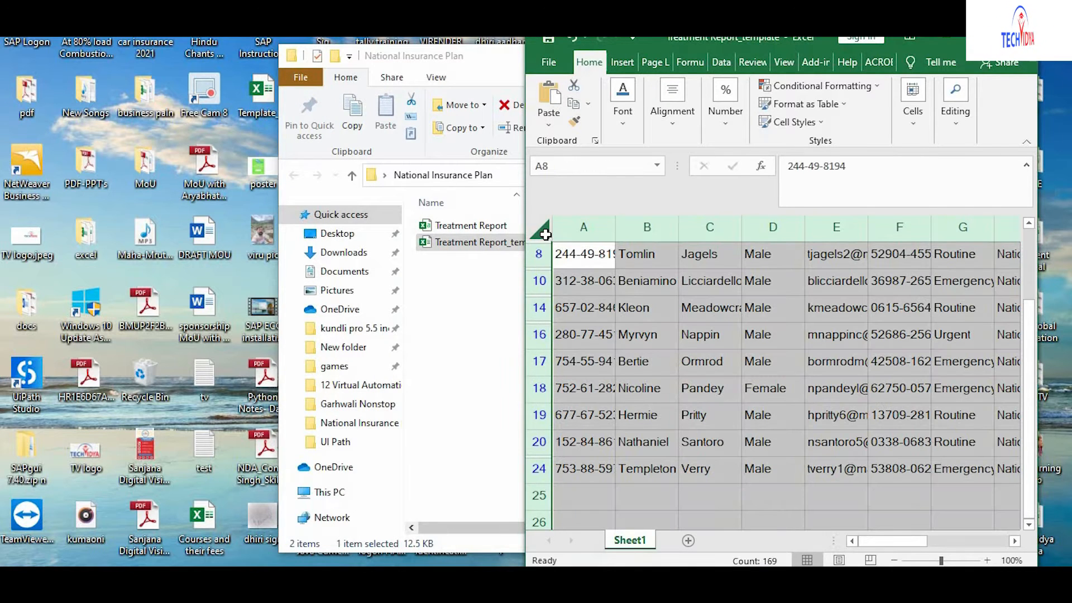
pyautogui.press('Delete')
pyautogui.hotkey('ctrl', 'shift', 'l')
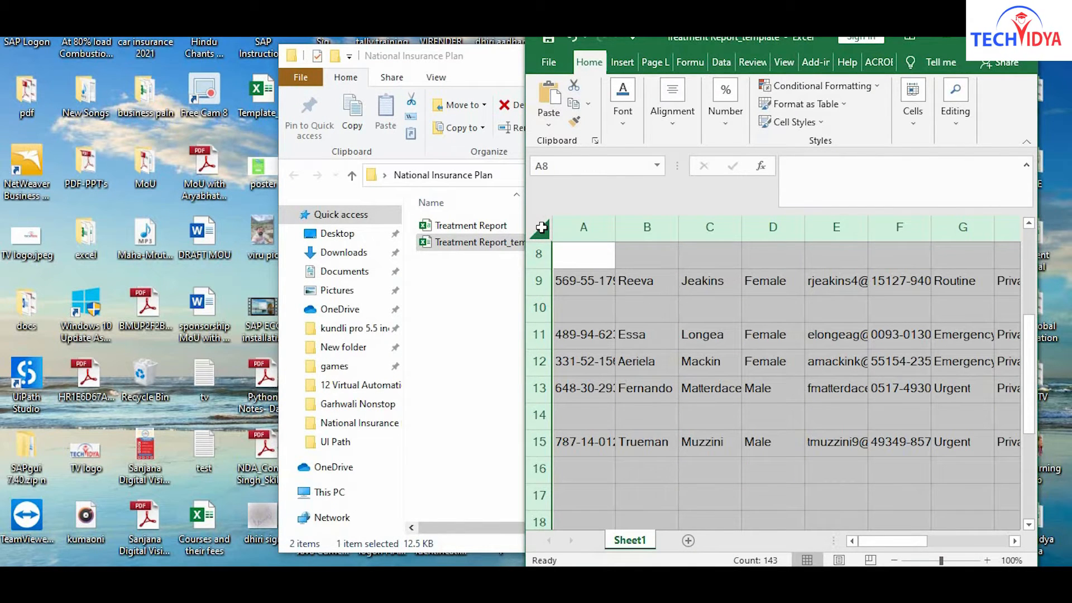
pyautogui.press('Delete')
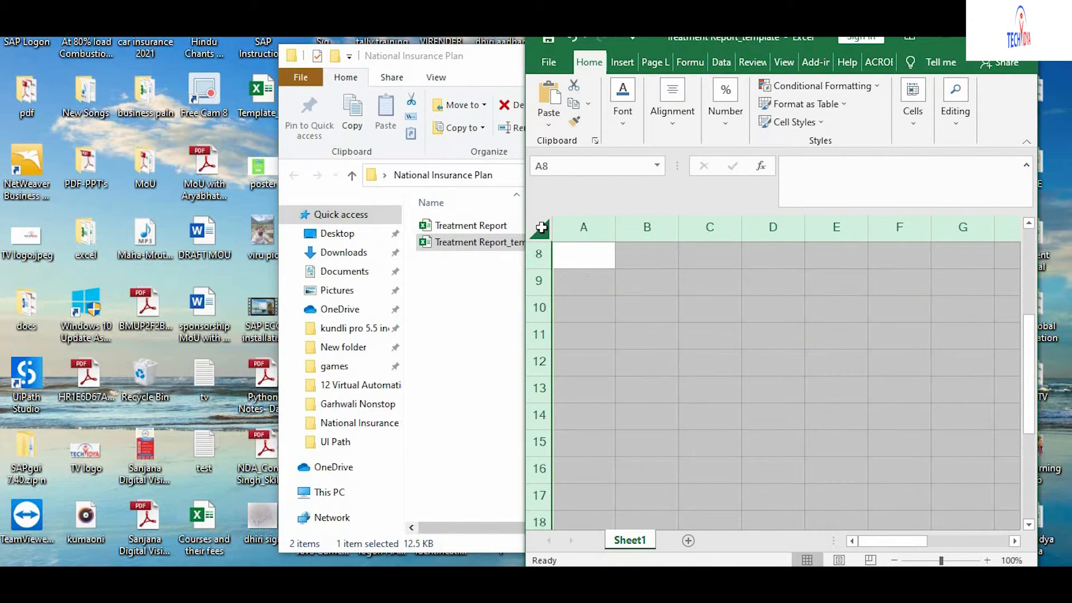
pyautogui.click(746, 339)
pyautogui.scroll(3, 746, 339)
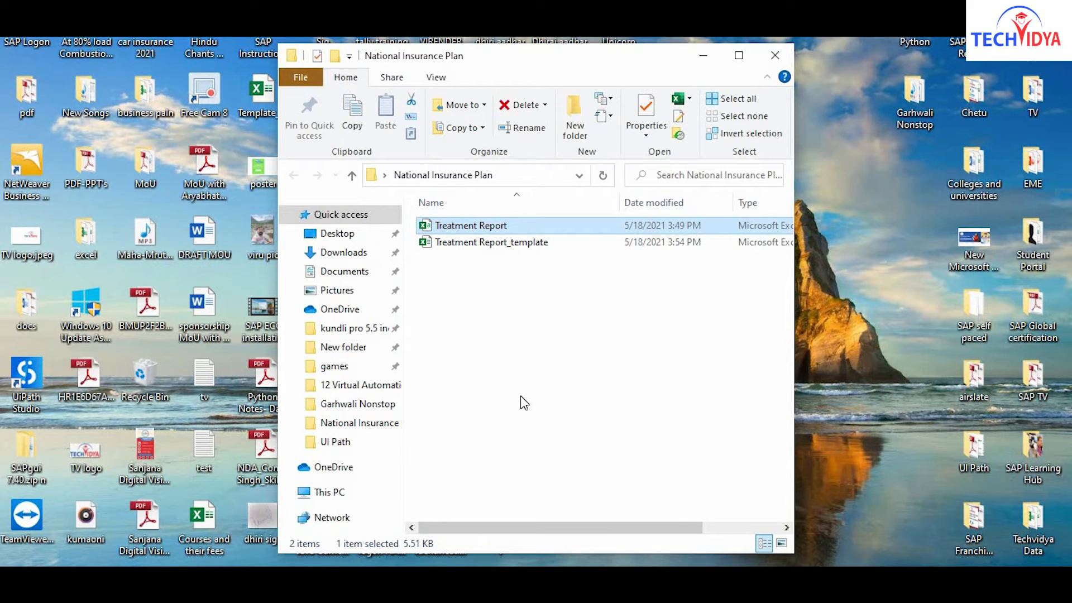
# Shift+Delete Treatment Report, minimise Explorer, and switch back to UiPath Studio.
pyautogui.hotkey('shift', 'Delete')
pyautogui.press('Return')
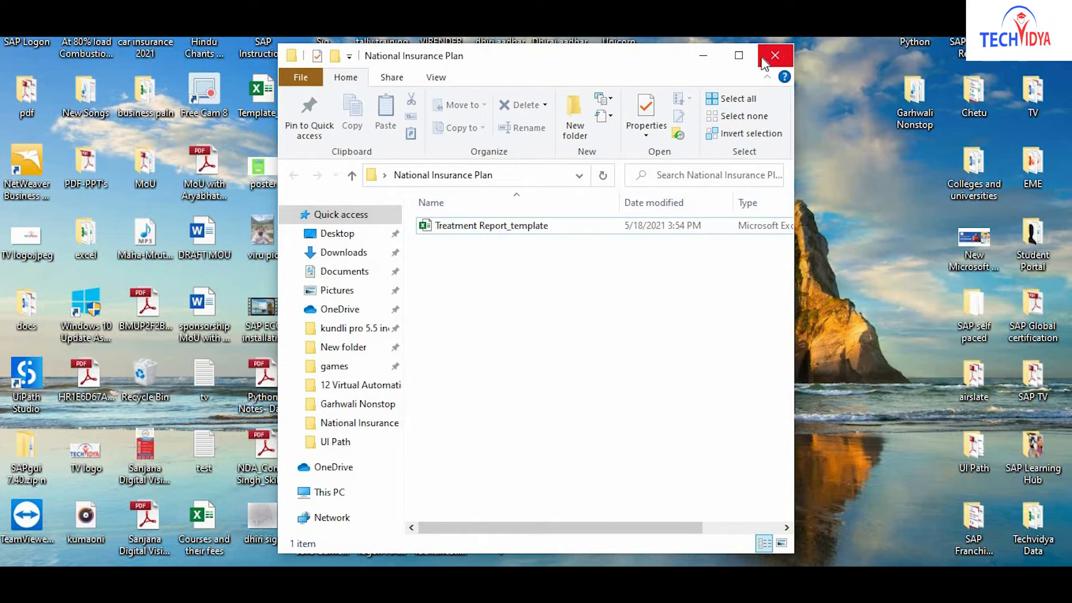
pyautogui.click(705, 56)
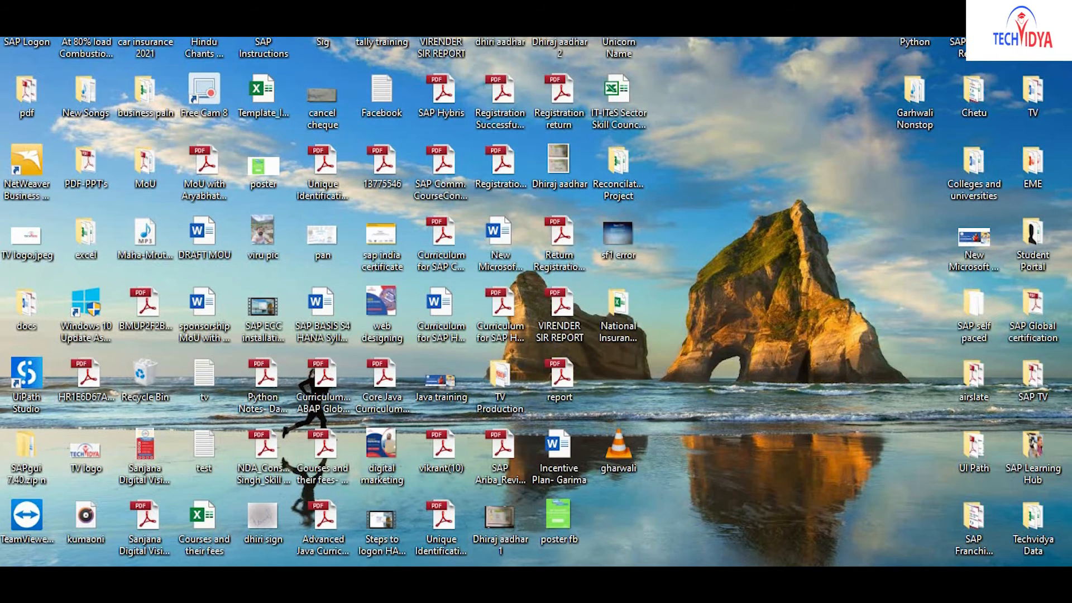
pyautogui.hotkey('alt', 'Tab')
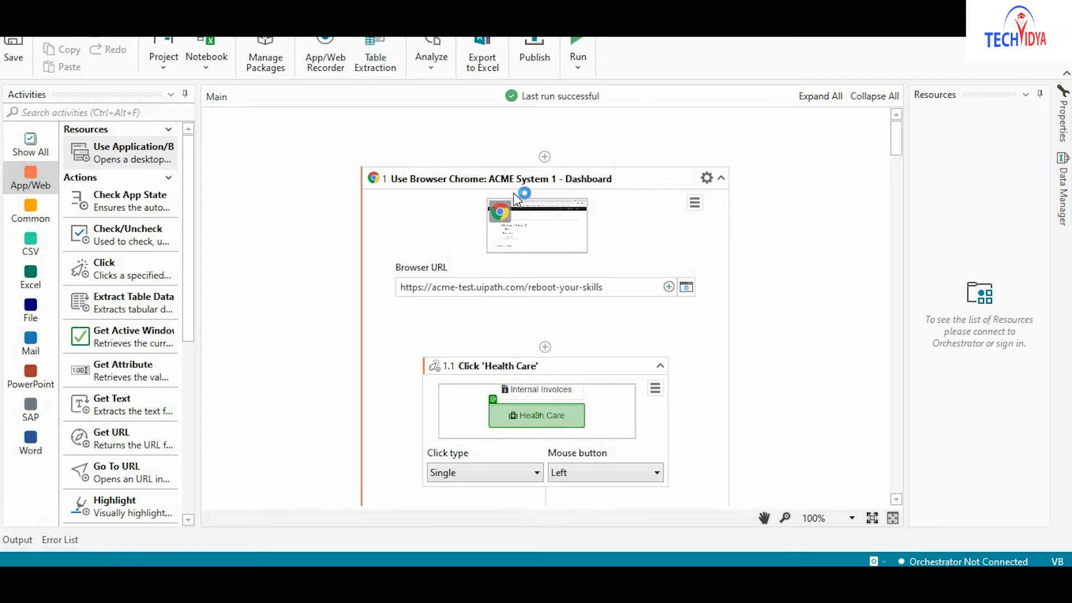
# Launch the workflow, maximise the browser it opens, and start it again with Run.
pyautogui.click(581, 71)
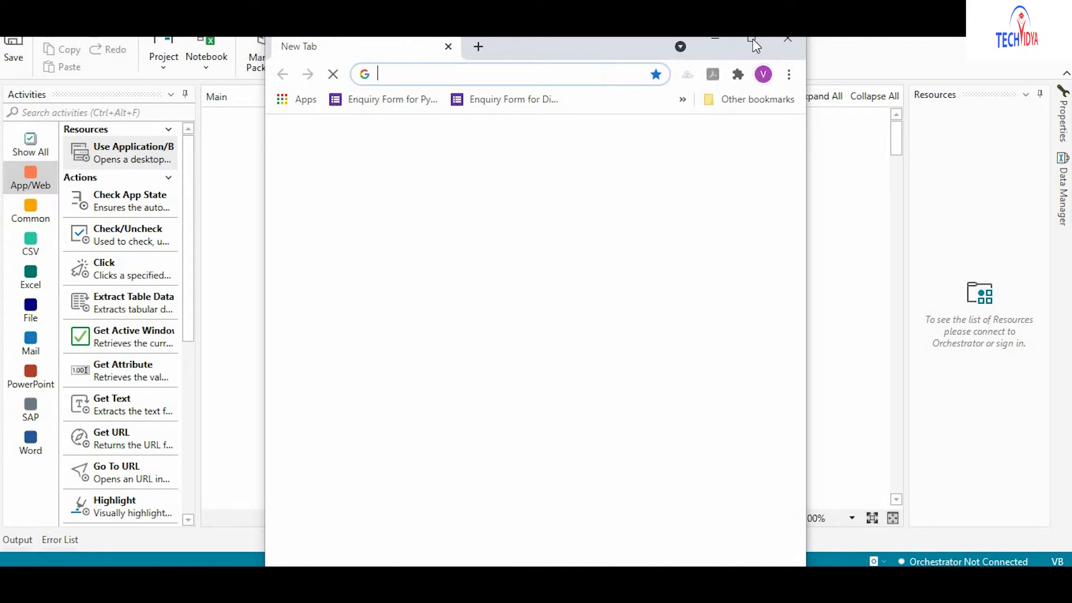
pyautogui.click(752, 38)
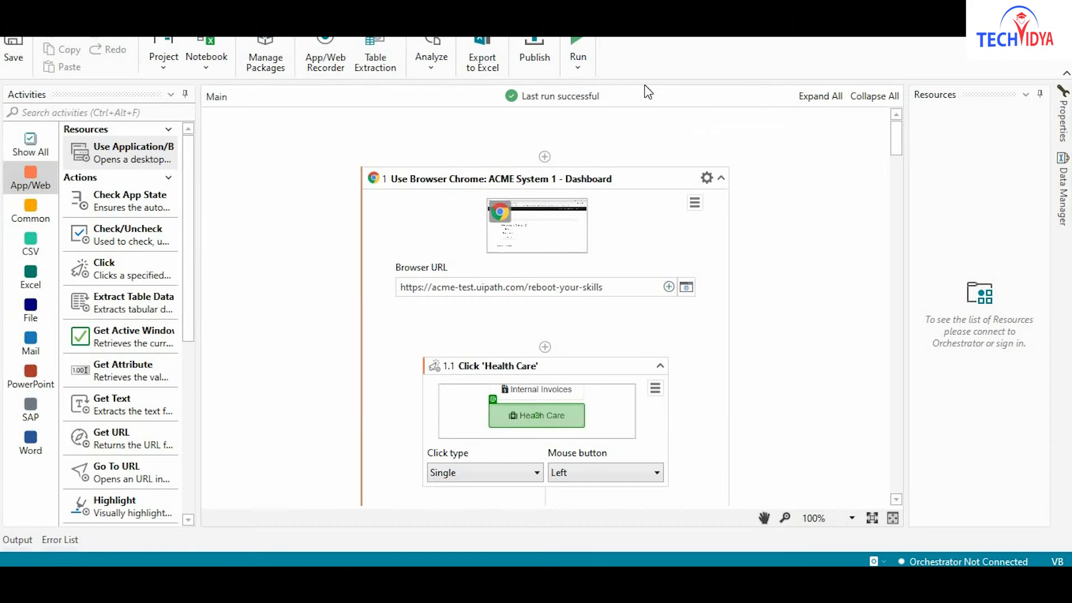
pyautogui.click(579, 67)
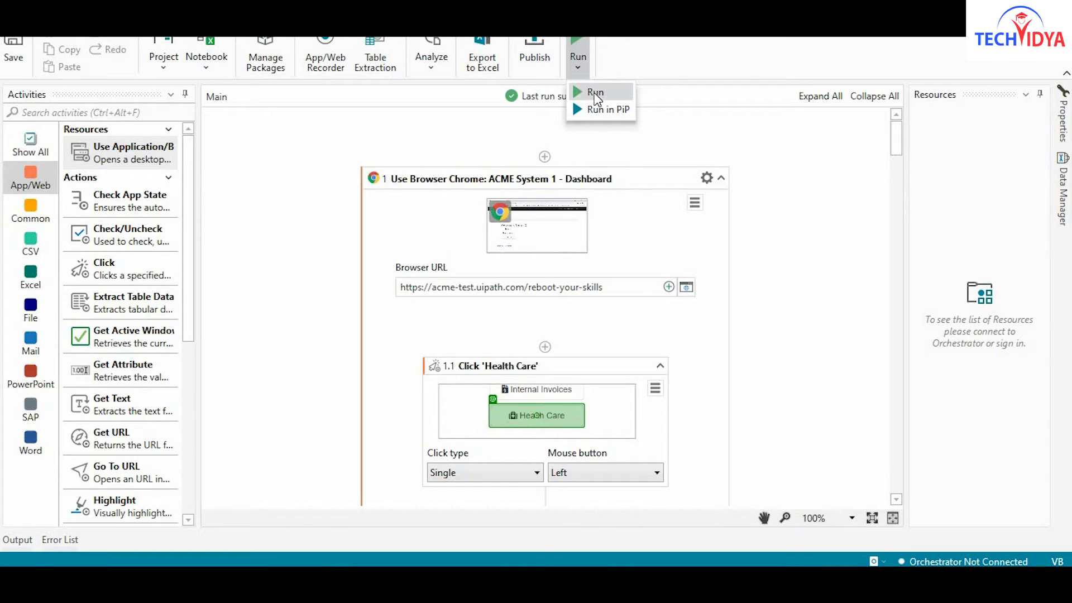
pyautogui.click(595, 96)
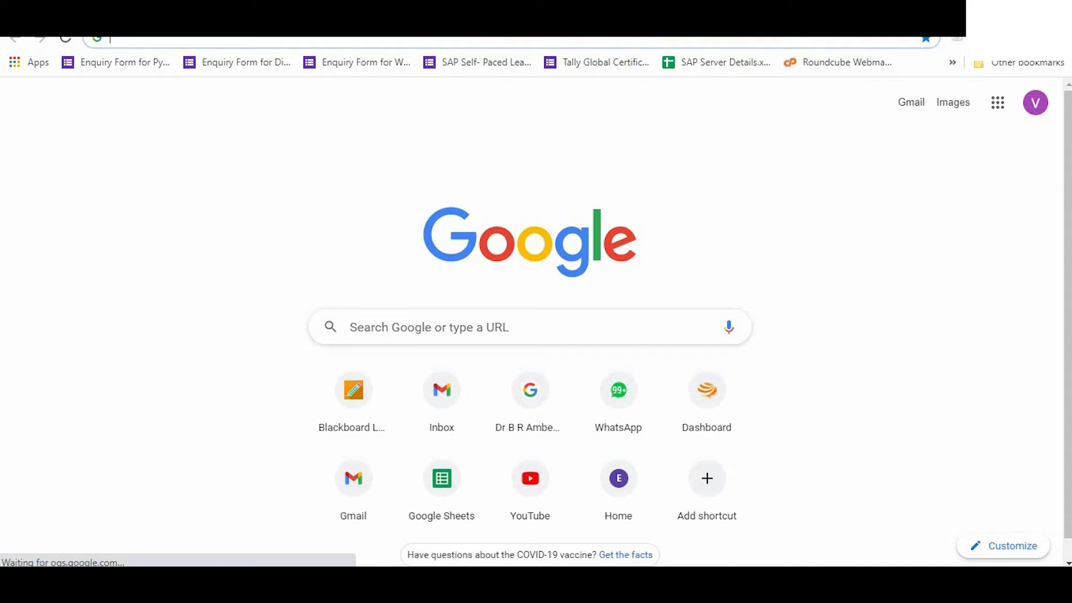
# Maximise the new Chrome window loading the ACME reboot-your-skills page.
pyautogui.moveTo(343, 585)
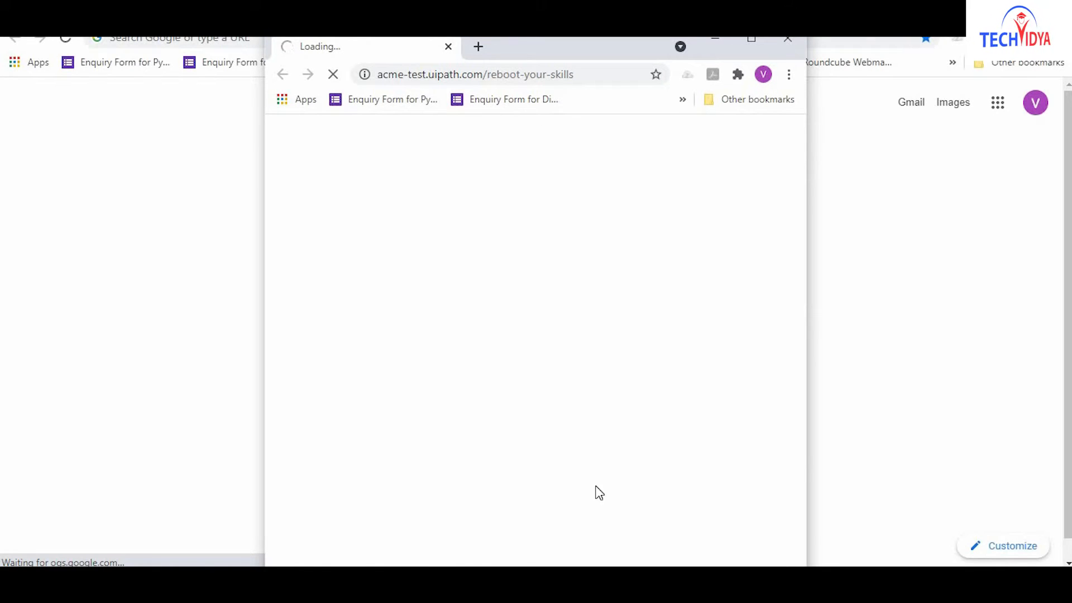
pyautogui.click(751, 40)
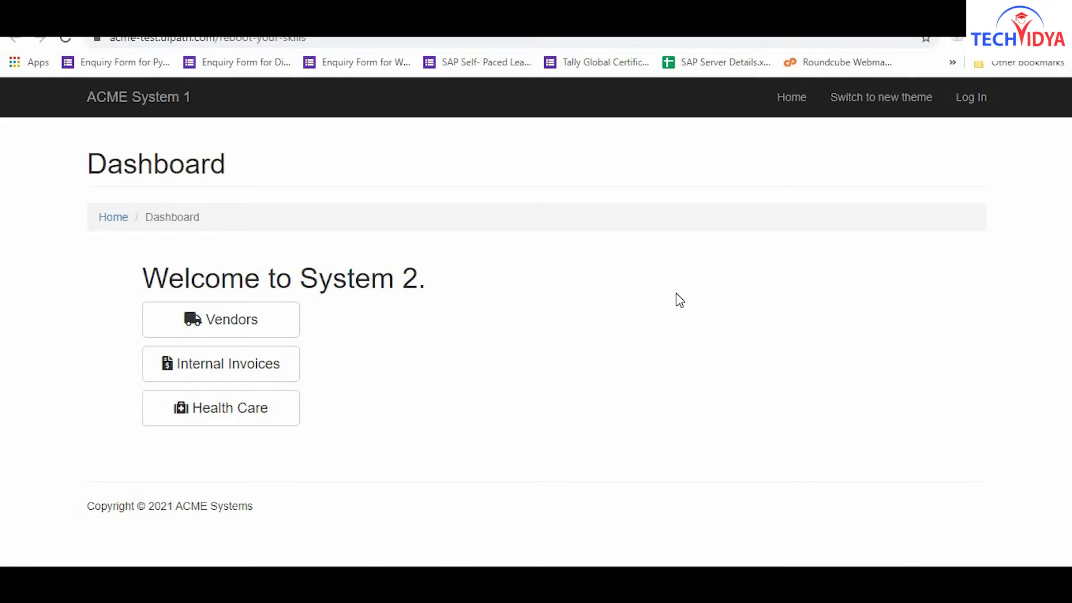
# Download the Health Care Treatment Report and save it as Treatment Report.csv in National Insurance Plan.
pyautogui.click(222, 414)
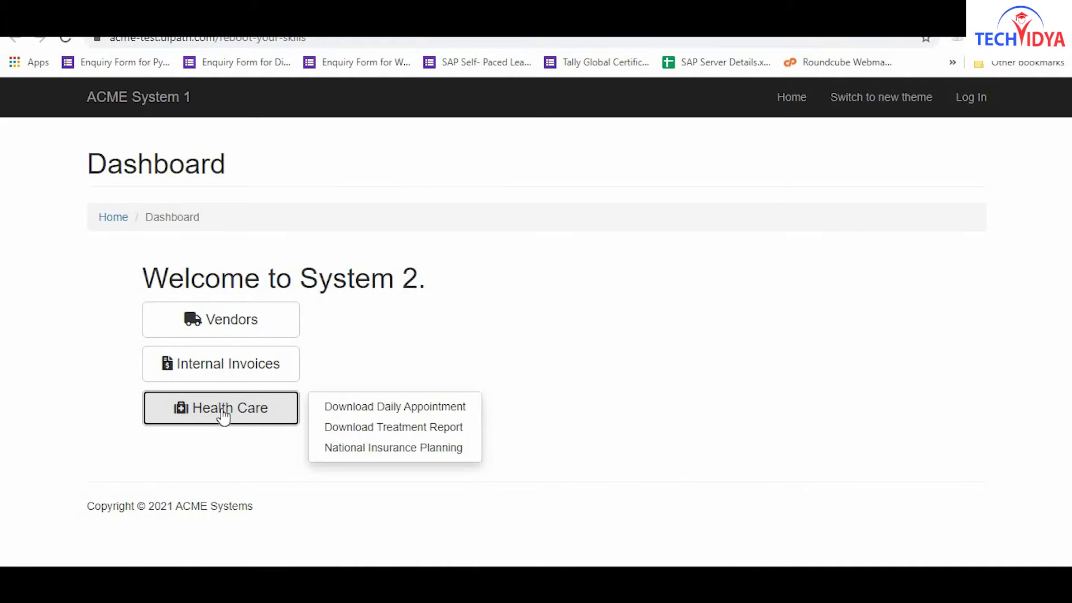
pyautogui.click(395, 428)
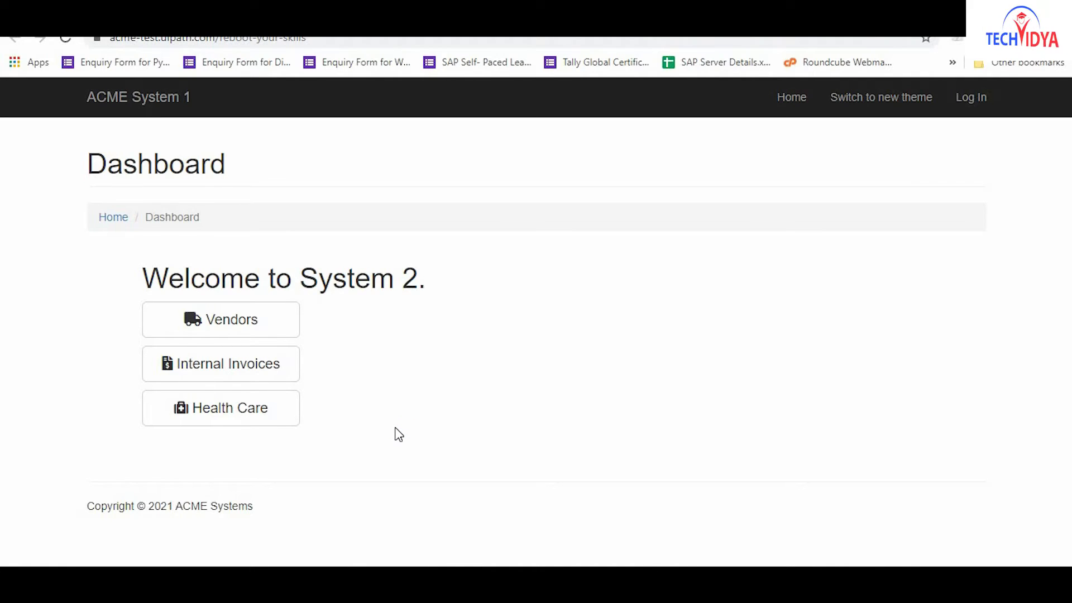
pyautogui.hotkey('ctrl', 's')
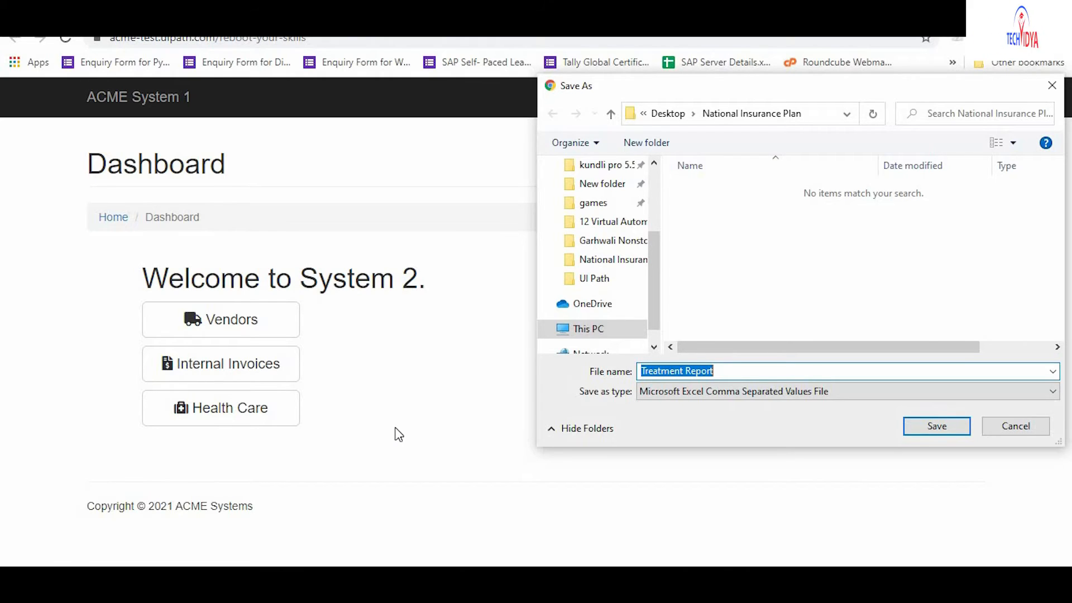
pyautogui.click(939, 429)
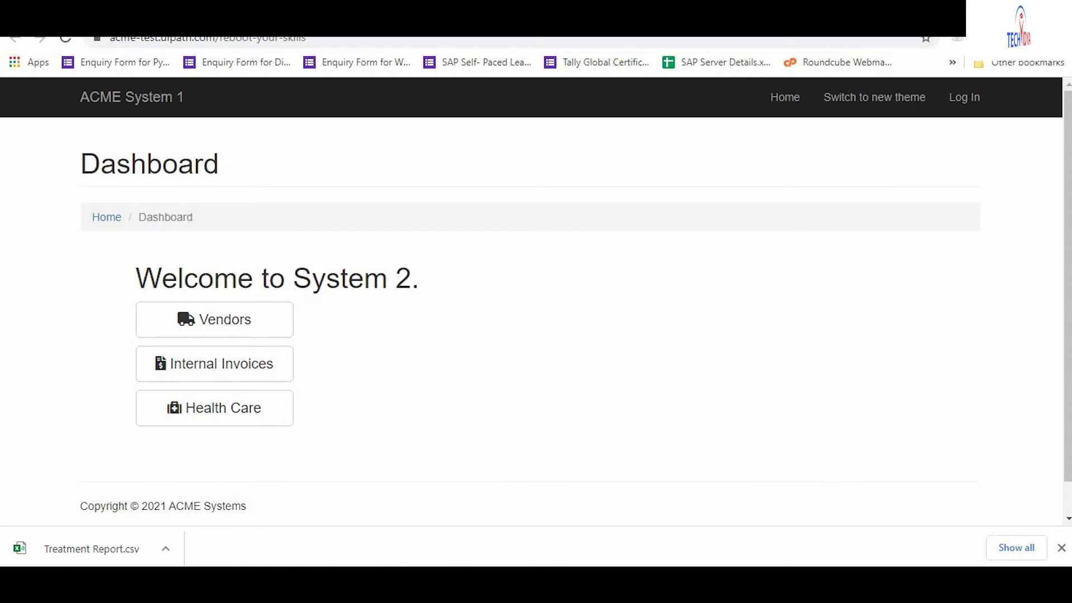
pyautogui.moveTo(381, 584)
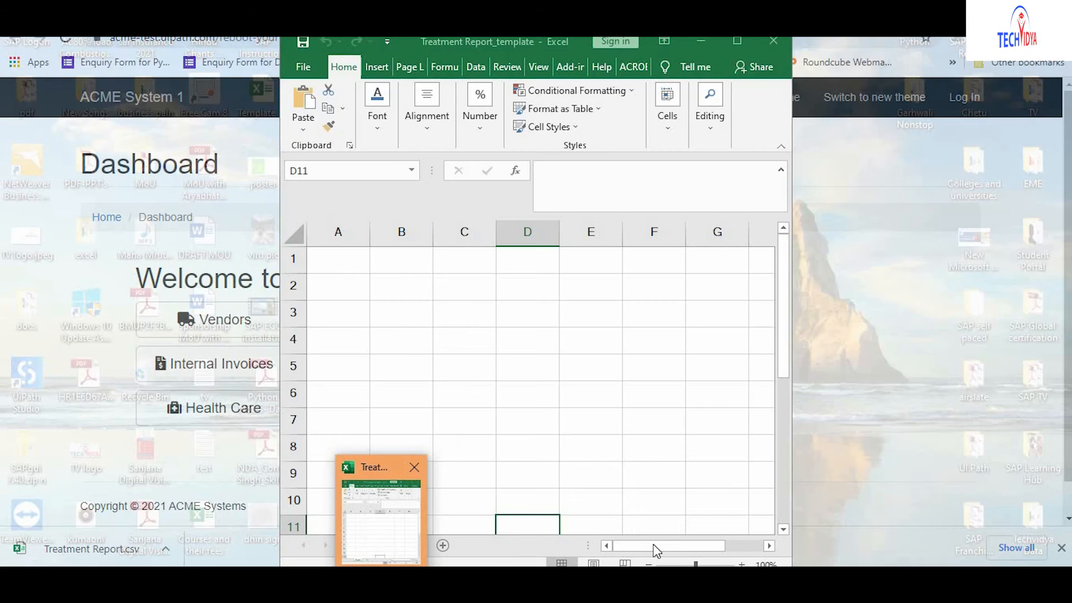
# Bring up Treatment Report_template to check its patient rows, then minimise the workbook.
pyautogui.click(388, 550)
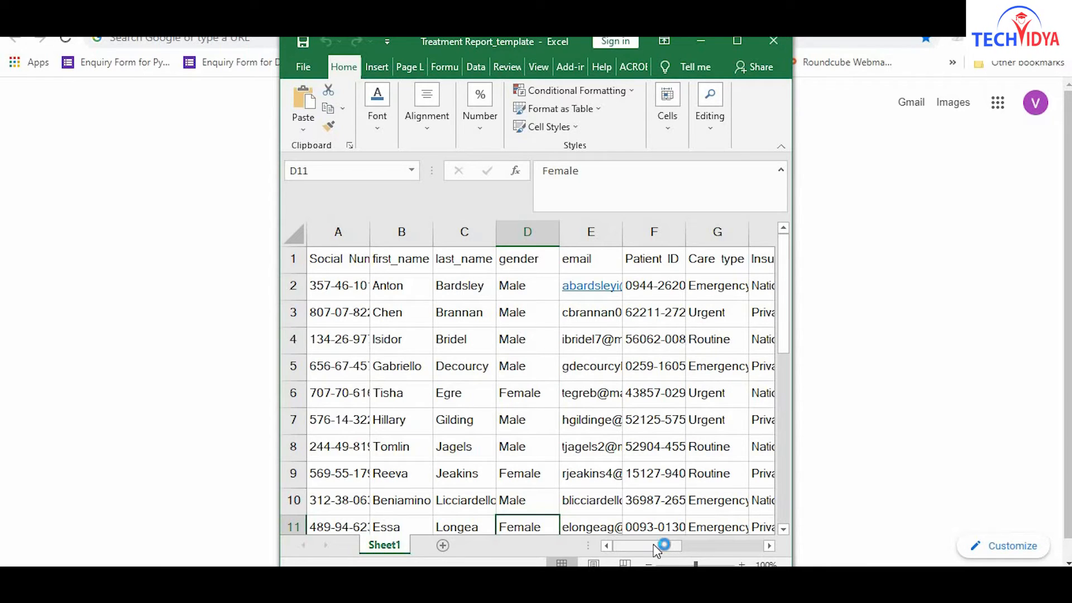
pyautogui.click(704, 41)
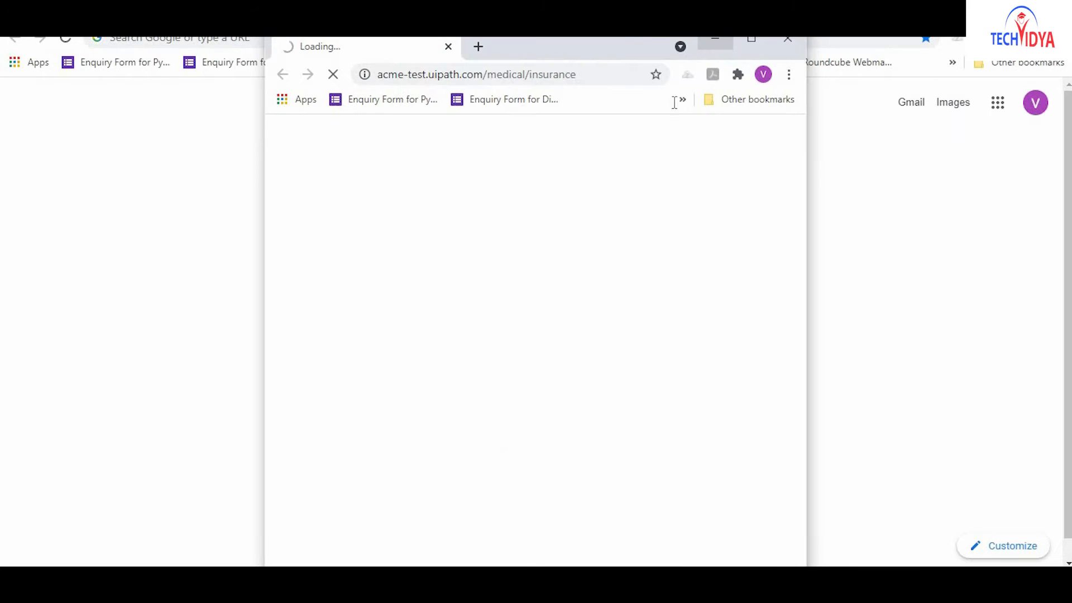
# Maximise the browser and enter the first patient's social number, name, email and Male gender.
pyautogui.click(751, 40)
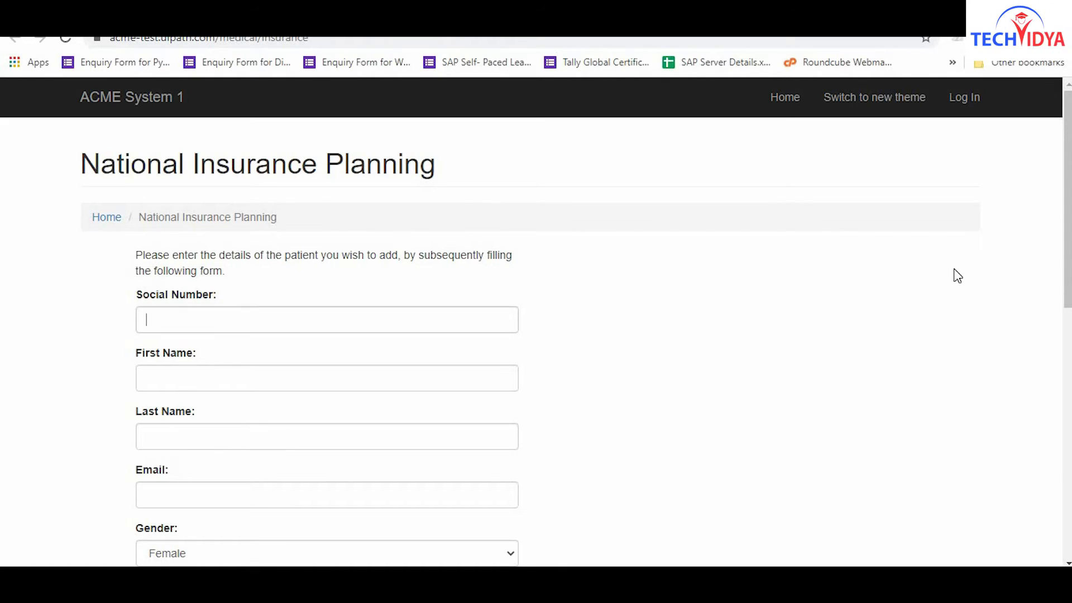
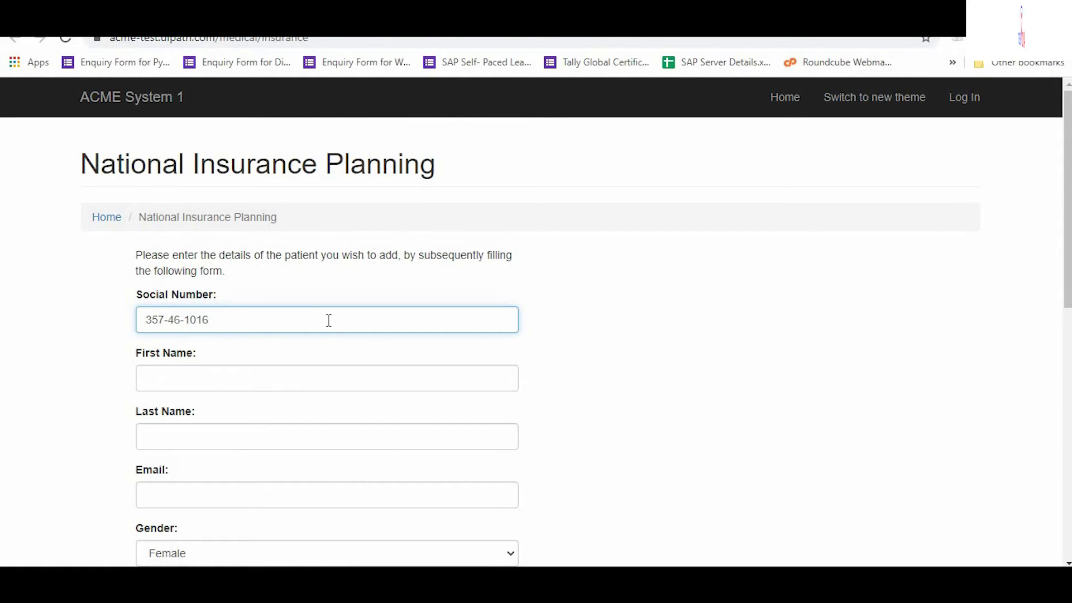
pyautogui.press('Tab')
pyautogui.click(329, 378)
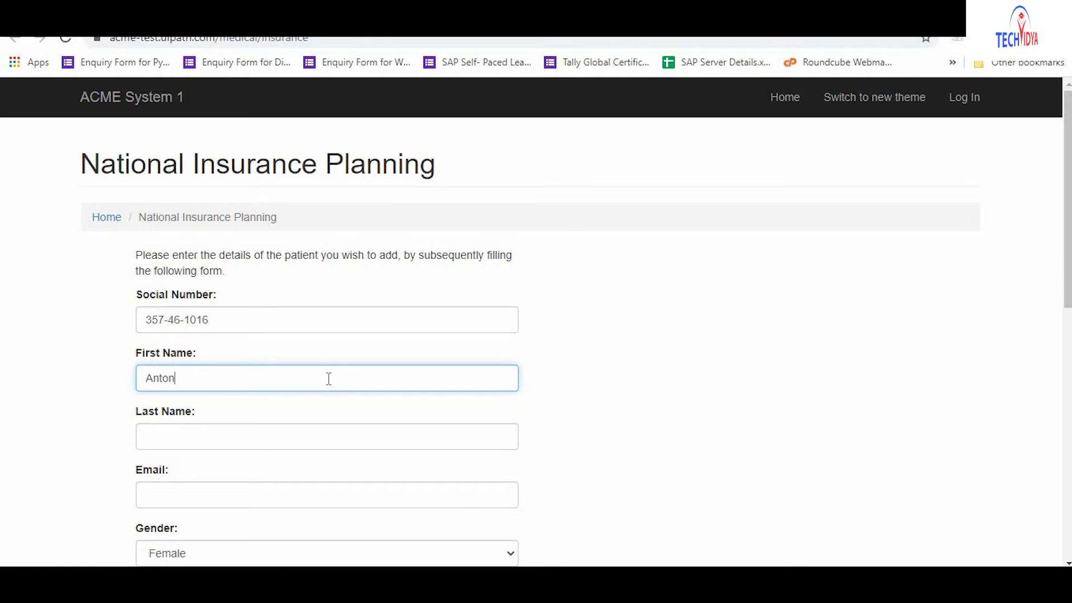
pyautogui.press('Tab')
pyautogui.click(329, 437)
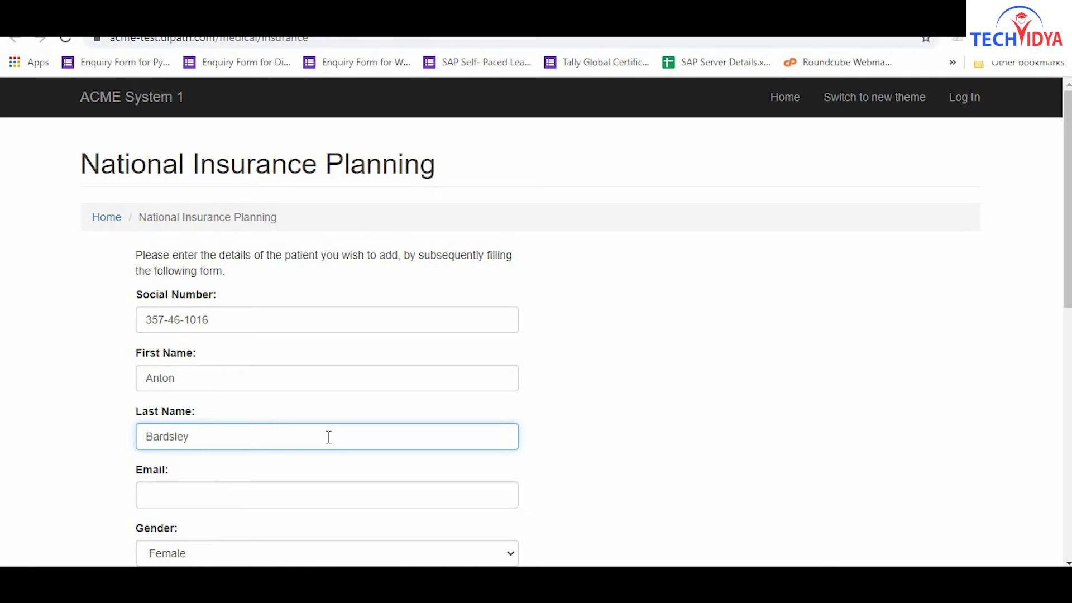
pyautogui.press('Tab')
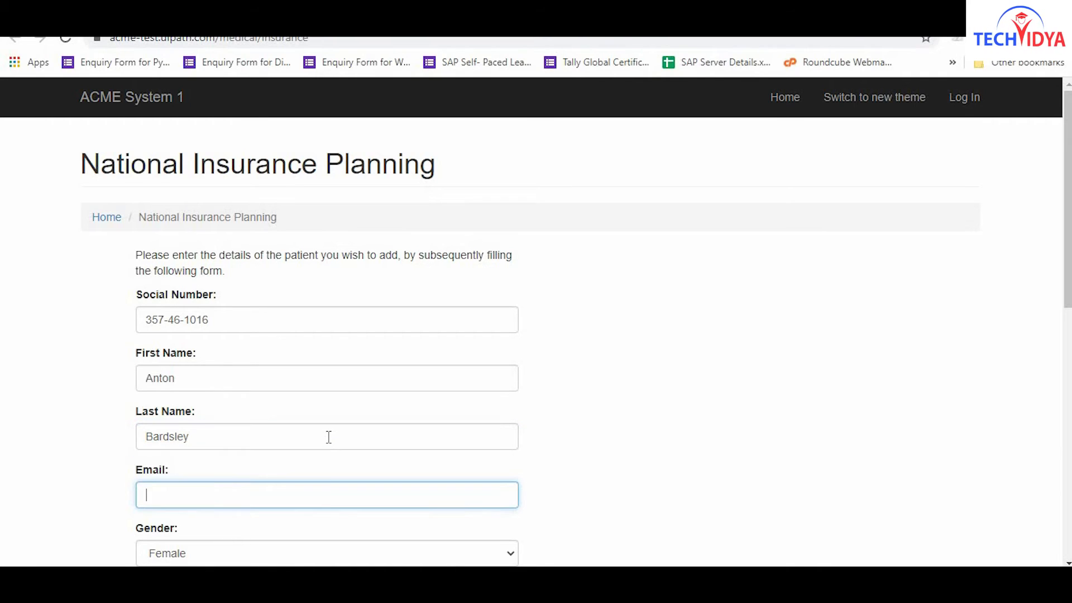
pyautogui.click(328, 496)
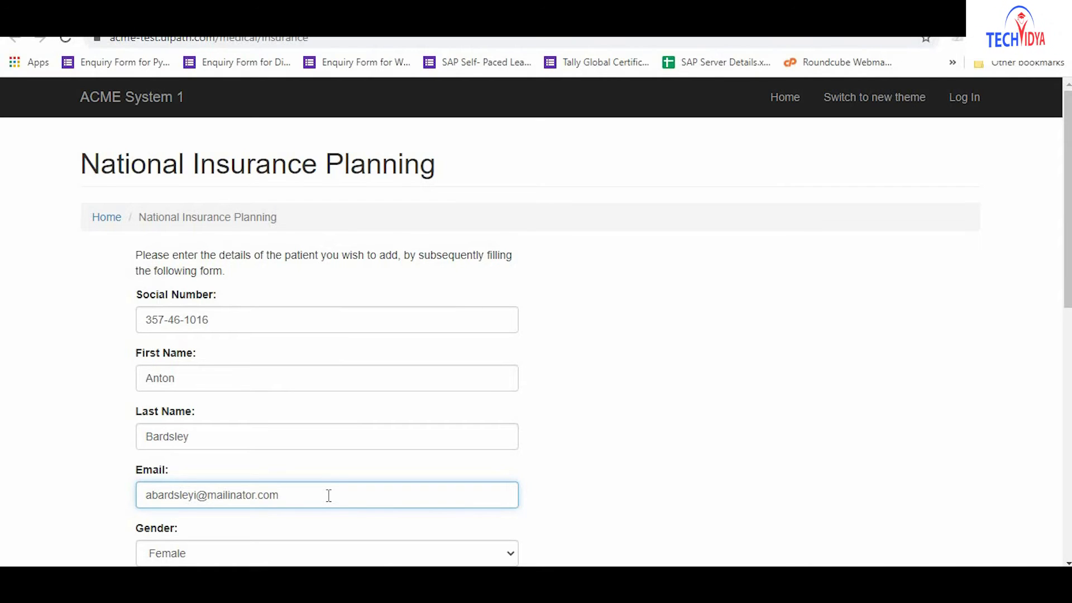
pyautogui.press('Tab')
pyautogui.press('m')
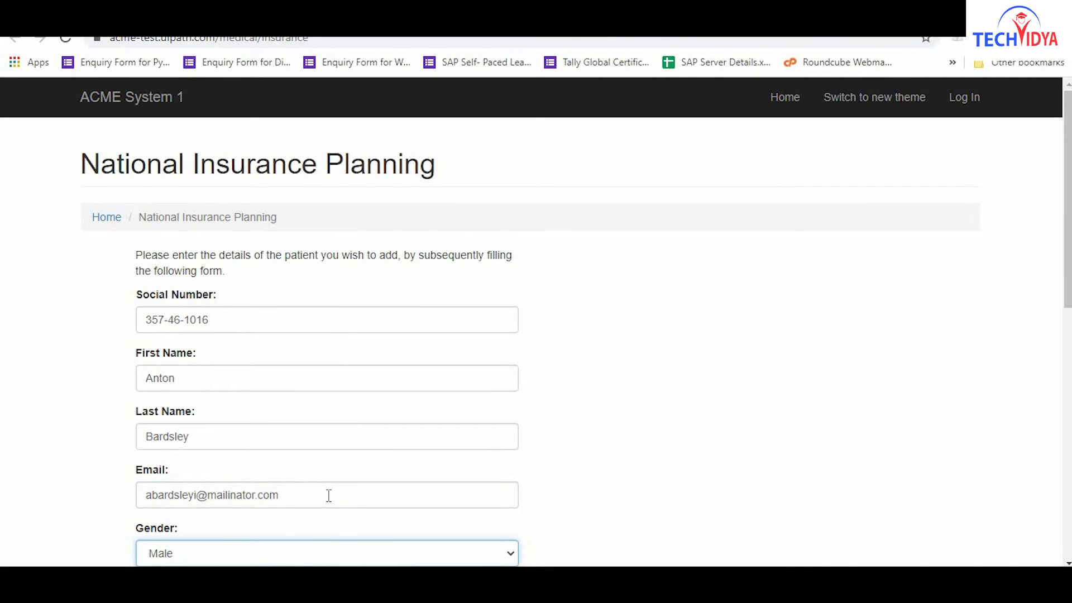
pyautogui.press('Tab')
# Enter diagnosis S00479, procedure 0CNR8ZZ and HUMAN IMMUNOGLOBULIN G, save, then type the next social number.
pyautogui.click(329, 383)
pyautogui.write('S00479')
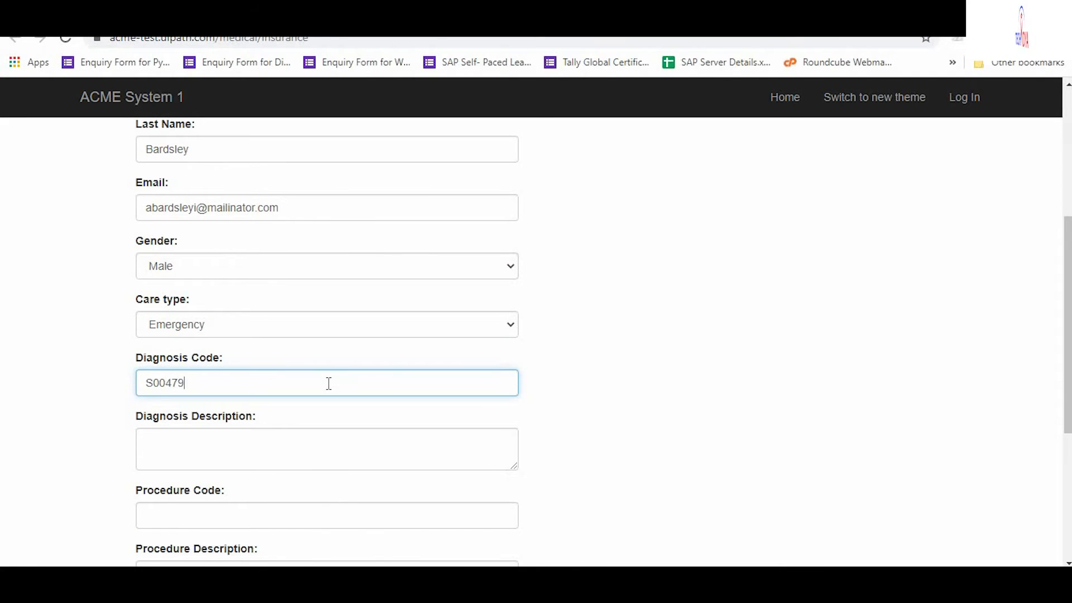
pyautogui.press('Tab')
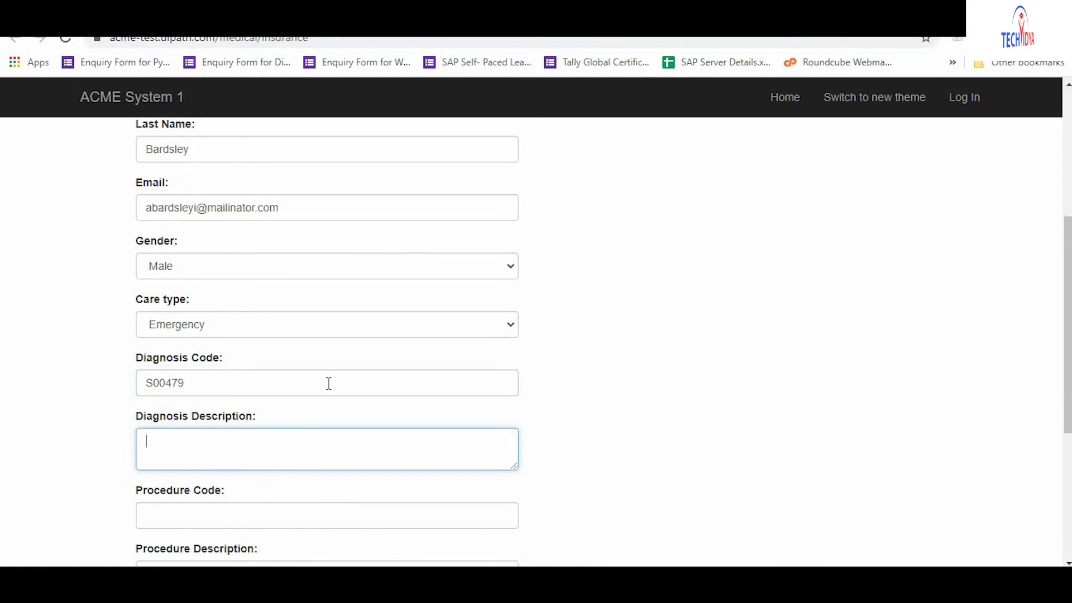
pyautogui.write('Other supe')
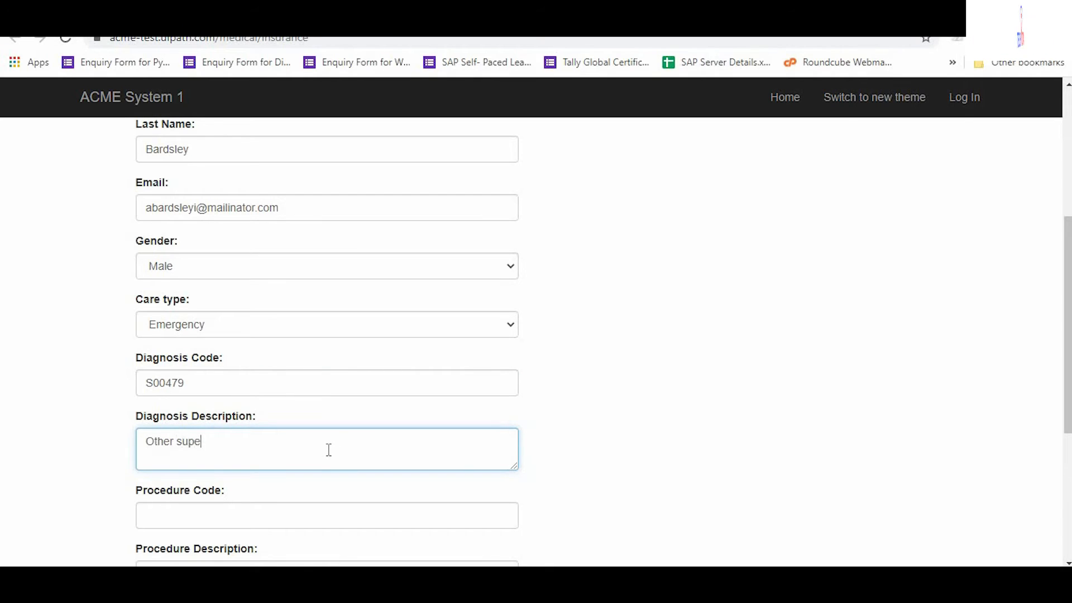
pyautogui.write('rficial bite of unspecified ear')
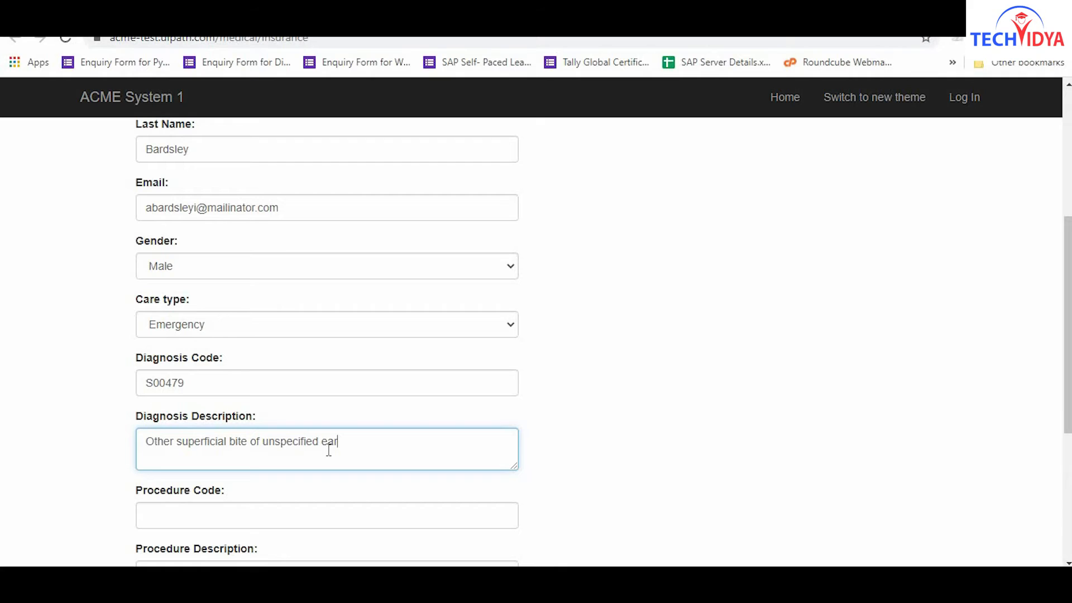
pyautogui.press('Tab')
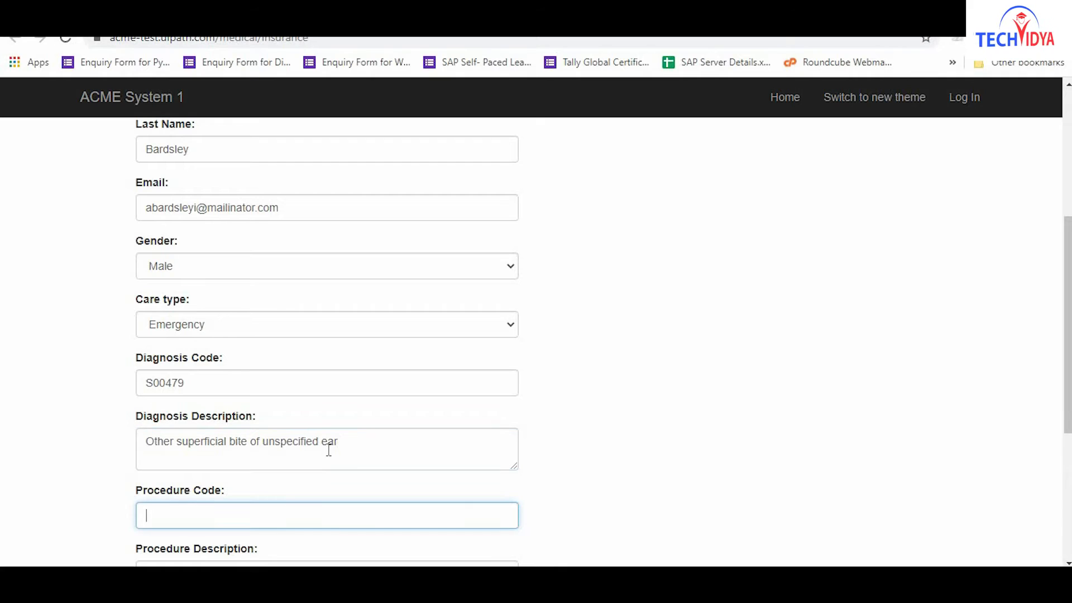
pyautogui.write('0CNR8ZZ')
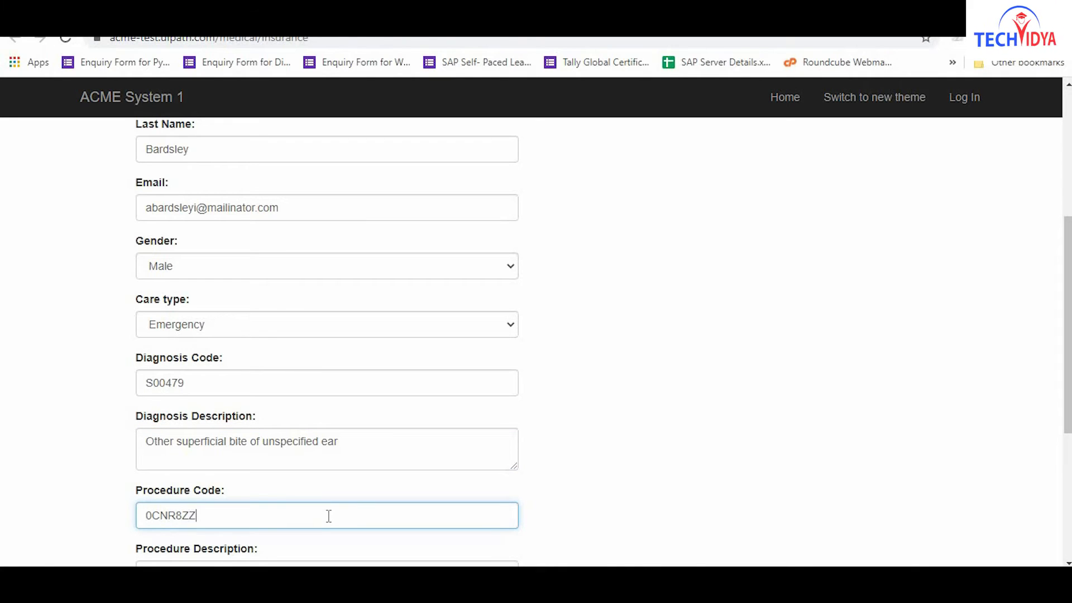
pyautogui.press('Tab')
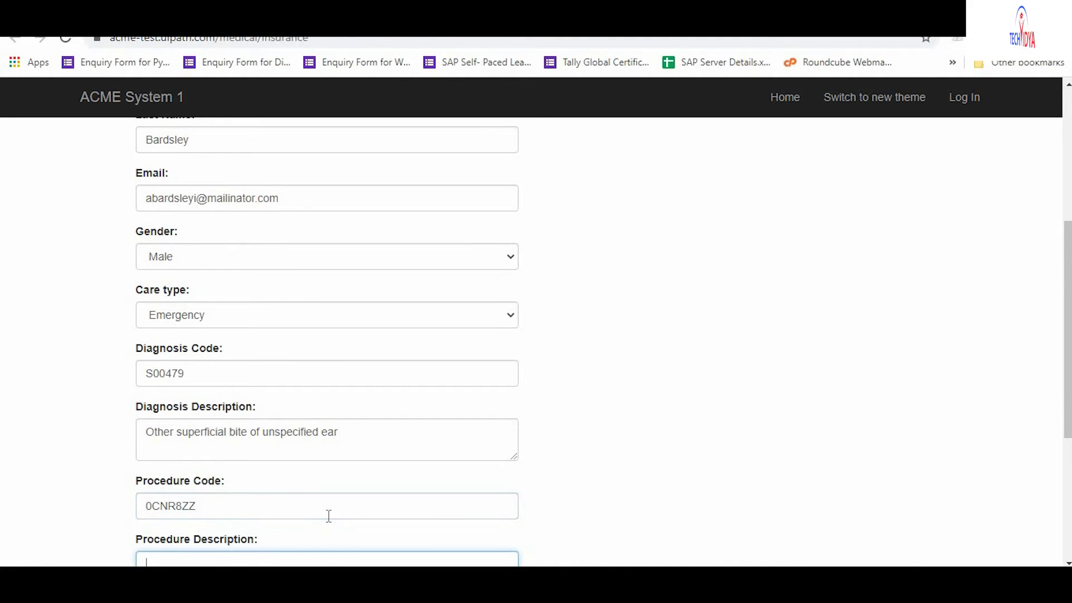
pyautogui.write('Repair of parast')
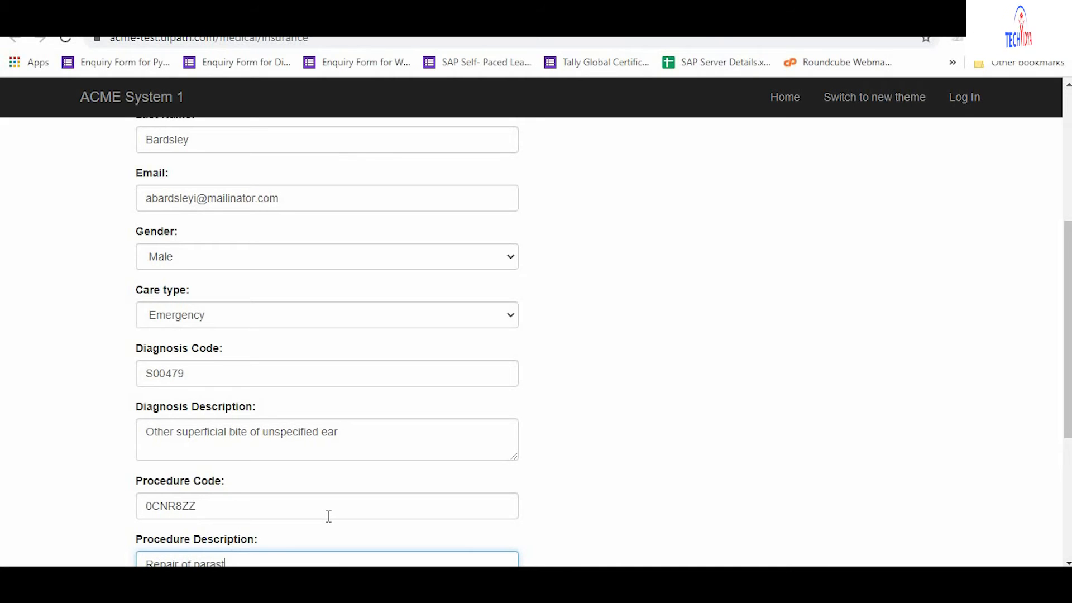
pyautogui.write('ernal hernia')
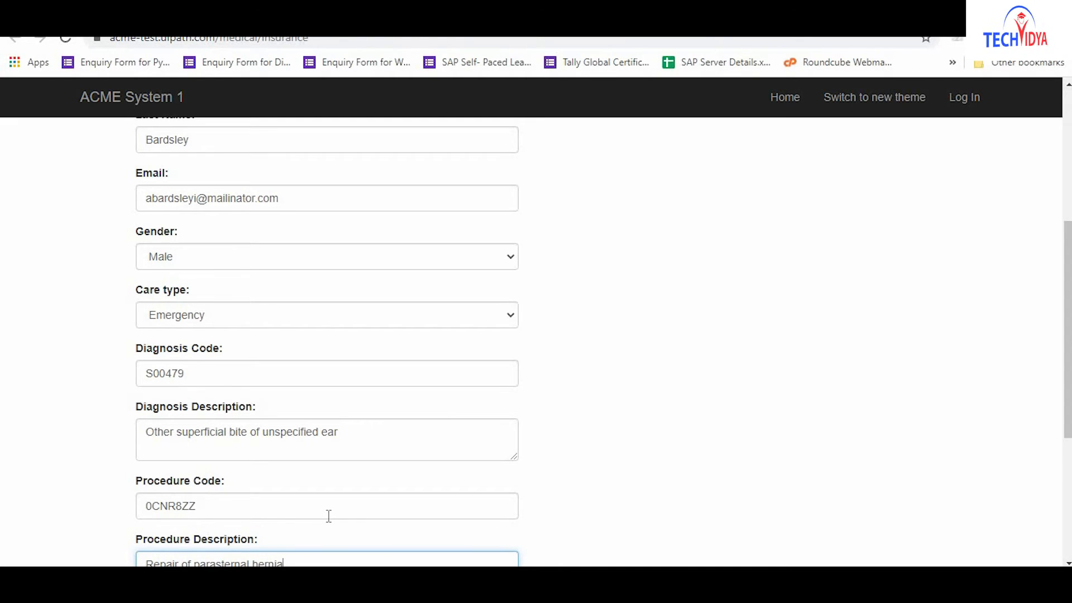
pyautogui.press('Tab')
pyautogui.write('HUM')
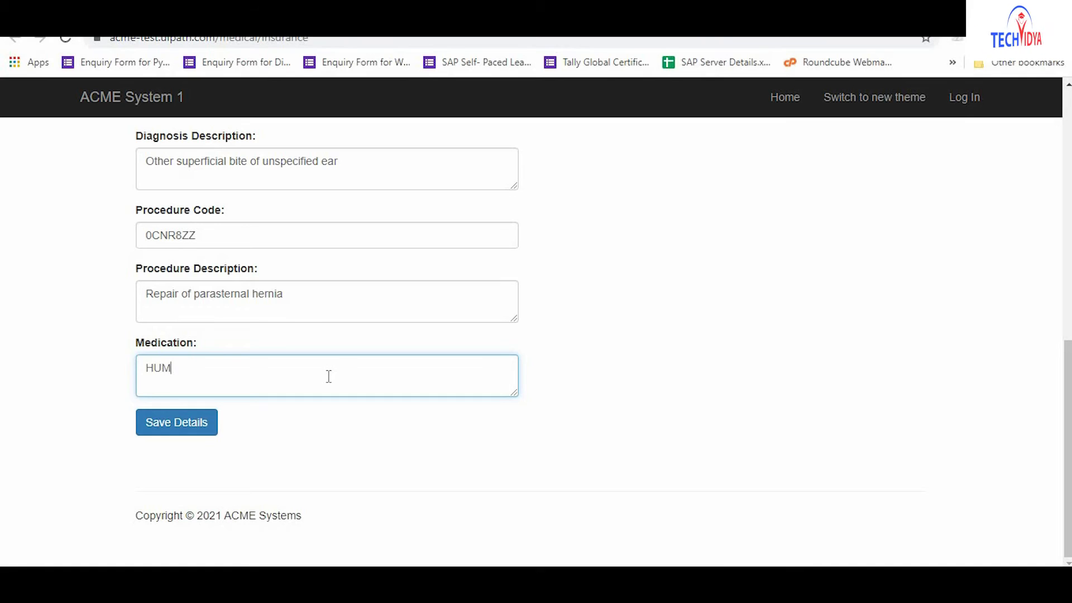
pyautogui.write('AN IMMUNOGLOBULIN G')
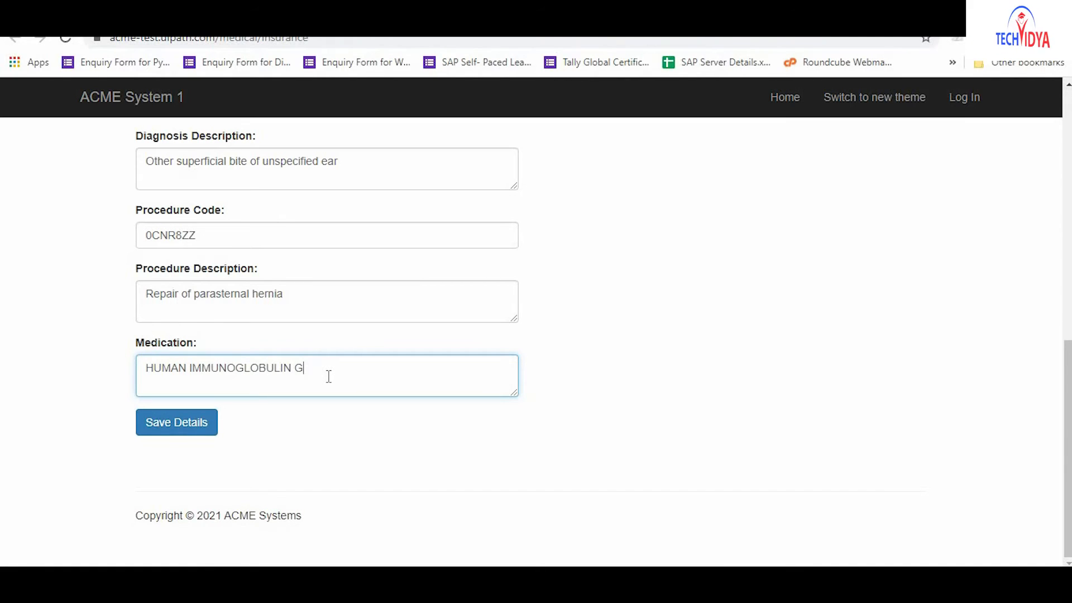
pyautogui.click(178, 429)
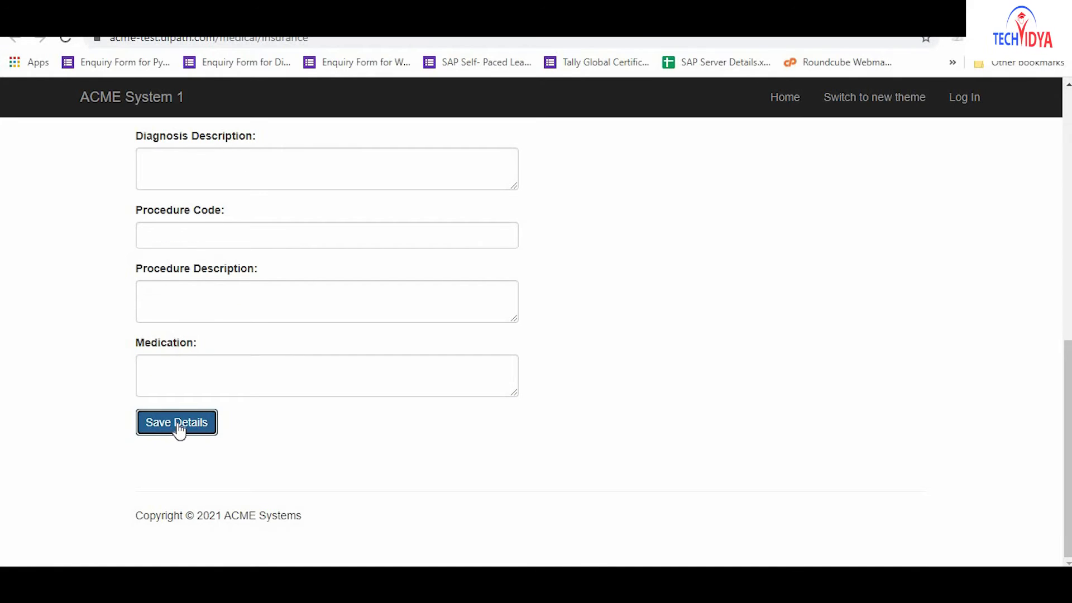
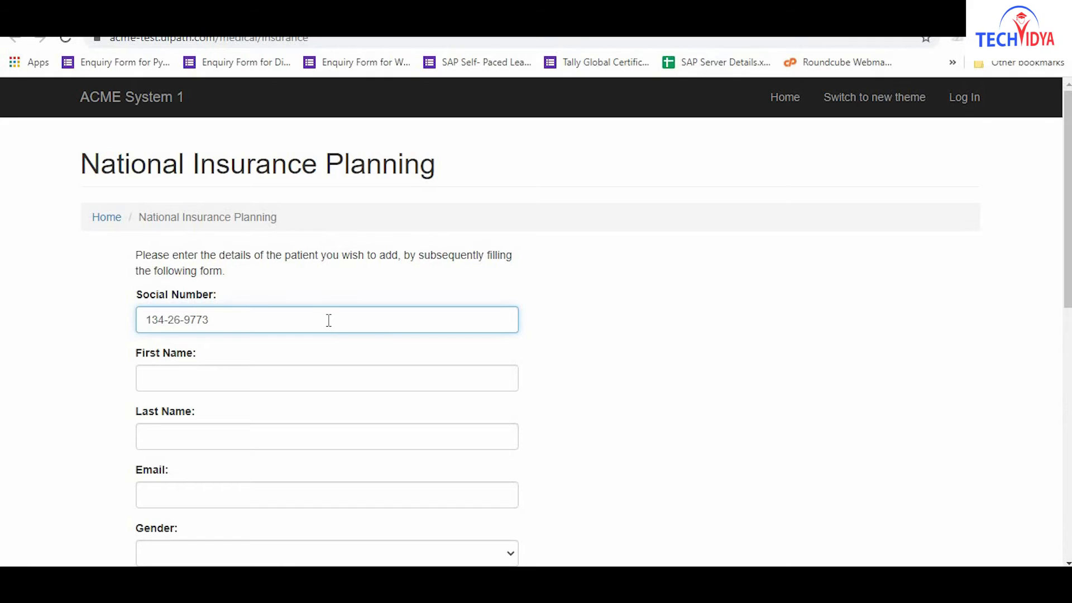
pyautogui.press('Tab')
# Enter the second patient's first name, last name, email, Male gender and Routine care type.
pyautogui.click(329, 378)
pyautogui.press('Tab')
pyautogui.click(329, 436)
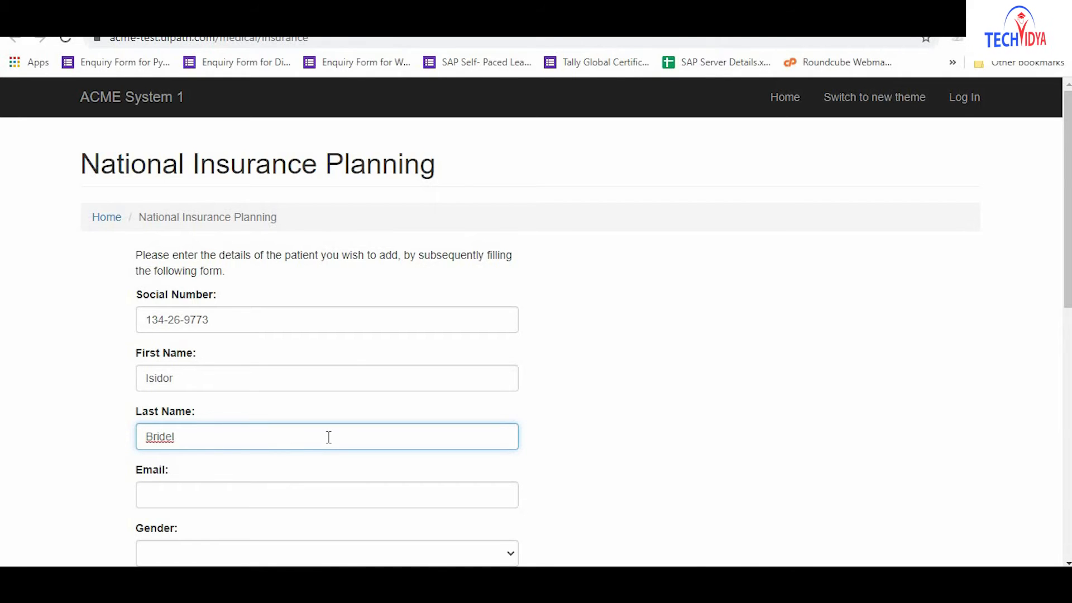
pyautogui.press('Tab')
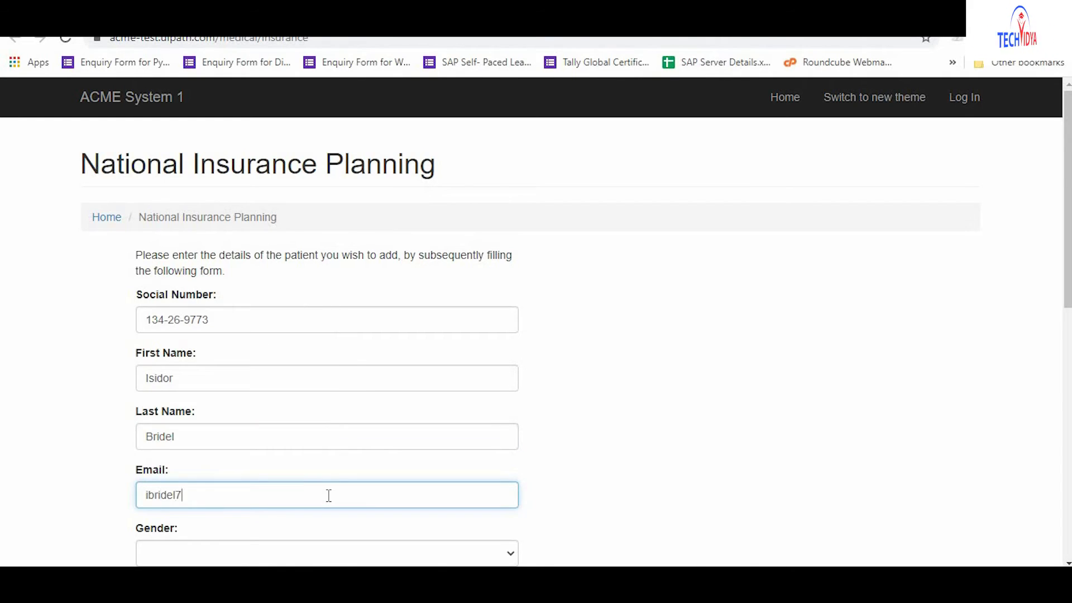
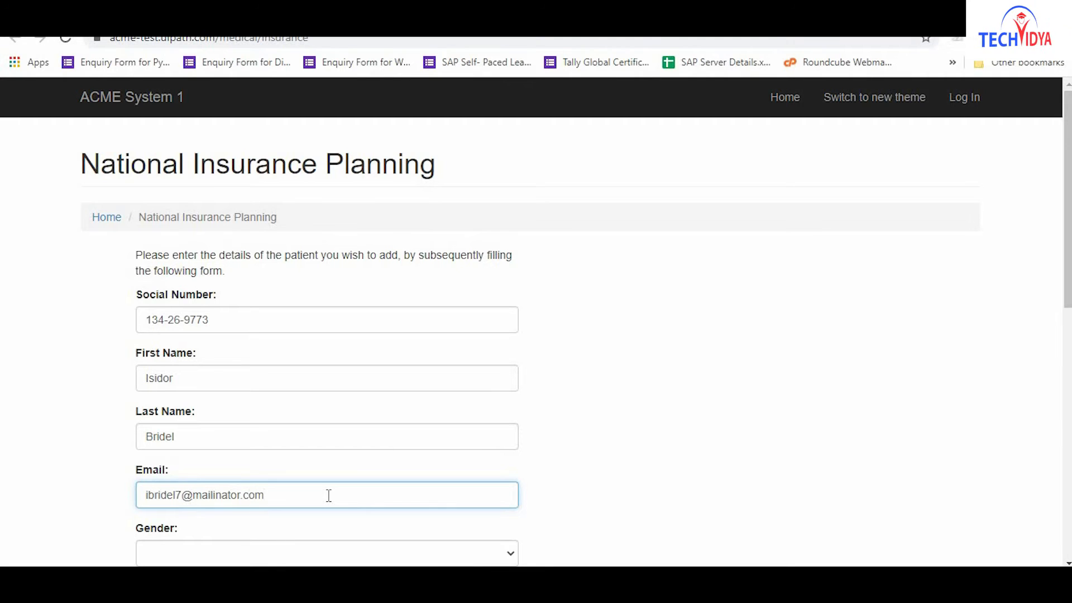
pyautogui.press('Tab')
pyautogui.press('m')
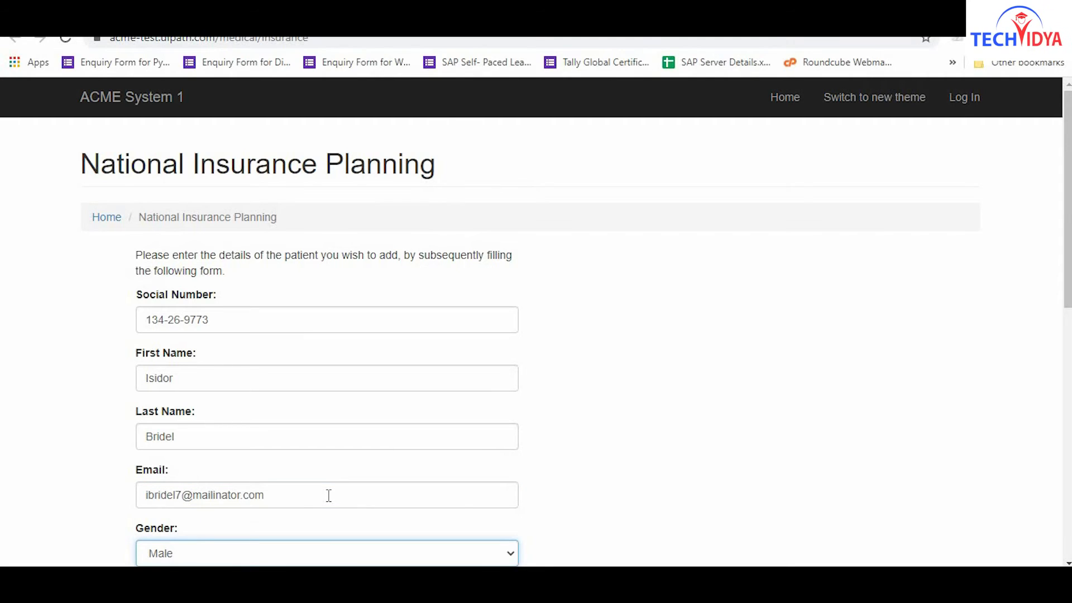
pyautogui.press('Tab')
pyautogui.press('Tab')
# Fill diagnosis T818, procedure 0BC13ZZ (Intravascular imaging) and Acetaminophen, then save the record.
pyautogui.write('T818')
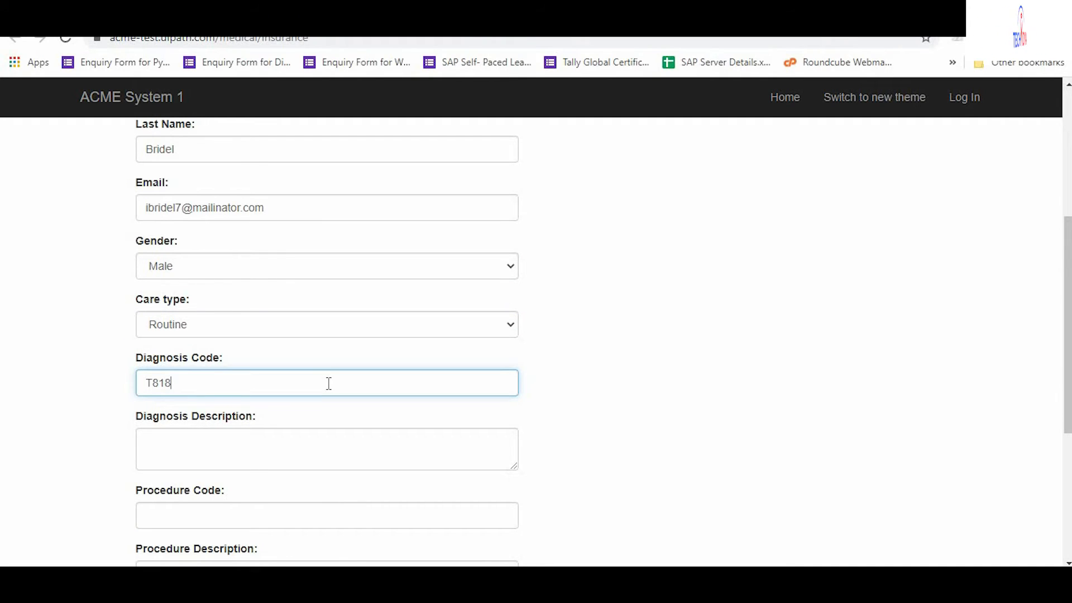
pyautogui.press('Tab')
pyautogui.write('Other complications of procedures, not elsewhere classified')
pyautogui.press('Tab')
pyautogui.write('0BC13ZZ')
pyautogui.press('Tab')
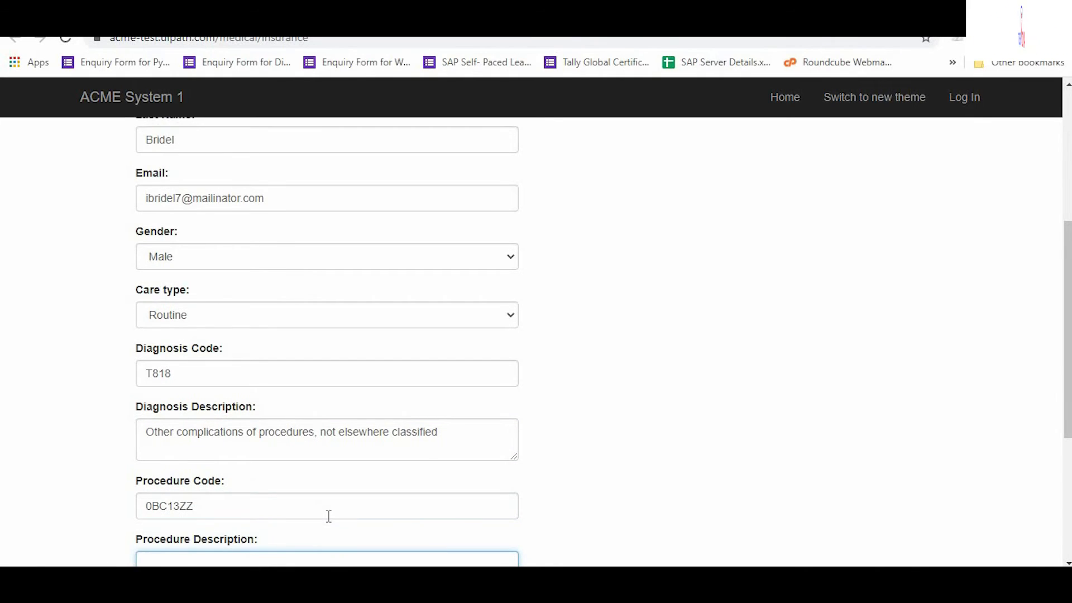
pyautogui.write('Intravascular imaging')
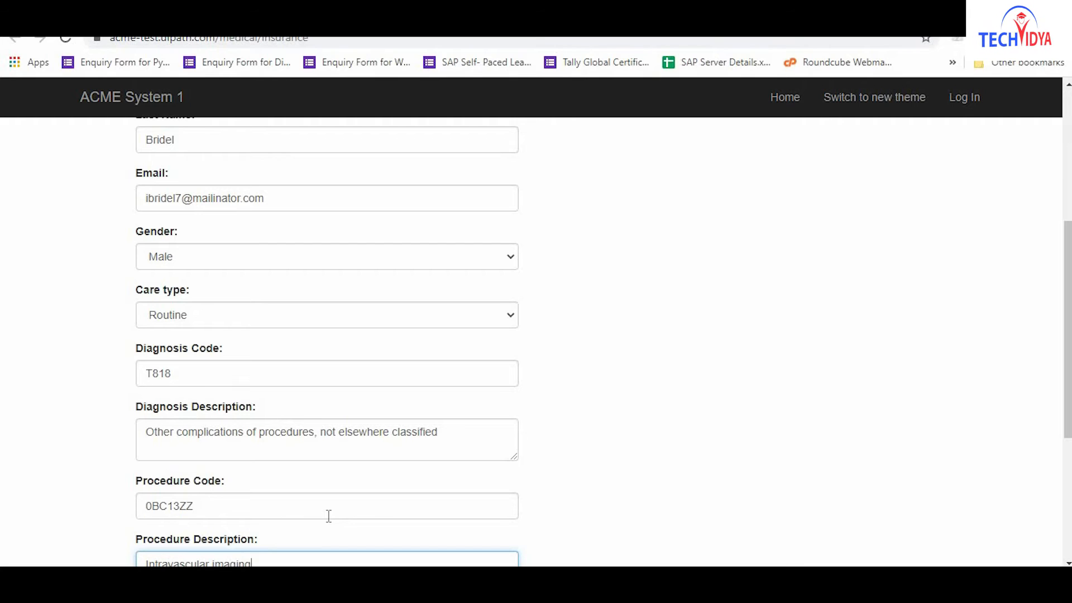
pyautogui.write(', unspecified vessel(s)')
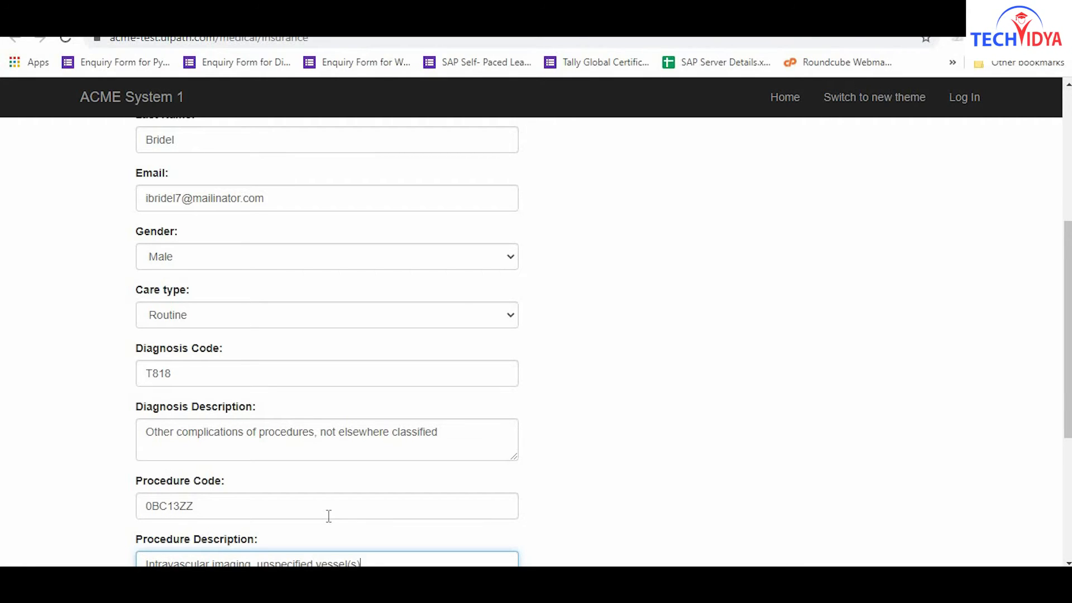
pyautogui.press('Tab')
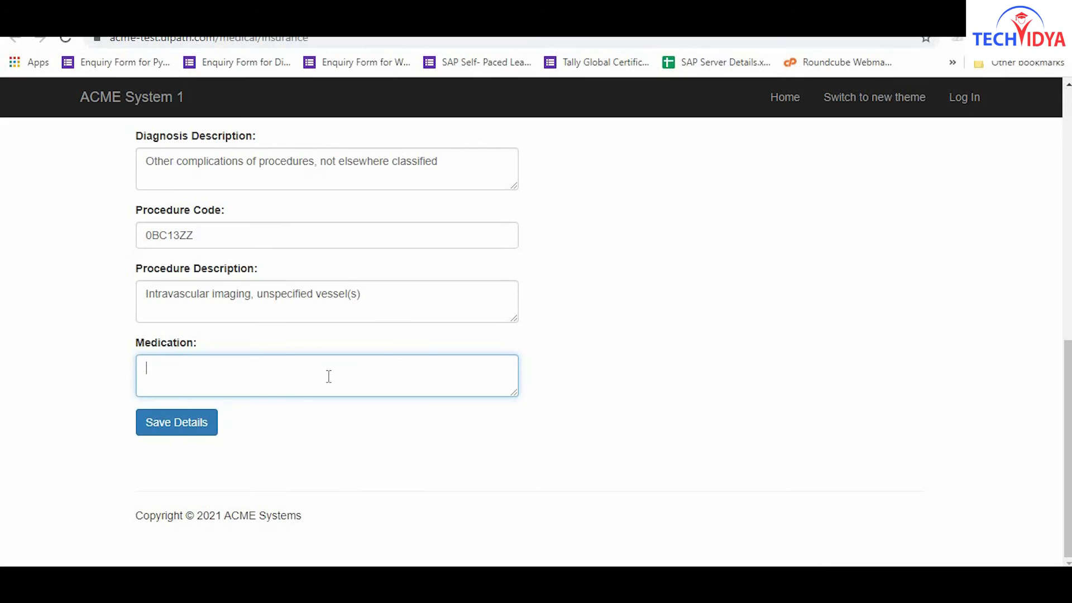
pyautogui.write('Acetaminophen')
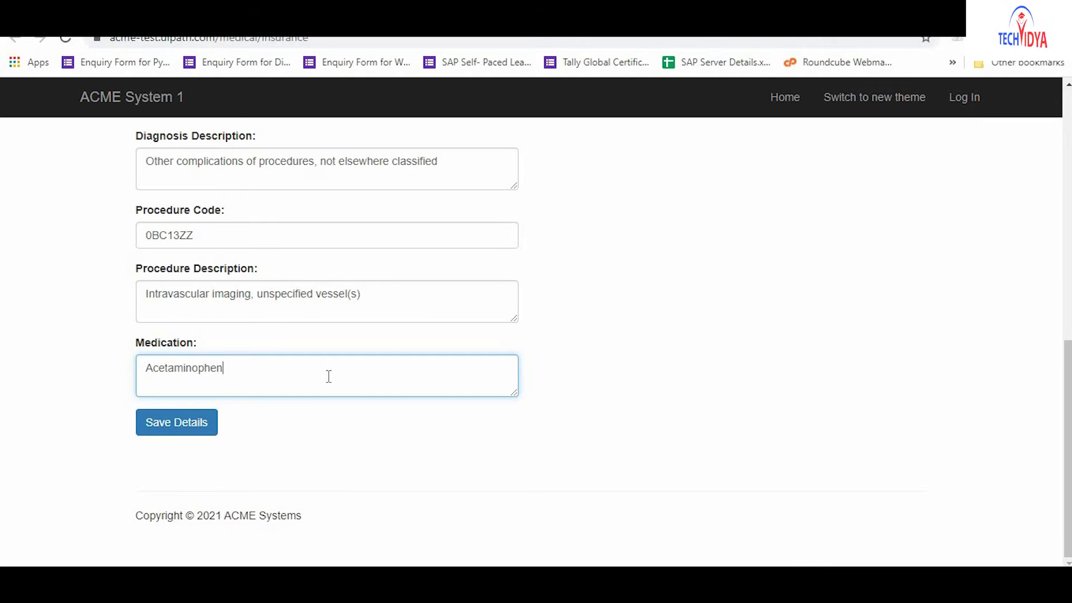
pyautogui.click(178, 426)
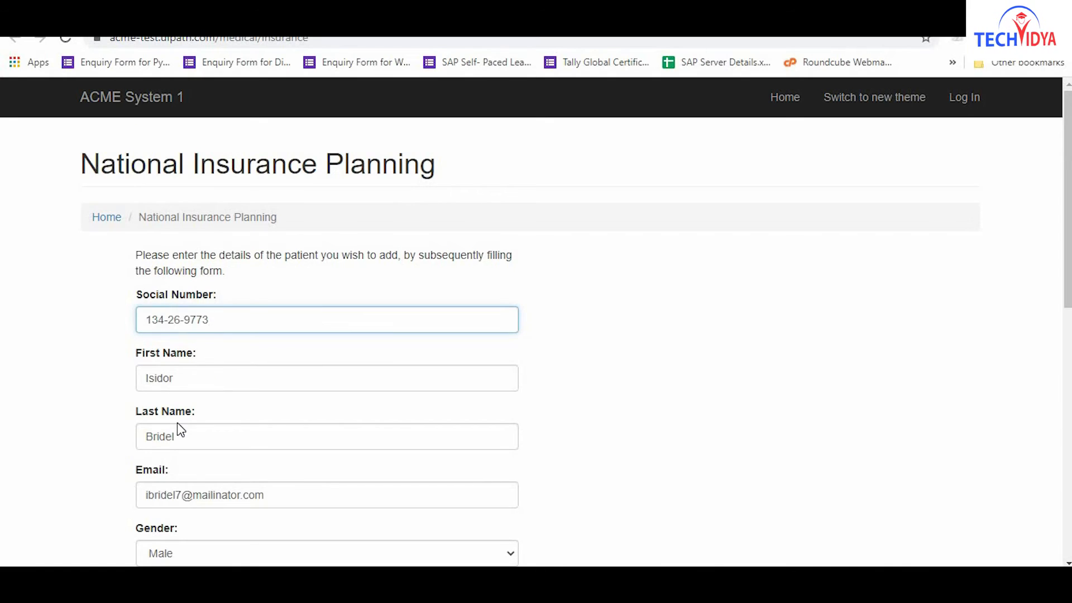
# Start the third patient: social number, name, email, Female gender and Urgent care type.
pyautogui.click(328, 318)
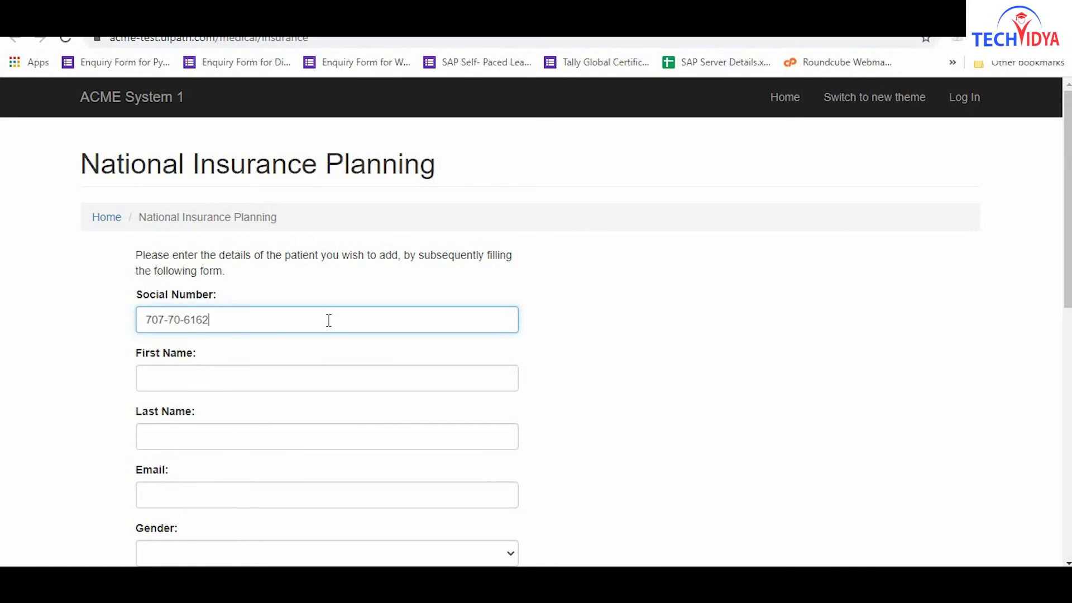
pyautogui.click(329, 377)
pyautogui.click(328, 436)
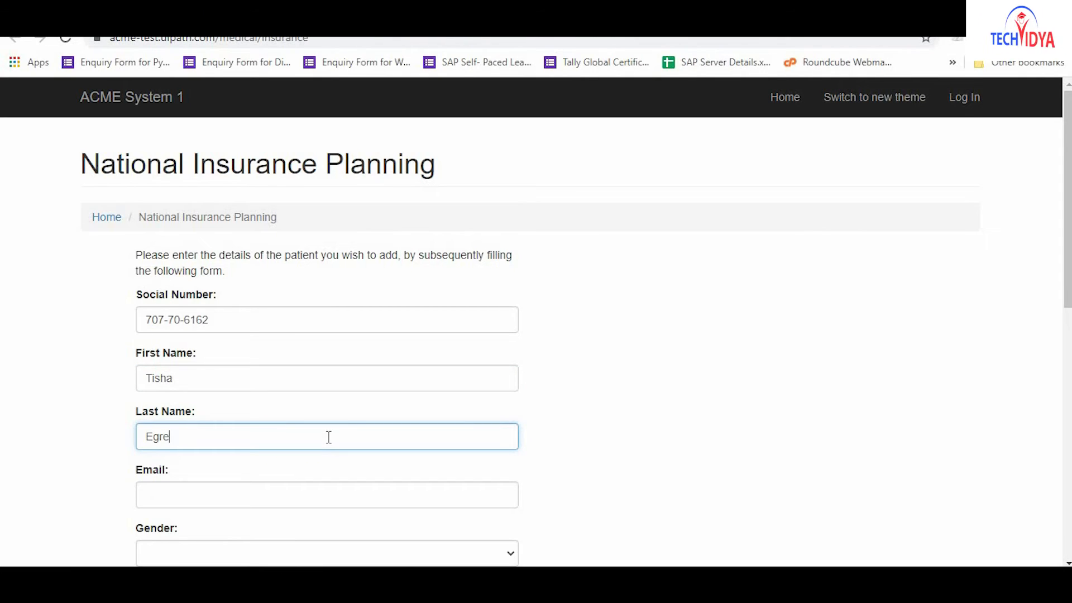
pyautogui.press('Tab')
pyautogui.click(329, 495)
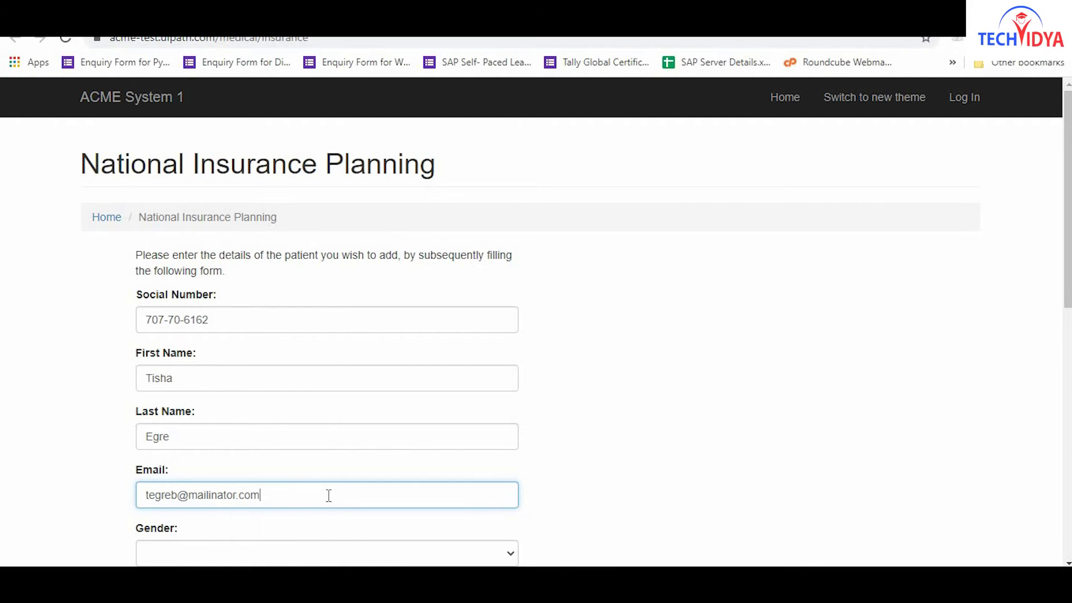
pyautogui.press('Tab')
pyautogui.press('f')
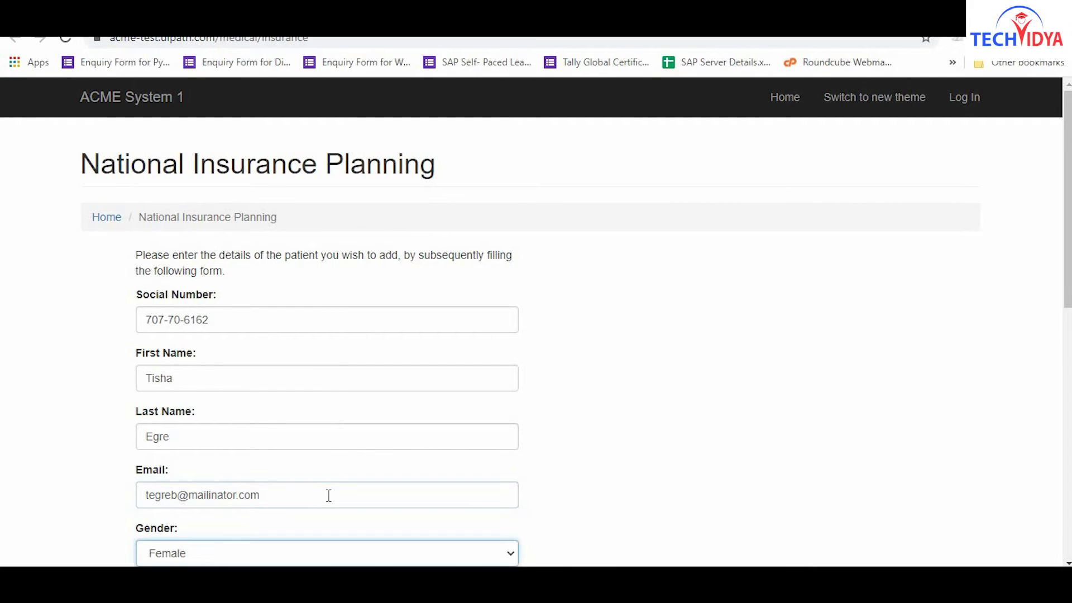
pyautogui.press('Tab')
pyautogui.press('u')
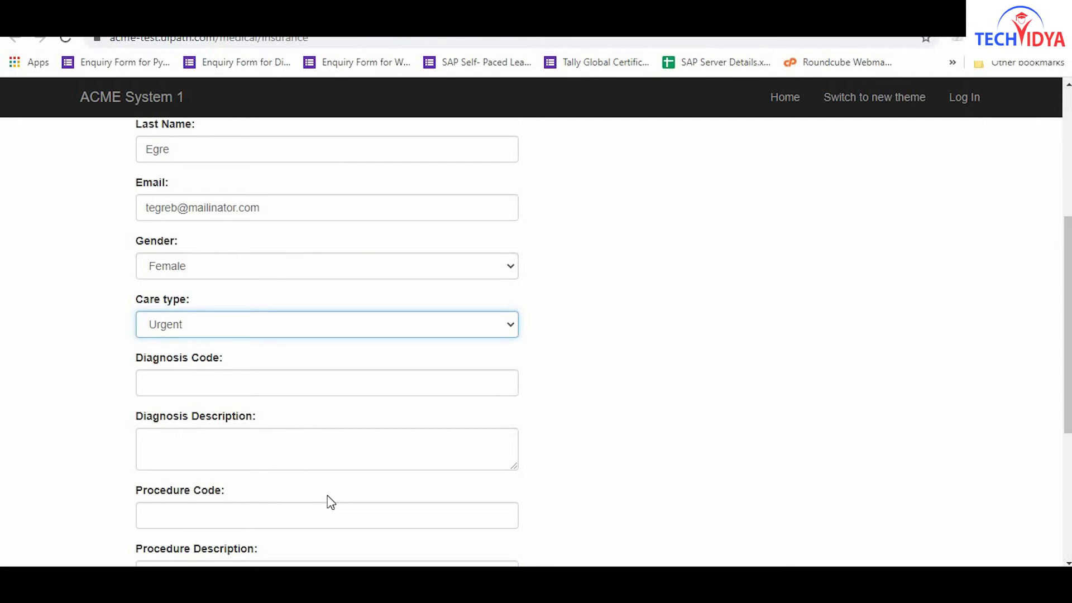
# Fill diagnosis S6309, procedure 0VQF0ZZ (Insertion of Sengstaken tube) and the medication list, then save.
pyautogui.press('Tab')
pyautogui.write('S6309')
pyautogui.press('Tab')
pyautogui.write('Other')
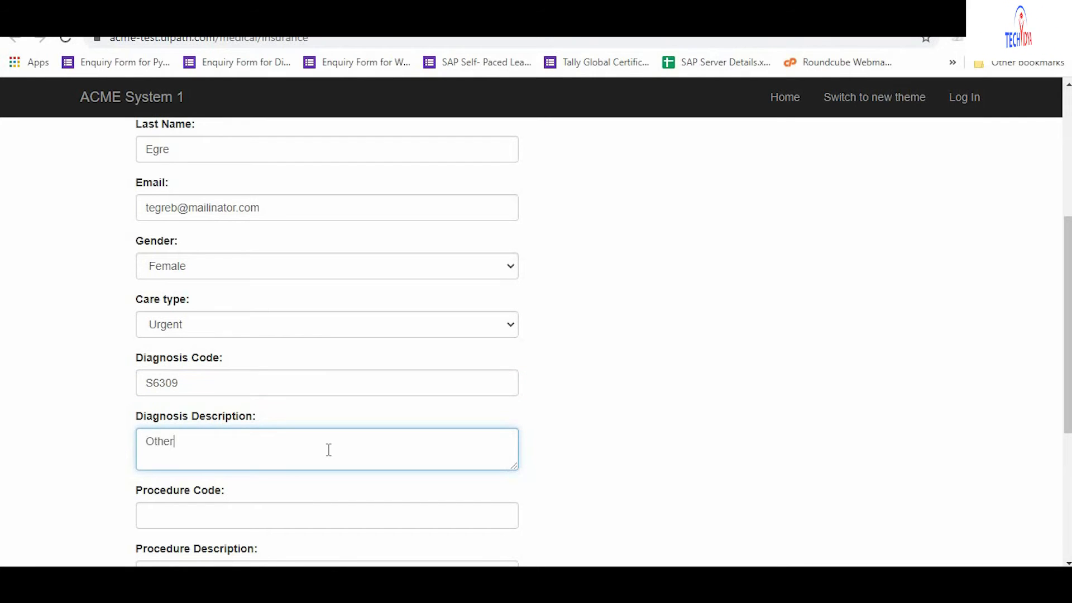
pyautogui.write(' subluxation and dislocation of wrist and hand')
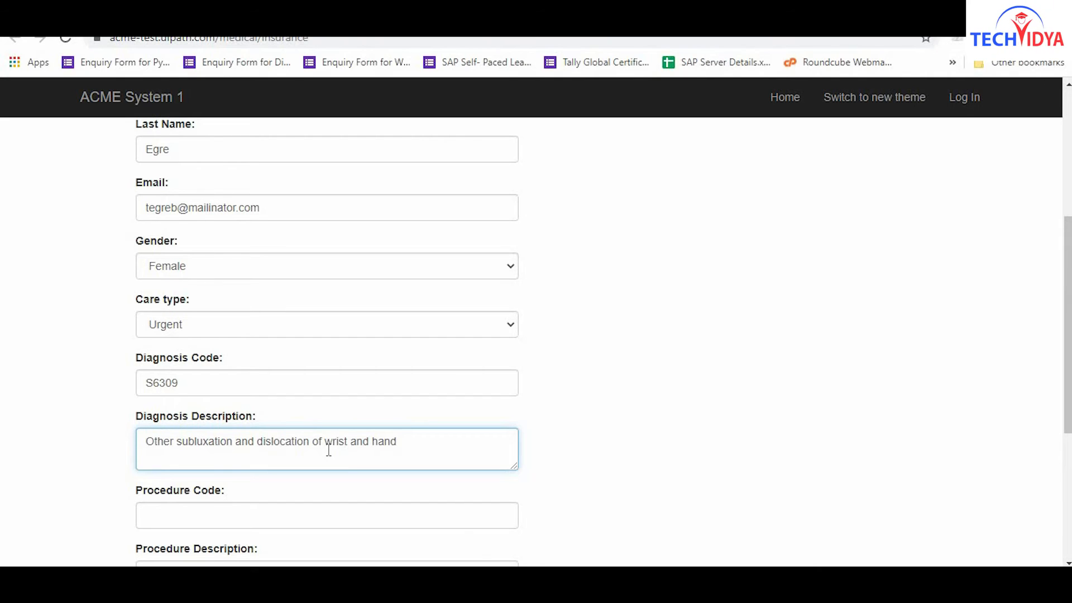
pyautogui.write('0VQF0ZZ')
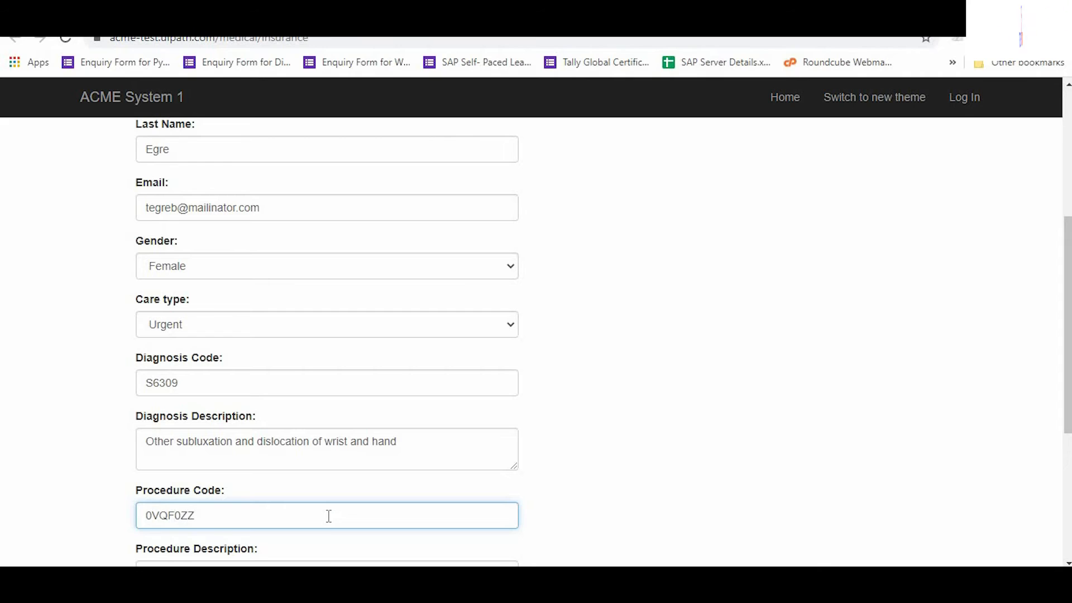
pyautogui.press('Tab')
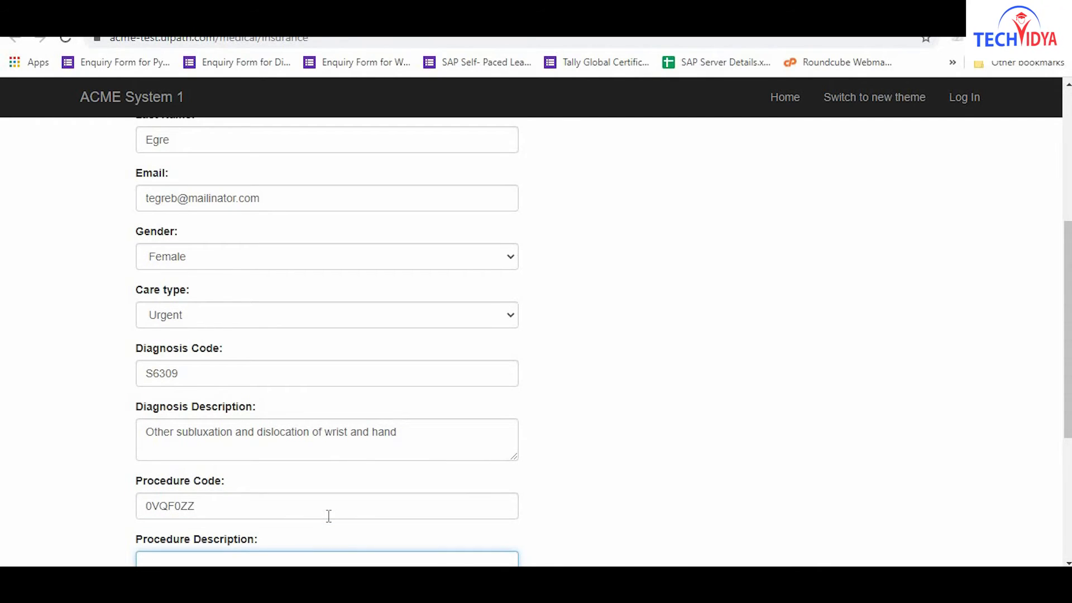
pyautogui.write('Insertion of Sengstaken tube')
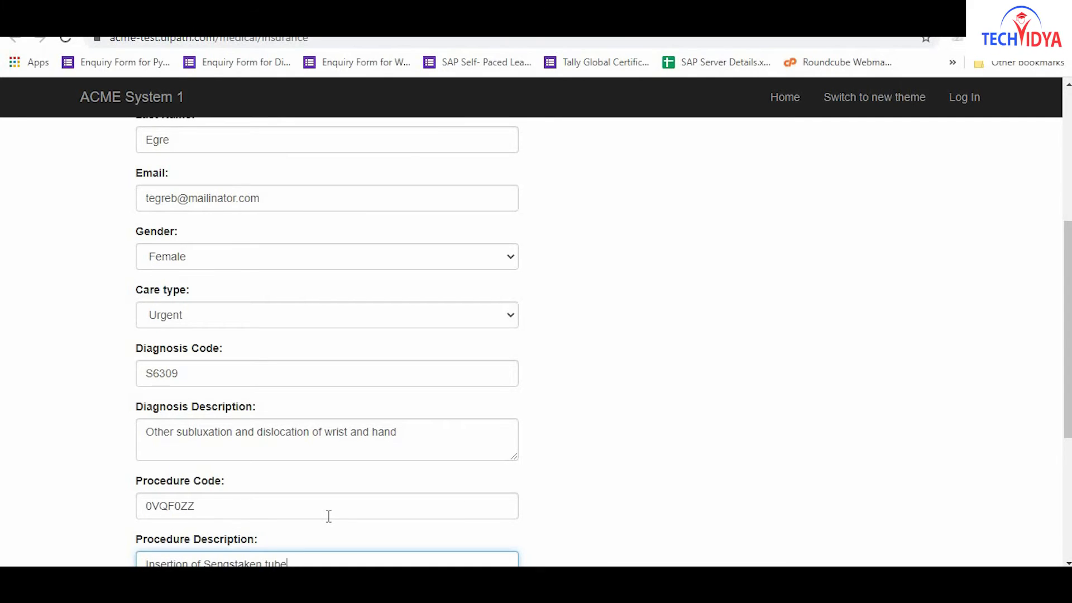
pyautogui.press('Tab')
pyautogui.write('Ap')
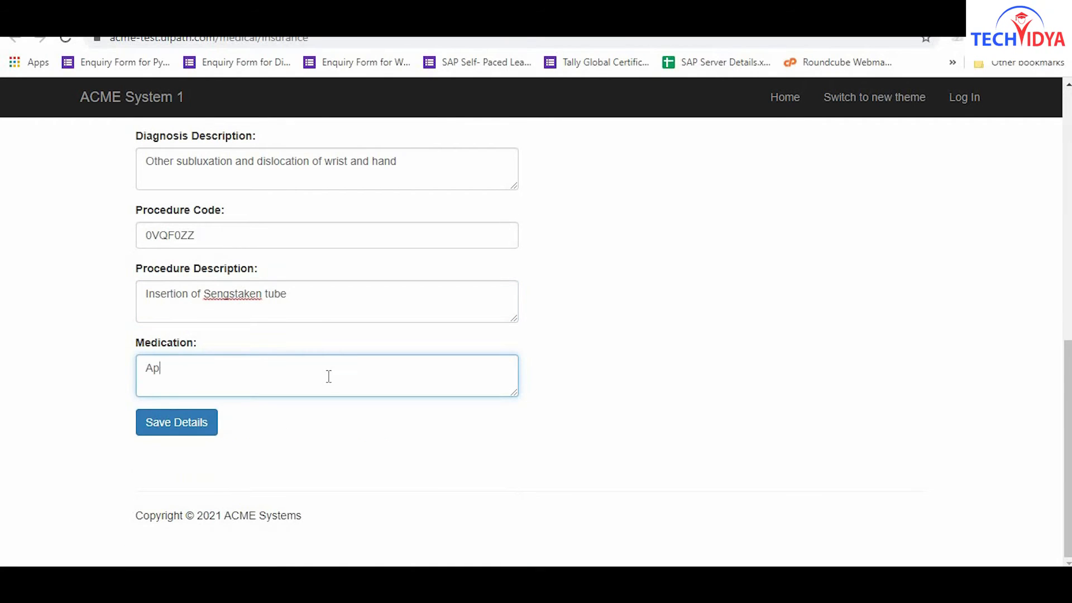
pyautogui.write('is mellifica, Arsenicum a')
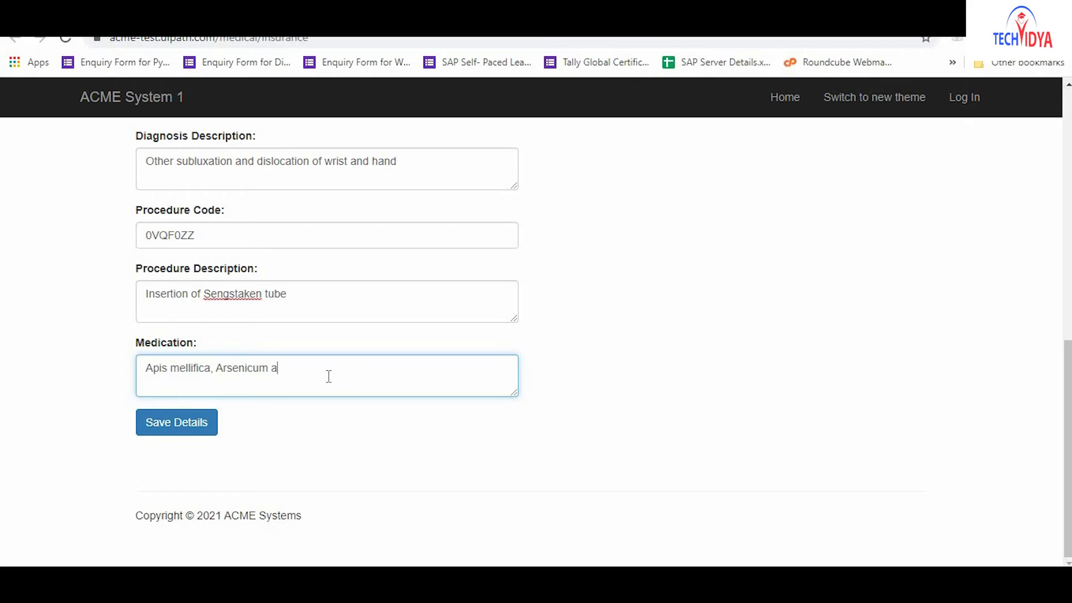
pyautogui.write('lbum, Digitalis pur')
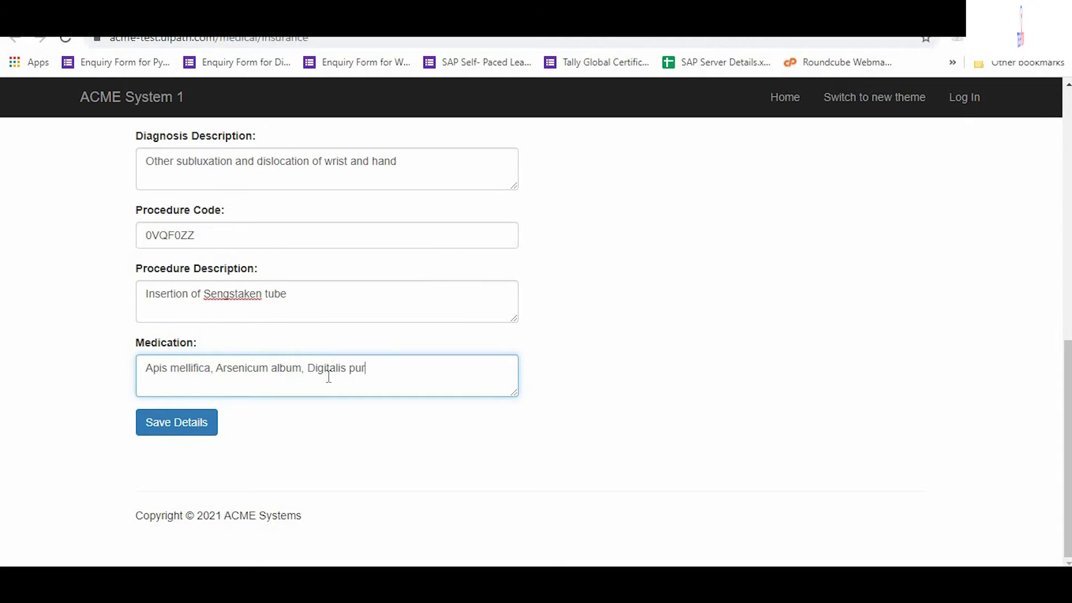
pyautogui.write('purea, Ferrum metal')
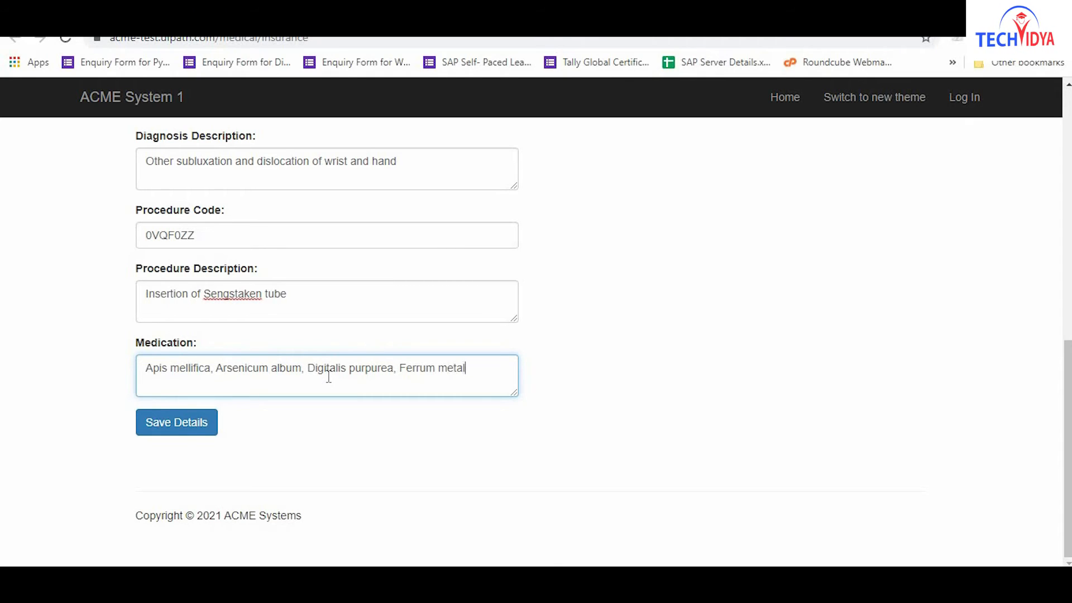
pyautogui.write('licum, Lycopodium ')
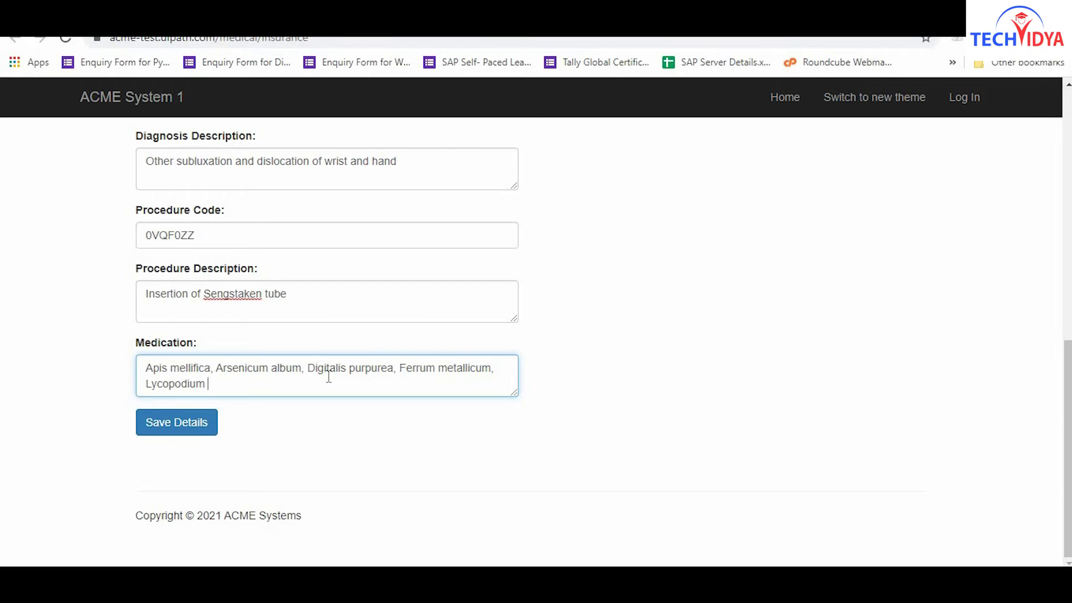
pyautogui.write('clavatum, Rhus tox')
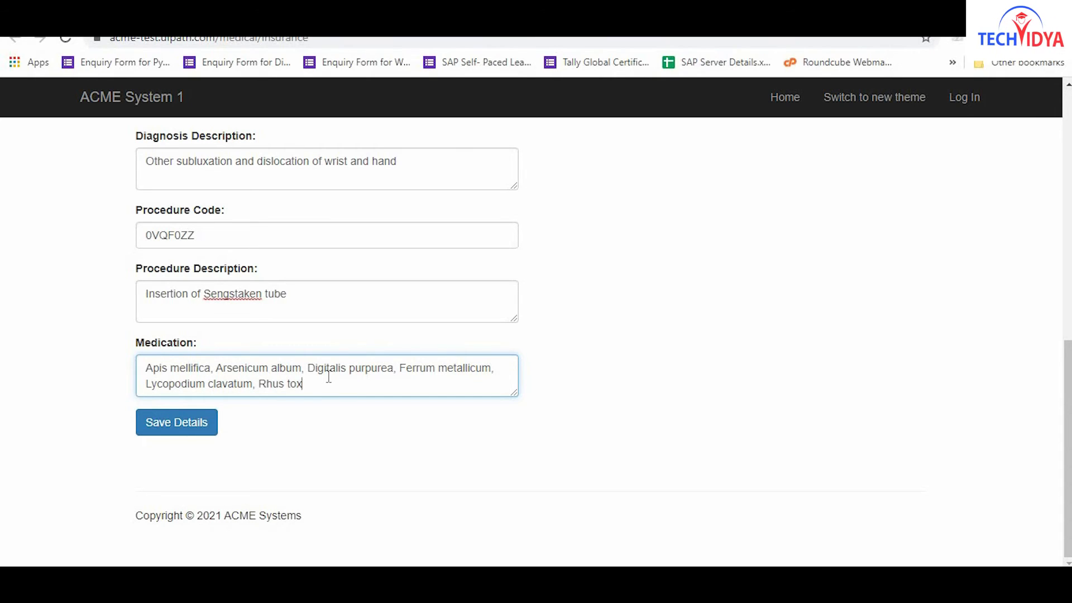
pyautogui.write('icodendron, Sam')
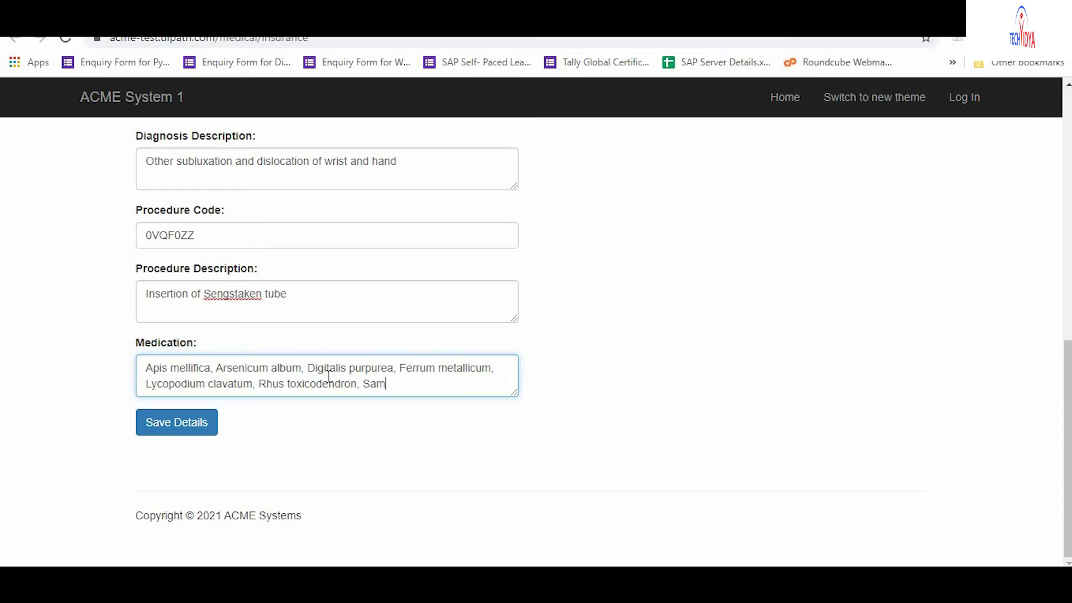
pyautogui.write('bucus nigra, S')
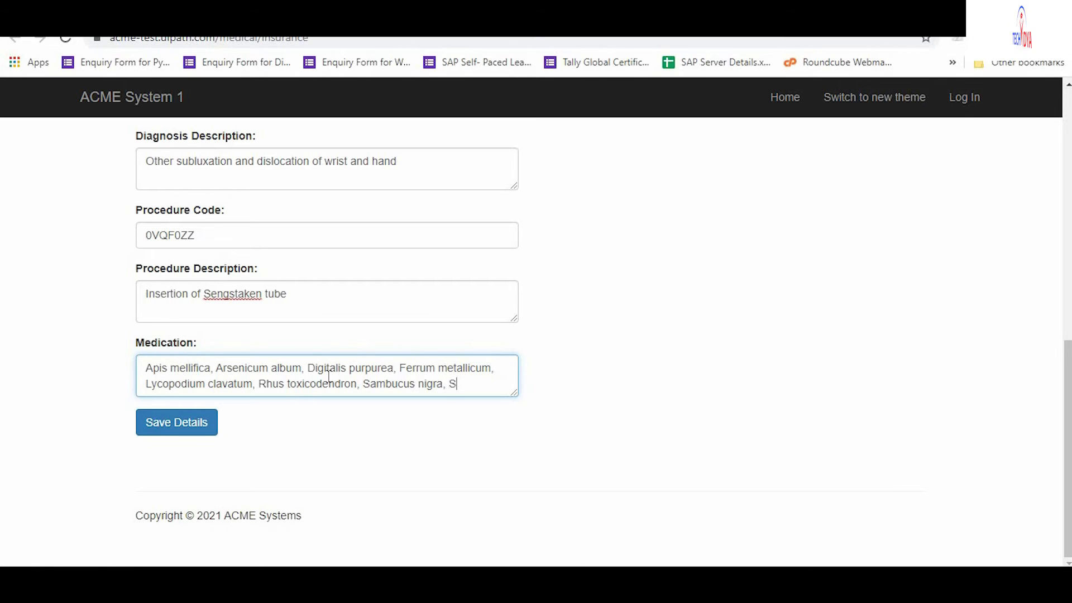
pyautogui.write('trophanthus ')
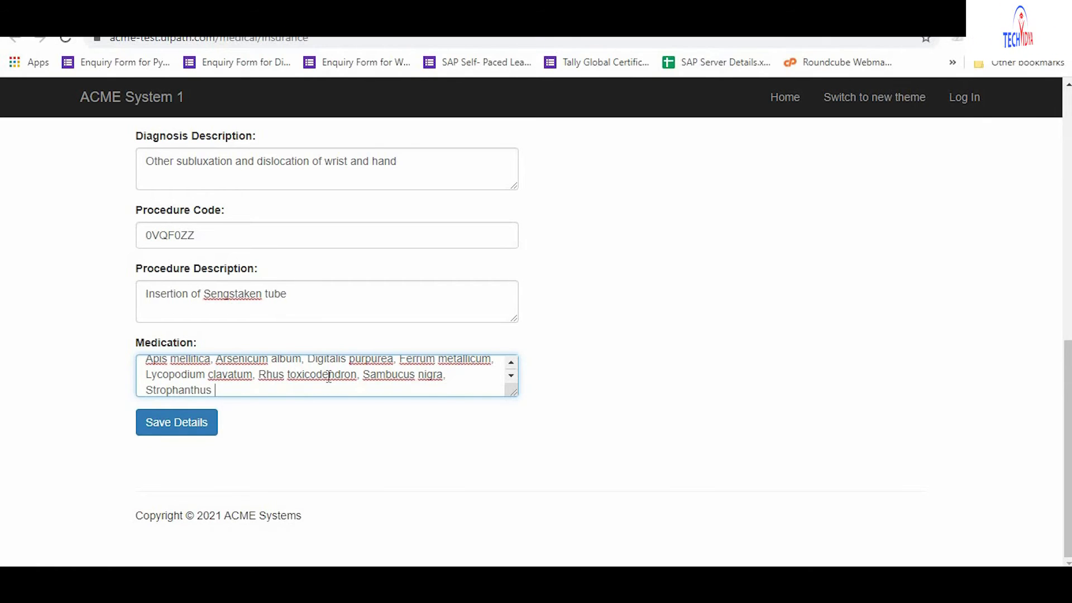
pyautogui.write('hispidus,')
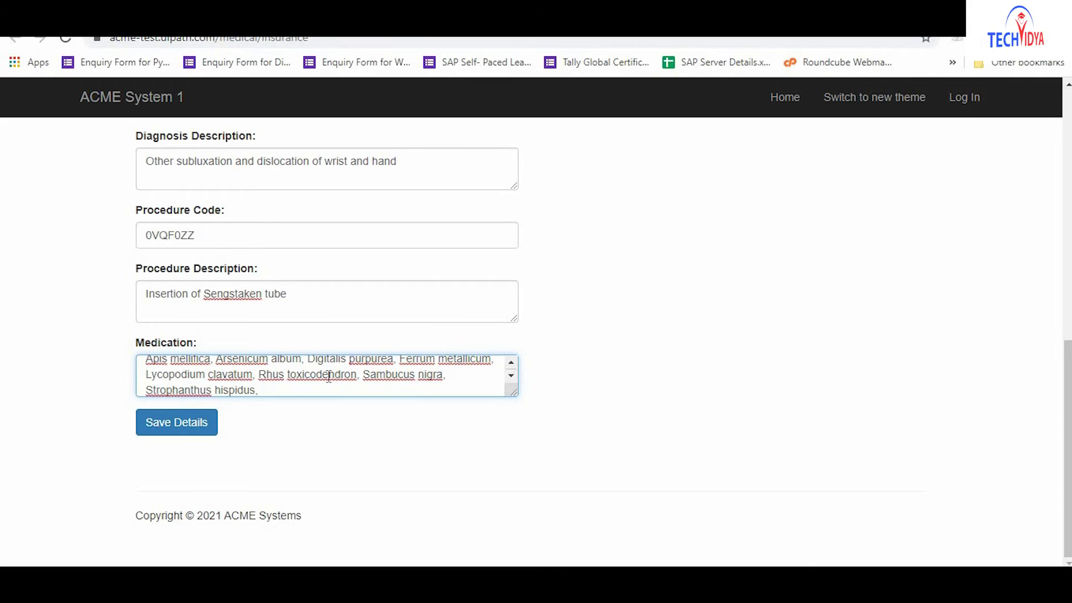
pyautogui.click(177, 429)
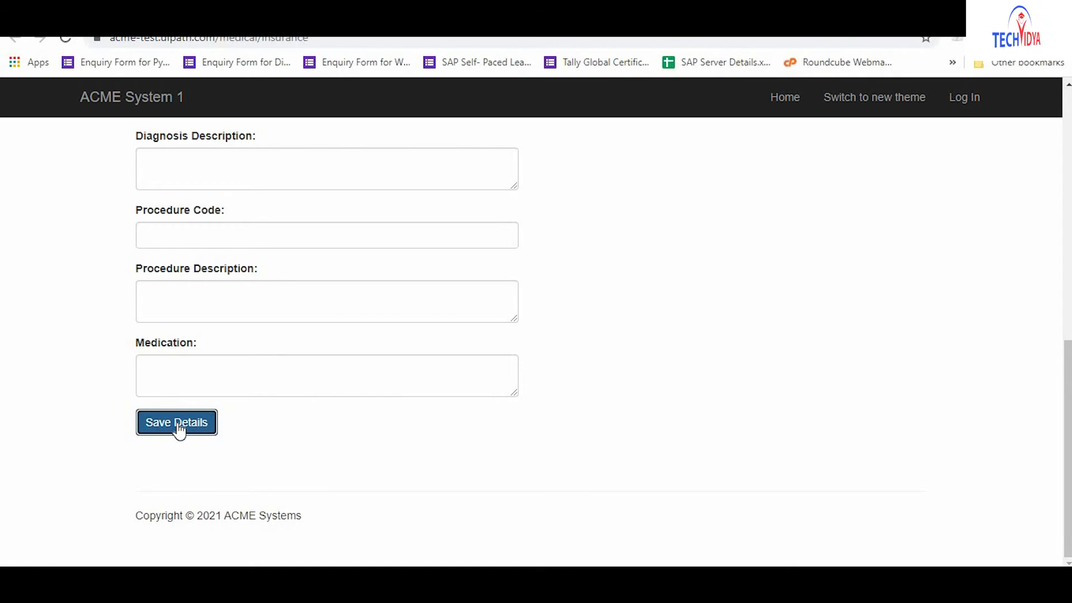
pyautogui.click(178, 425)
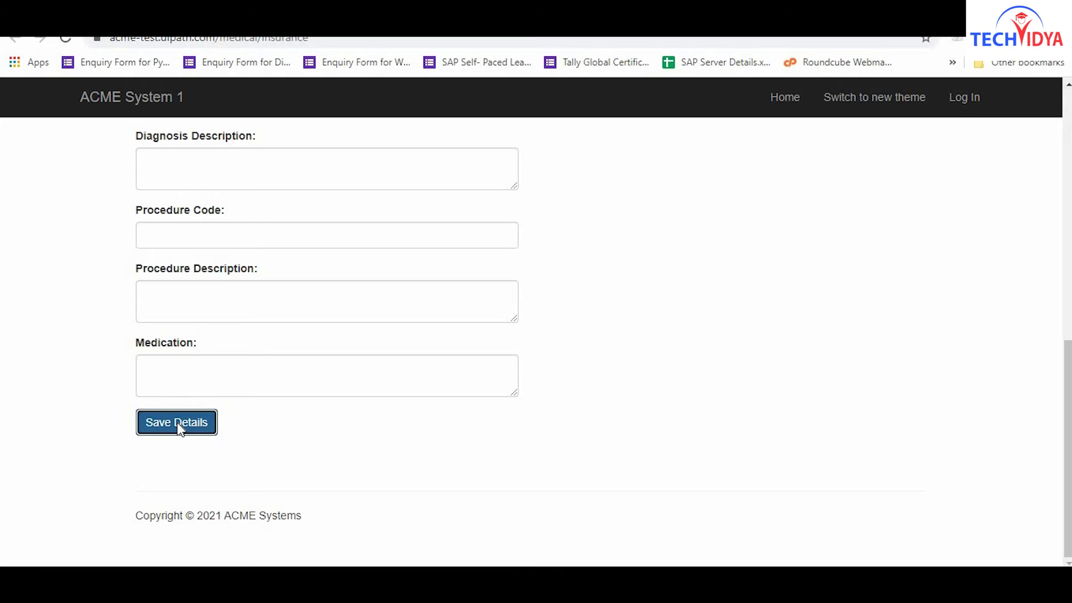
pyautogui.click(328, 318)
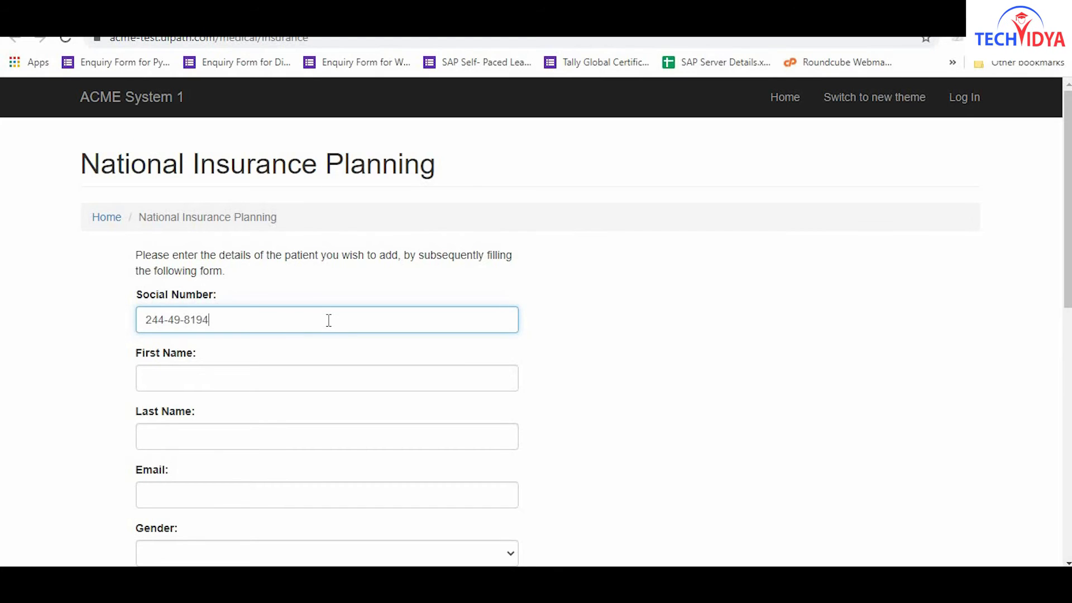
# Enter the patient's social number, name and email, with Male gender and Routine care.
pyautogui.click(328, 378)
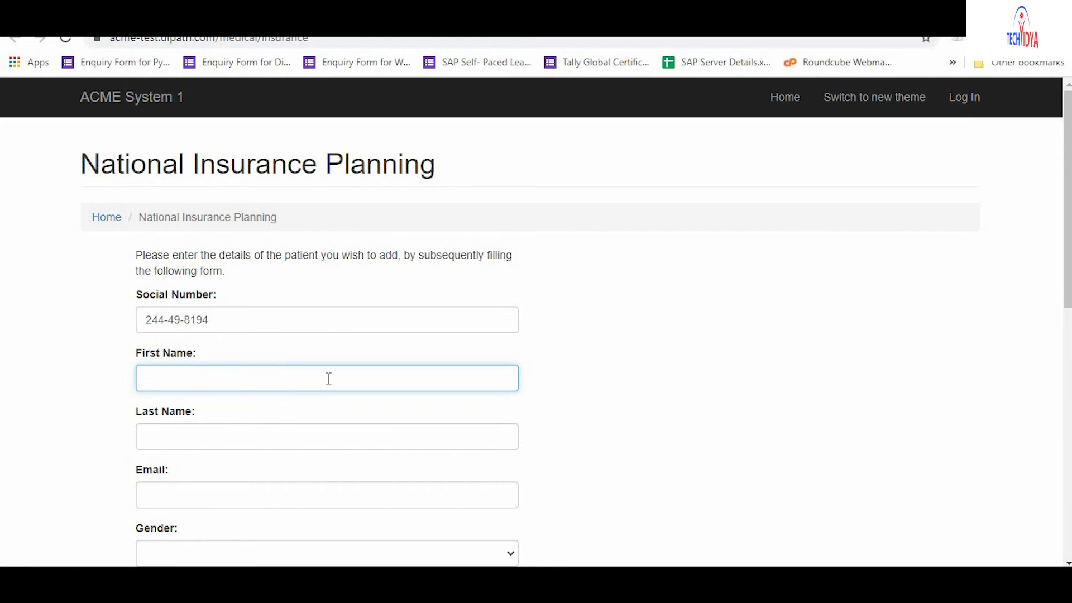
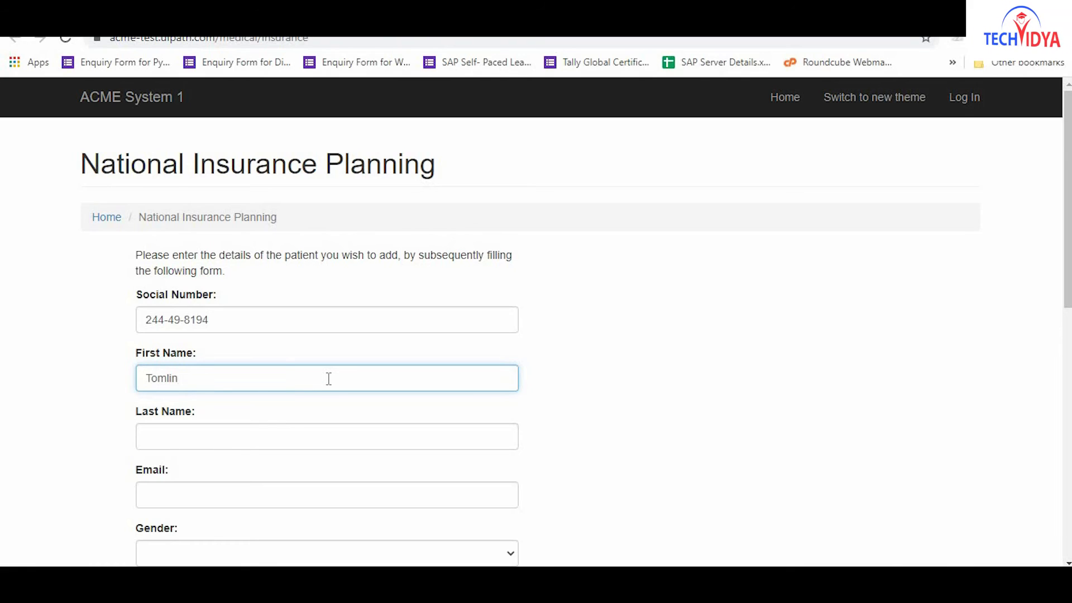
pyautogui.click(329, 436)
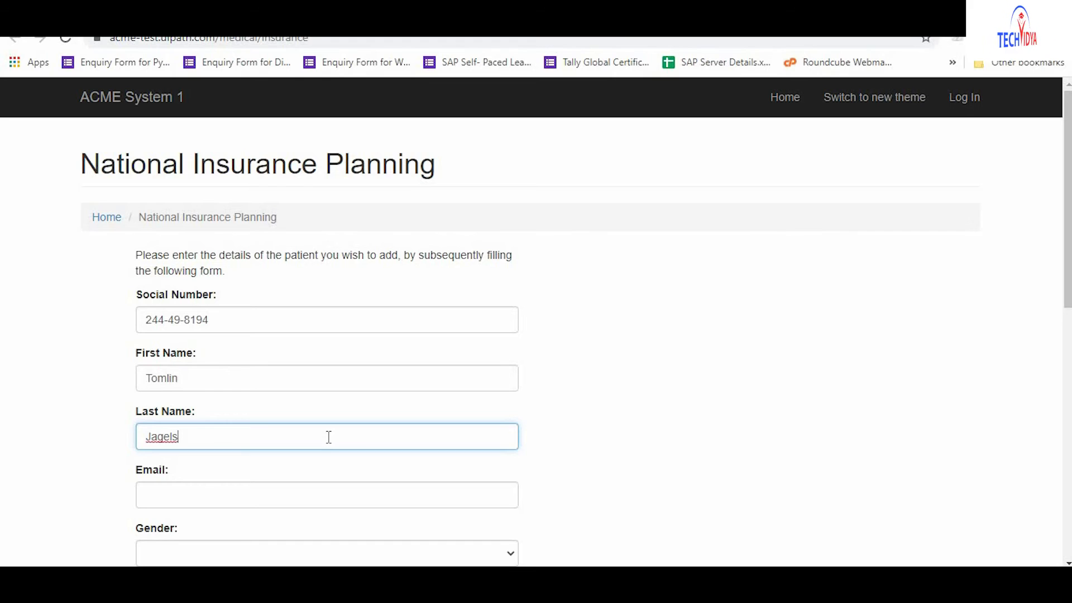
pyautogui.press('Tab')
pyautogui.click(329, 495)
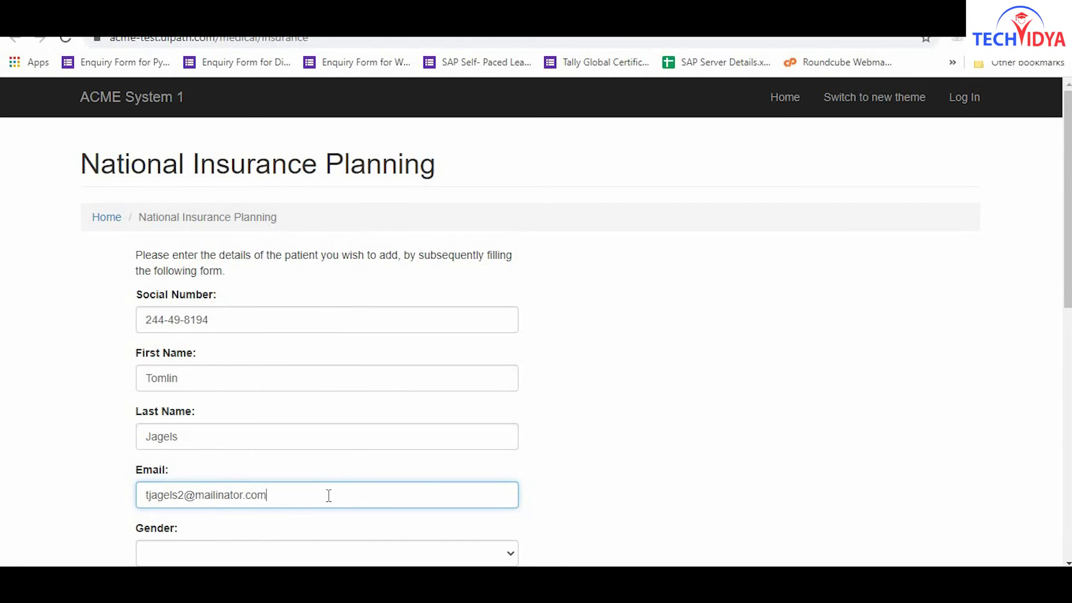
pyautogui.press('Tab')
pyautogui.press('m')
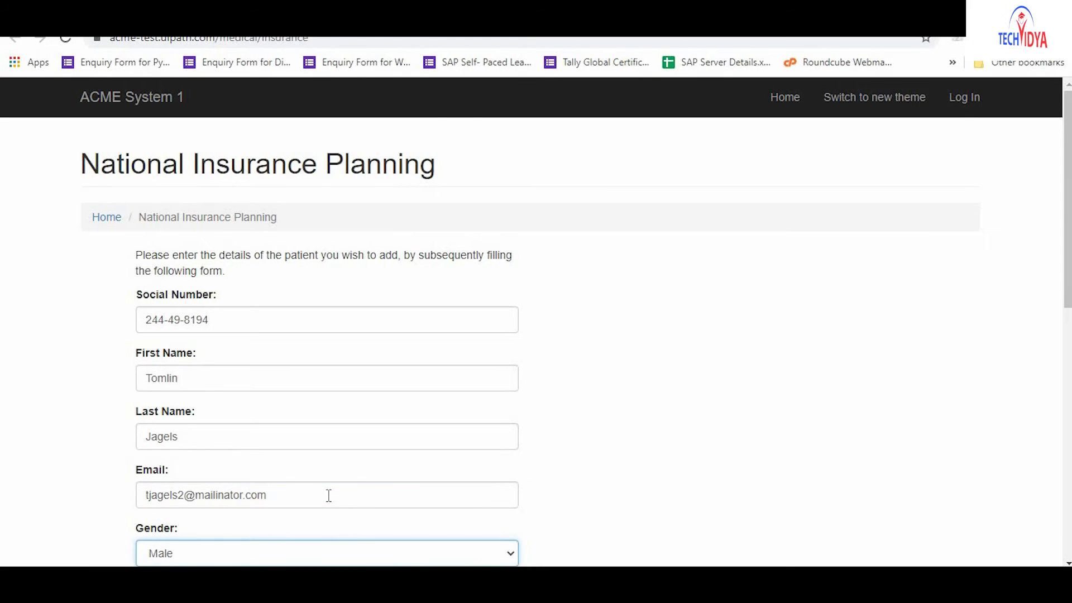
pyautogui.press('Tab')
pyautogui.press('r')
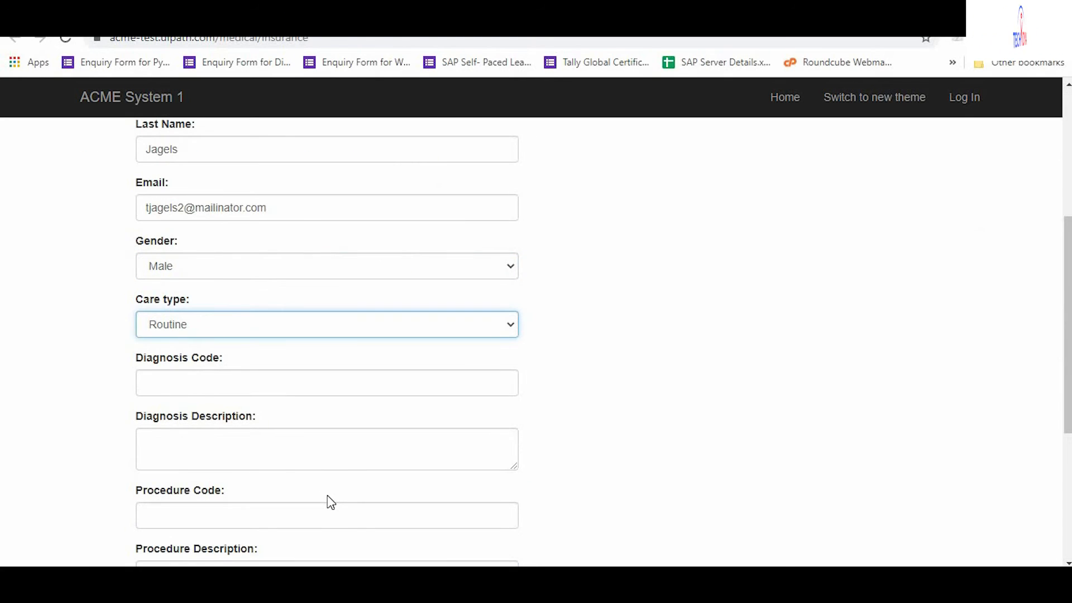
# Fill diagnosis B998 Other infectious disease, procedure 03710GZ Xerography of breast, three medications, and save.
pyautogui.press('Tab')
pyautogui.write('B998')
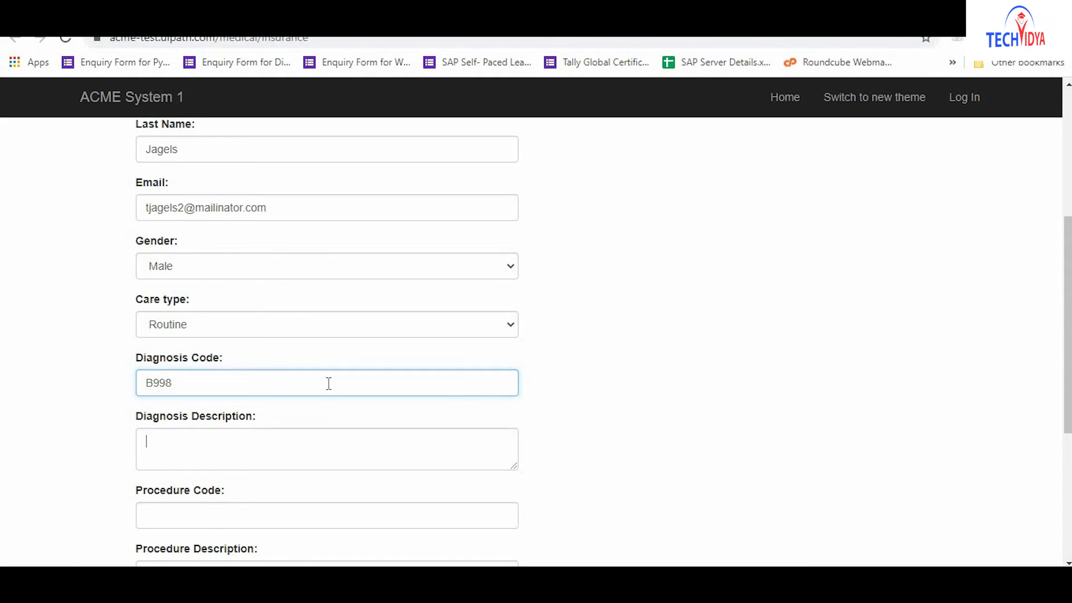
pyautogui.press('Tab')
pyautogui.write('Other')
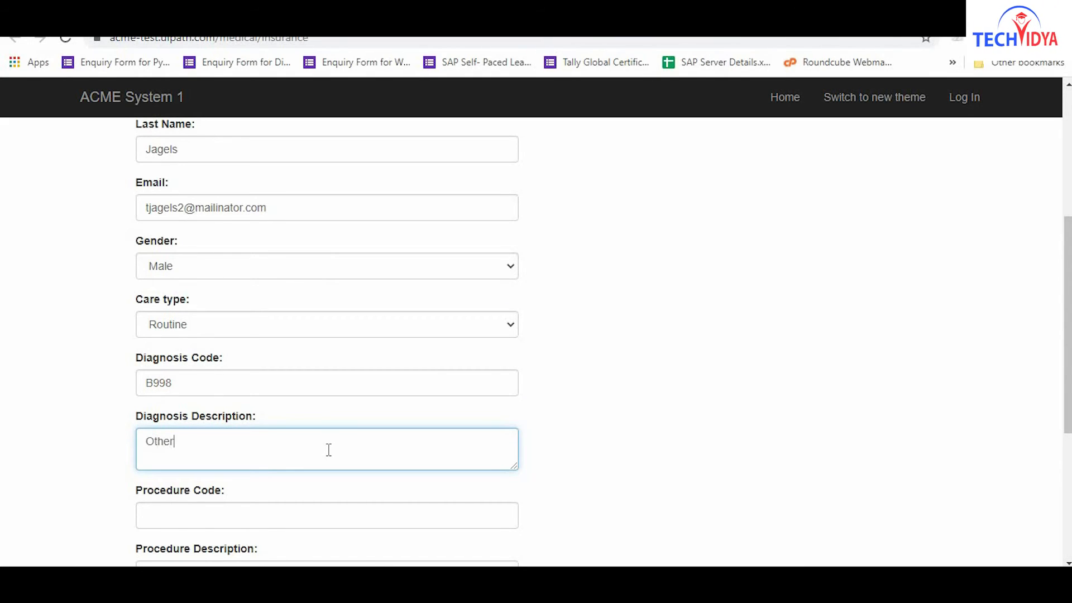
pyautogui.write(' infectious disease')
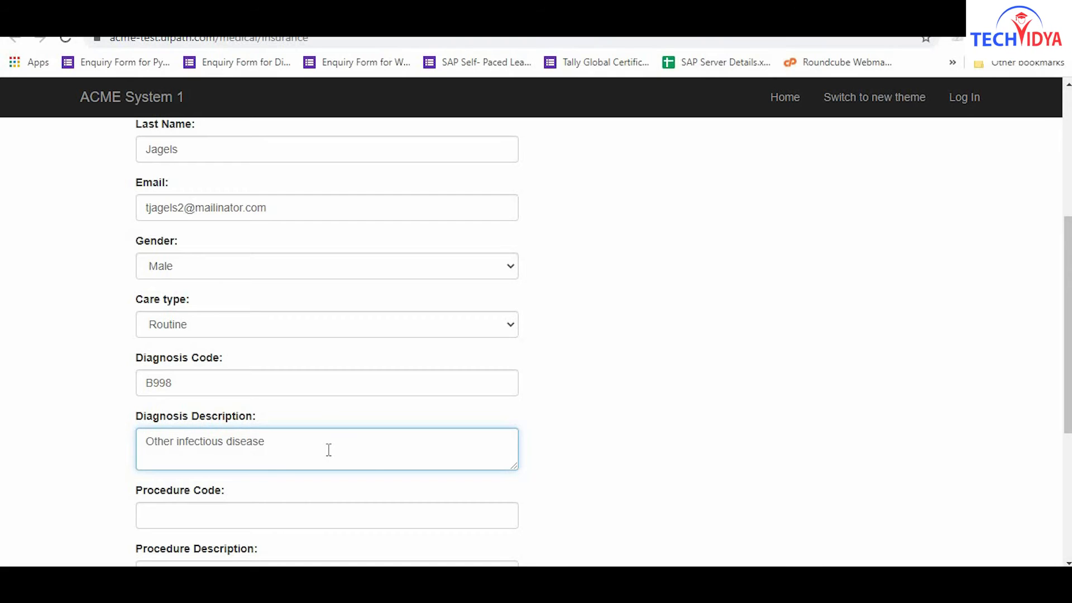
pyautogui.press('Tab')
pyautogui.write('03710GZ')
pyautogui.press('Tab')
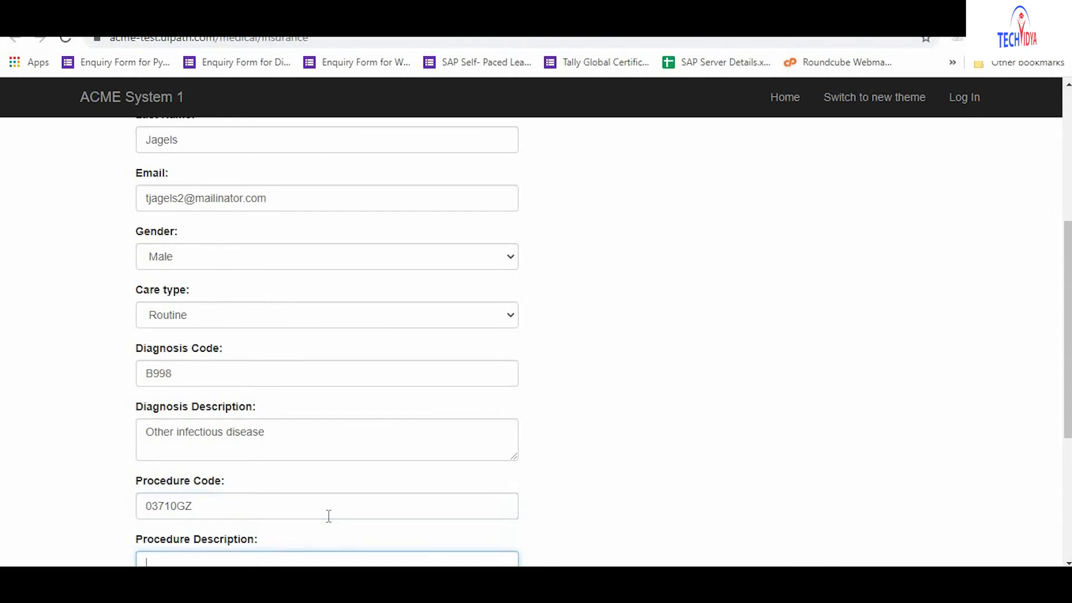
pyautogui.write('Xerography of breast')
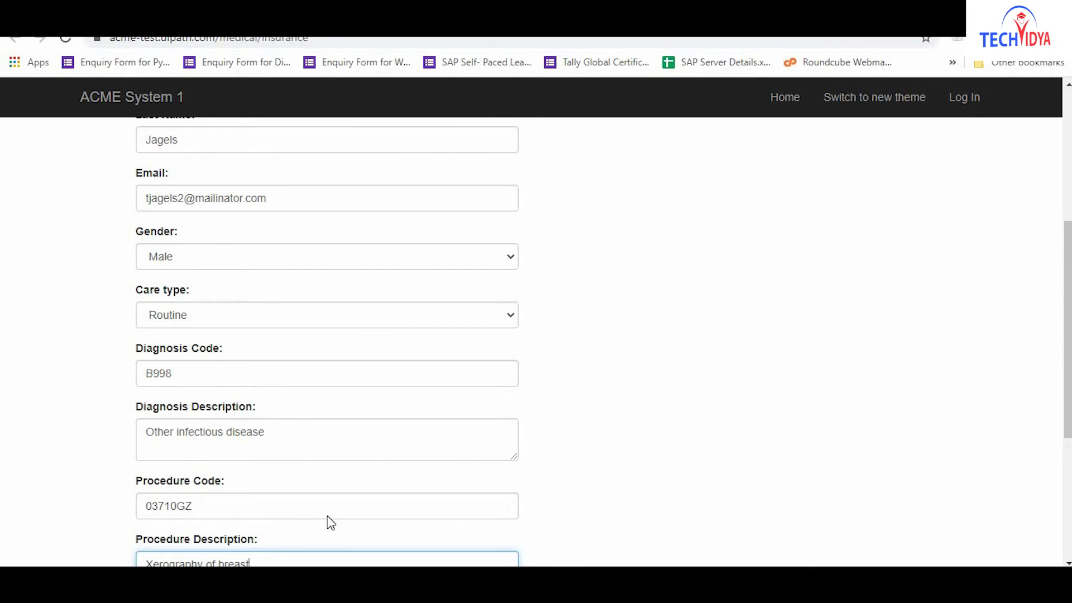
pyautogui.press('Tab')
pyautogui.write('Acetamin')
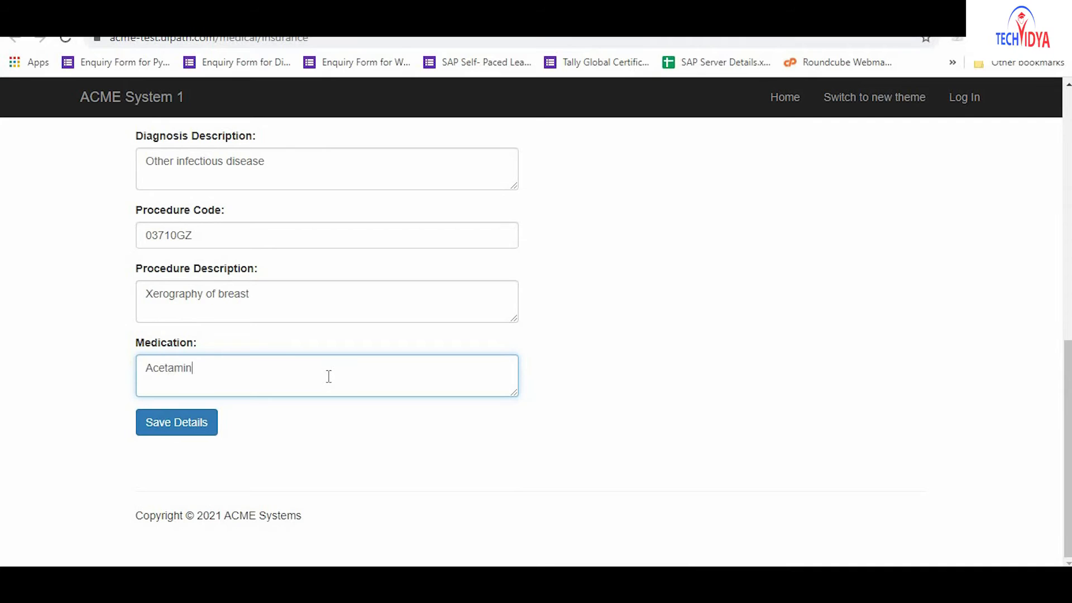
pyautogui.write('ophen,Guaifenesin, Phen')
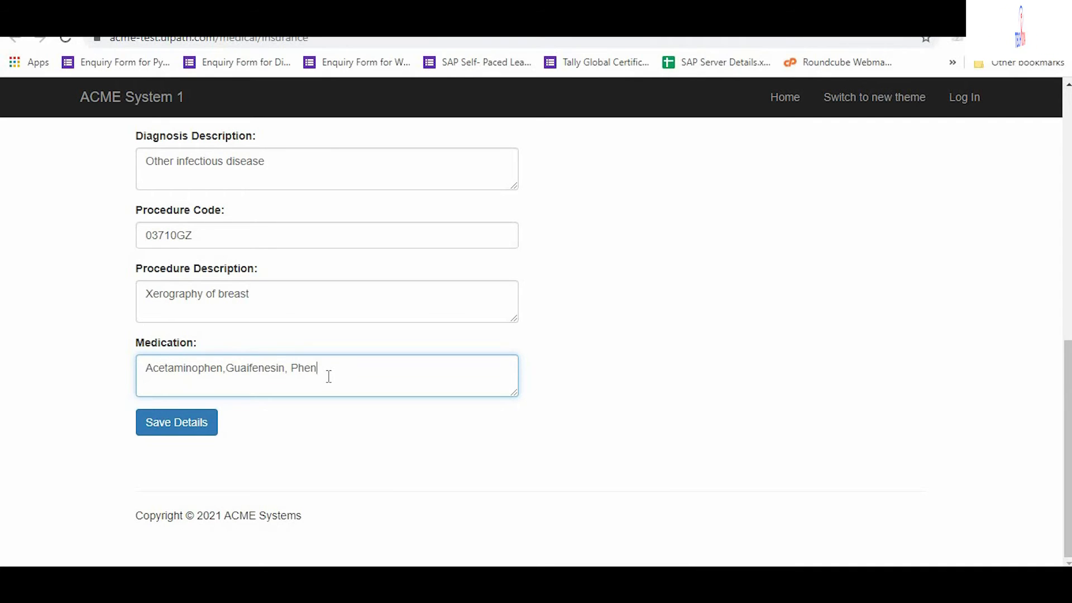
pyautogui.write('ylephrine HCl')
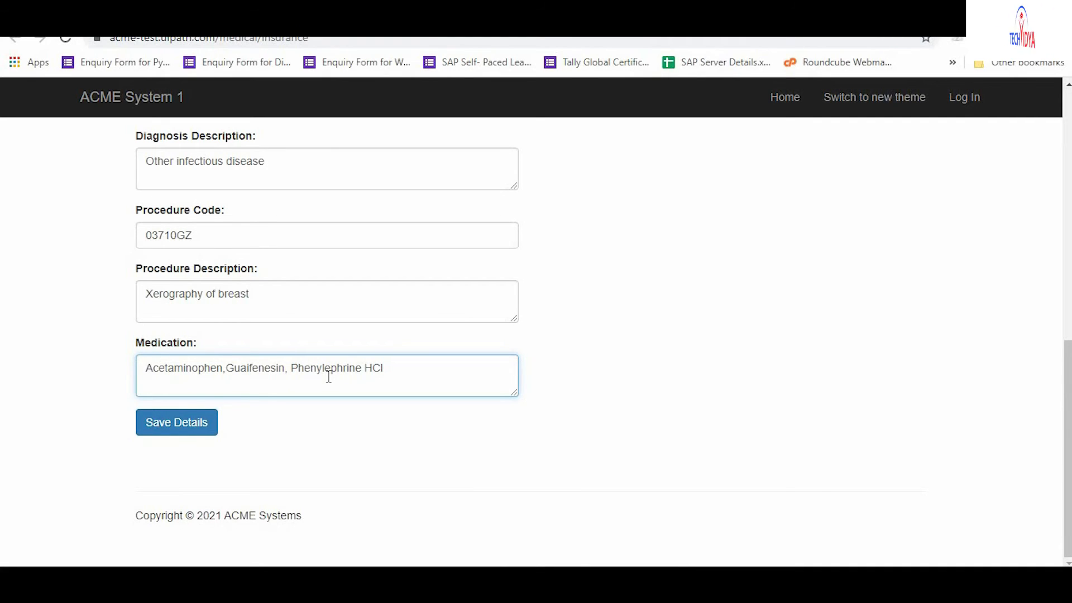
pyautogui.click(178, 430)
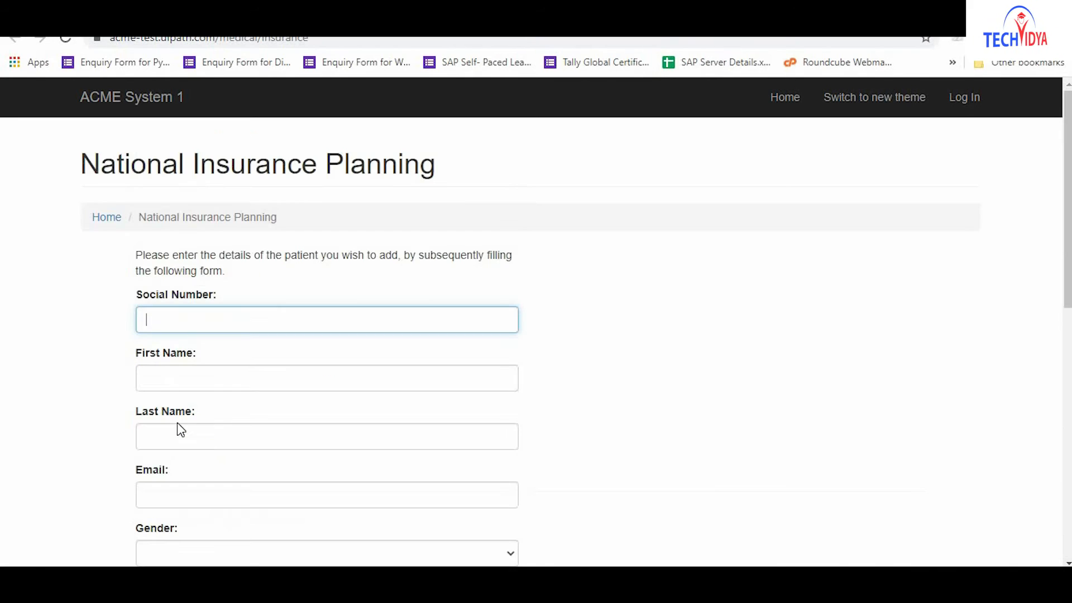
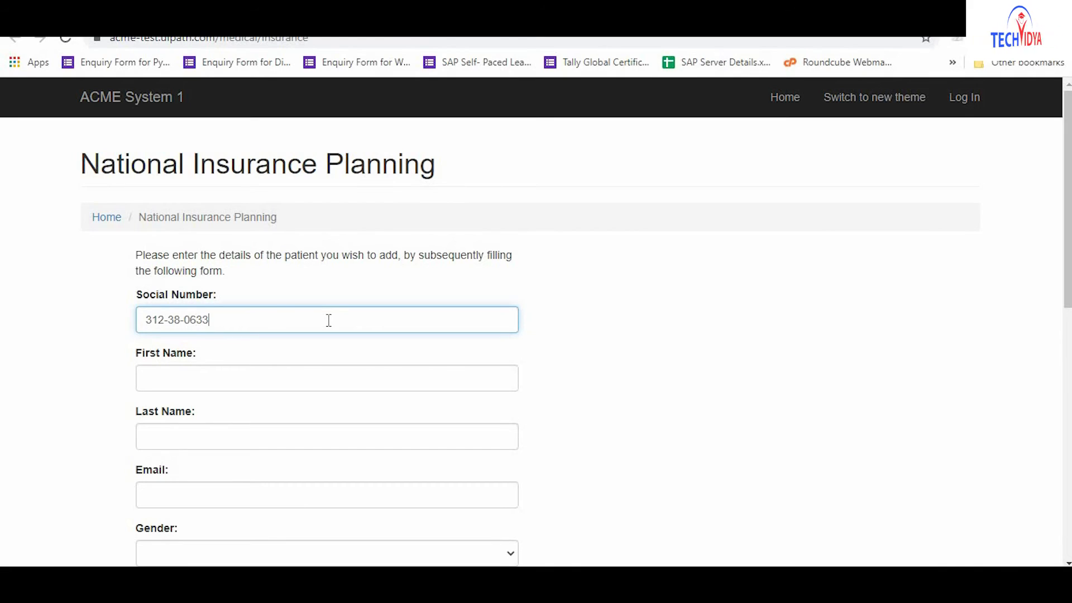
# Enter the patient's social number, name and email, with Male gender and Emergency care.
pyautogui.click(328, 378)
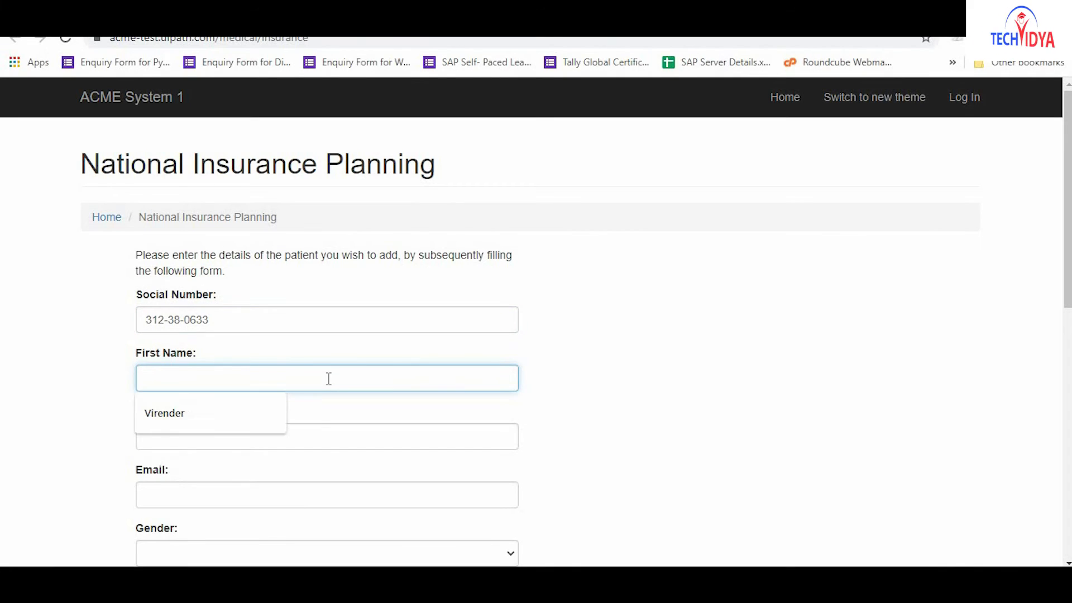
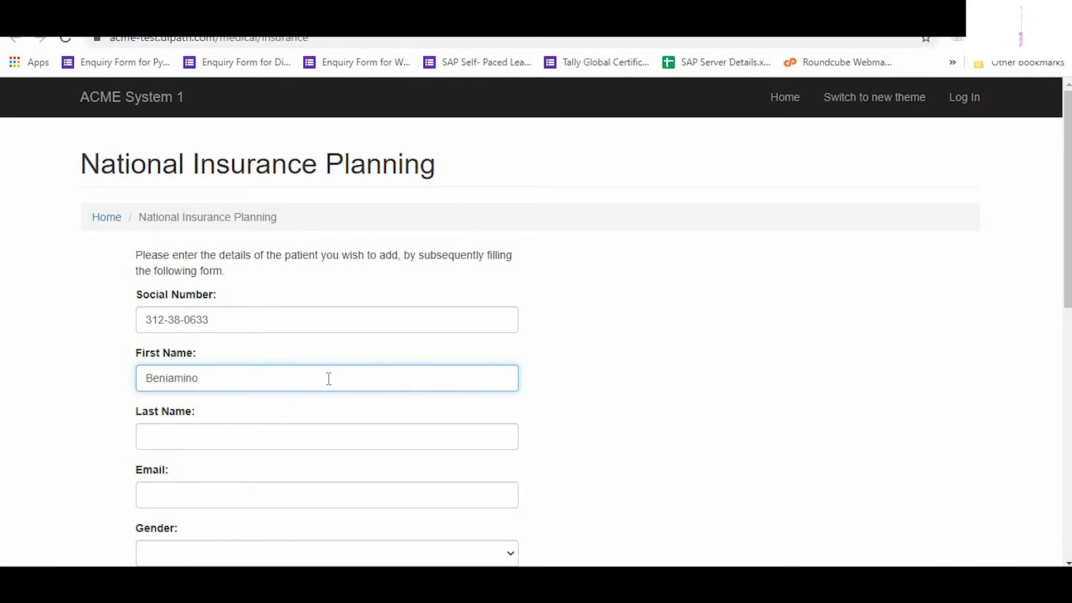
pyautogui.press('Tab')
pyautogui.click(328, 437)
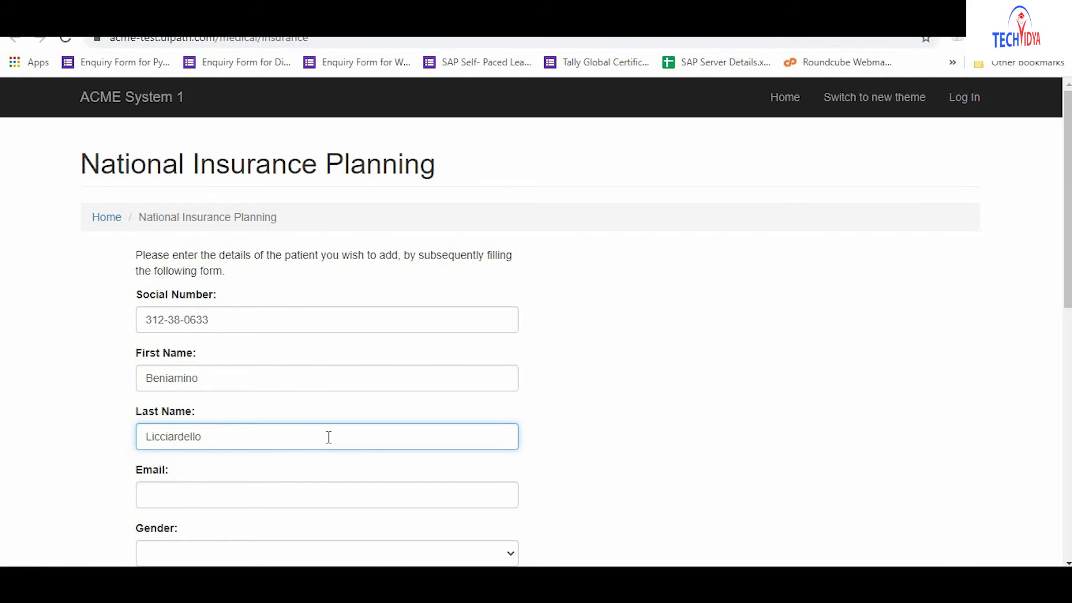
pyautogui.press('Tab')
pyautogui.click(329, 495)
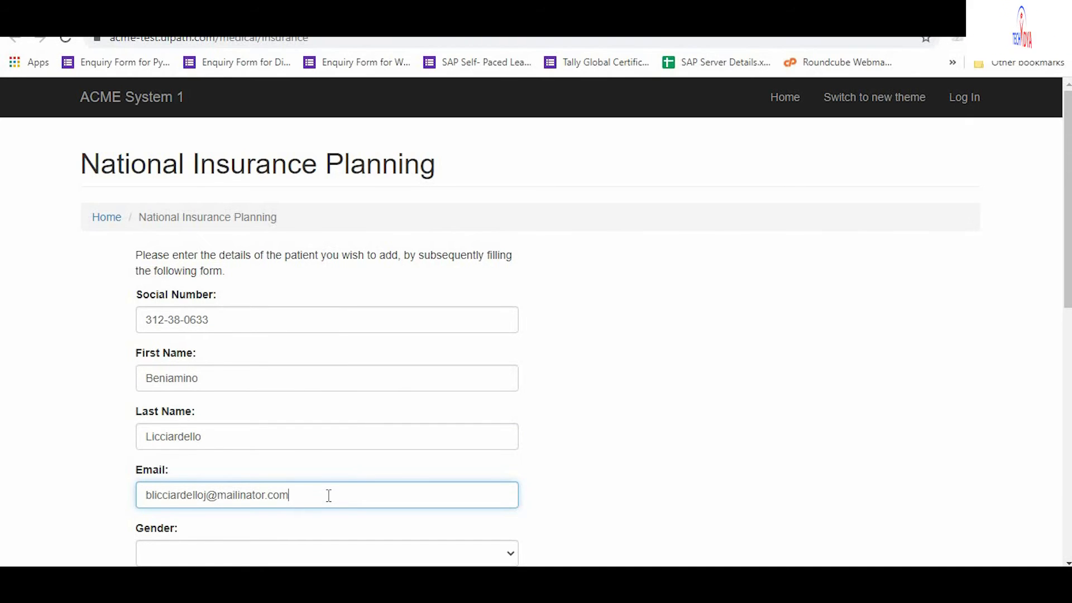
pyautogui.press('Tab')
pyautogui.press('m')
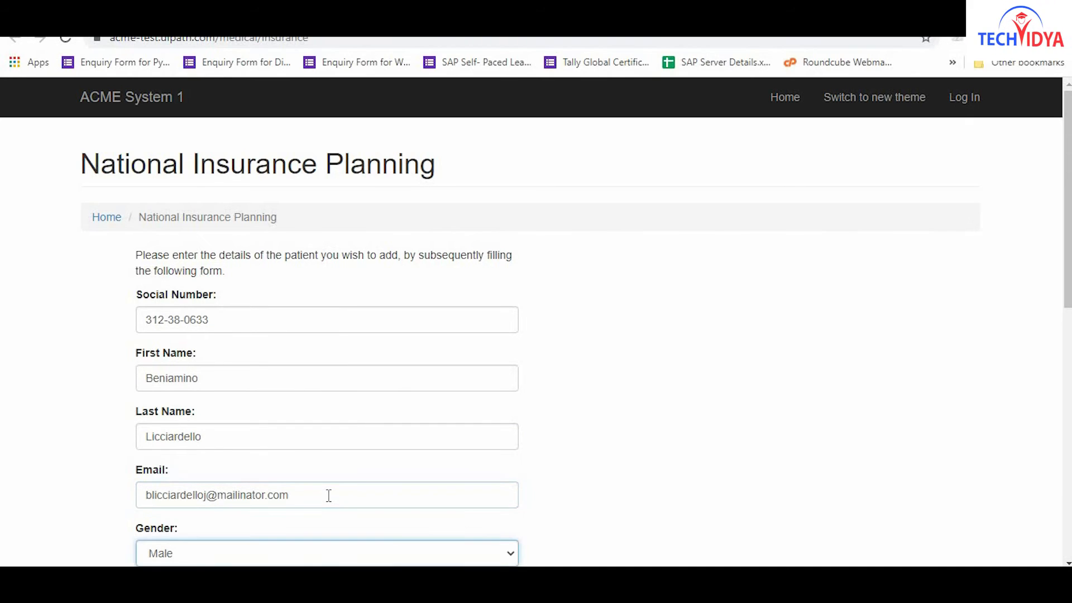
pyautogui.press('Tab')
pyautogui.press('e')
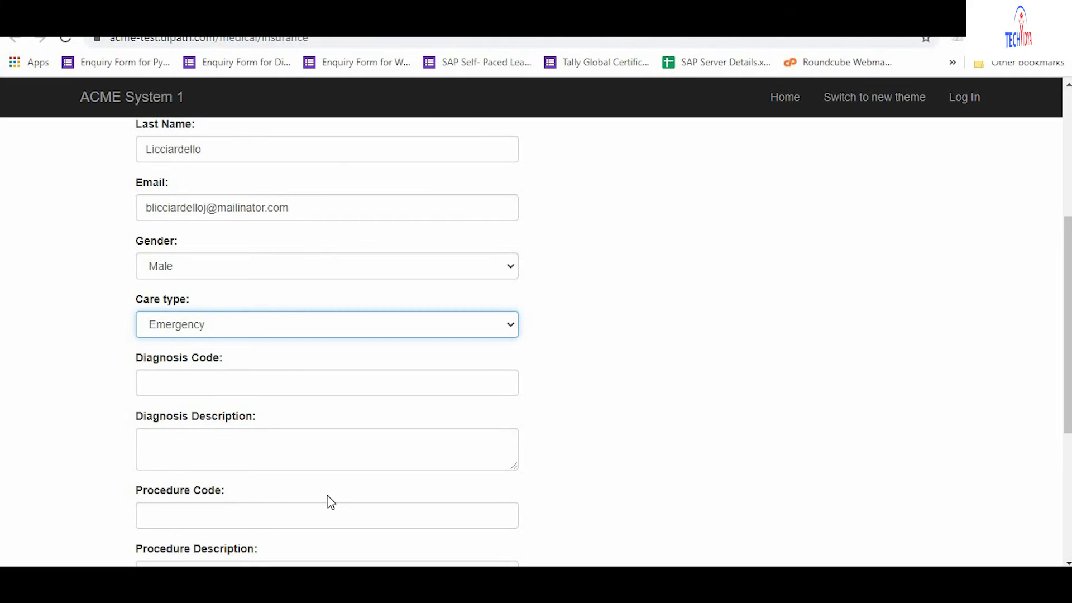
# Fill diagnosis S60142D, procedure 0N9D4ZX with their descriptions, medication Chinese Elm, and save.
pyautogui.press('Tab')
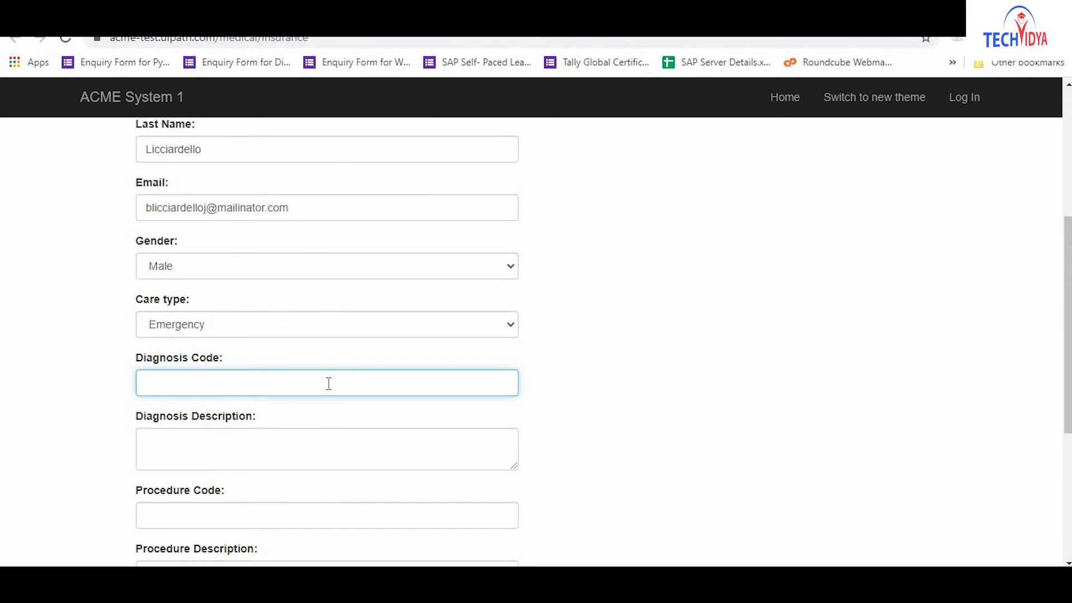
pyautogui.write('S60142D')
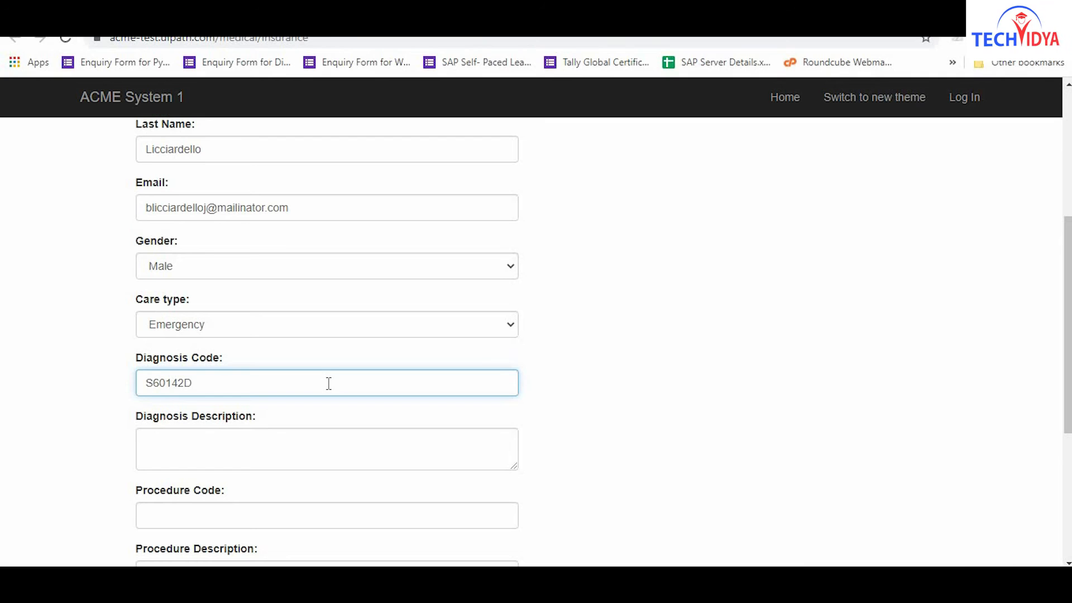
pyautogui.press('Tab')
pyautogui.write('Contusion of left ring finger with damage to nail, subsequent encounter')
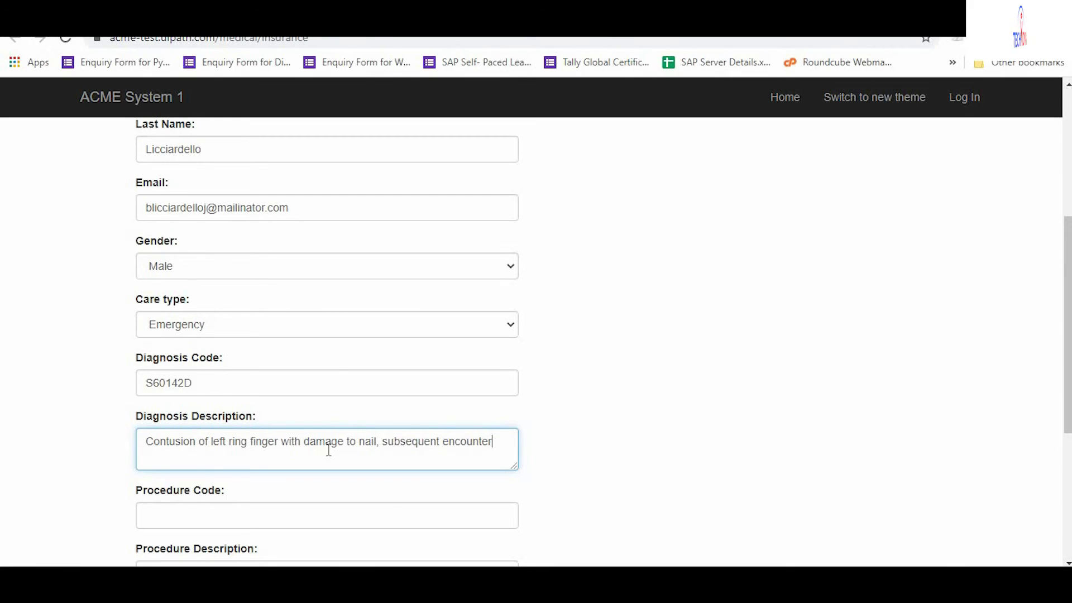
pyautogui.press('Tab')
pyautogui.write('0N9D4ZX')
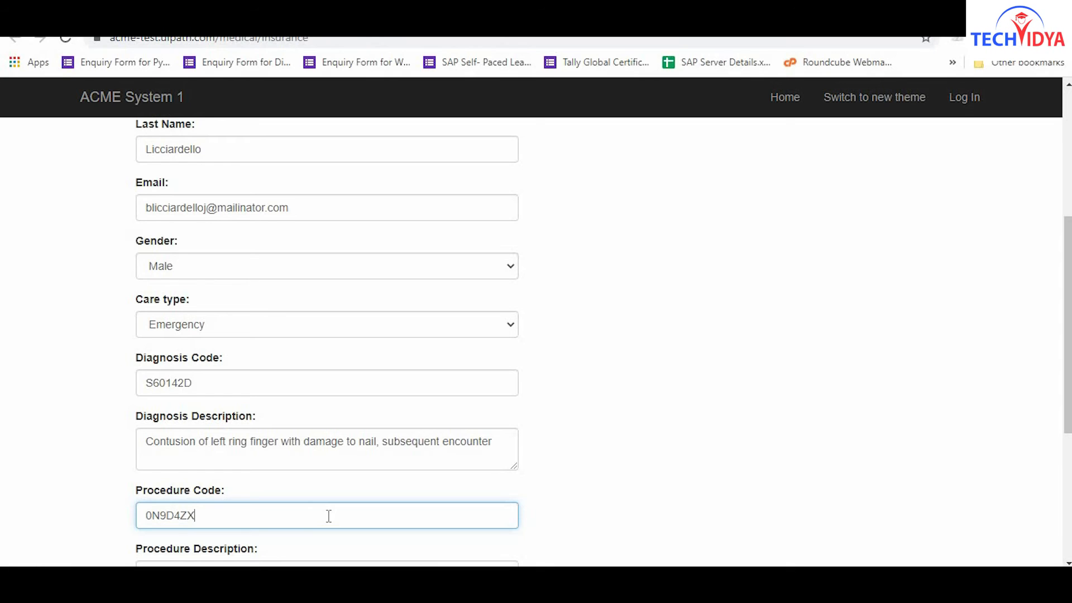
pyautogui.press('Tab')
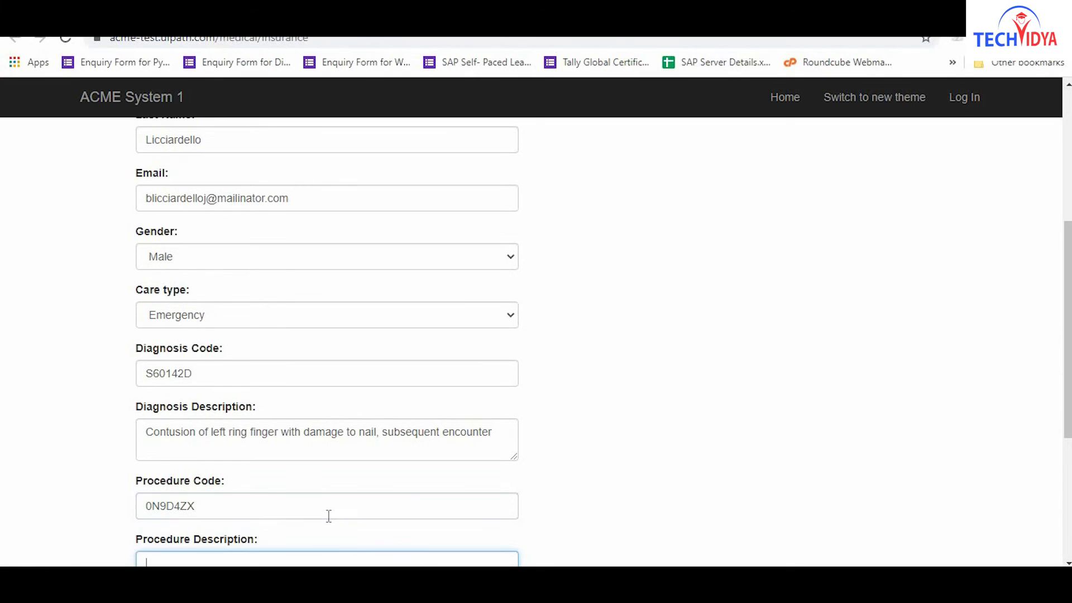
pyautogui.write('Microscopic')
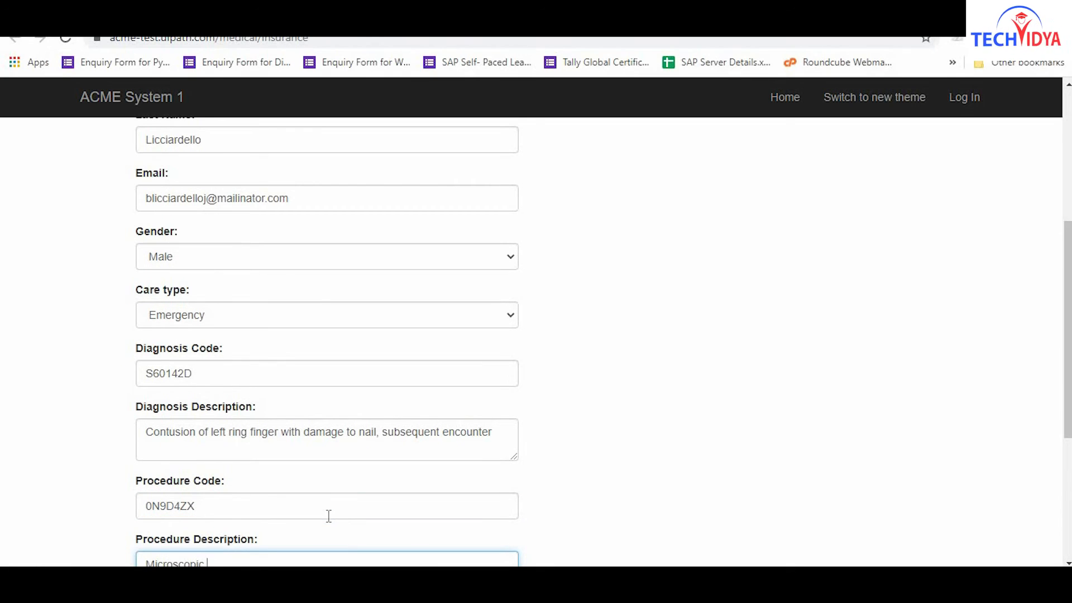
pyautogui.write(' examination of specimen from e')
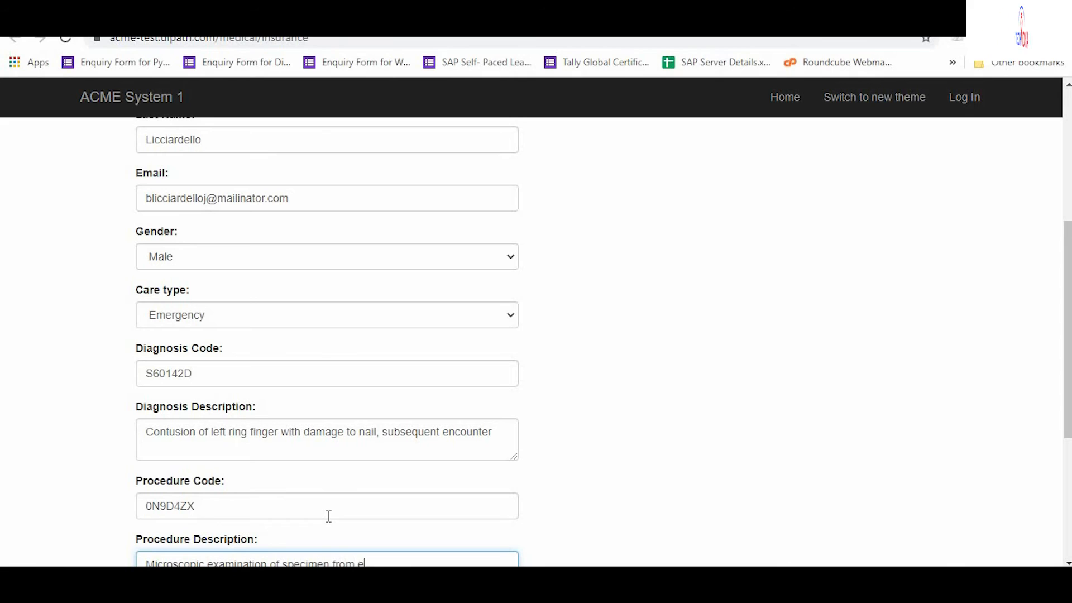
pyautogui.write('ndocrine gland, not elsewher')
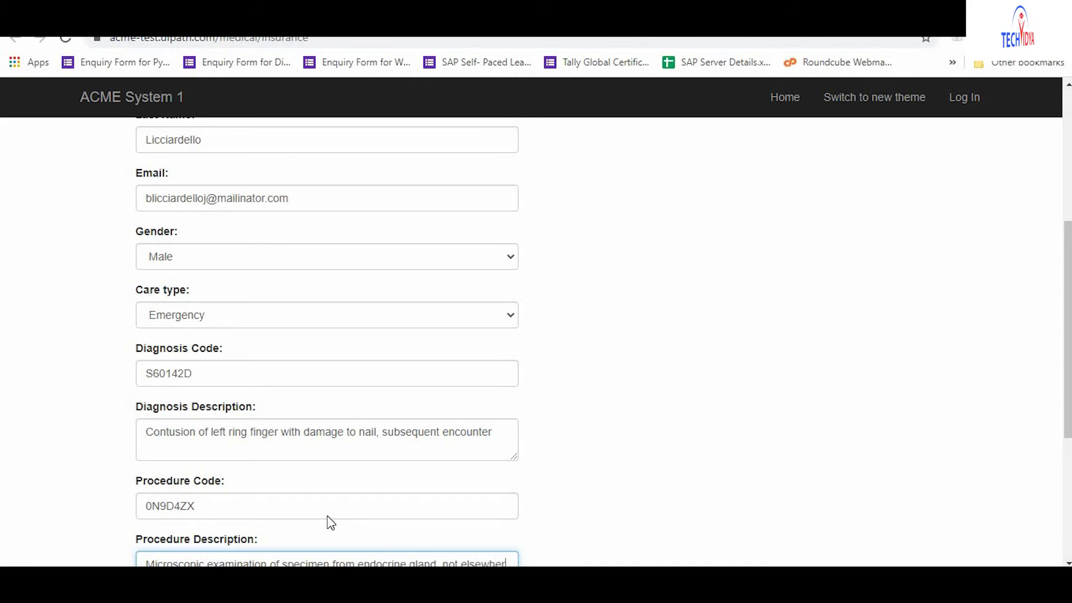
pyautogui.write('e classified, toxicology')
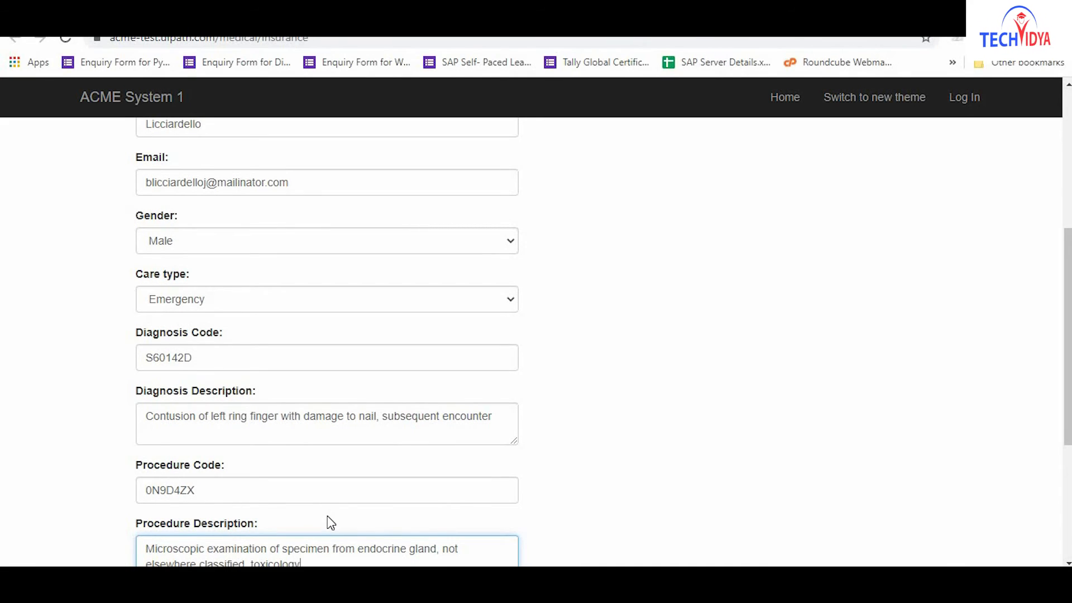
pyautogui.press('Tab')
pyautogui.write('Chinese Elm')
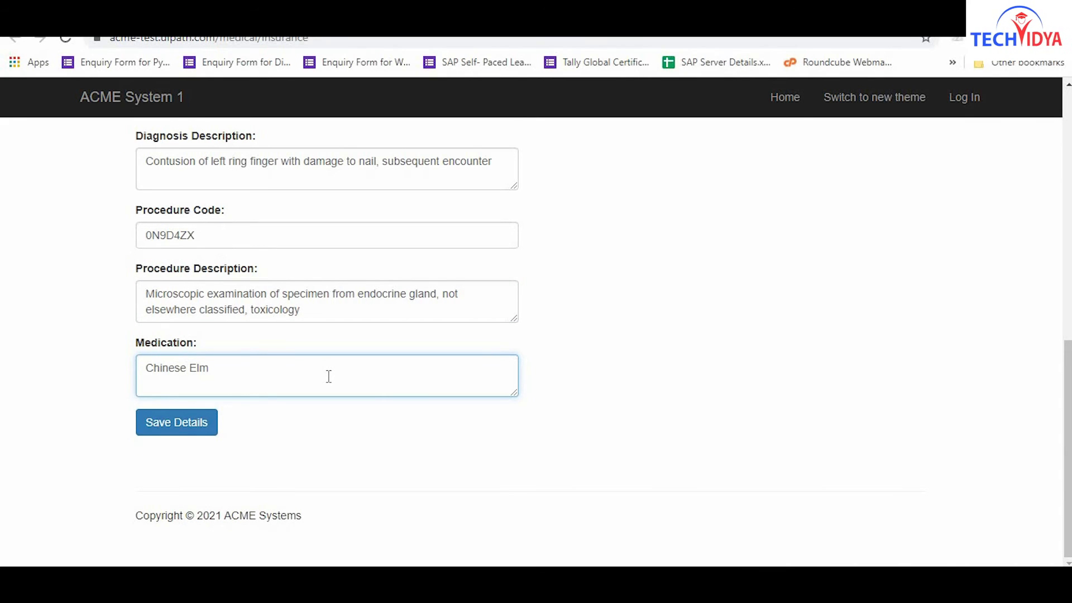
pyautogui.click(178, 429)
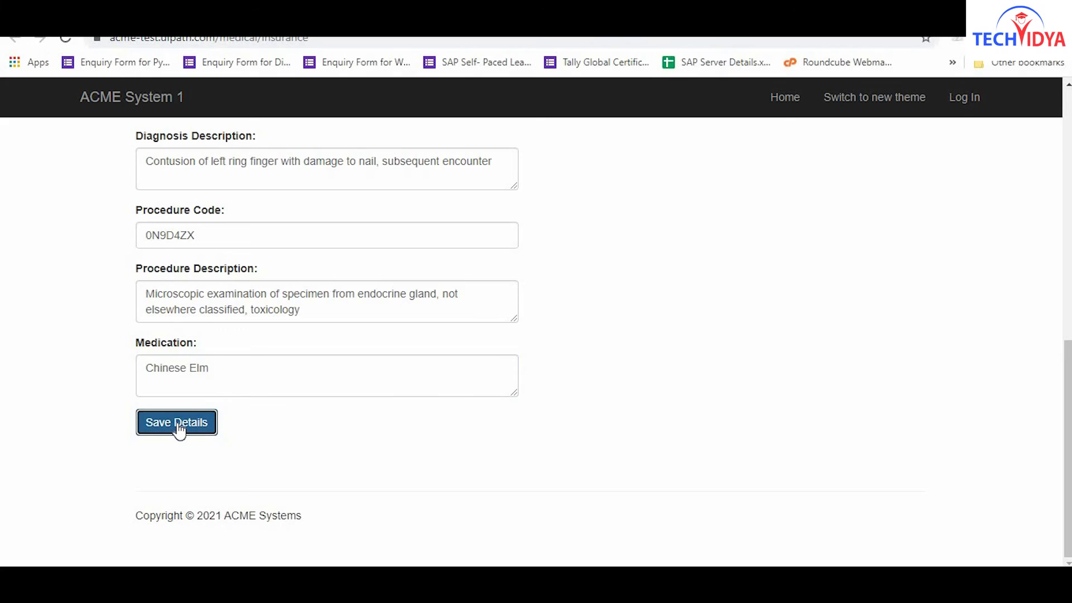
# Enter the patient's social number, first and last name, e-mail, and Gender Male.
pyautogui.press('Tab')
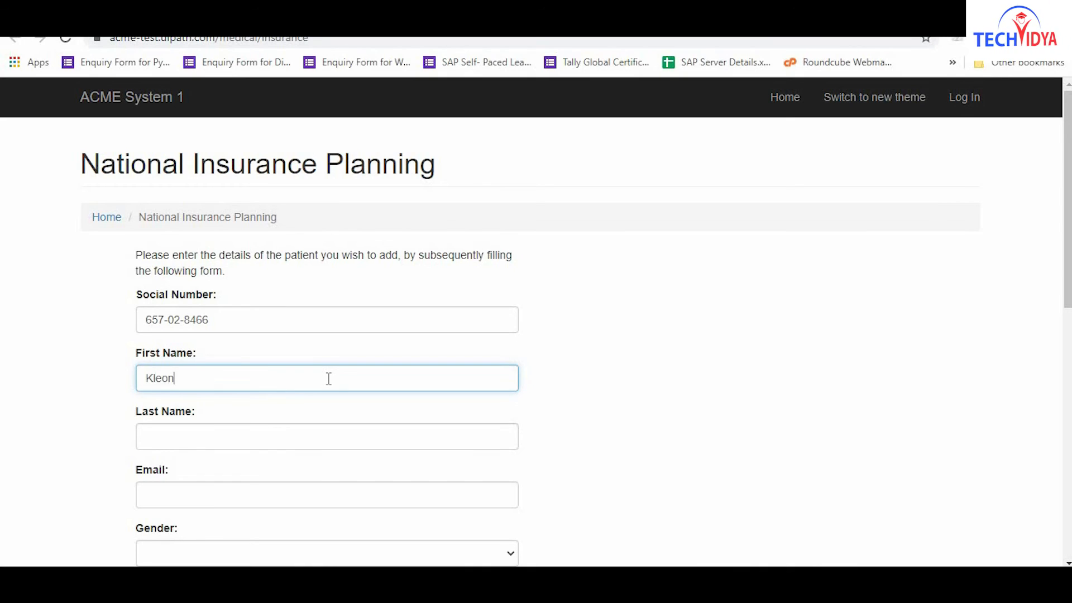
pyautogui.click(328, 438)
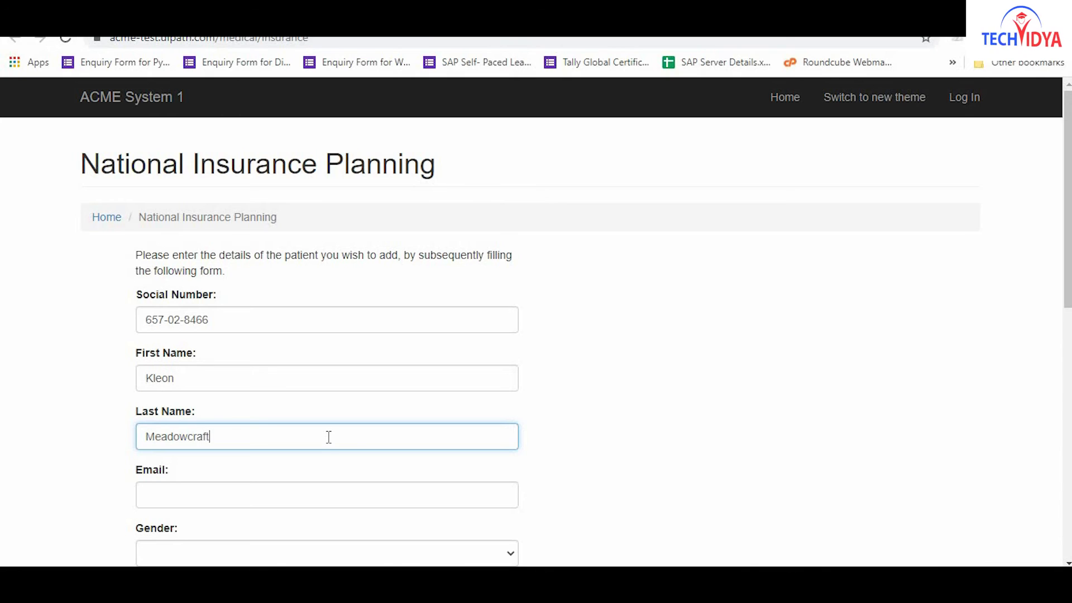
pyautogui.press('Tab')
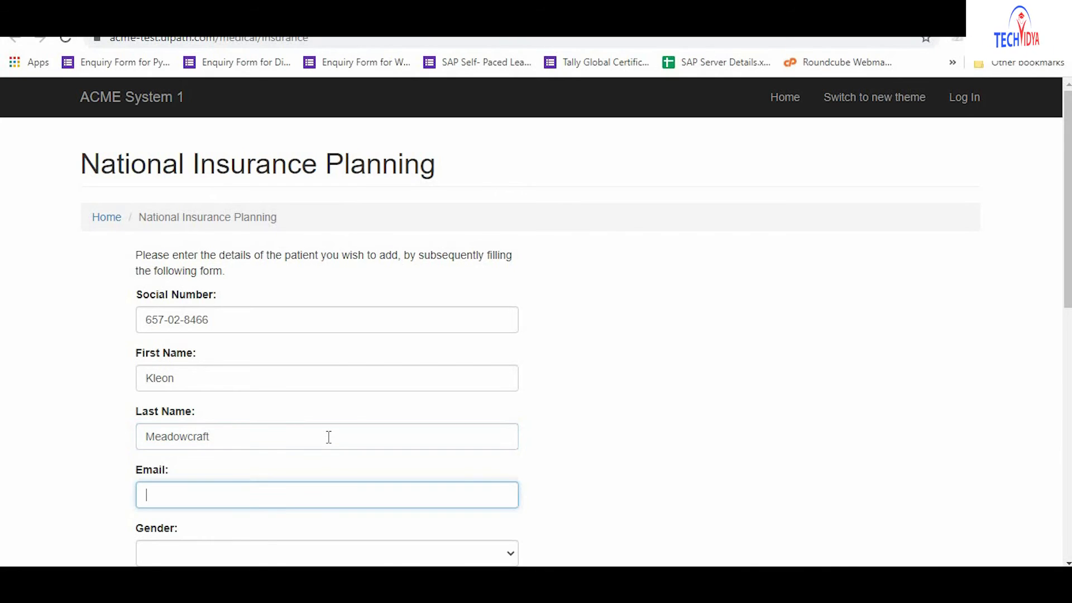
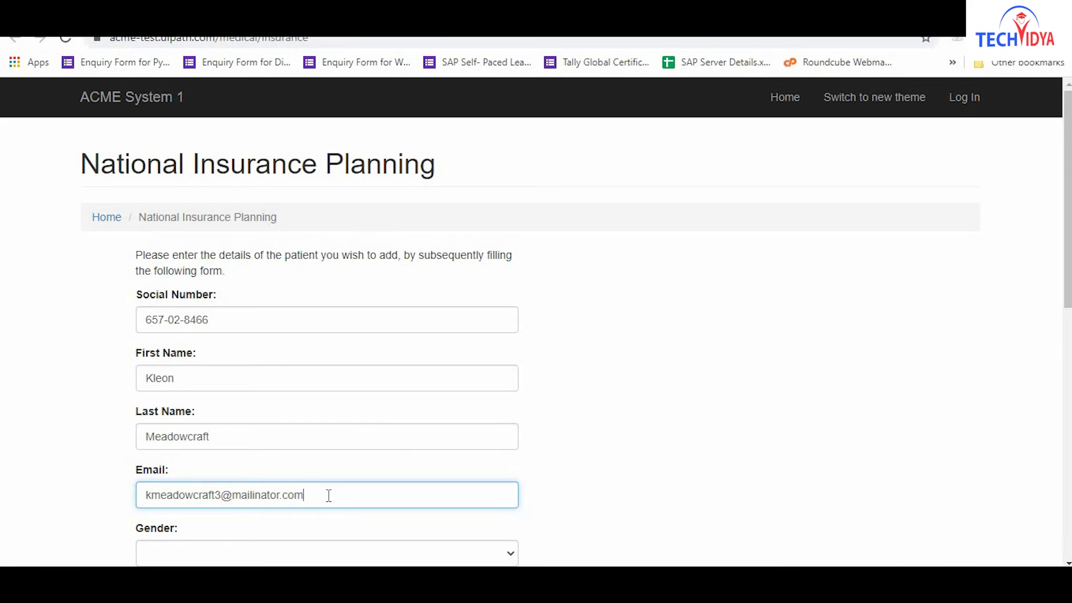
pyautogui.press('Tab')
pyautogui.write('Male')
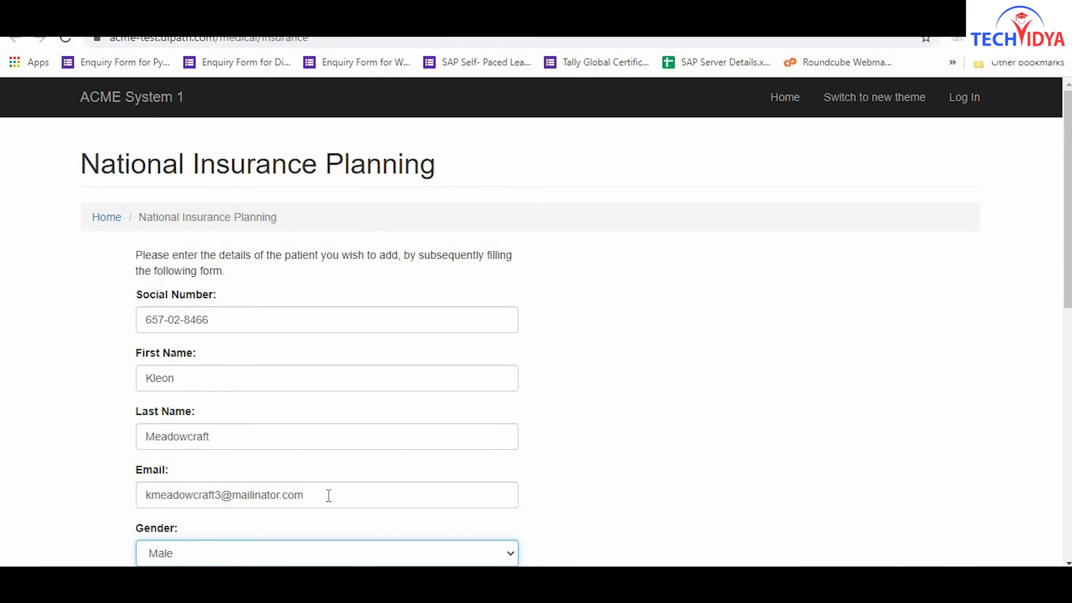
# Set care type Routine, diagnosis T65891S with its toxic-effect description, and procedure code 047E3EZ.
pyautogui.scroll(-5, 328, 495)
pyautogui.press('Tab')
pyautogui.press('Tab')
pyautogui.write('T65891S')
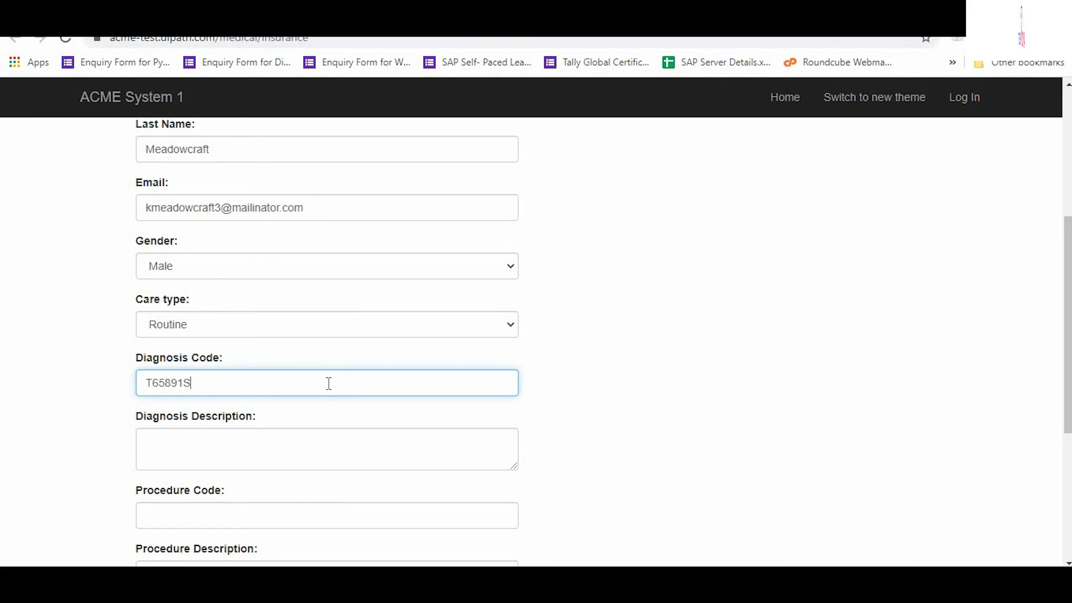
pyautogui.press('Tab')
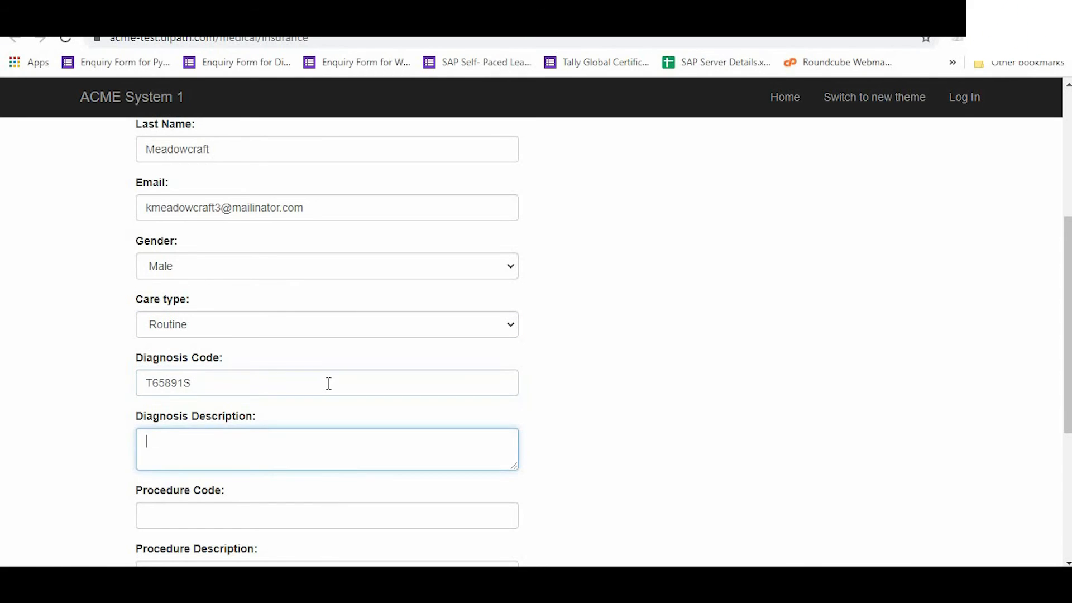
pyautogui.write('Toxic effect ')
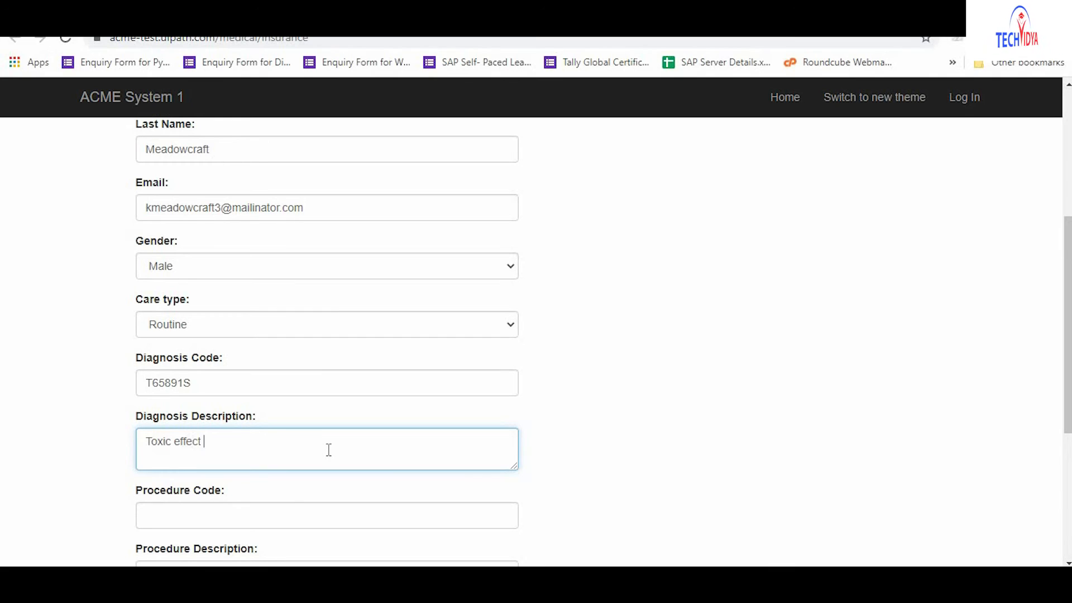
pyautogui.write('of other specified substance')
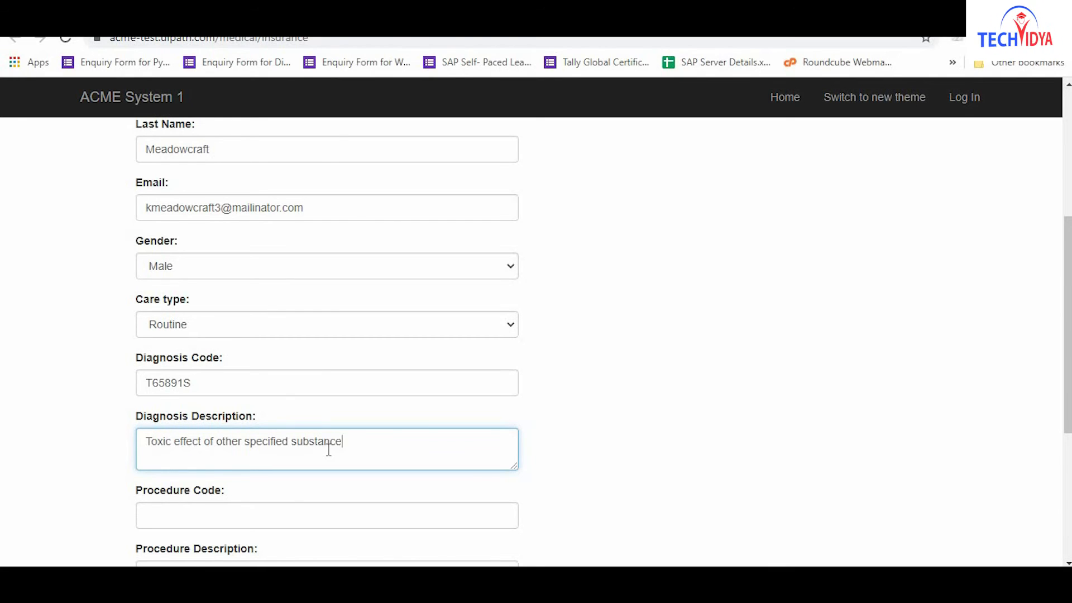
pyautogui.write('s, accidental (unintentional), sequela')
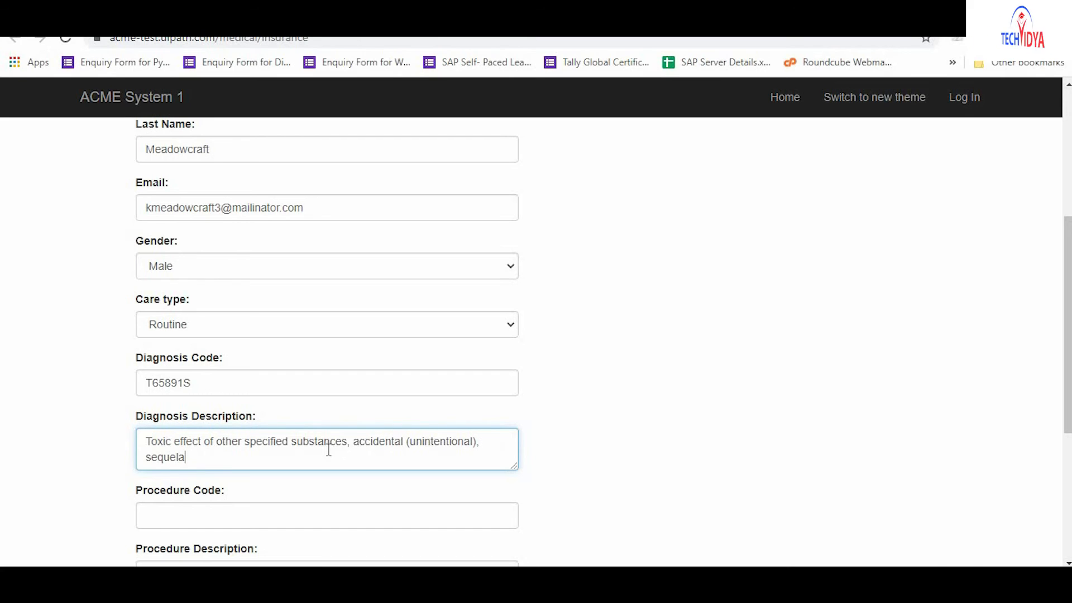
pyautogui.press('Tab')
pyautogui.write('047E3EZ')
# Fill procedure description 'Other orbitotomy' and medication 'Tizanidine', then save the patient details.
pyautogui.press('Tab')
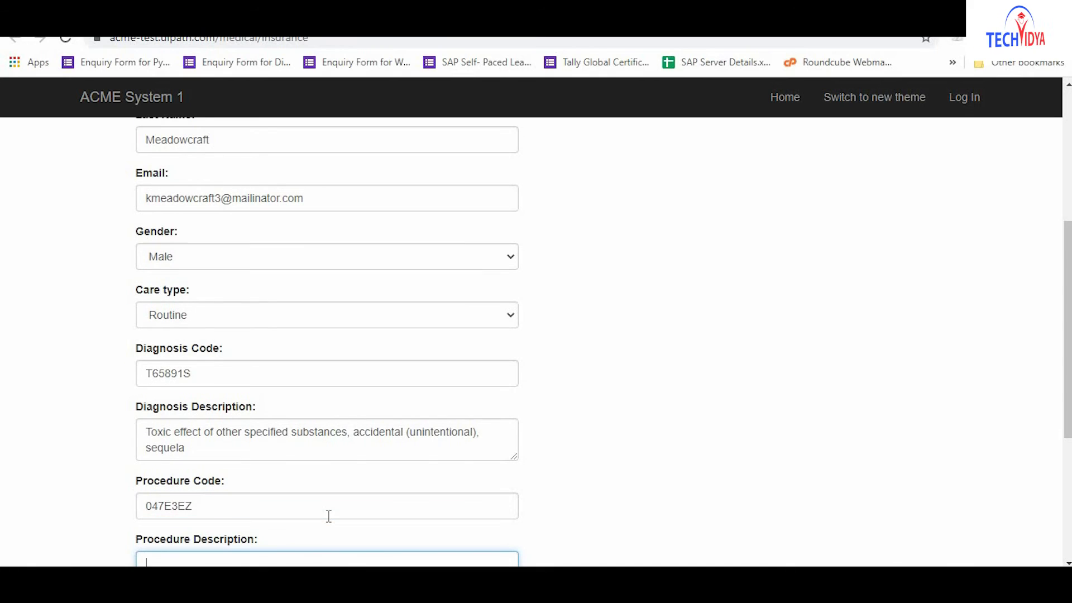
pyautogui.write('Other orbitotomy')
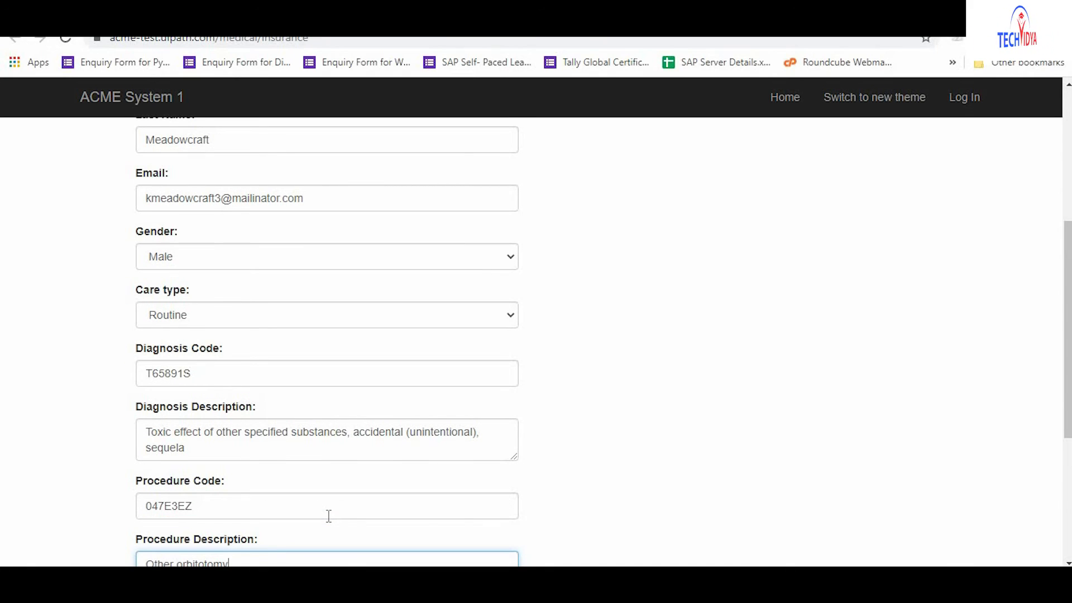
pyautogui.press('Tab')
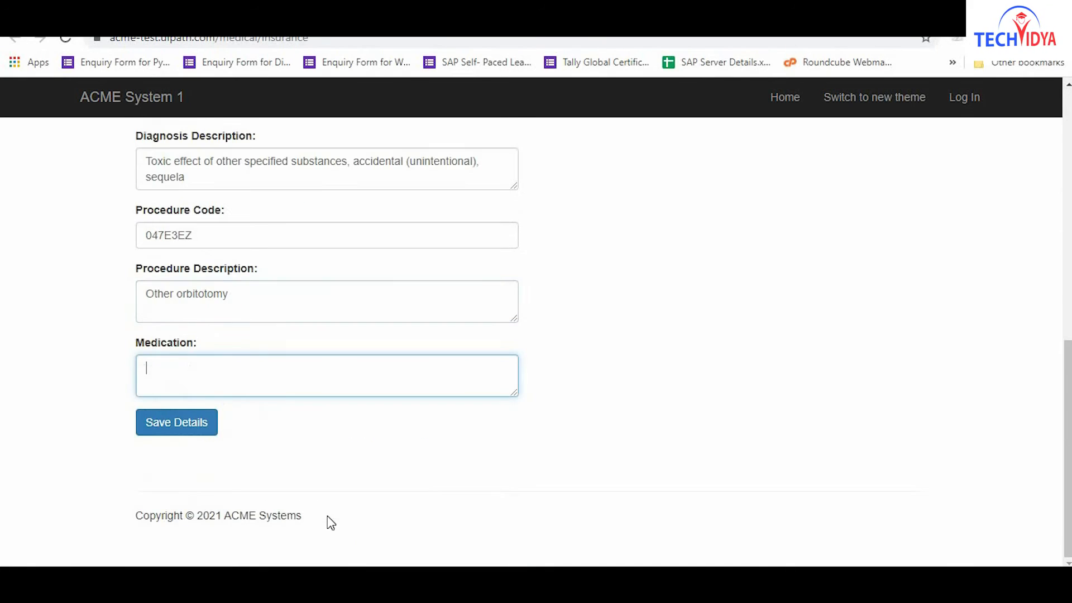
pyautogui.write('Tizanidine')
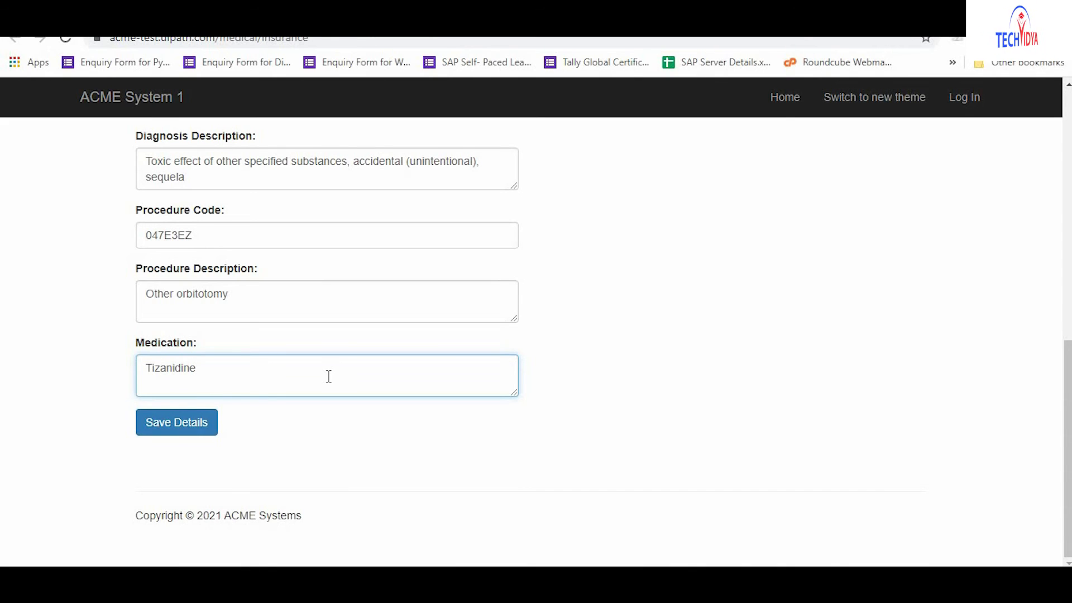
pyautogui.click(177, 426)
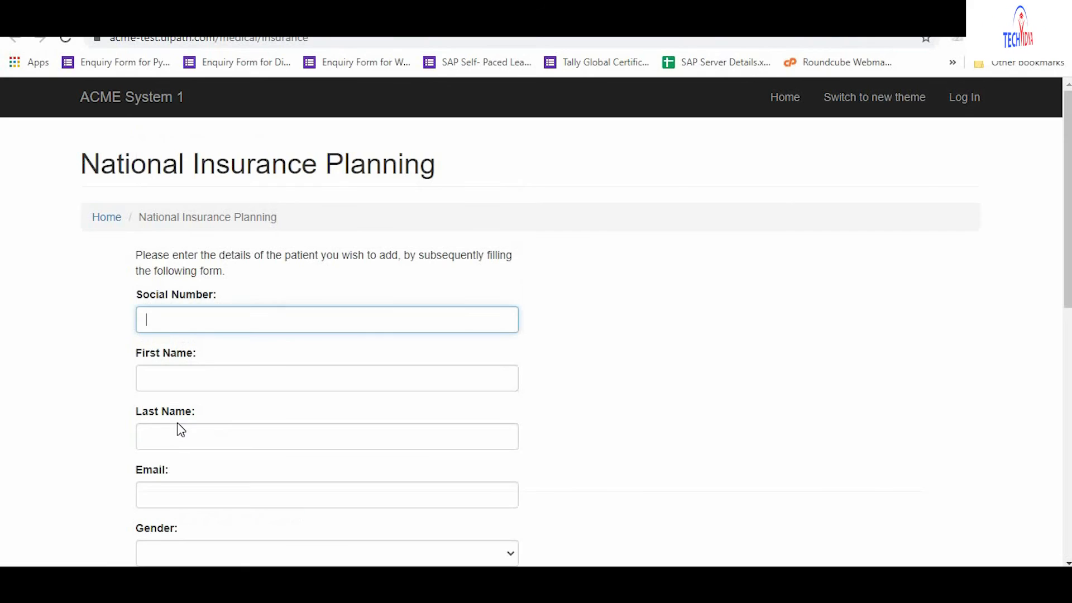
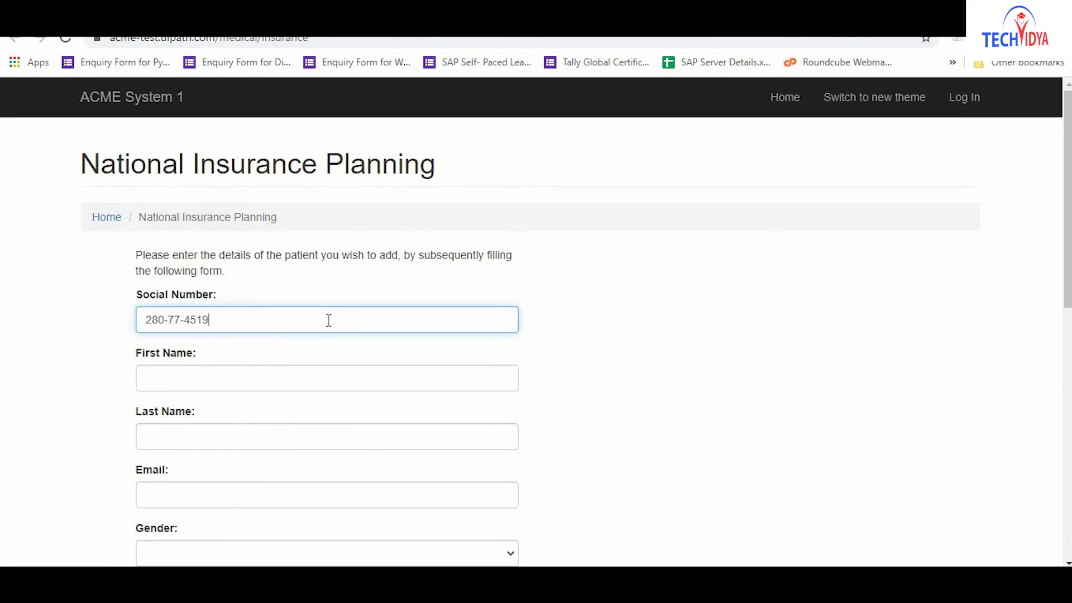
# Enter the new patient's social number, first and last name, e-mail, and Gender Male.
pyautogui.press('Tab')
pyautogui.click(329, 378)
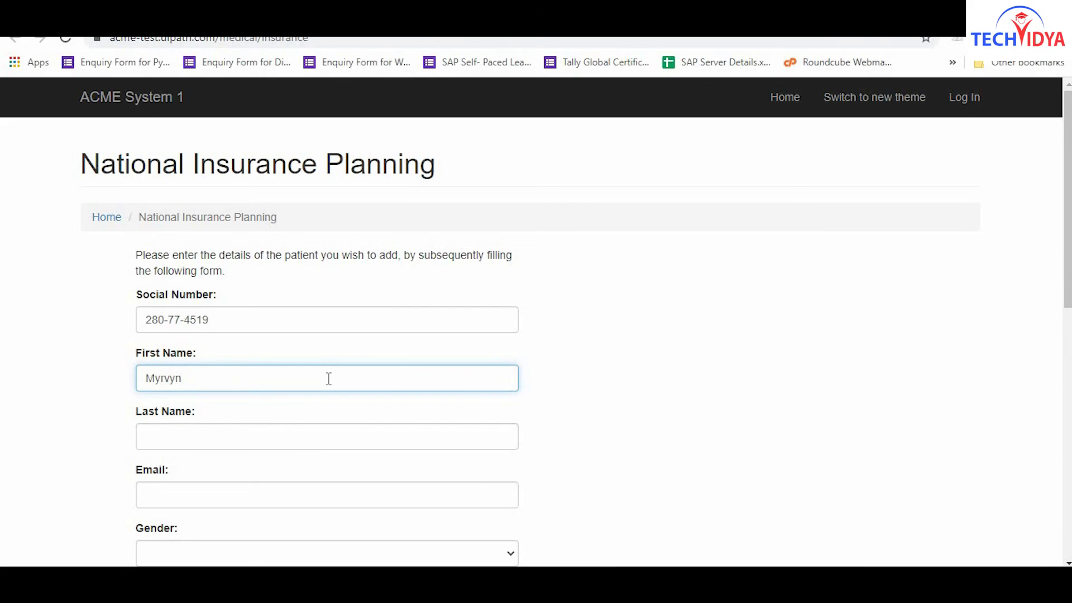
pyautogui.press('Tab')
pyautogui.click(328, 437)
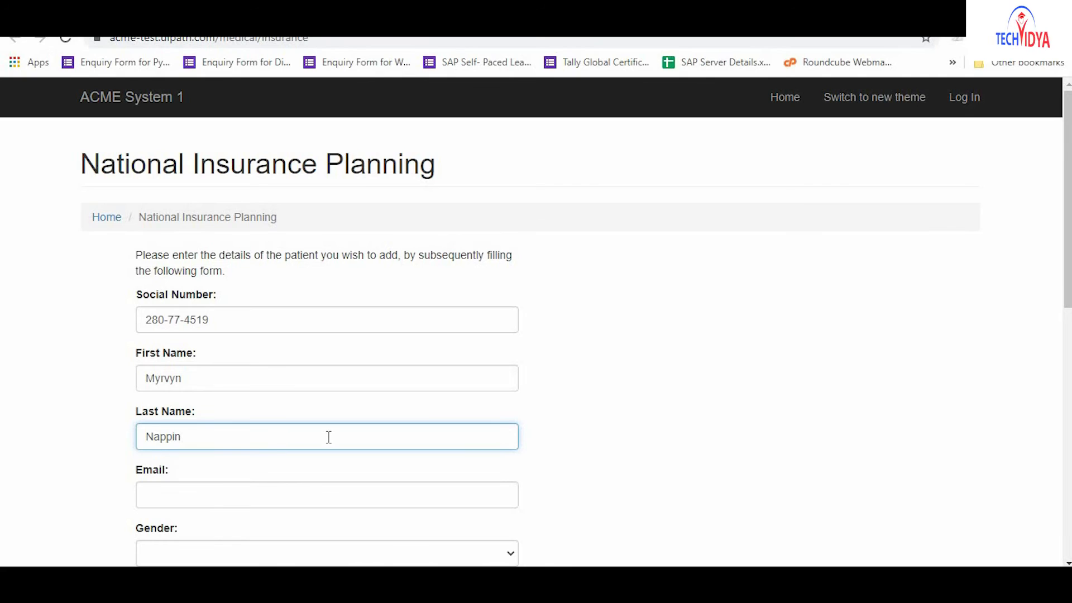
pyautogui.press('Tab')
pyautogui.click(329, 496)
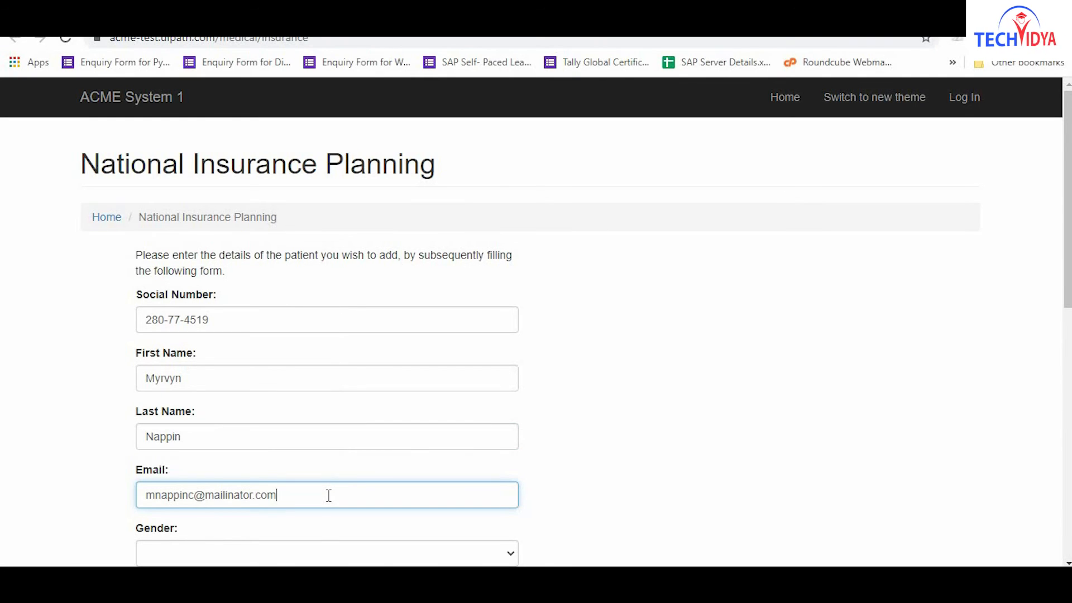
pyautogui.press('Tab')
pyautogui.press('m')
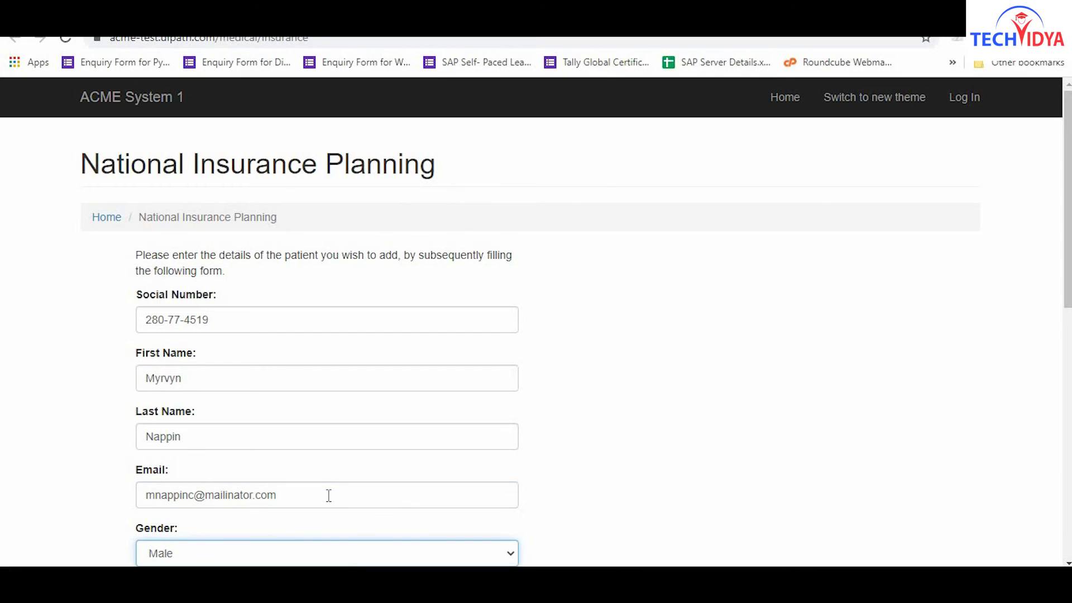
# Set care type Urgent, diagnosis S62611A with its finger-fracture description, and procedure code 0Q924ZX.
pyautogui.press('Tab')
pyautogui.press('u')
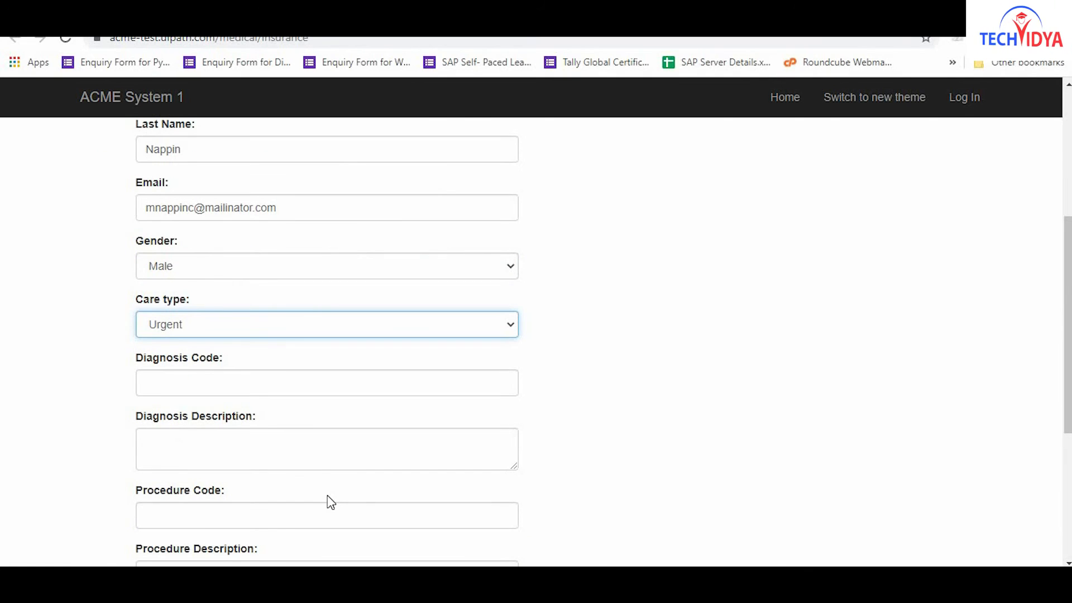
pyautogui.press('Tab')
pyautogui.write('S62611A')
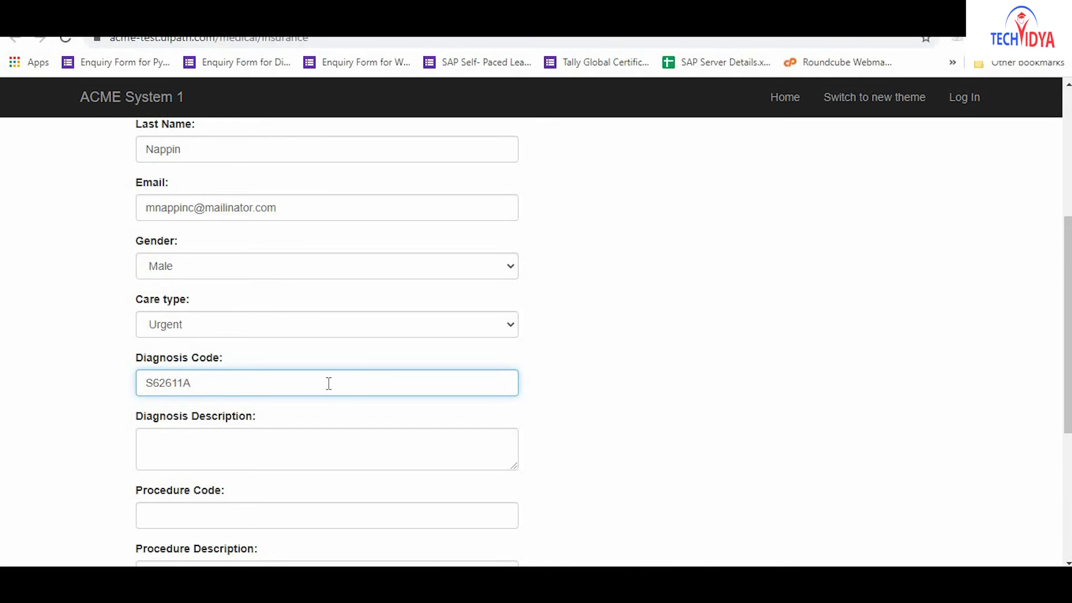
pyautogui.press('Tab')
pyautogui.write('Displaced fracture of proximal phalanx of left index finger, initial encounter for closed fracture')
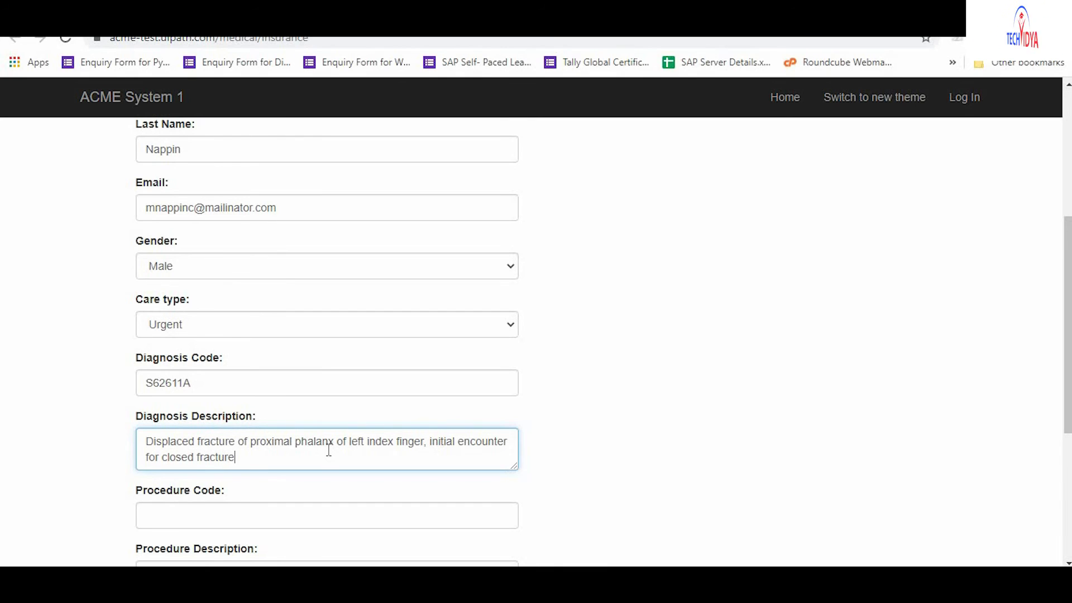
pyautogui.press('Tab')
pyautogui.write('0Q924ZX')
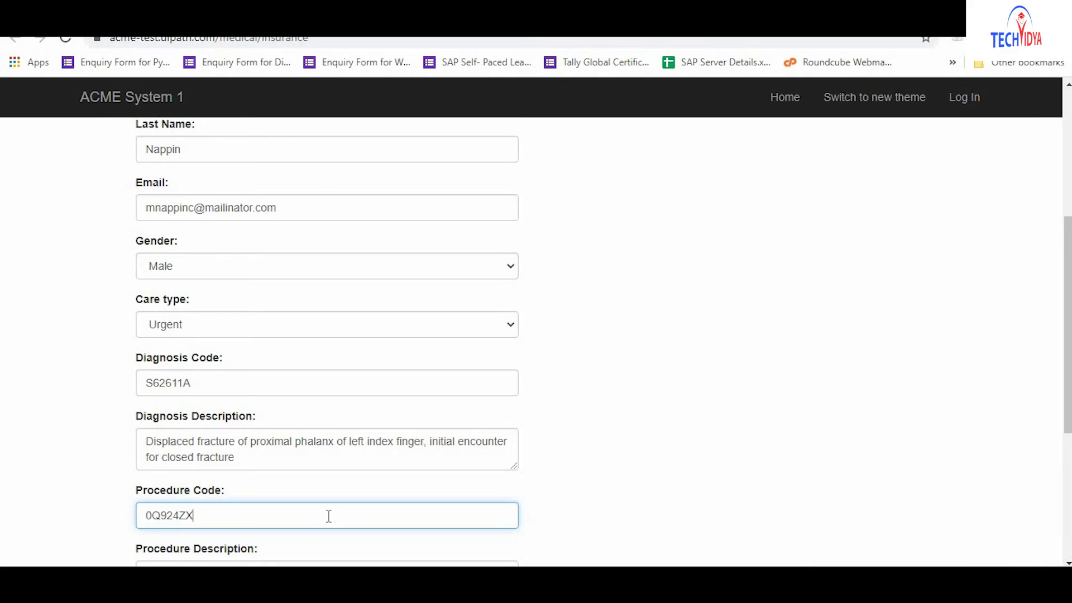
# Add procedure 'Angiocardiography of right heart structures' and medication 'OCTINOXATE and TITANIUM DIOXIDE', save, then enter the next social number.
pyautogui.press('Tab')
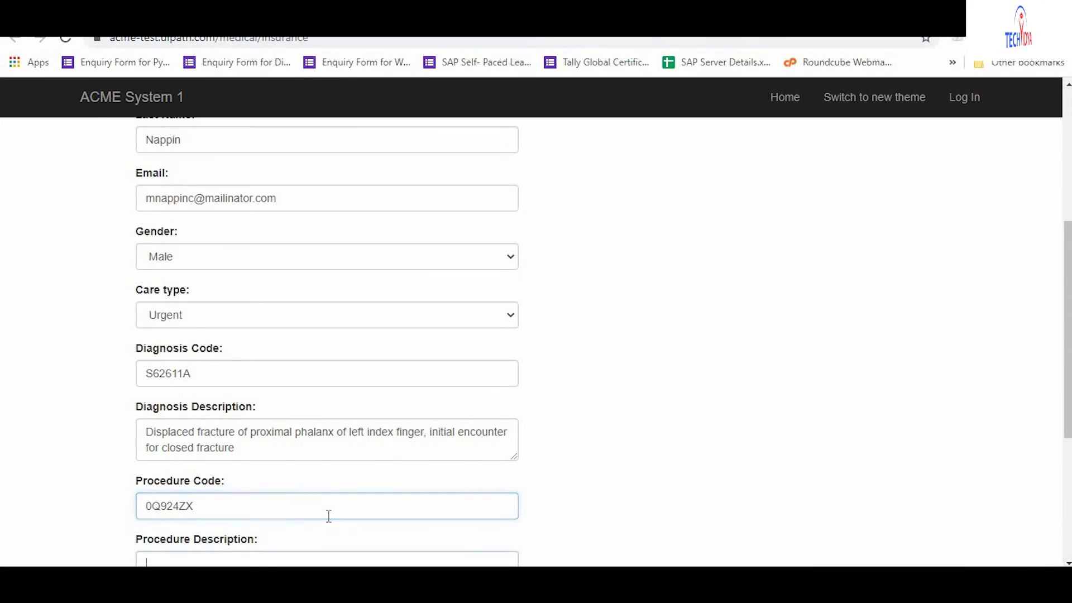
pyautogui.write('Angiocardiog')
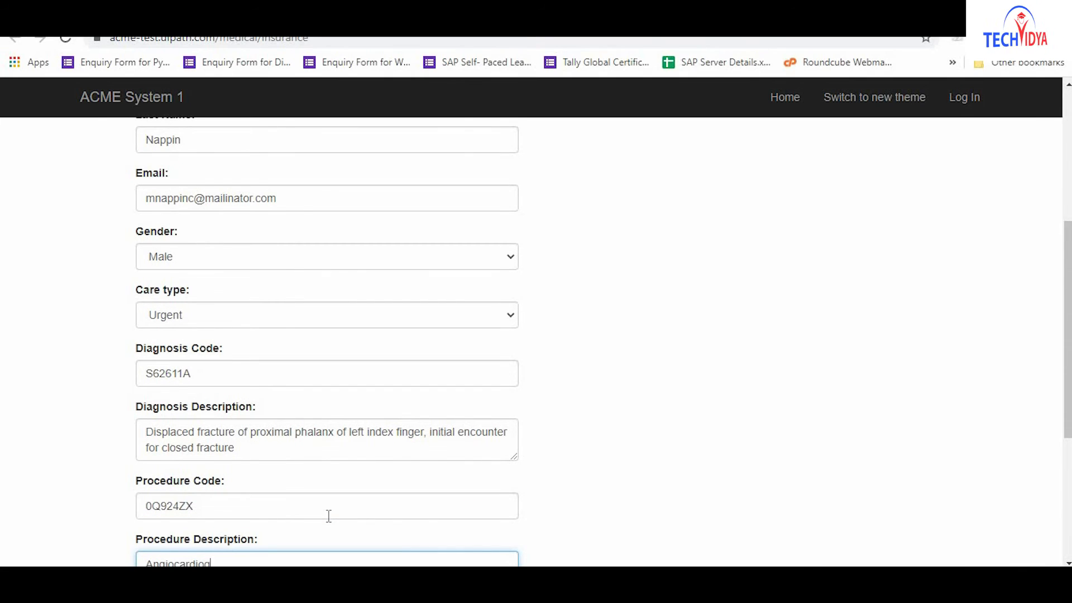
pyautogui.write('raphy of right heart structures')
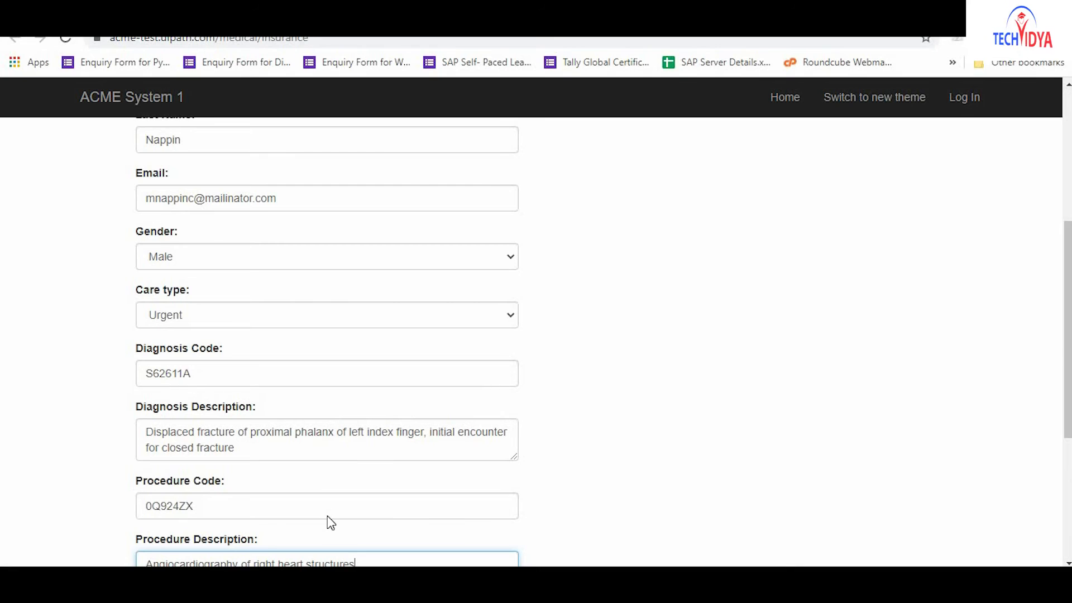
pyautogui.press('Tab')
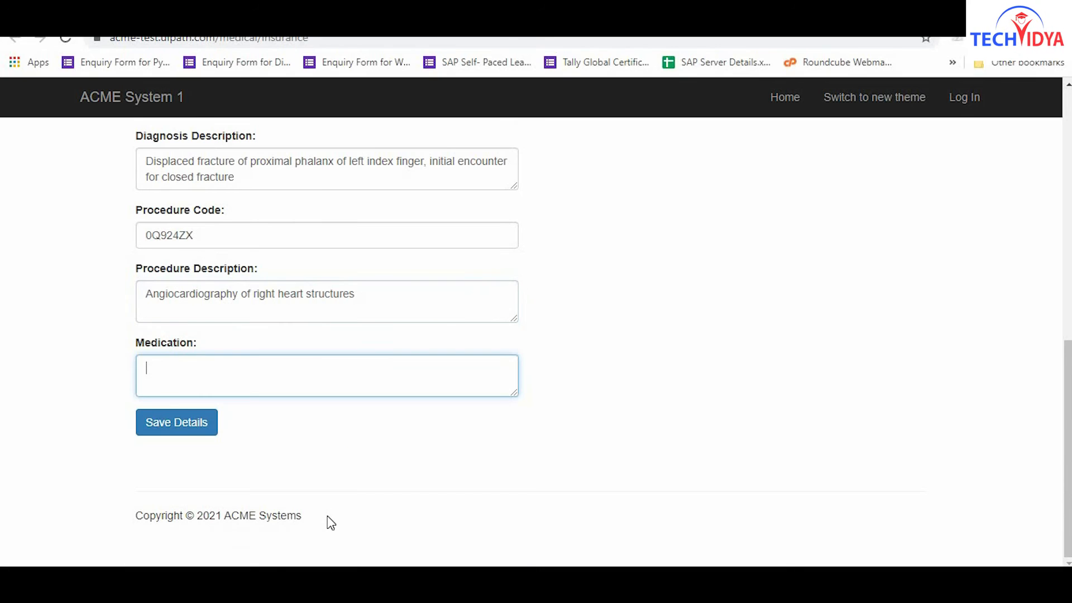
pyautogui.write('OCTI')
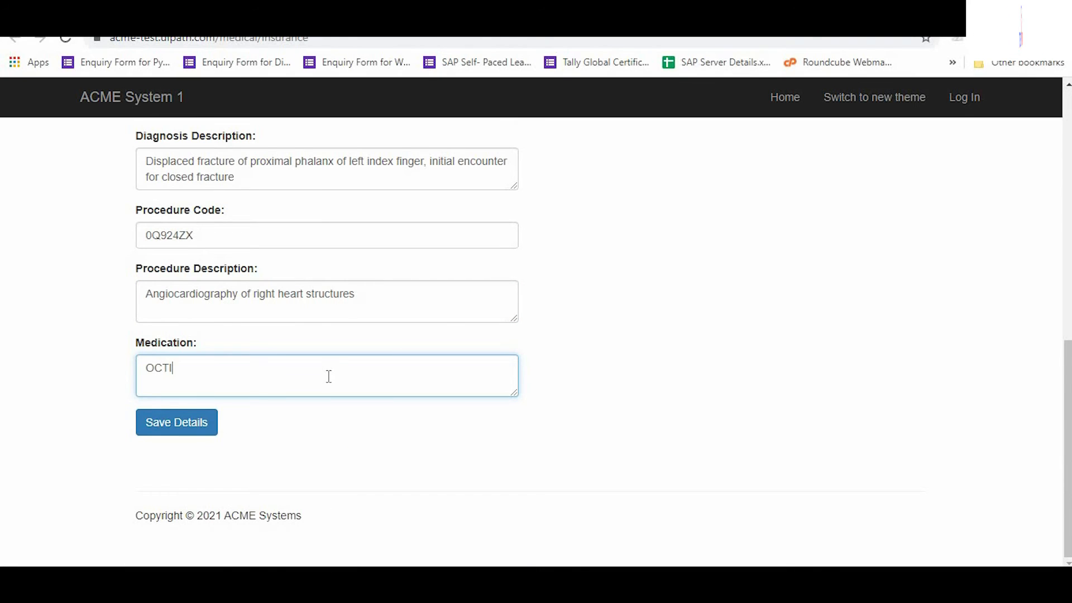
pyautogui.write('NOXATE and TITANIU')
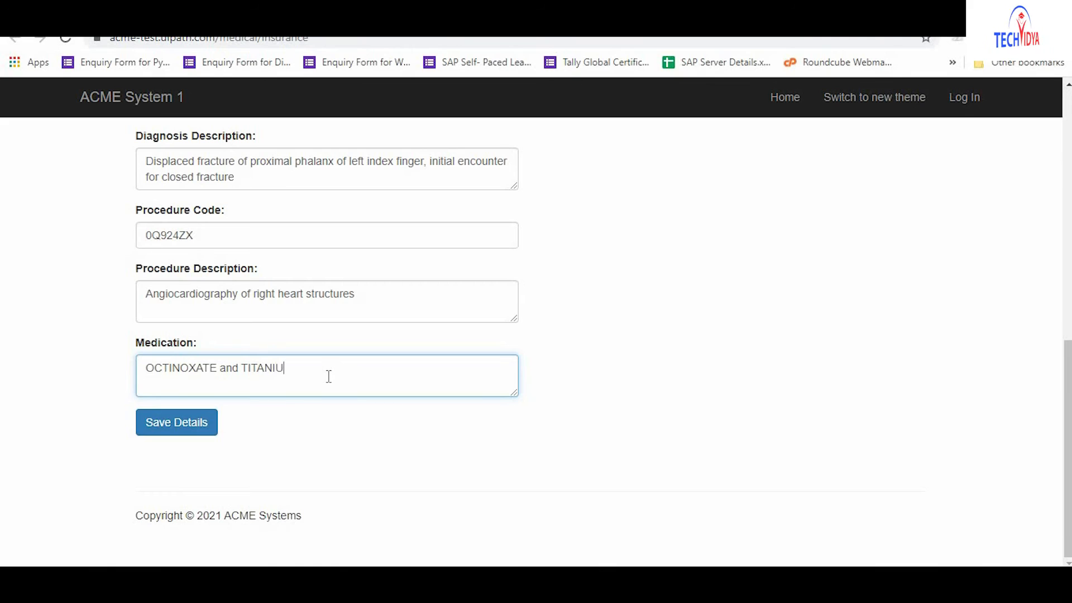
pyautogui.write('M DIOXIDE')
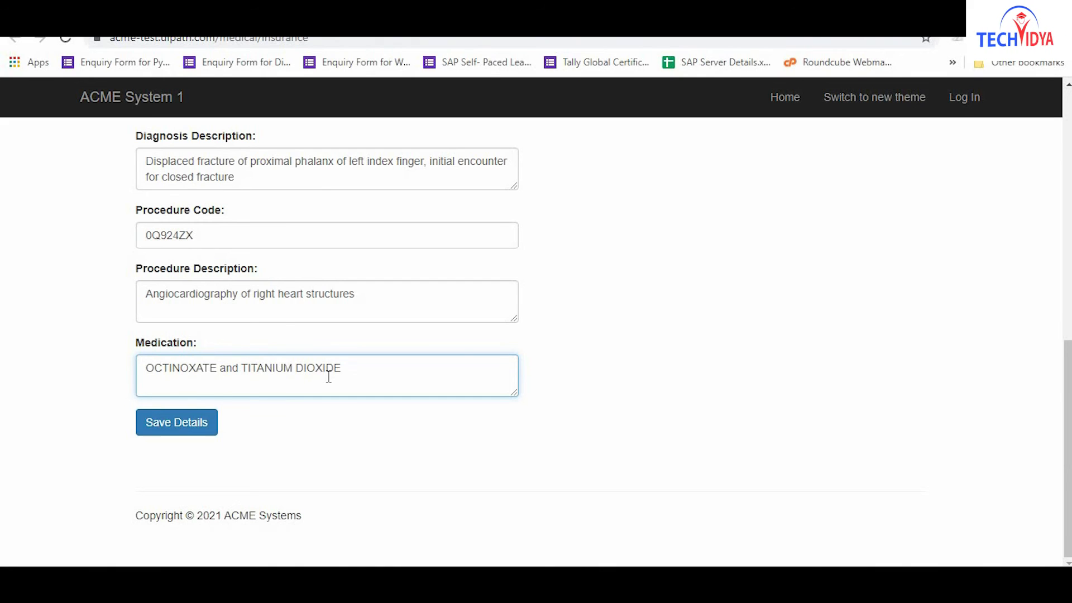
pyautogui.click(176, 429)
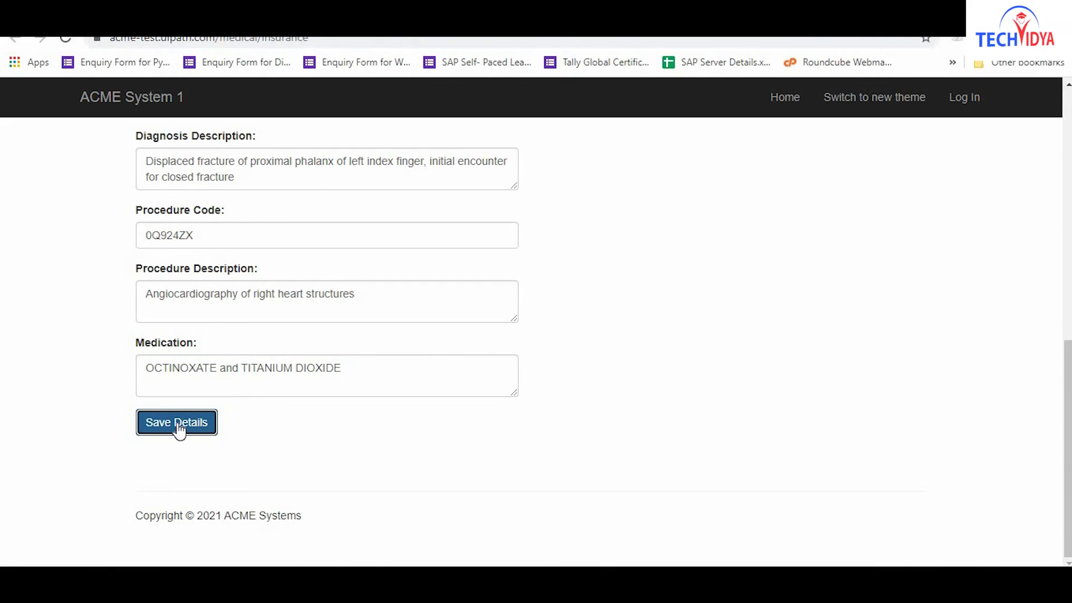
pyautogui.click(329, 320)
# Fill in the next patient's first name, last name, and e-mail address.
pyautogui.press('Tab')
pyautogui.click(329, 378)
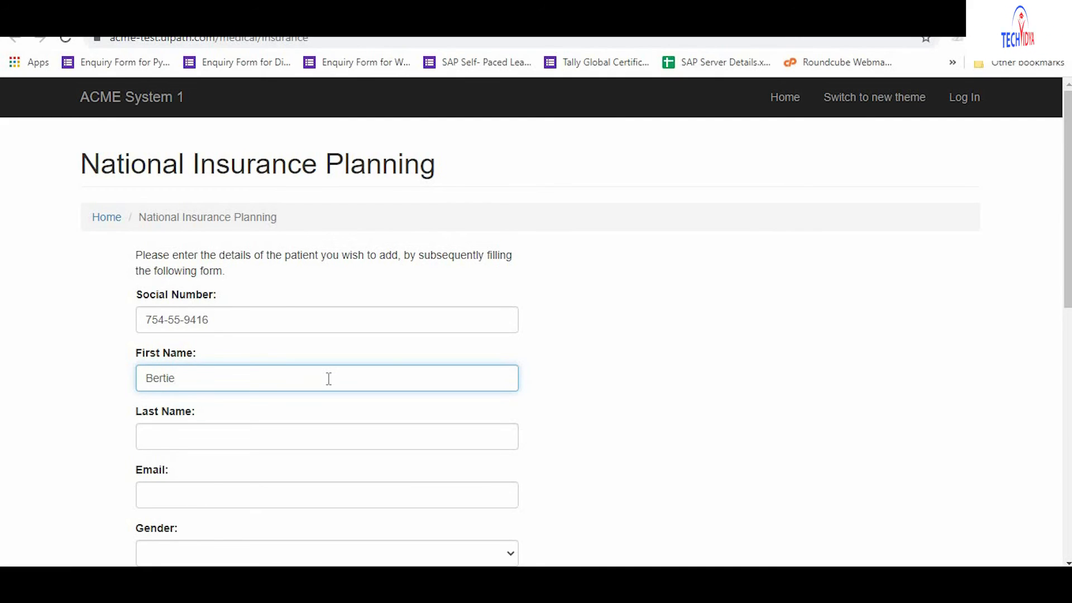
pyautogui.press('Tab')
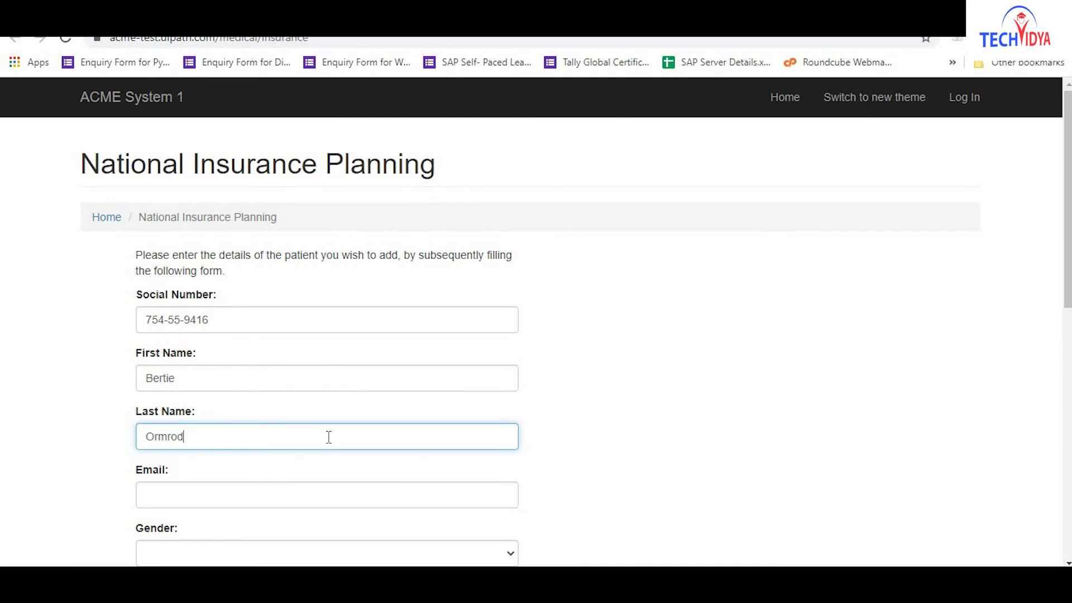
pyautogui.press('Tab')
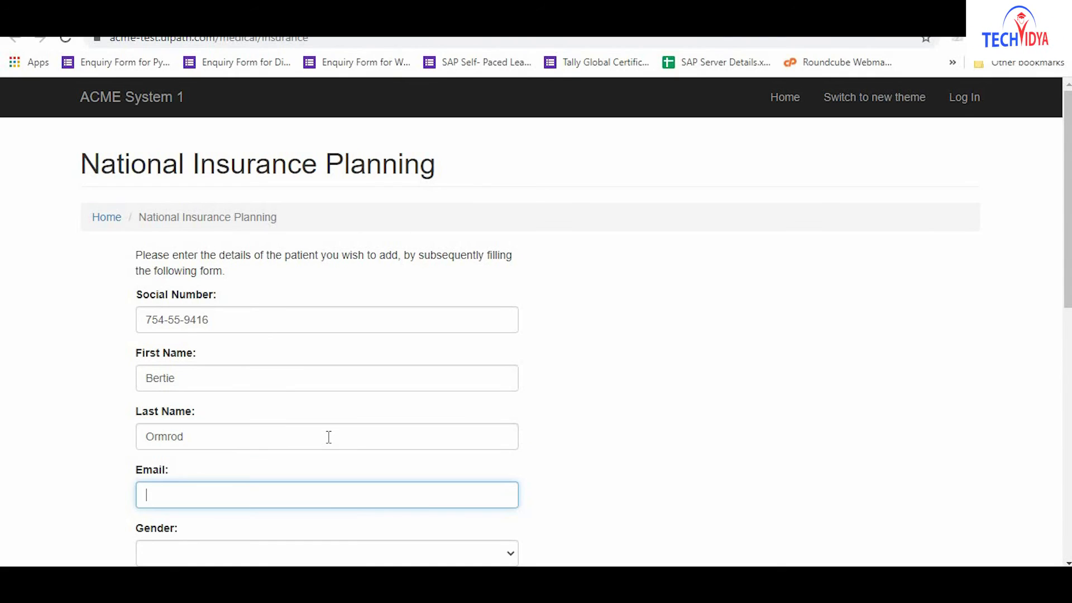
pyautogui.click(329, 495)
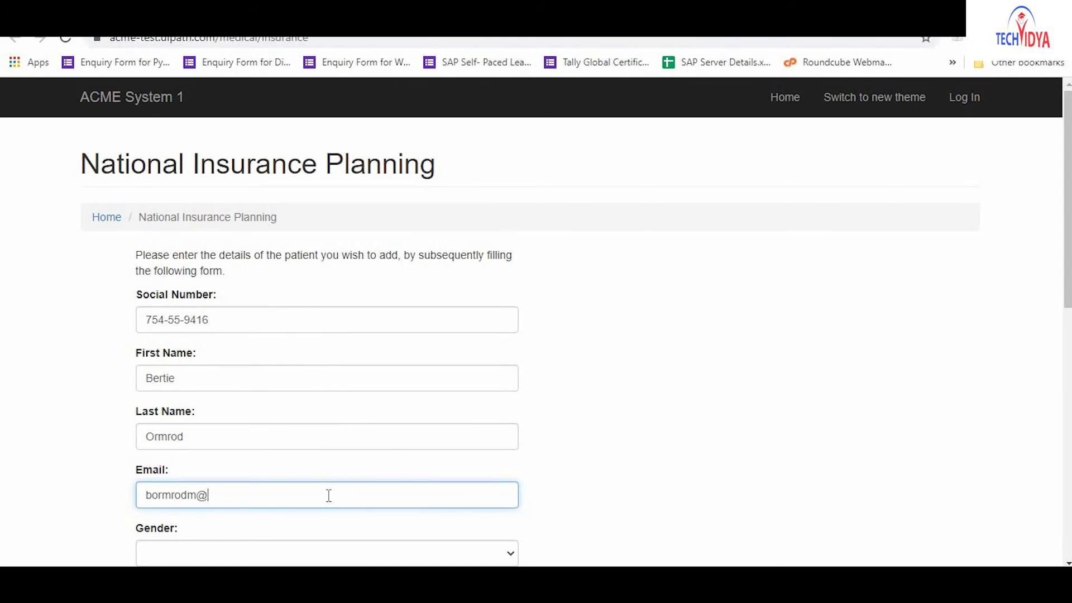
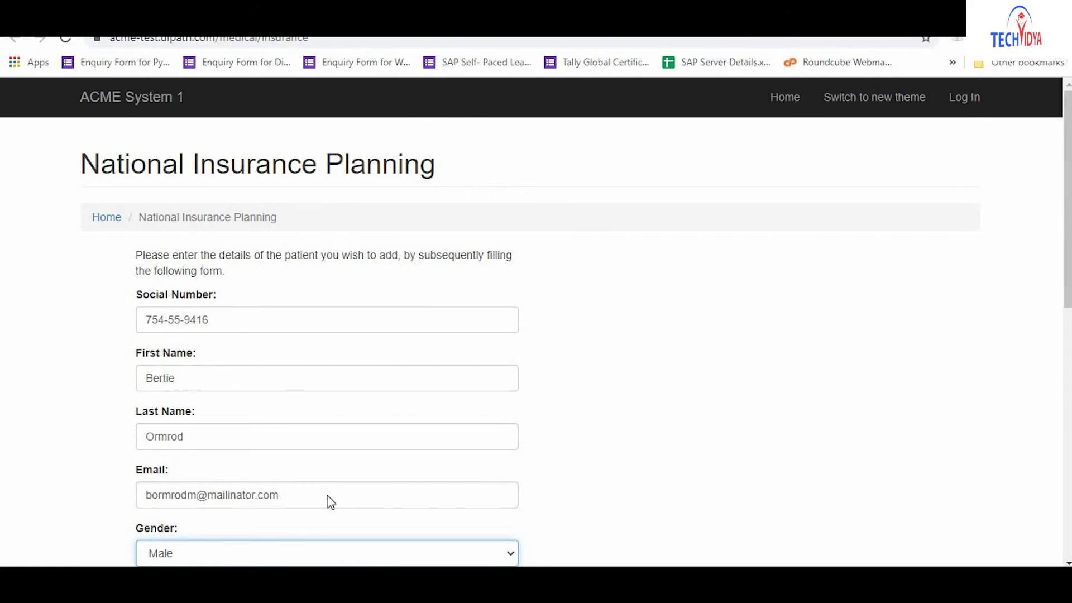
# Enter diagnosis code N988, 'Other complications associated with artificial fertilization'.
pyautogui.press('Tab')
pyautogui.write('N988')
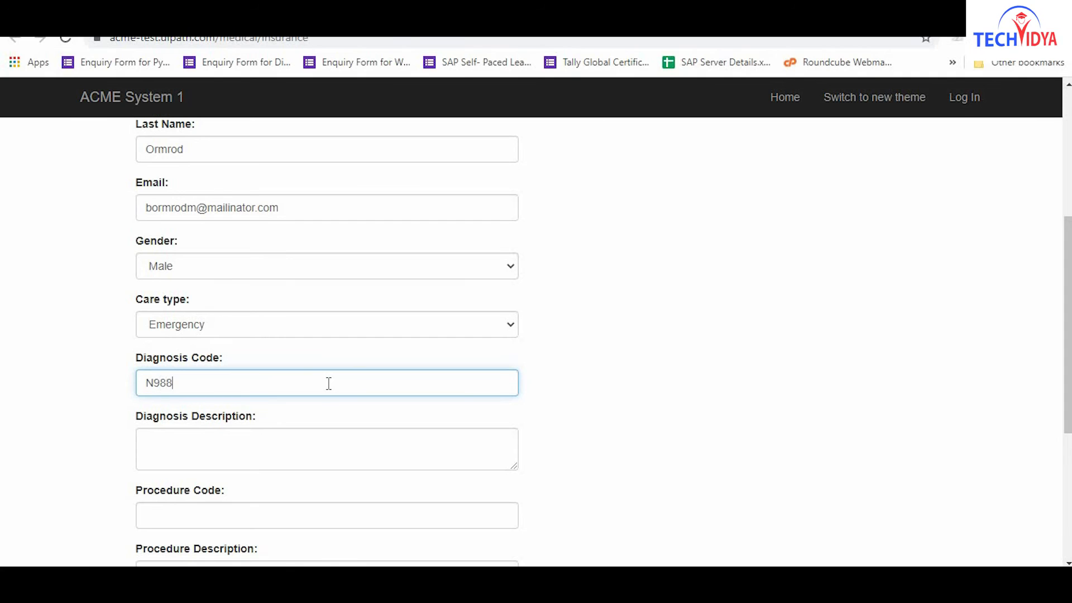
pyautogui.press('Tab')
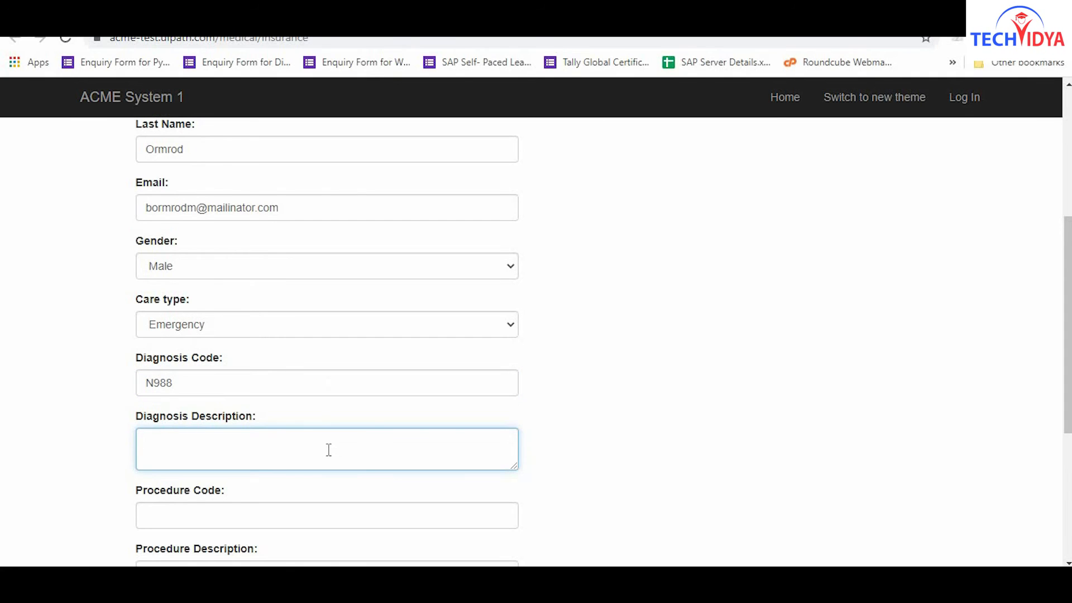
pyautogui.write('Other complications ')
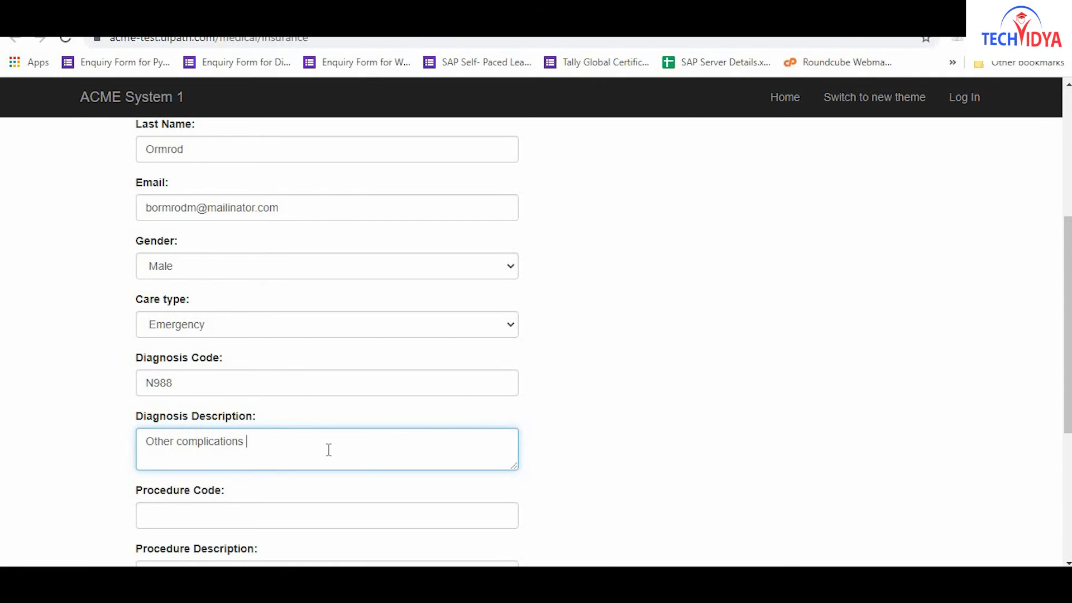
pyautogui.write('associated with artificial f')
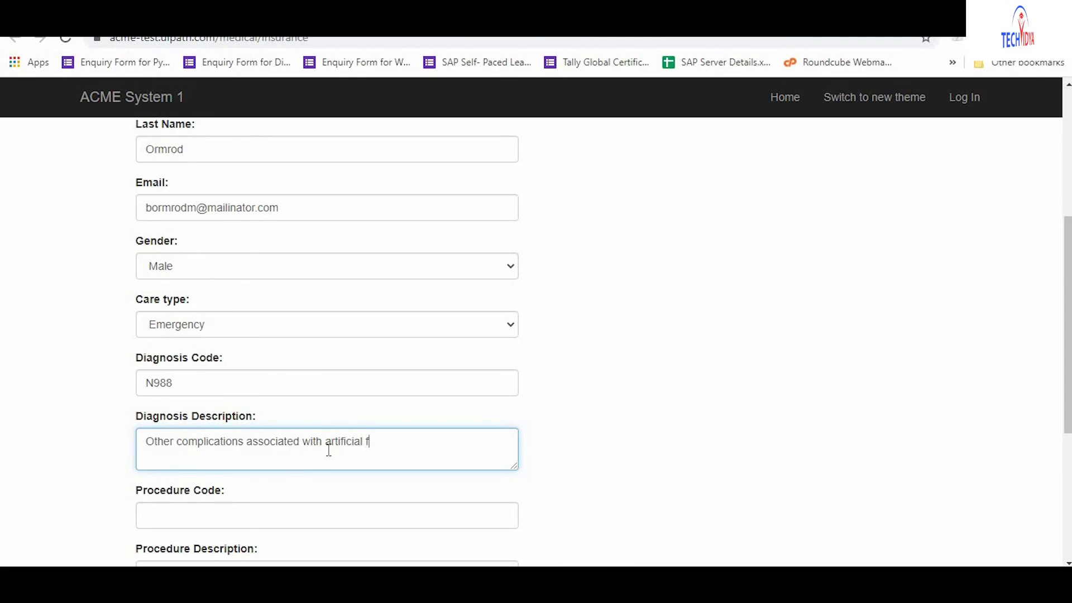
pyautogui.write('ertilization')
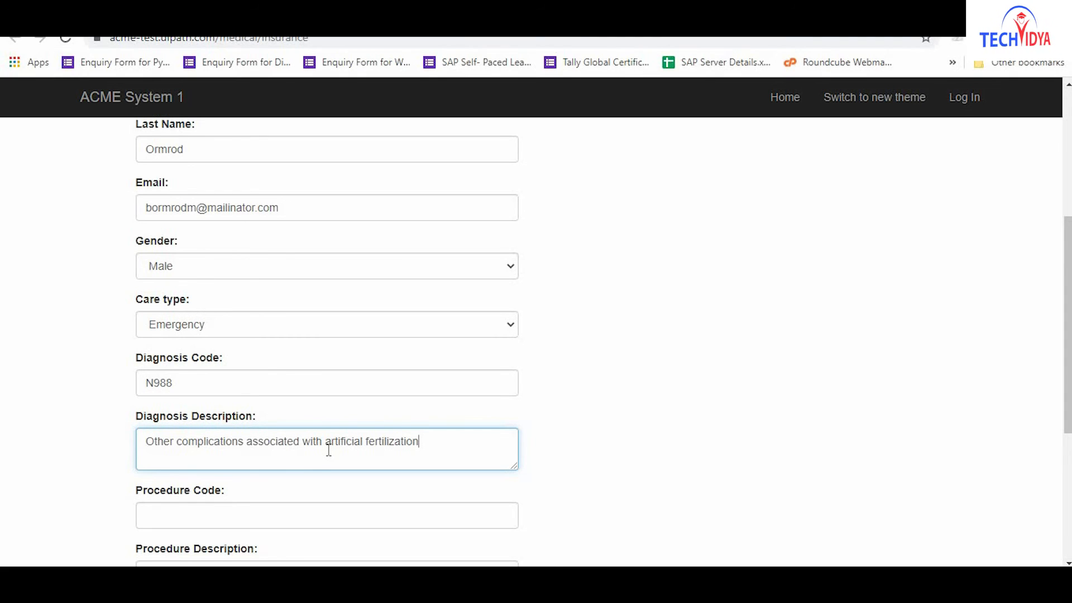
# Enter procedure 0RG437J 'Other diagnostic ultrasound' and medication Zinc Oxide.
pyautogui.click(329, 516)
pyautogui.write('0RG437J')
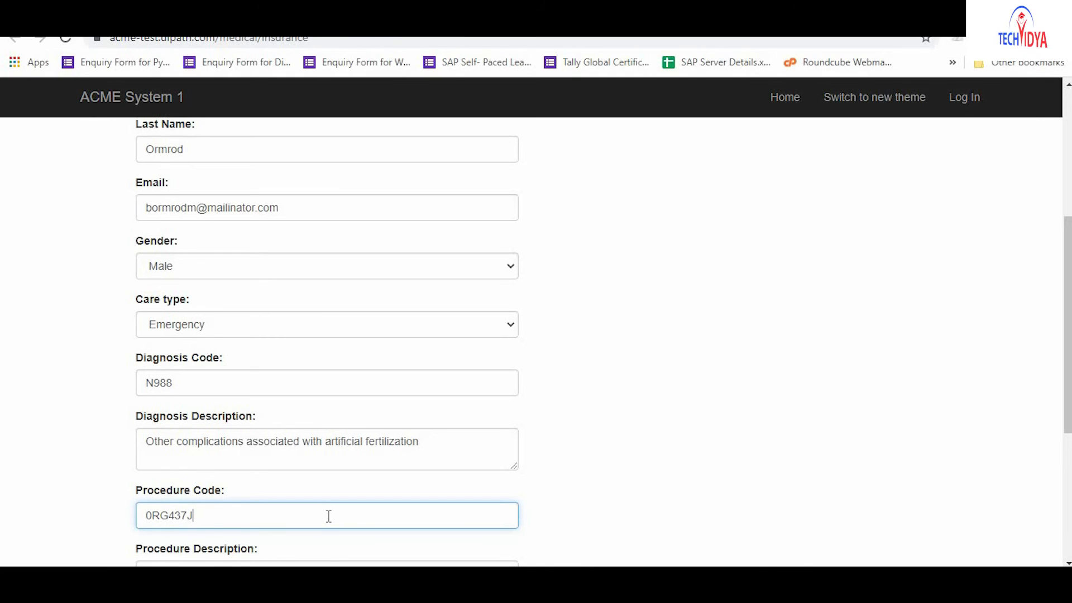
pyautogui.press('Tab')
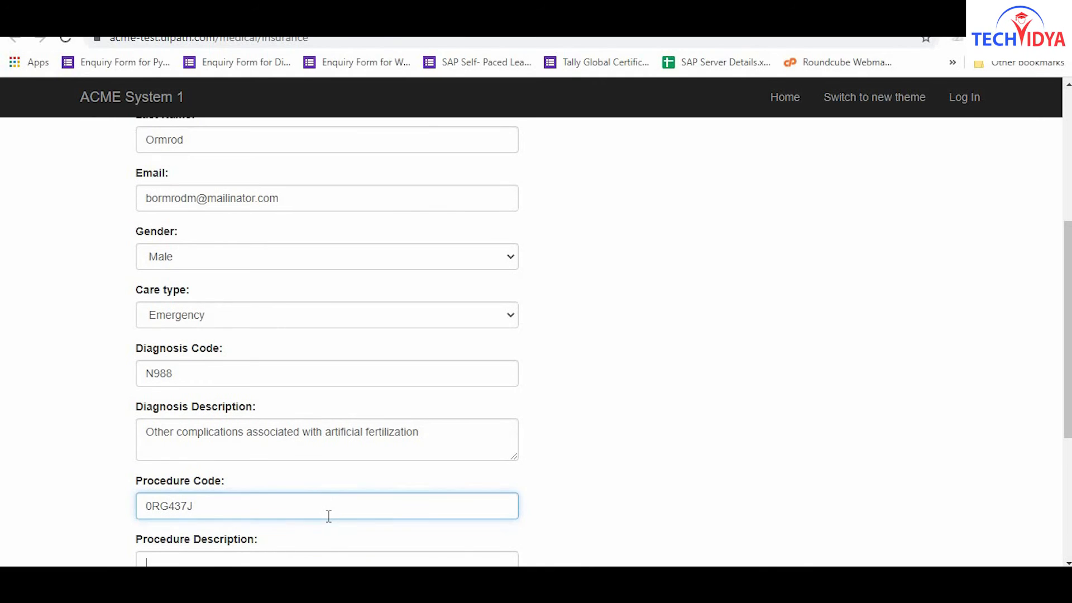
pyautogui.write('Other diagn')
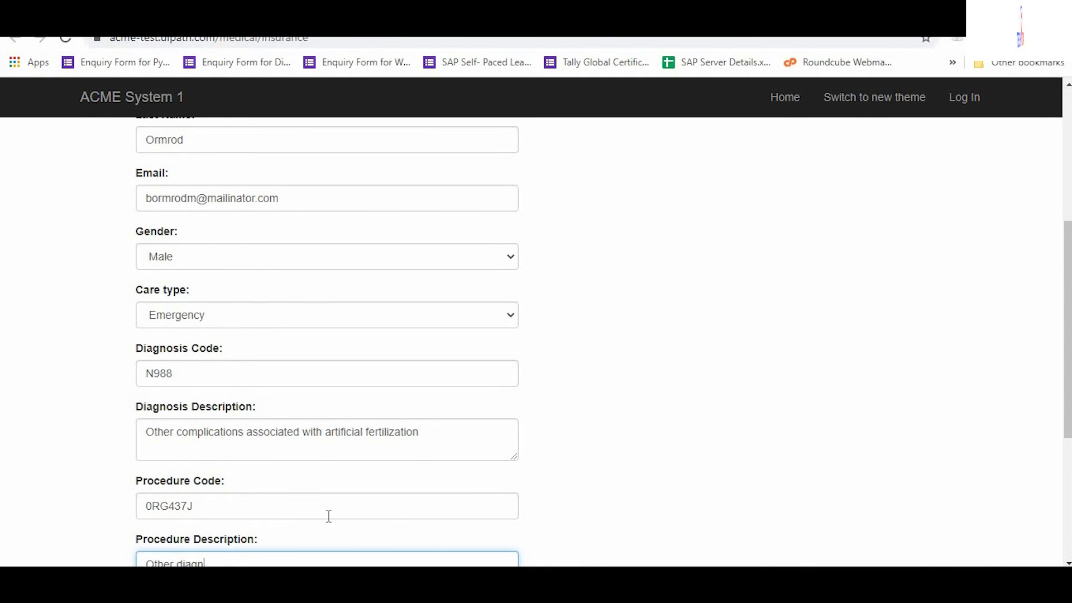
pyautogui.write('ostic ultrasound')
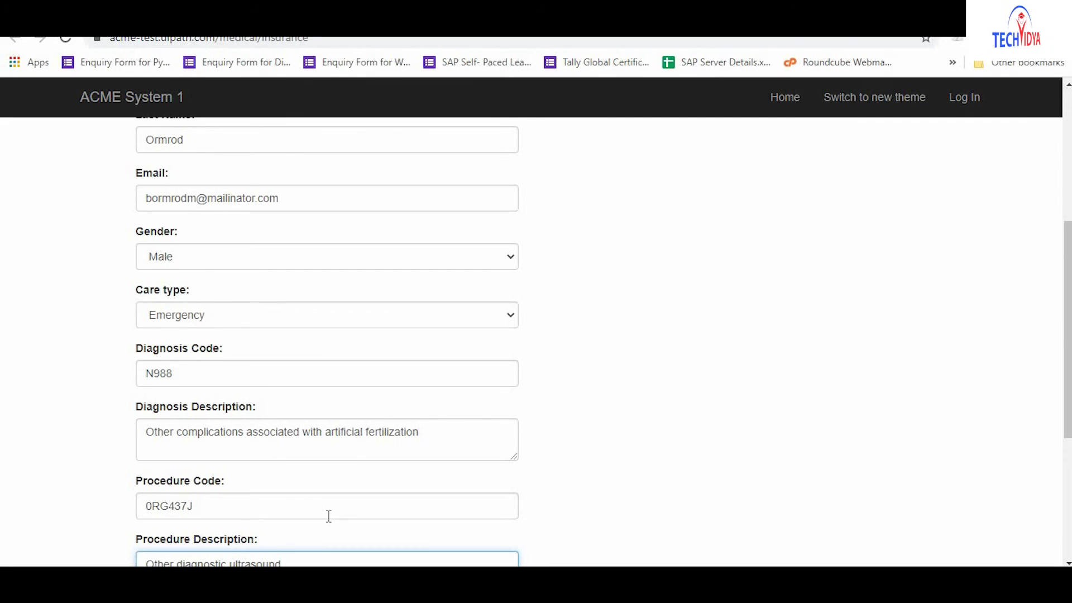
pyautogui.press('Tab')
pyautogui.write('Zinc Oxide')
# Save the form and enter the next patient's social number on the new form.
pyautogui.click(176, 428)
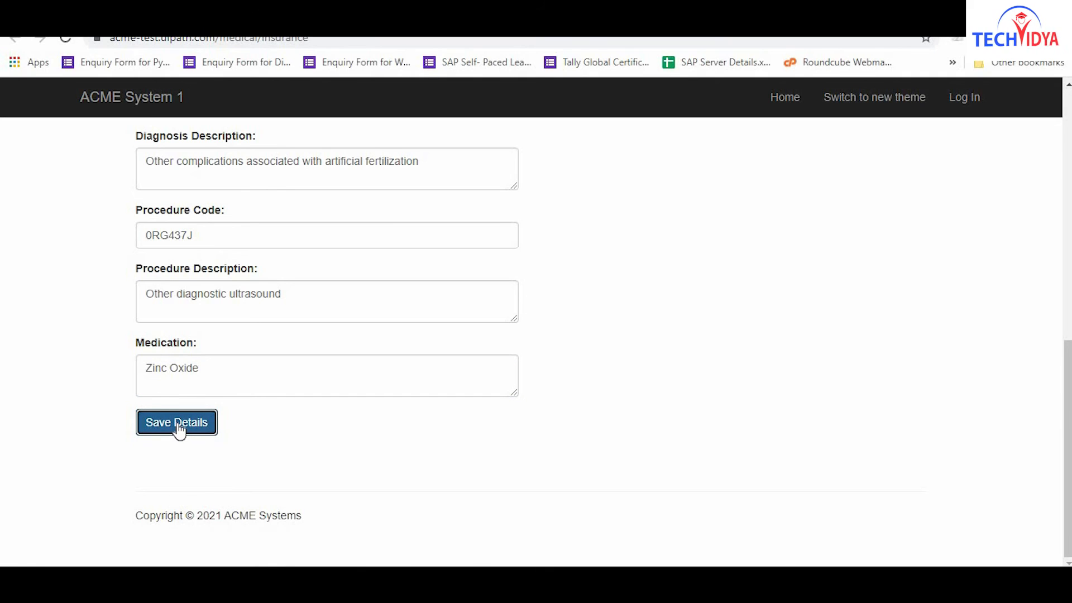
pyautogui.click(328, 319)
pyautogui.click(329, 377)
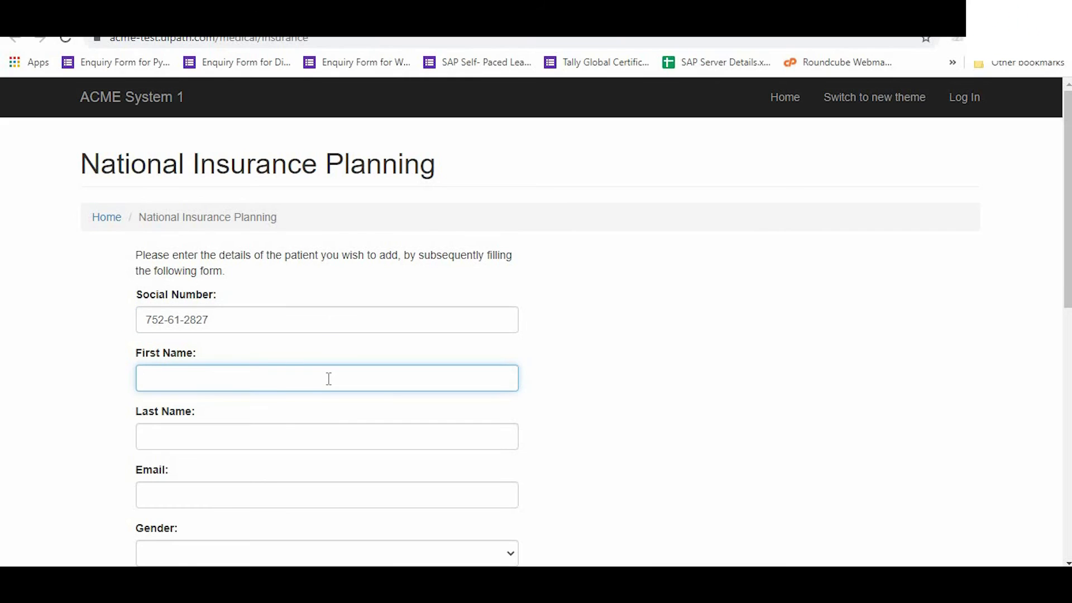
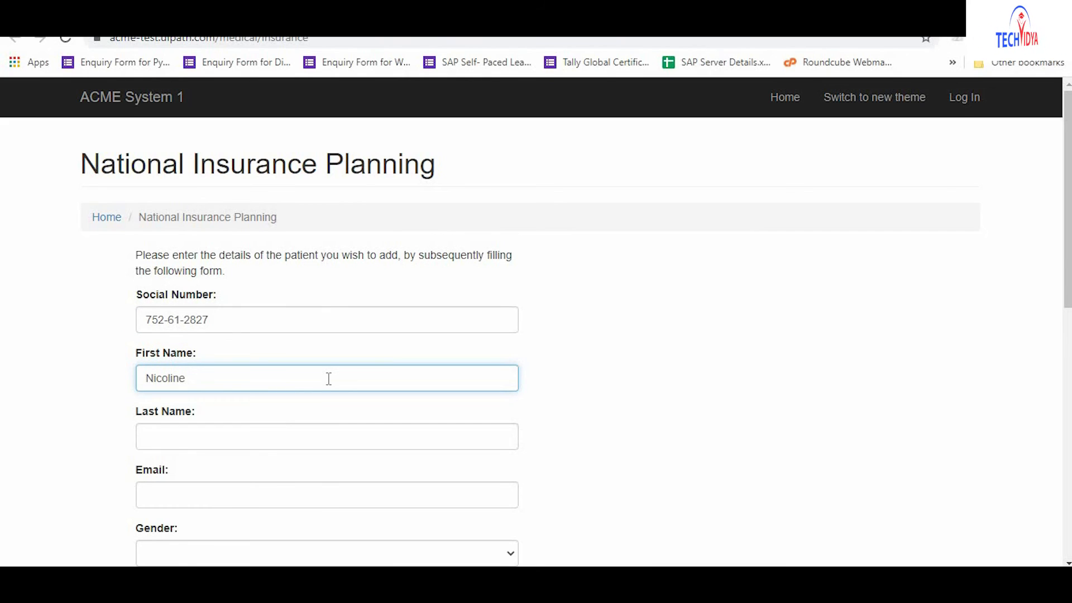
# Enter the patient's first name, last name and e-mail address.
pyautogui.click(328, 436)
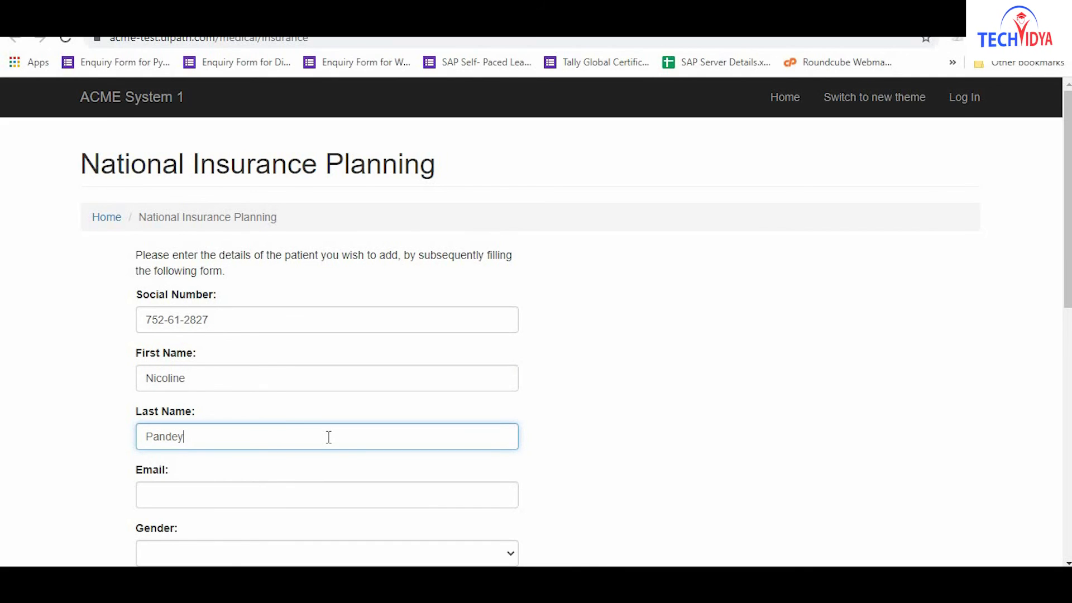
pyautogui.click(329, 496)
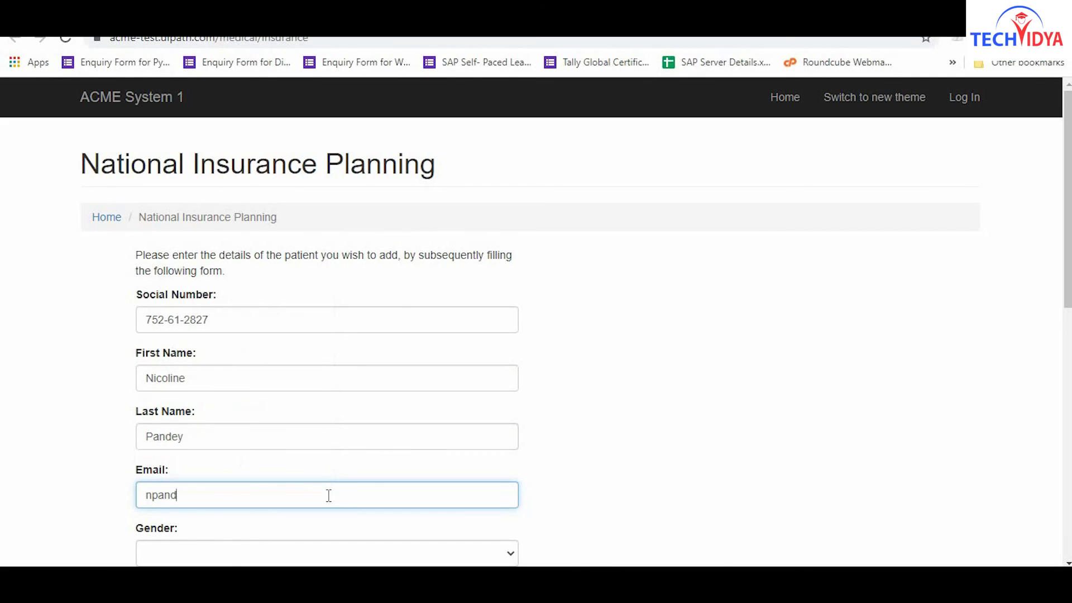
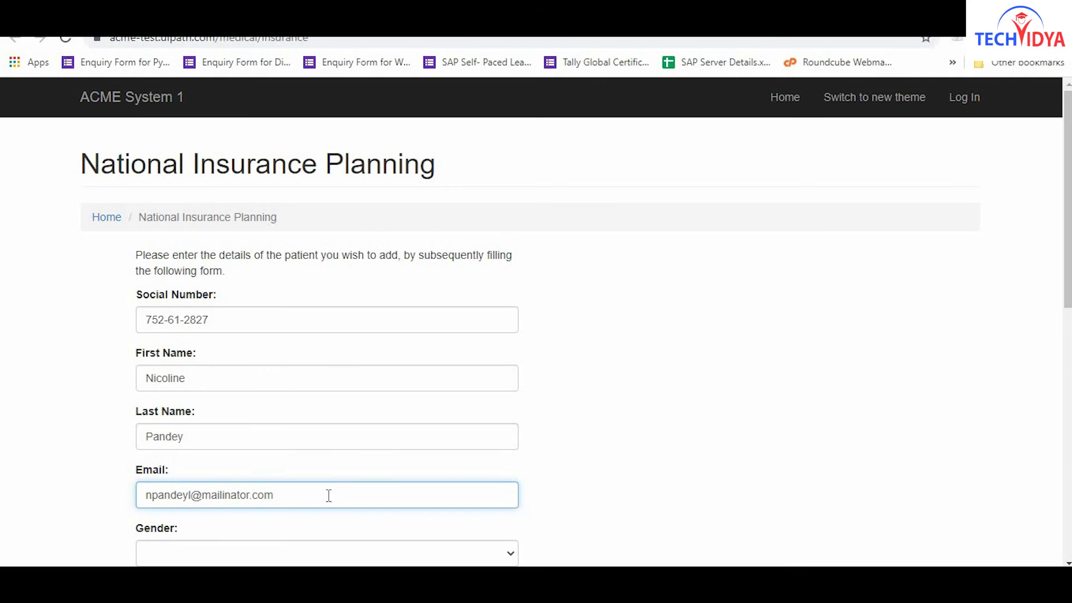
# Choose Female and Emergency care, and enter diagnosis S72326P with its femur-fracture description.
pyautogui.press('Tab')
pyautogui.press('f')
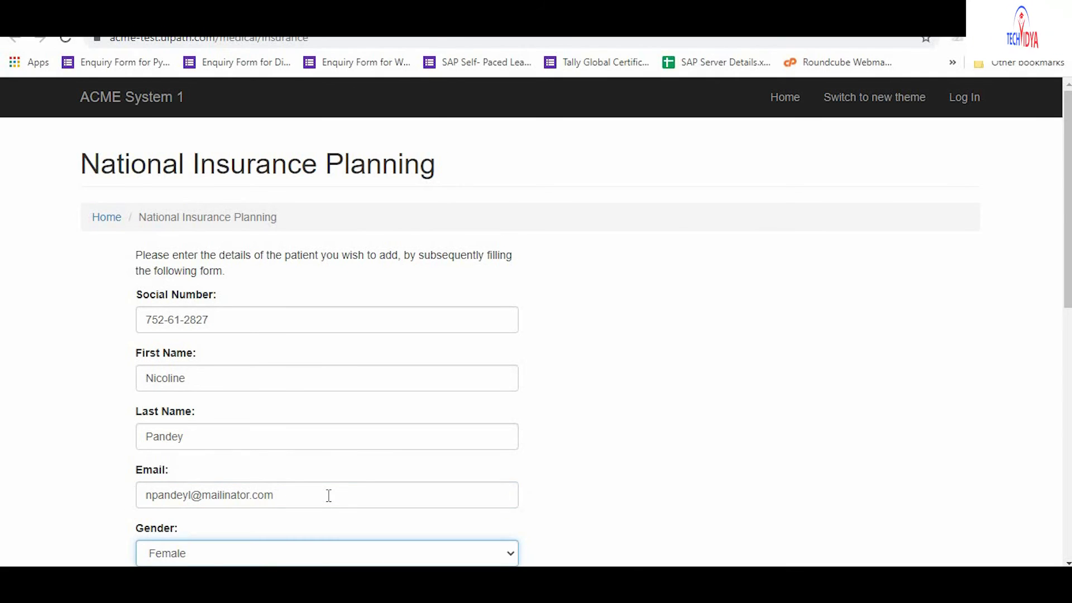
pyautogui.scroll(-5, 329, 496)
pyautogui.press('Tab')
pyautogui.press('e')
pyautogui.press('Tab')
pyautogui.write('S72326P')
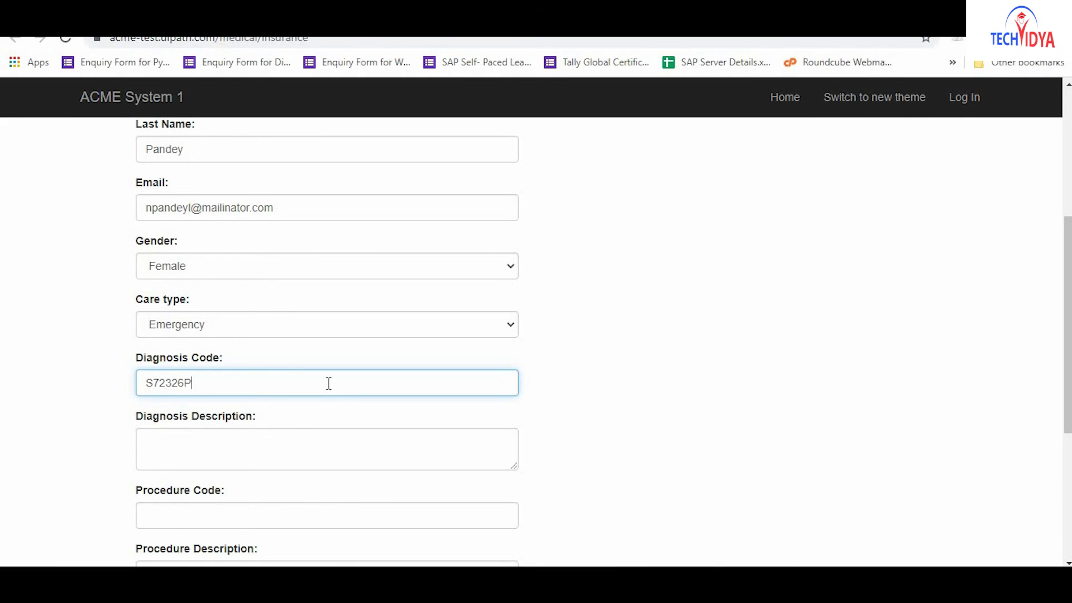
pyautogui.press('Tab')
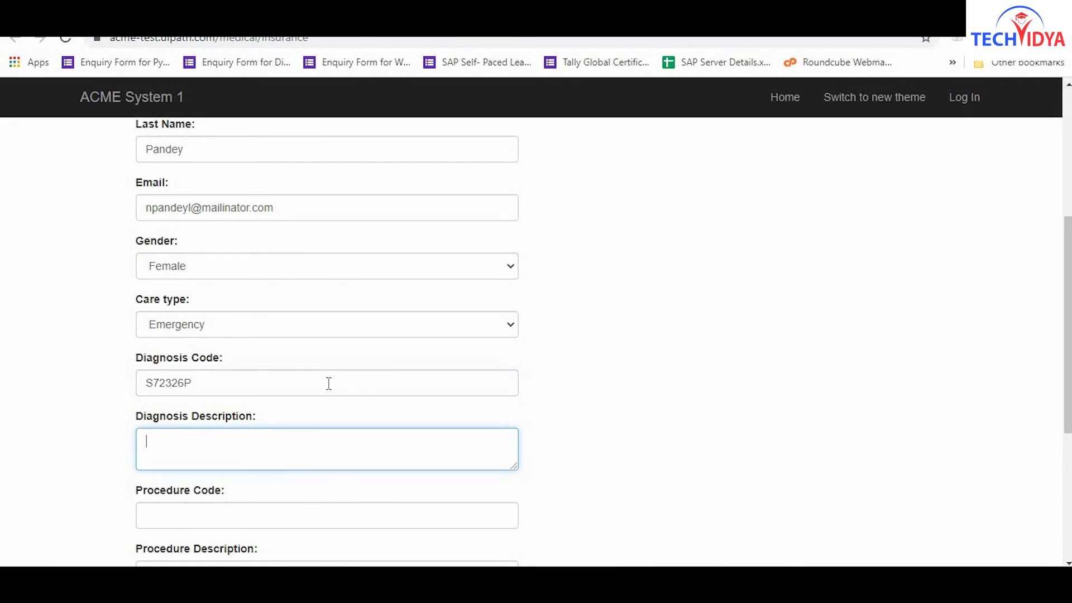
pyautogui.write('Nondisplaced ')
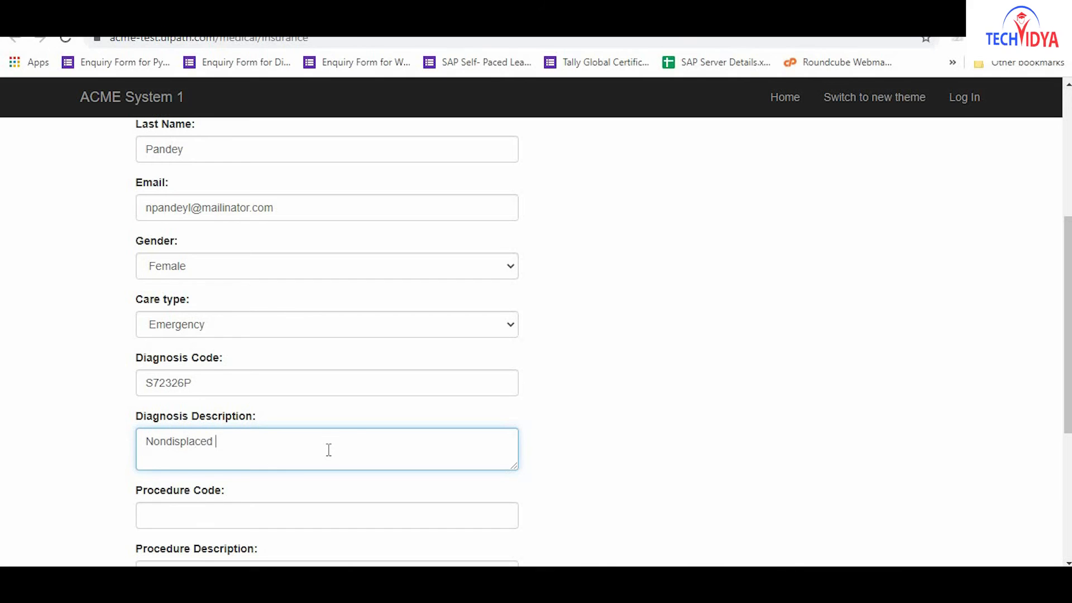
pyautogui.write('transverse fracture of shaft of ')
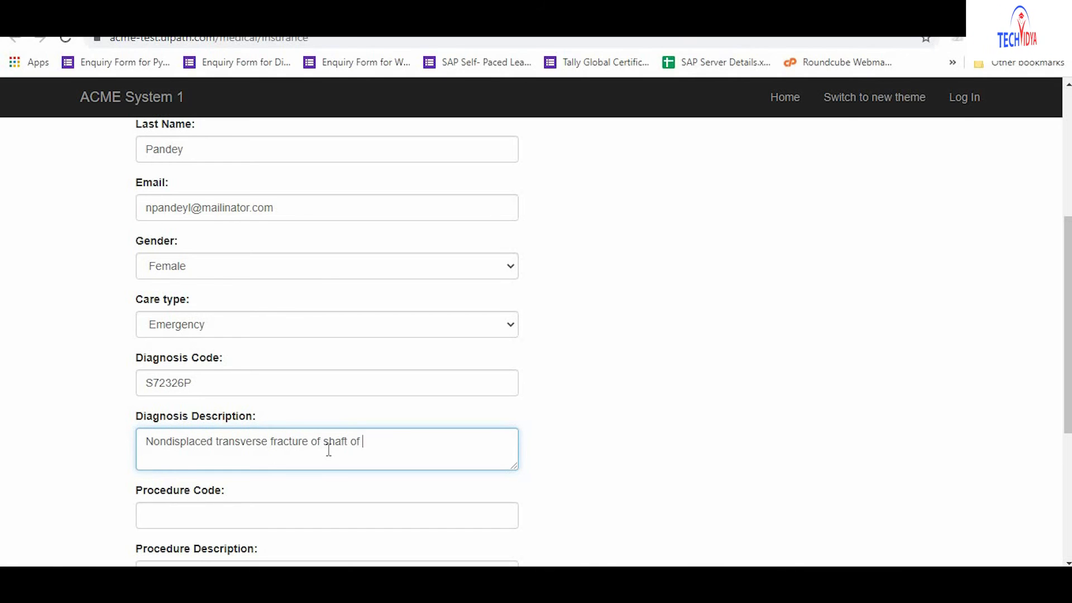
pyautogui.write('unspecified femur, subsequent ')
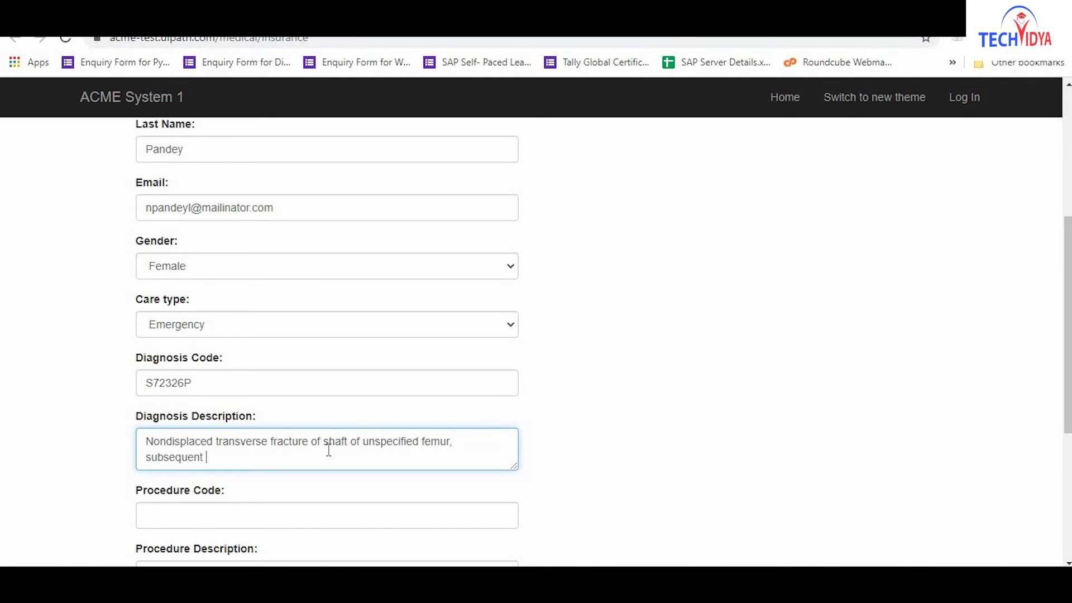
pyautogui.write('encounter for closed fracture with malunion')
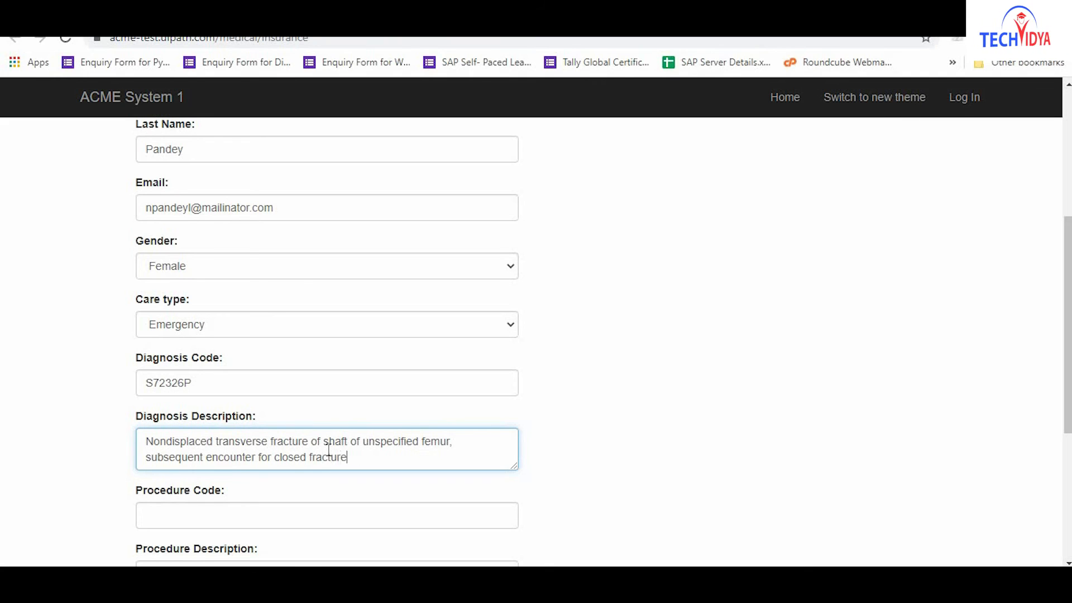
# Enter procedure 07DQ0ZX with its heart-system description and Zinc gluconate, then save.
pyautogui.press('Tab')
pyautogui.write('07DQ0ZX')
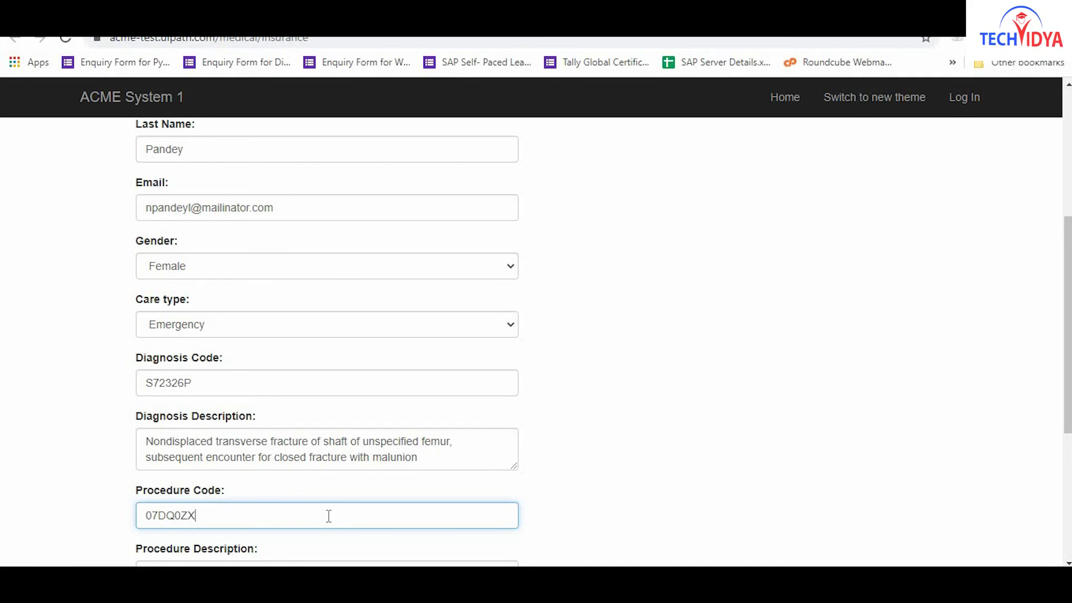
pyautogui.press('Tab')
pyautogui.write('Replacem')
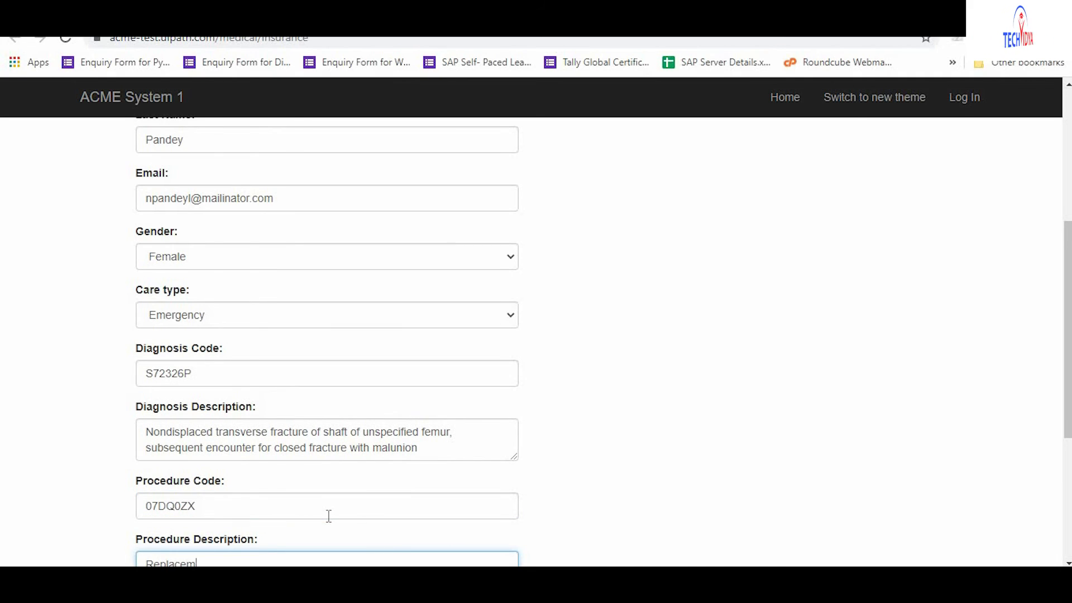
pyautogui.write('ent or repair of other implanta')
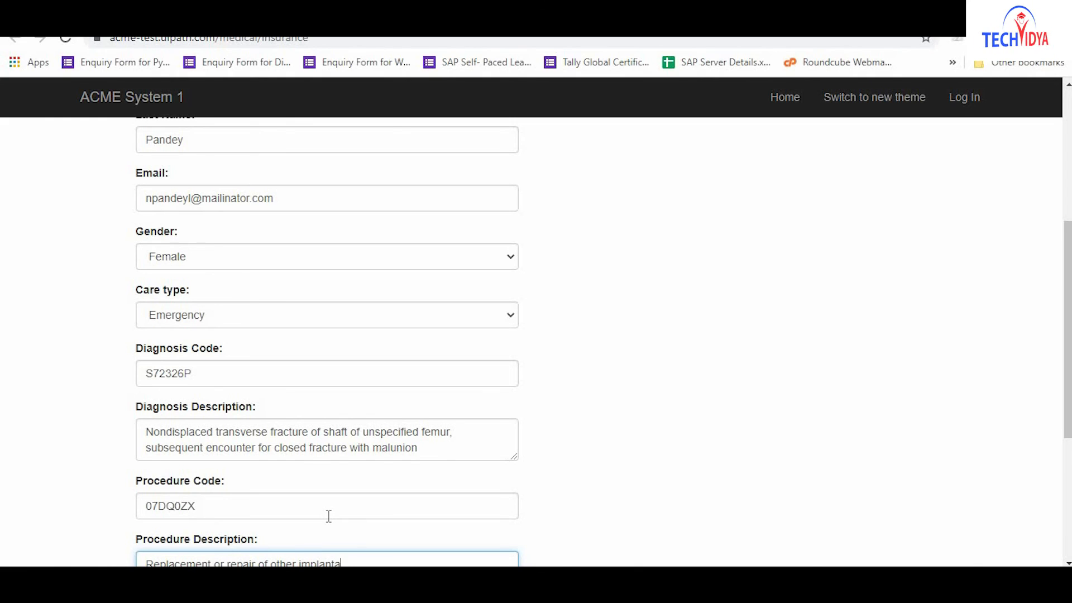
pyautogui.write('ble component of (total) replacement heart system')
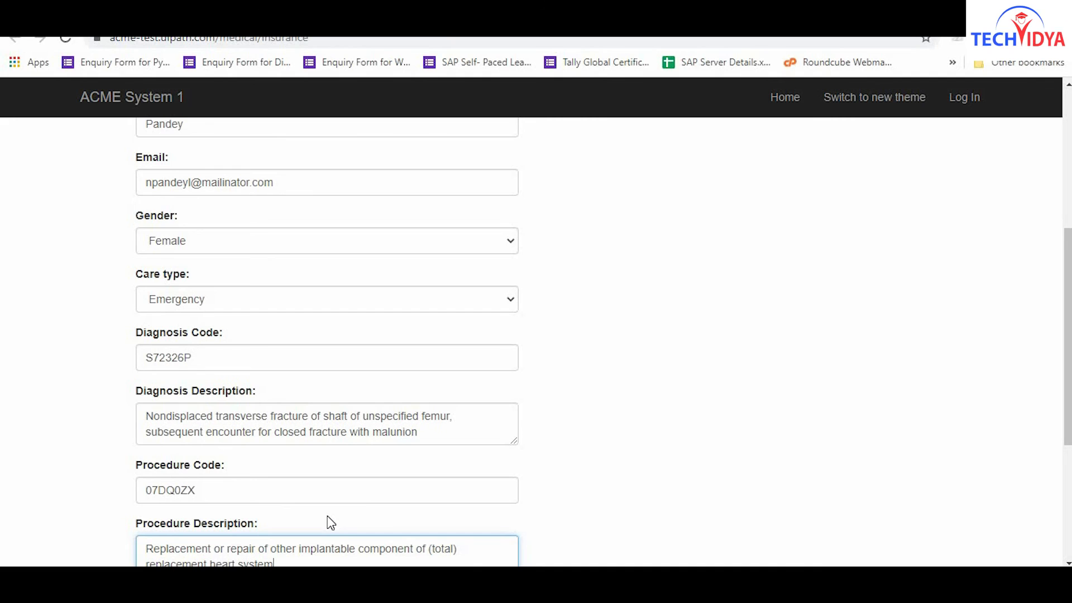
pyautogui.press('Tab')
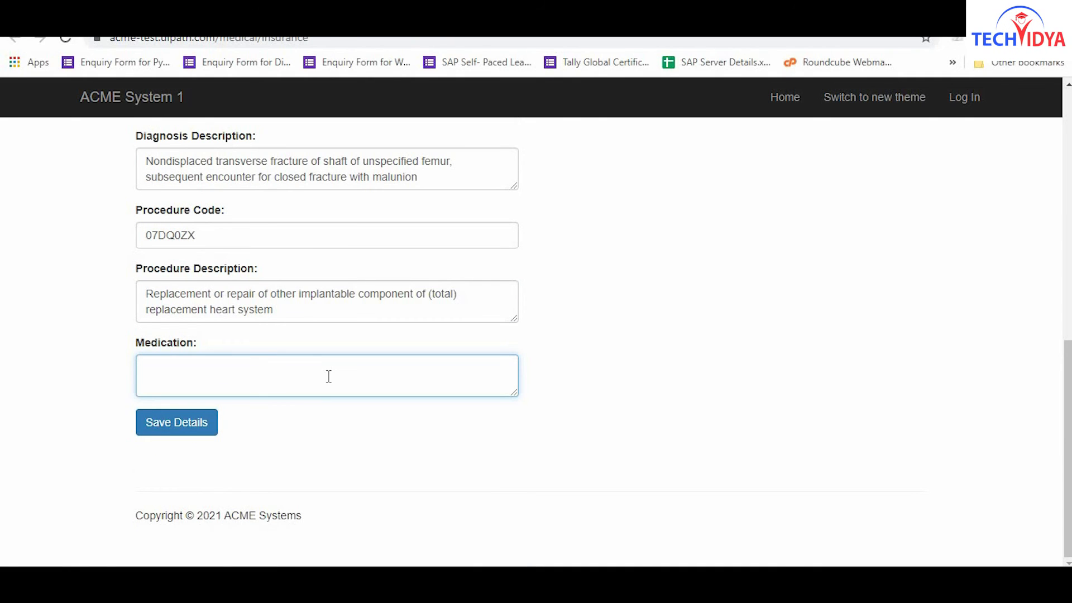
pyautogui.write('Zinc gluconate')
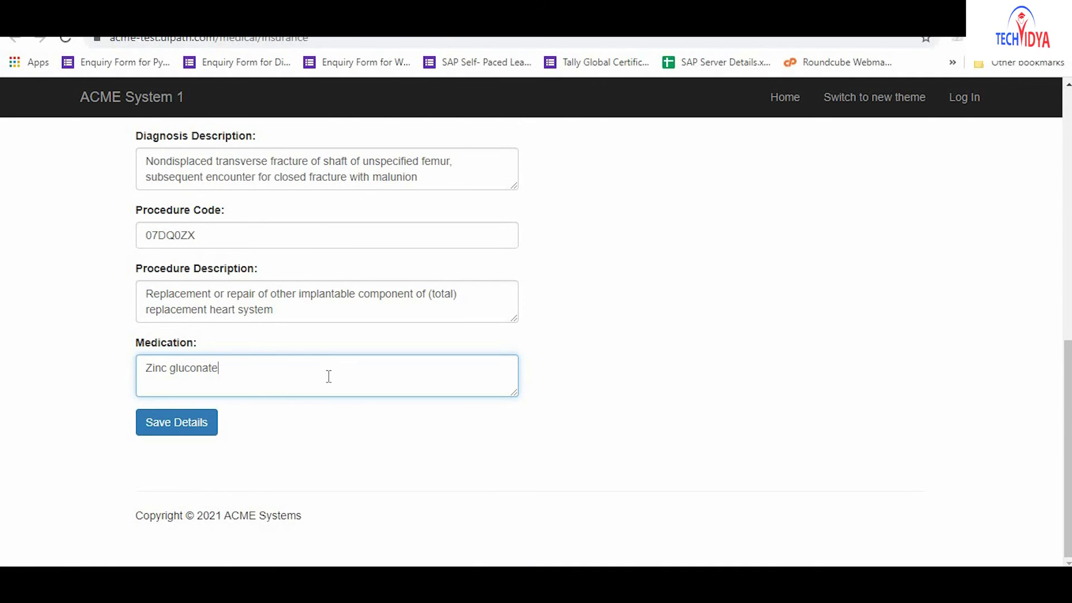
pyautogui.click(179, 429)
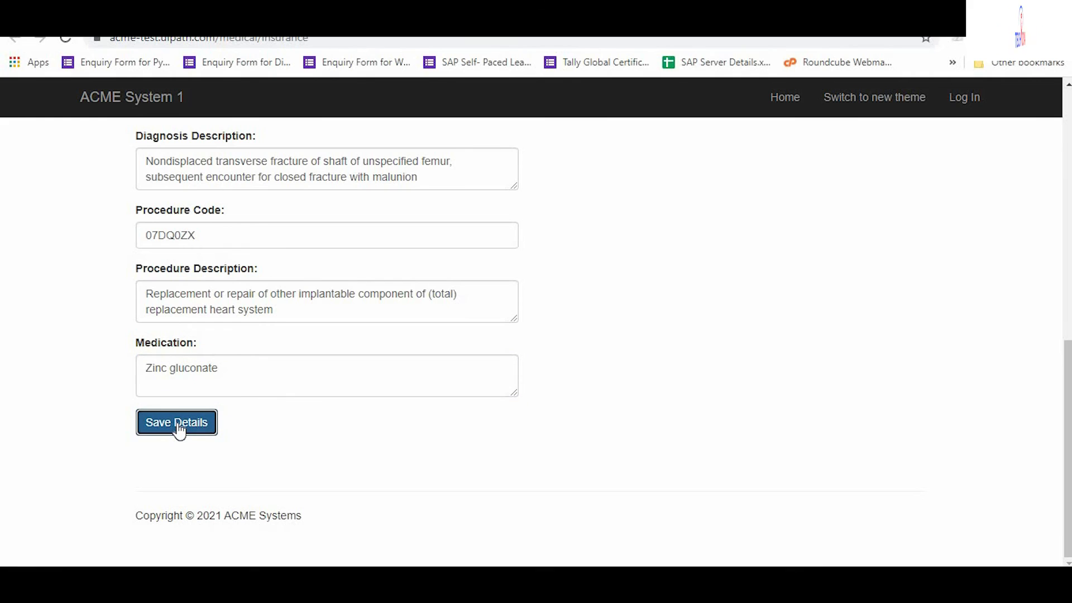
# Enter the patient's social number, first name, last name and e-mail address.
pyautogui.press('Tab')
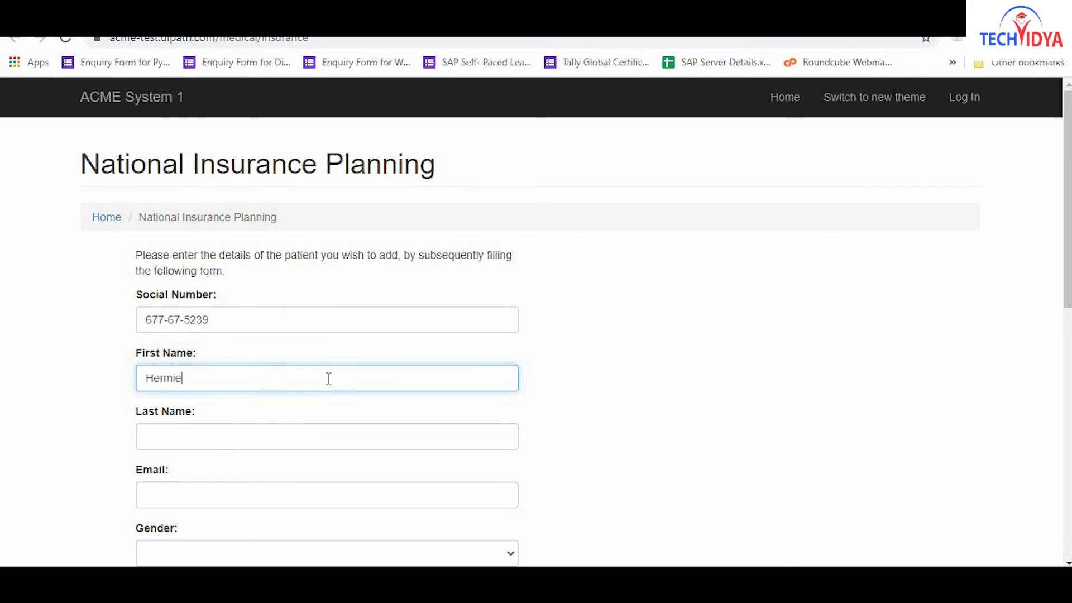
pyautogui.press('Tab')
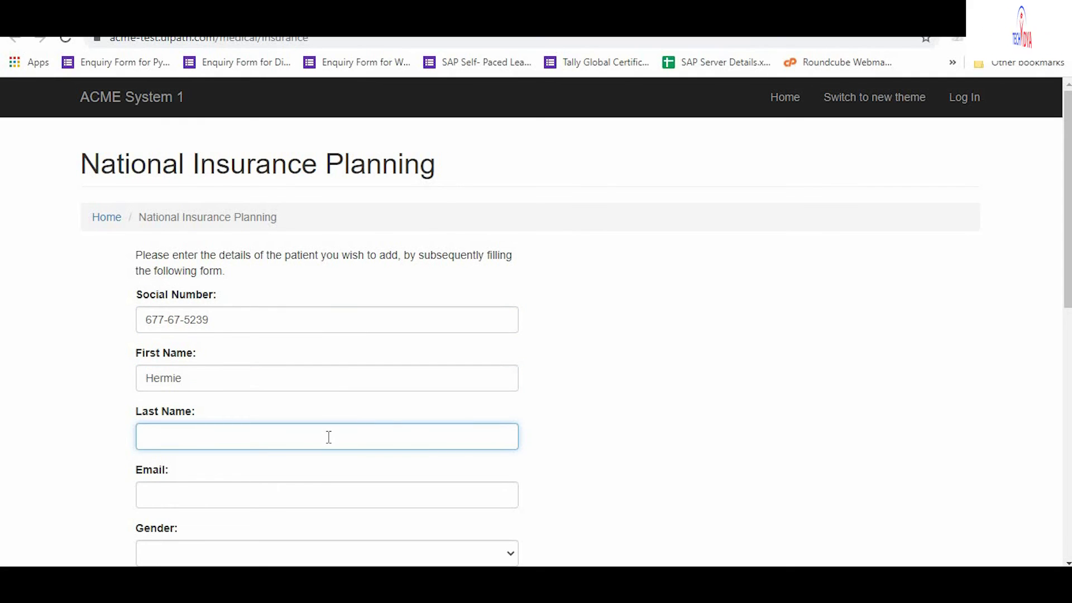
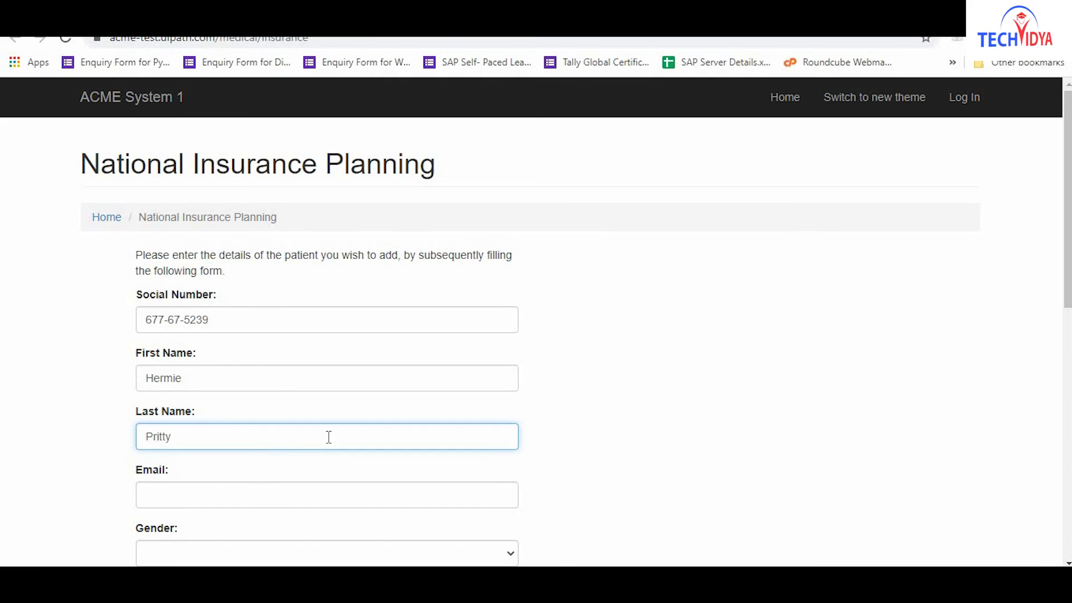
pyautogui.press('Tab')
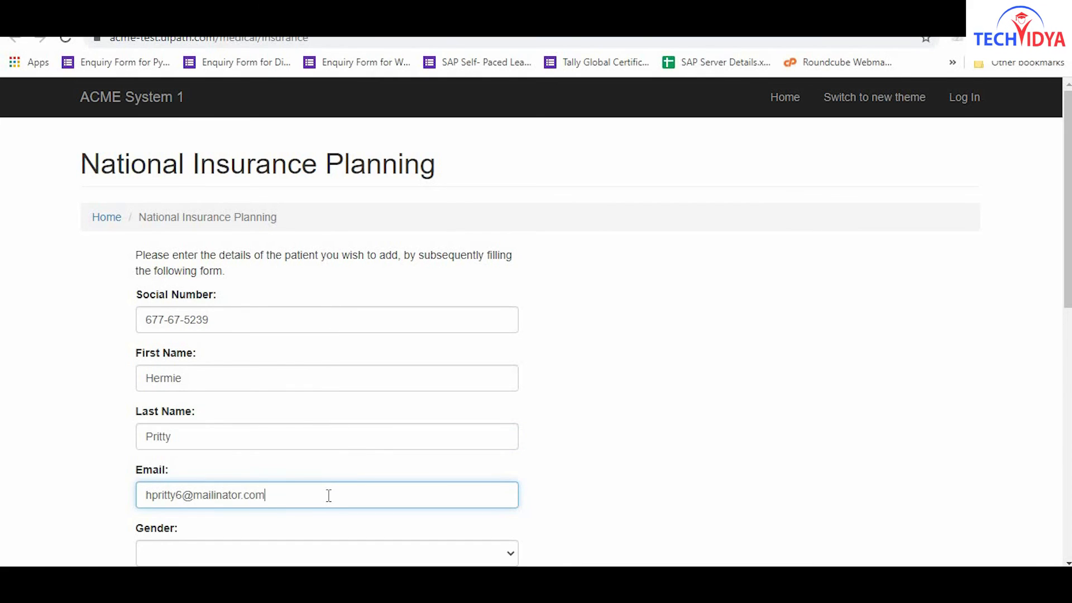
# Choose Male, keep Routine care, and enter diagnosis S52335P with its radius-fracture description.
pyautogui.press('Tab')
pyautogui.press('m')
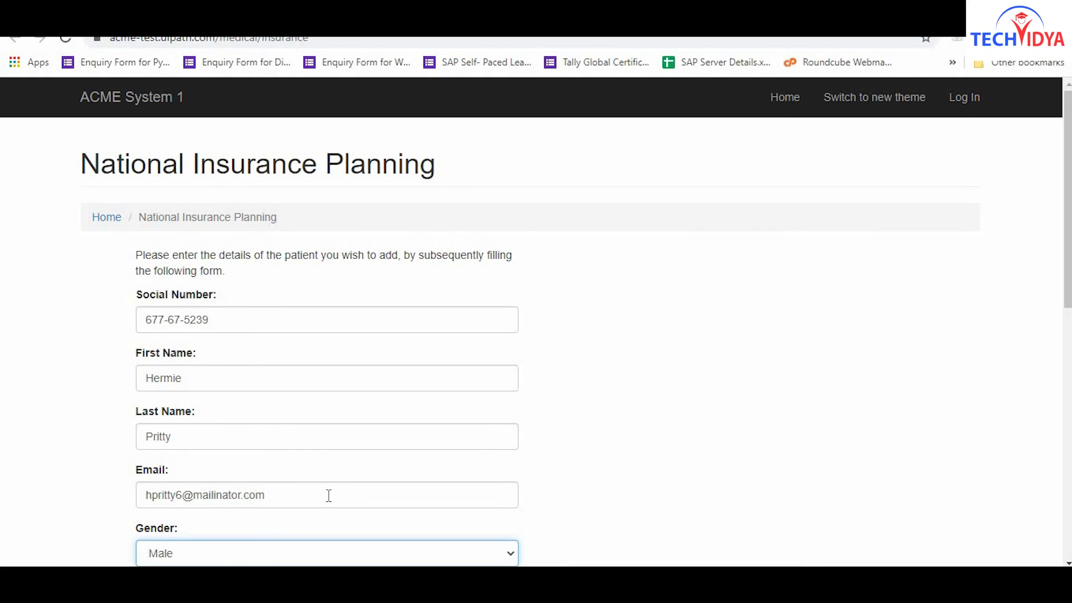
pyautogui.press('Tab')
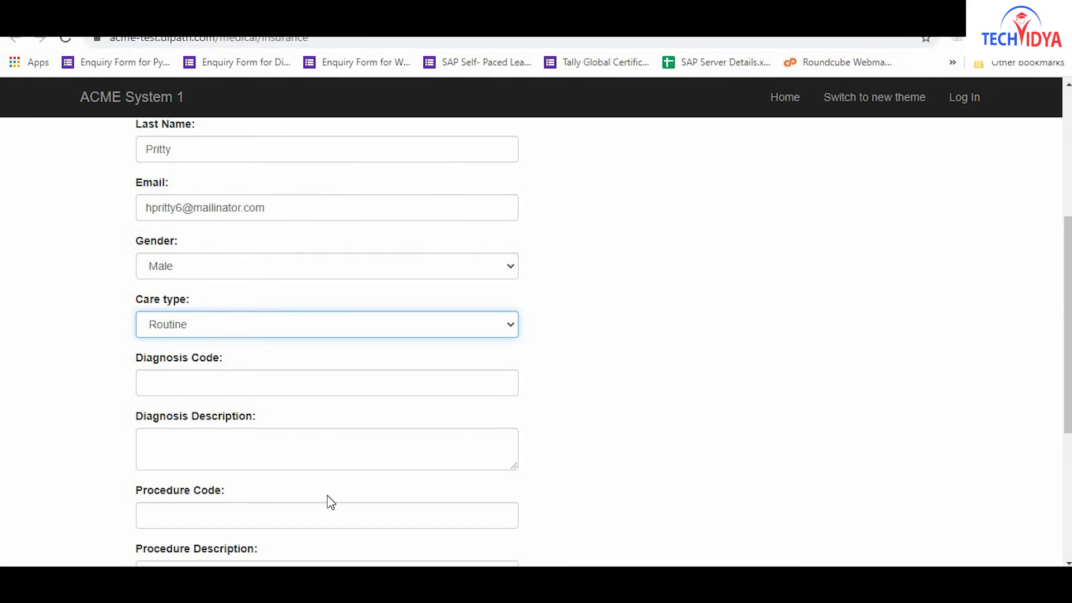
pyautogui.press('Tab')
pyautogui.write('S52335P')
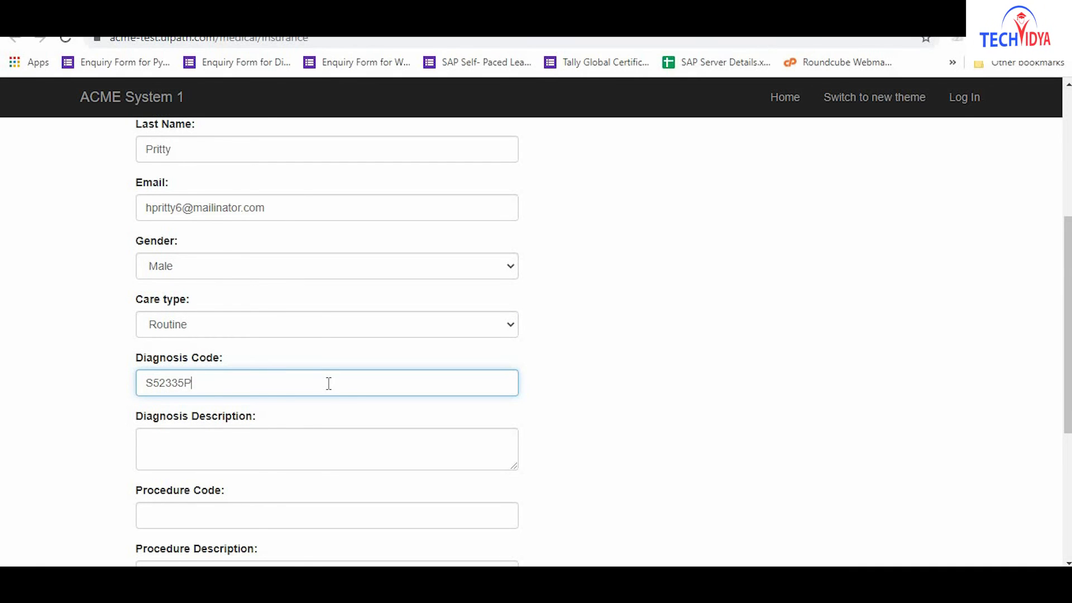
pyautogui.press('Tab')
pyautogui.write('Nondisp')
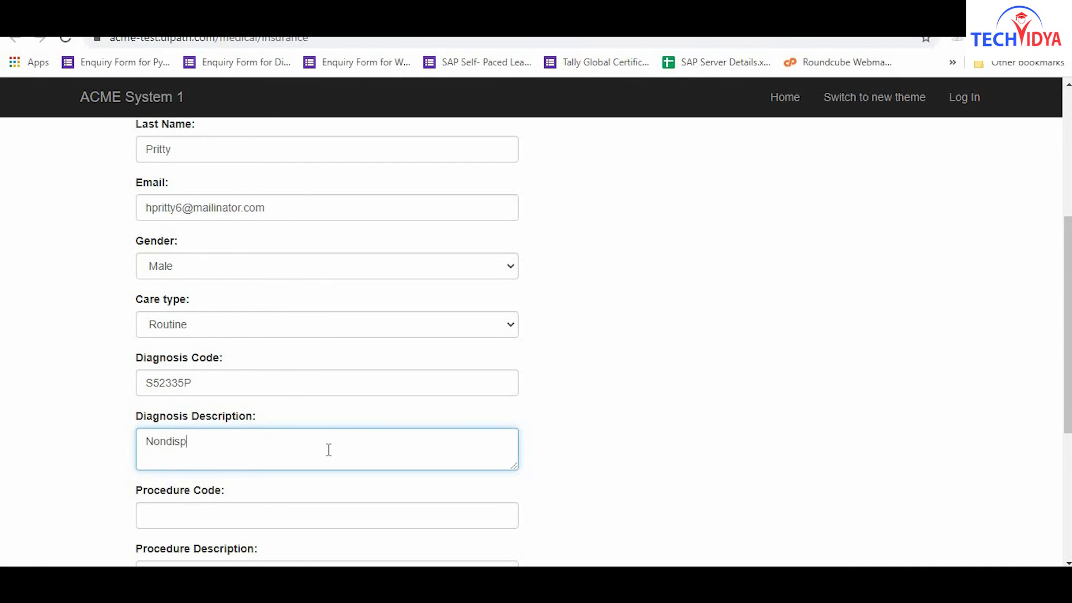
pyautogui.write('laced oblique fracture of s')
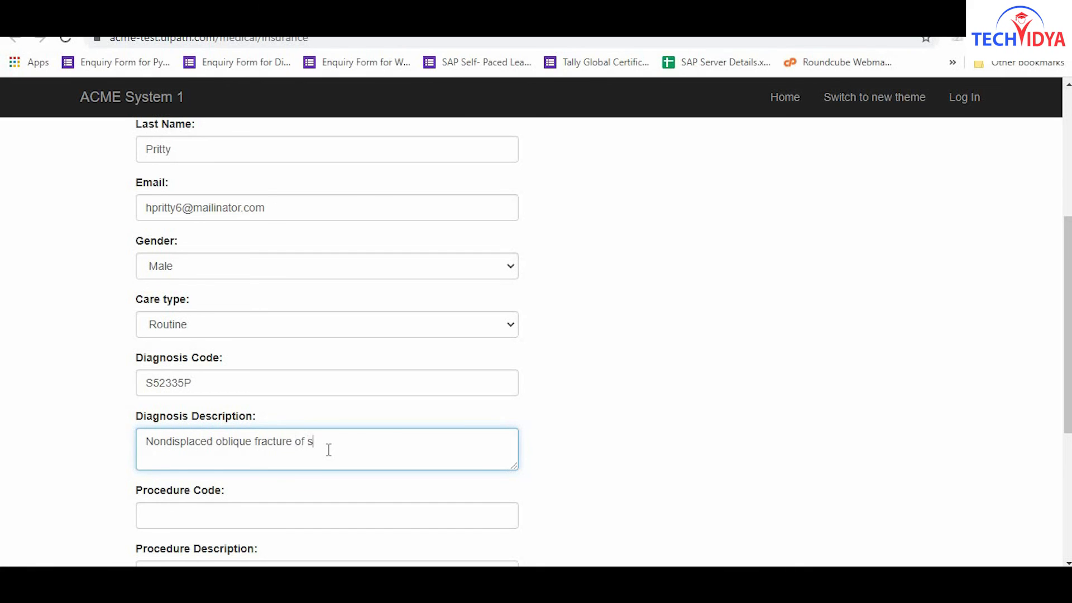
pyautogui.write('haft of left radius, subsequent')
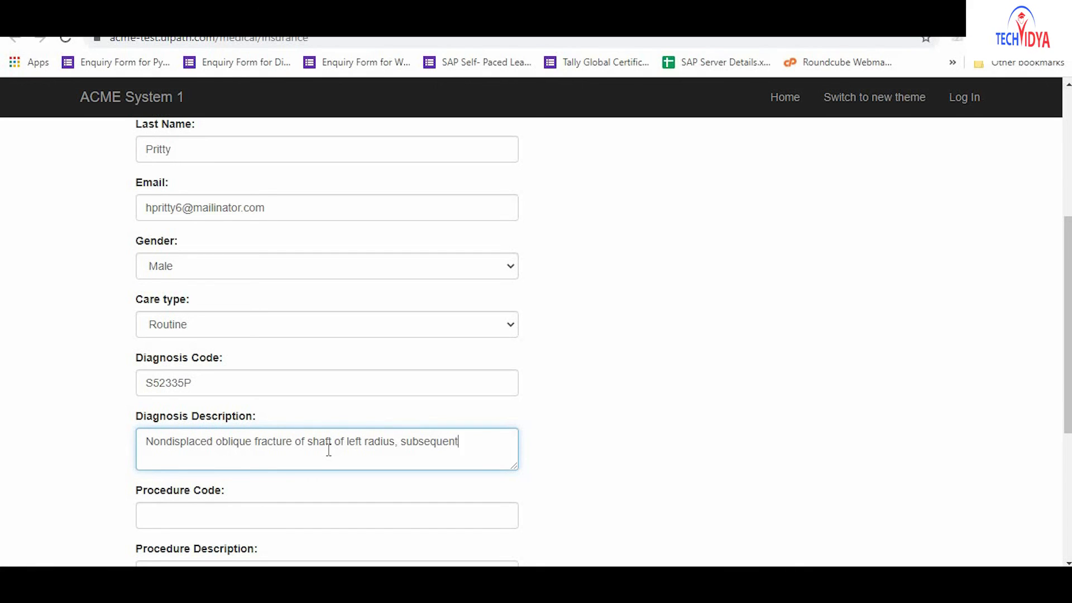
pyautogui.write(' encounter for closed fract')
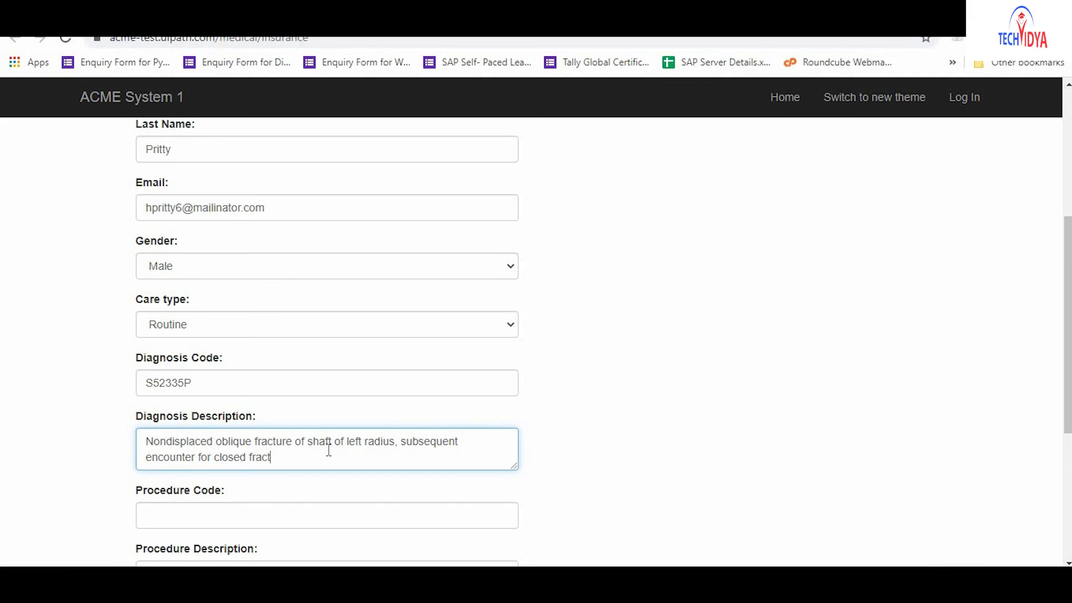
pyautogui.write('ure with malunion')
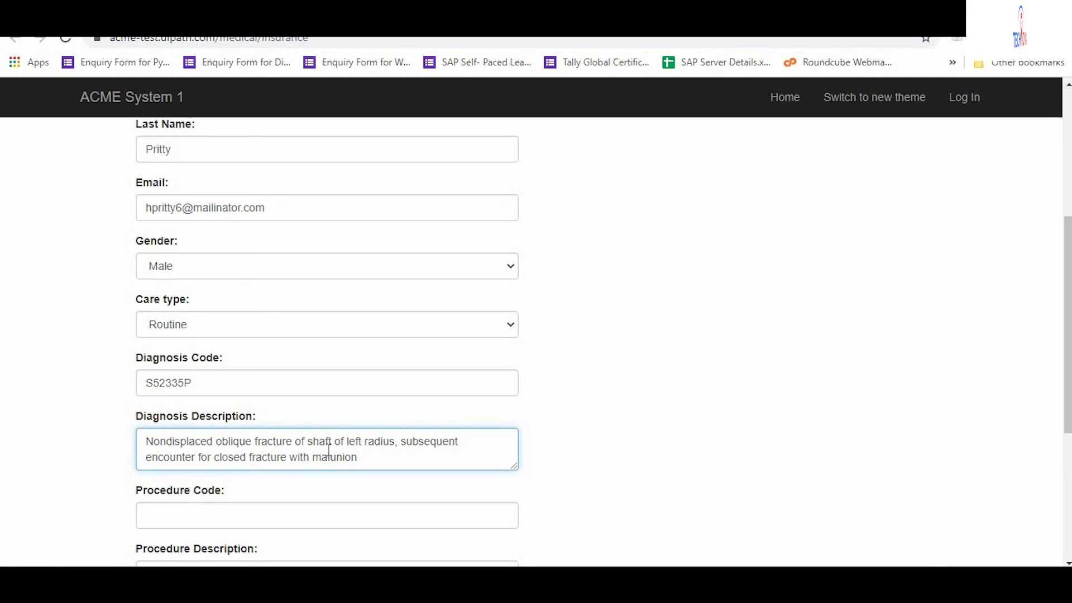
# Enter procedure 0VC23ZZ, medication Levmetamfetamine Nasal Decongestant, save, and begin the blank form.
pyautogui.press('Tab')
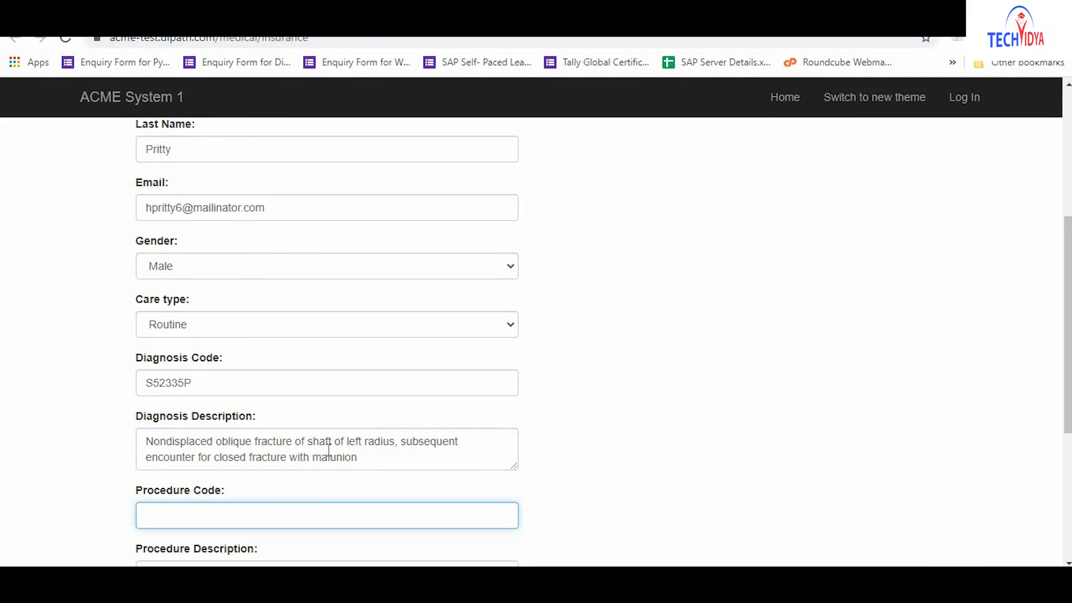
pyautogui.write('0VC23ZZ')
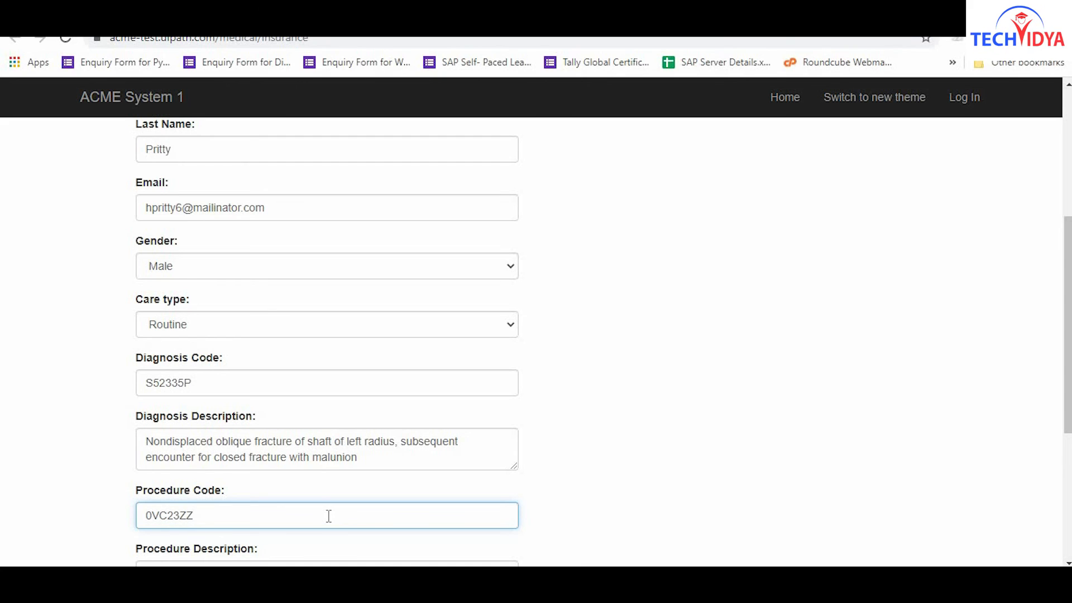
pyautogui.press('Tab')
pyautogui.write('Resection of vessel with replacement, upper limb vessels')
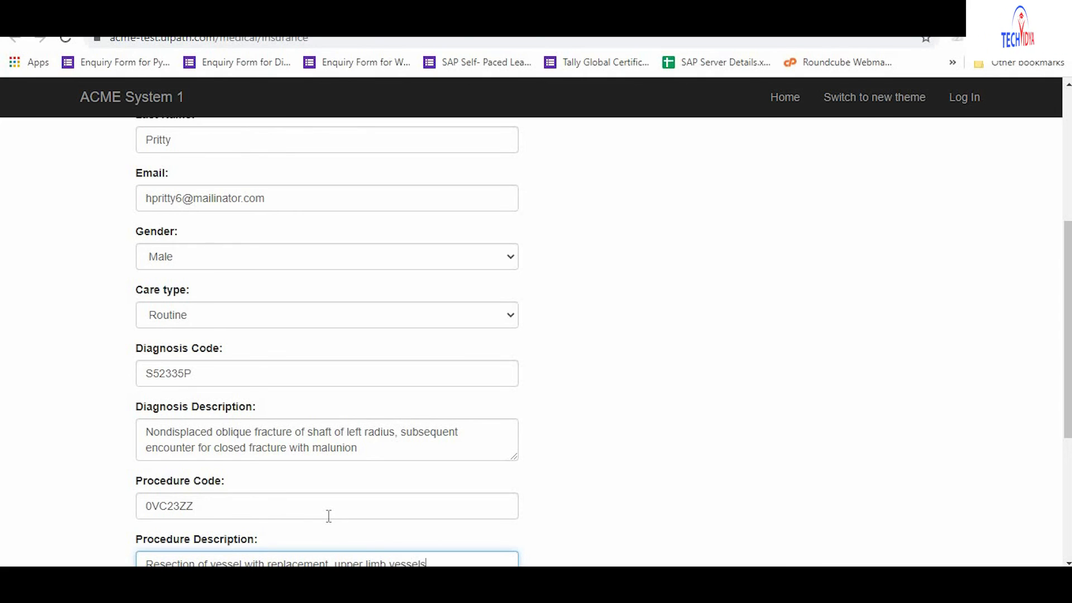
pyautogui.press('Tab')
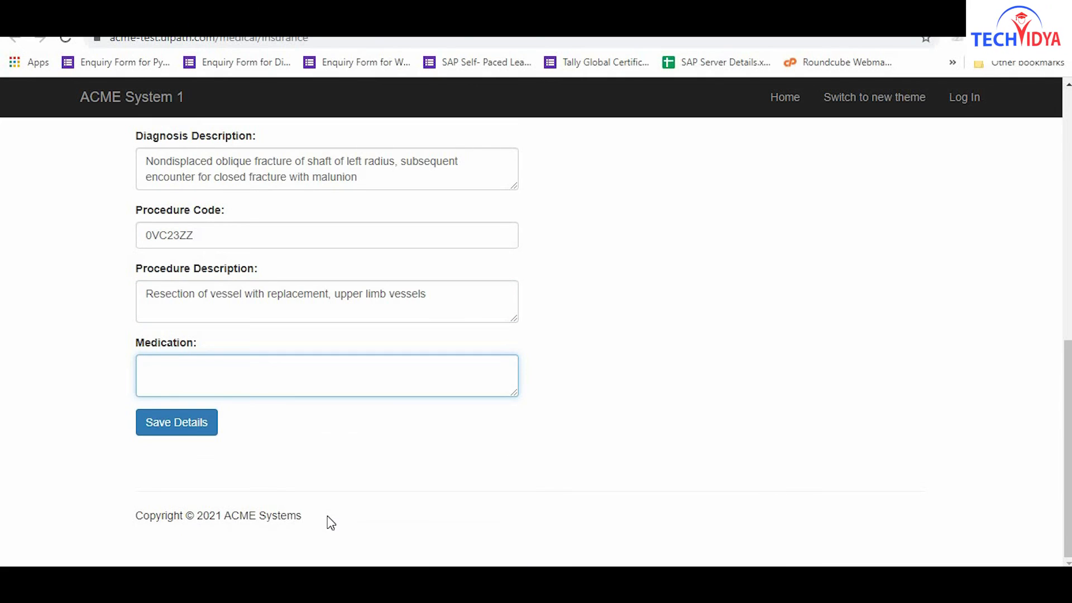
pyautogui.write('Levmetamfetam')
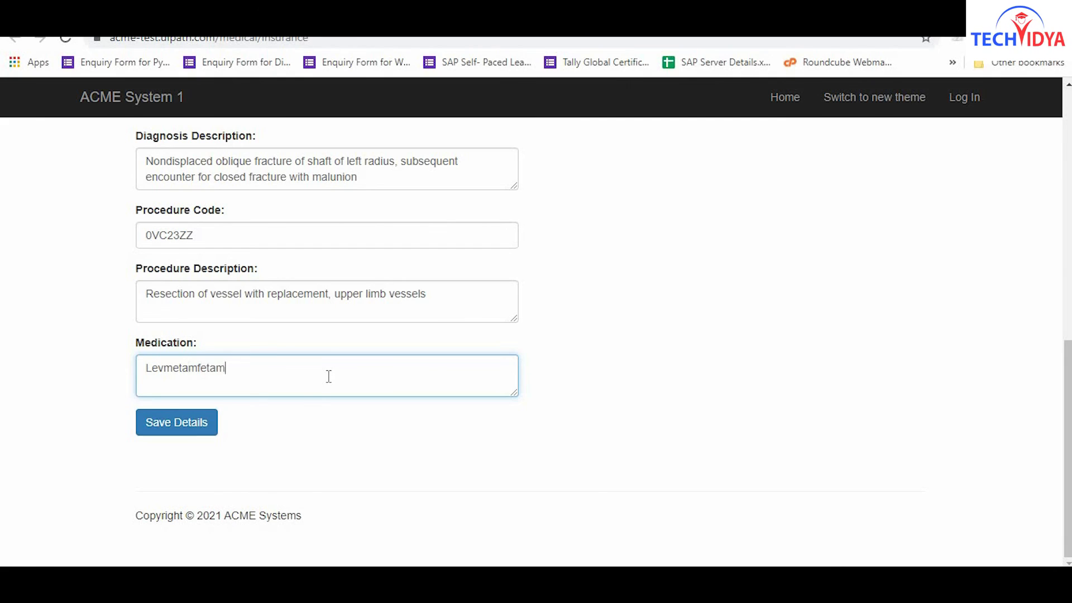
pyautogui.write('ine Nasal Decongestant')
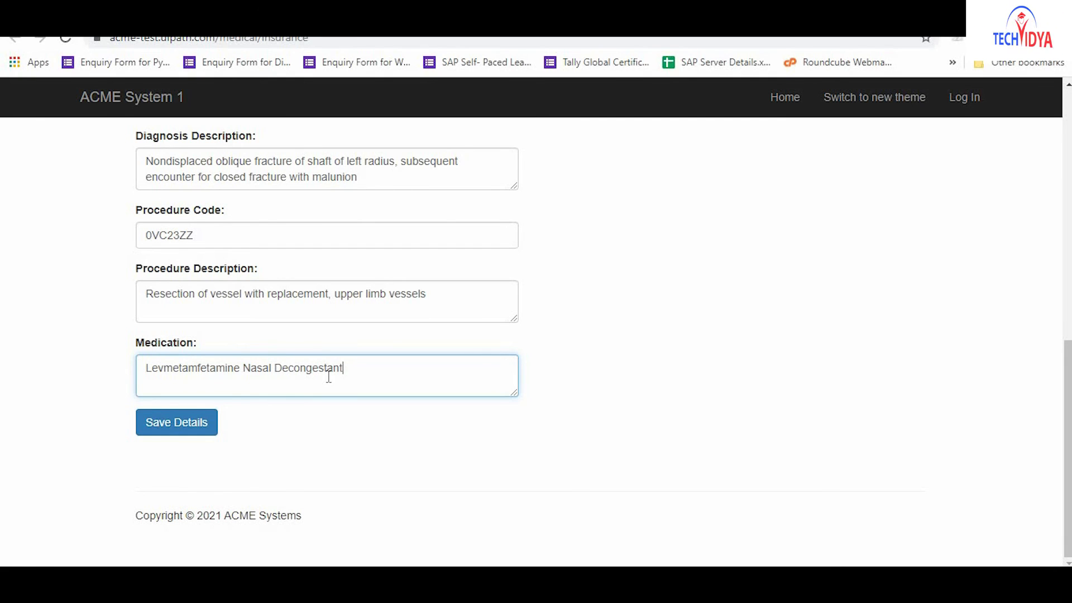
pyautogui.click(178, 430)
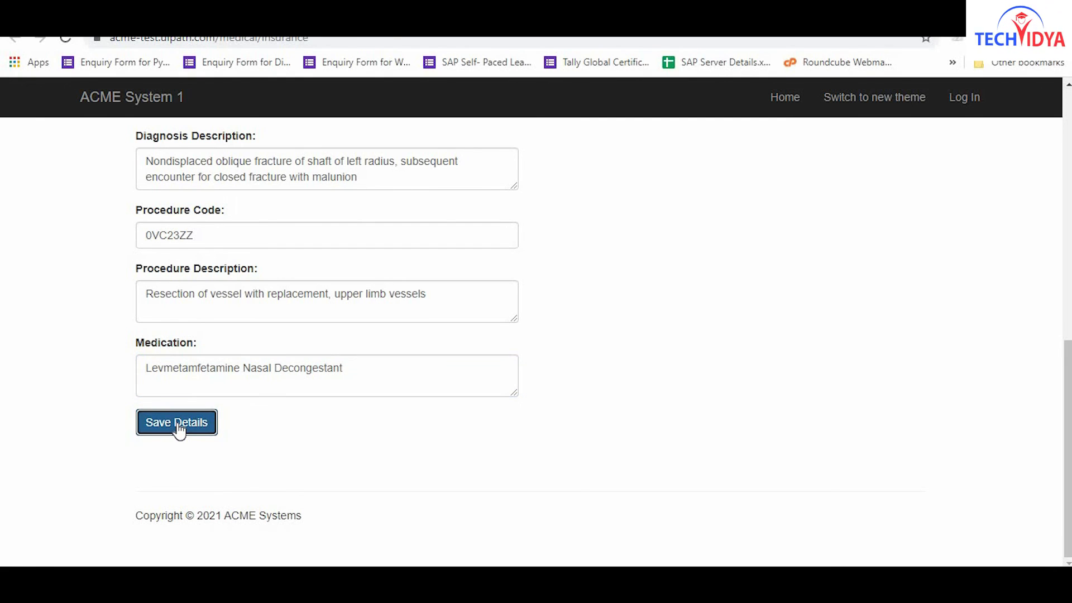
pyautogui.click(328, 319)
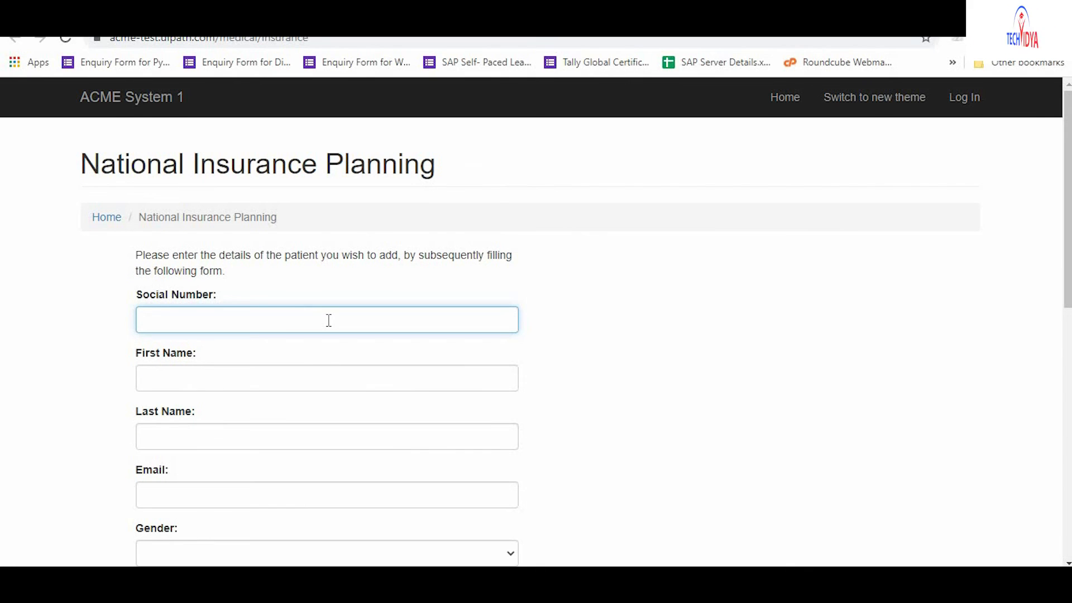
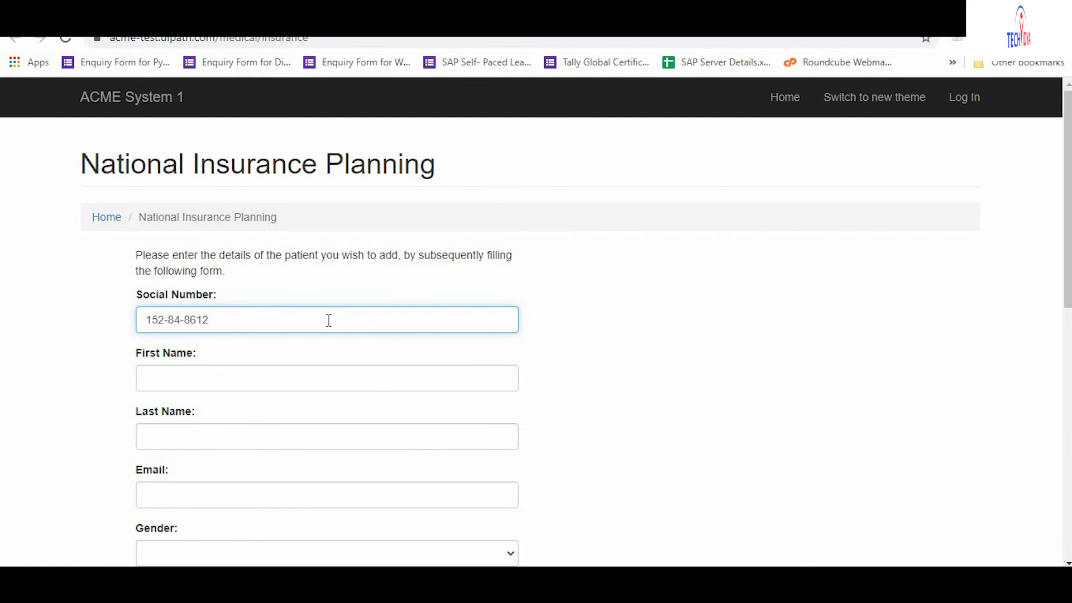
# Enter the patient's social number, first name, last name and e-mail address.
pyautogui.click(329, 379)
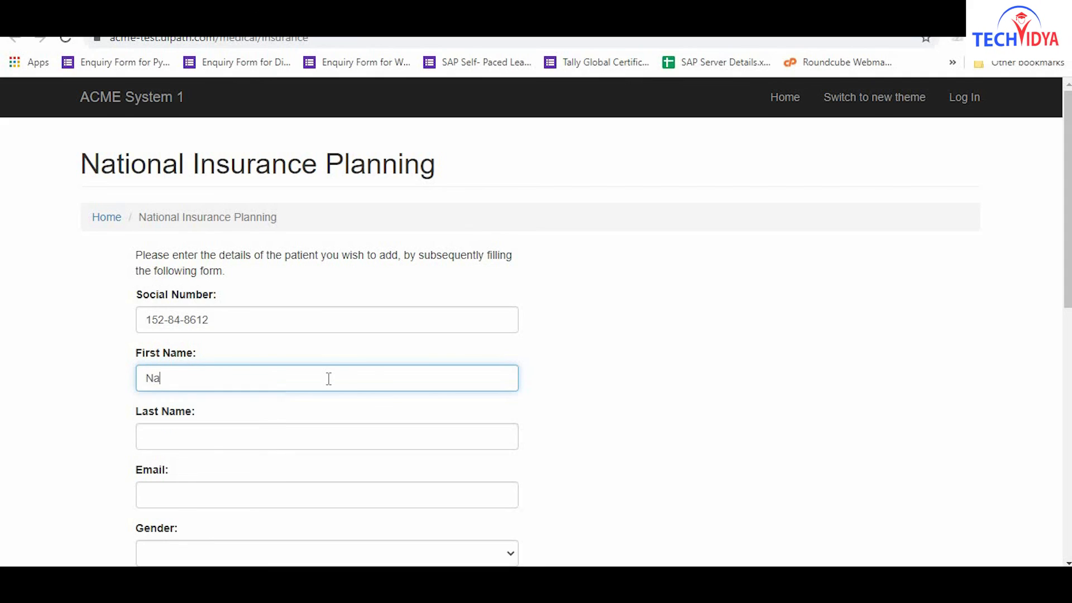
pyautogui.press('Tab')
pyautogui.click(328, 437)
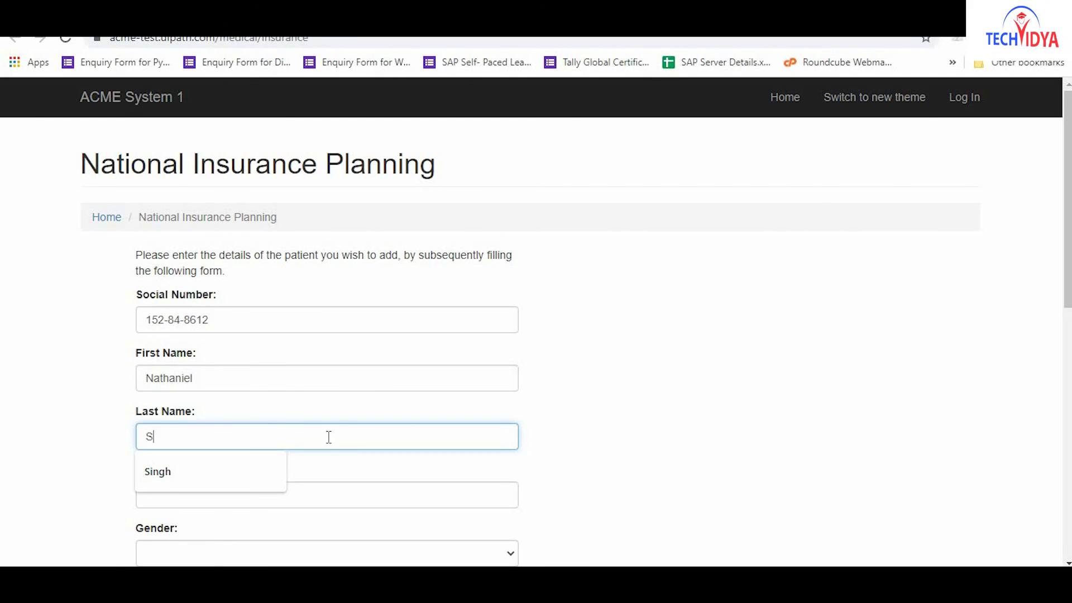
pyautogui.press('Tab')
pyautogui.click(329, 496)
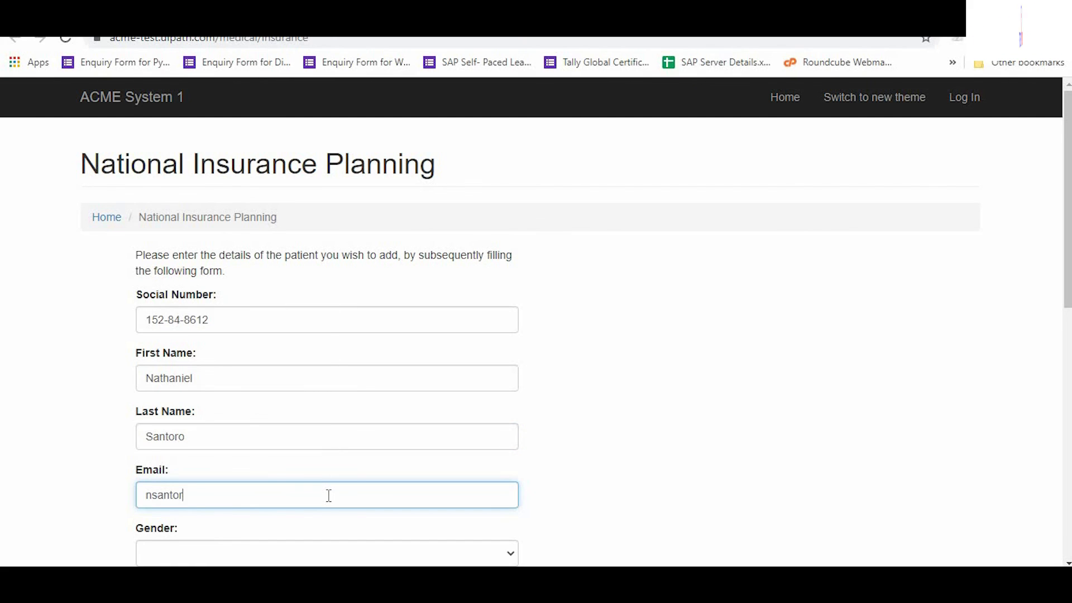
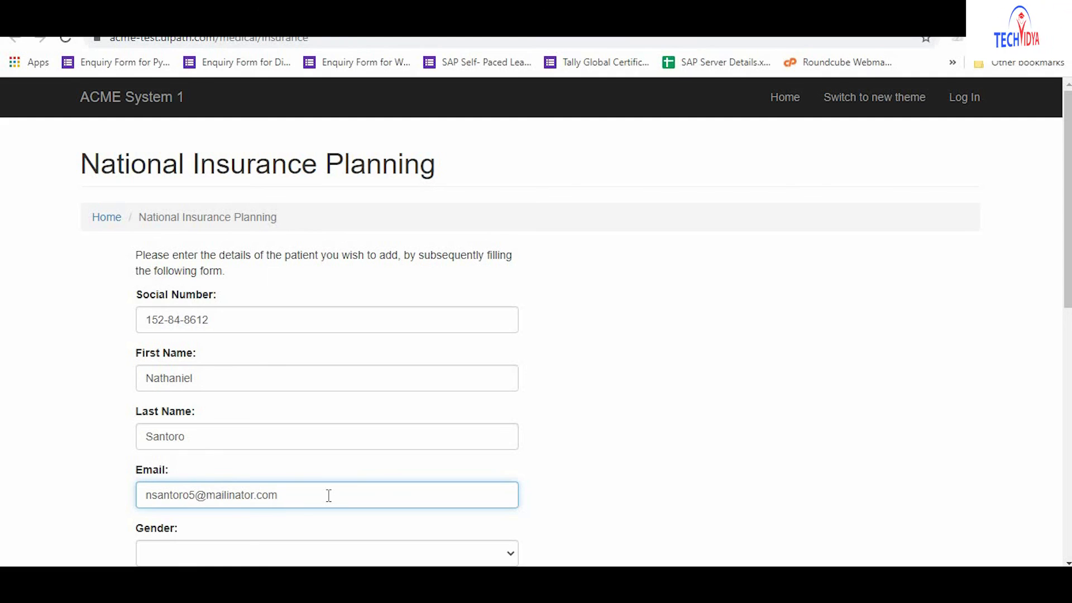
# Choose Male and Routine care, and enter diagnosis S42145K with its scapula-fracture description.
pyautogui.press('Tab')
pyautogui.press('m')
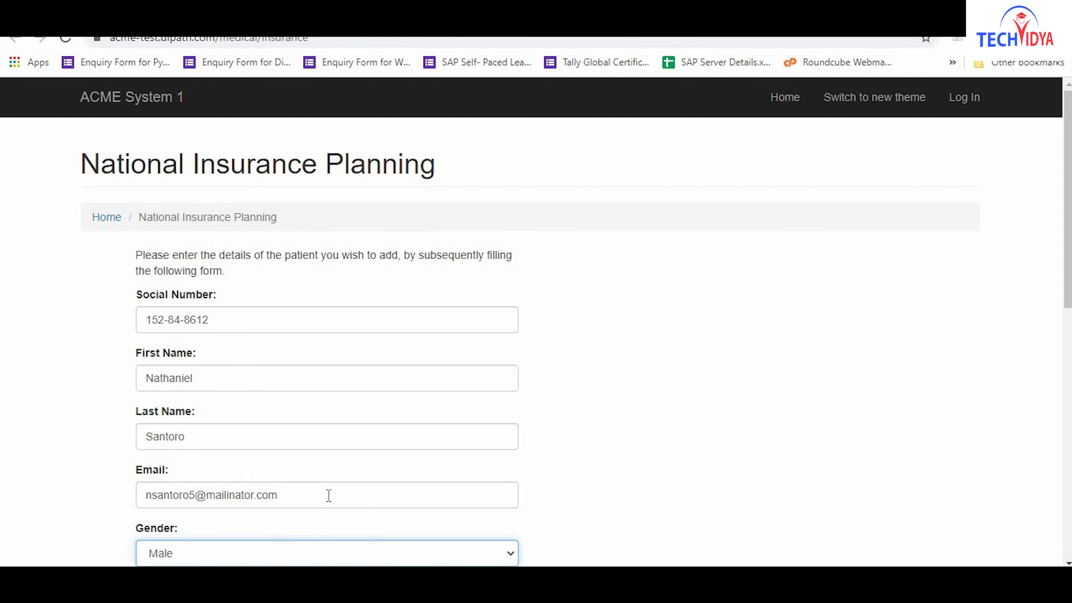
pyautogui.scroll(-5, 329, 497)
pyautogui.press('Tab')
pyautogui.press('r')
pyautogui.press('Tab')
pyautogui.write('S42145K')
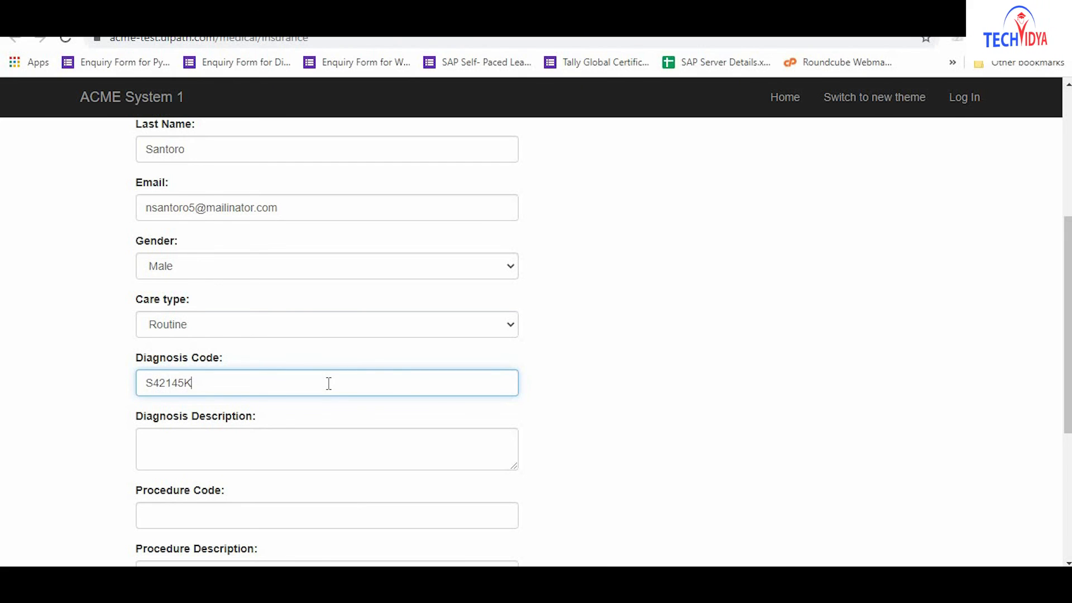
pyautogui.press('Tab')
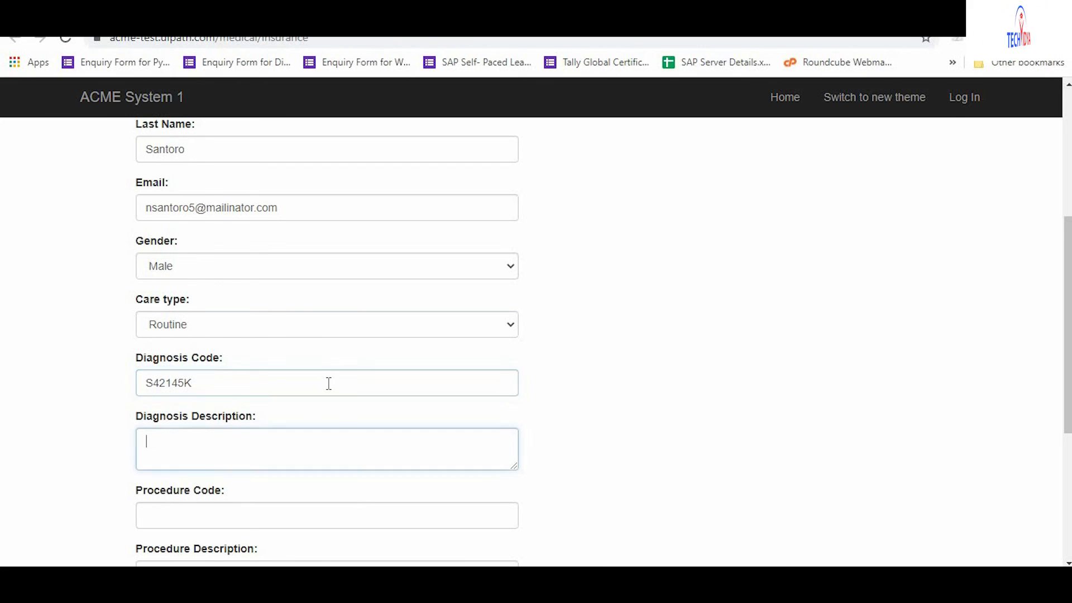
pyautogui.write('Nondisplaced')
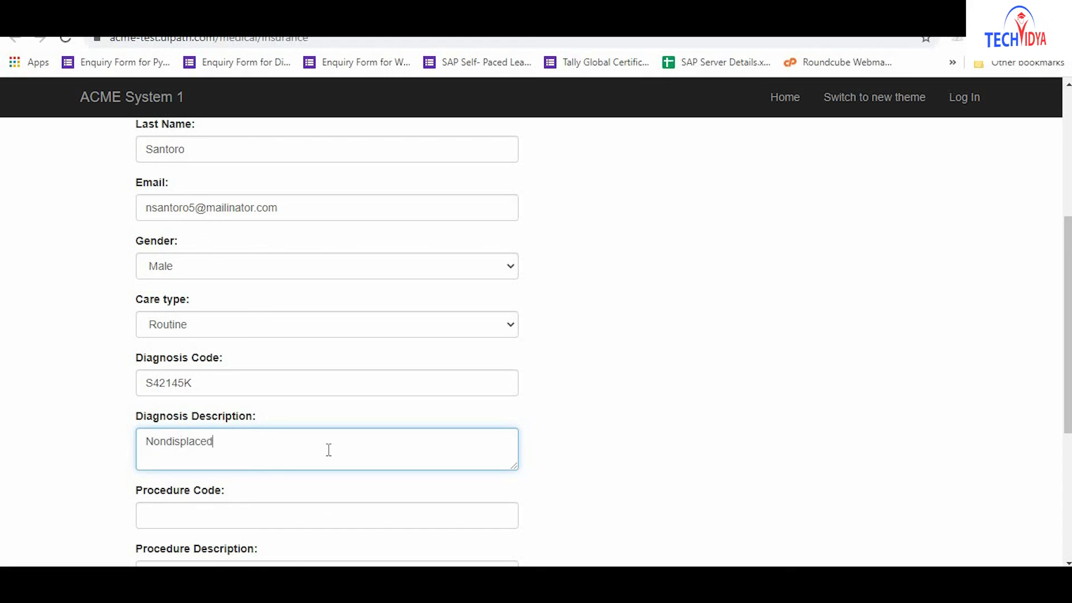
pyautogui.write(' fracture of glenoid cavity o')
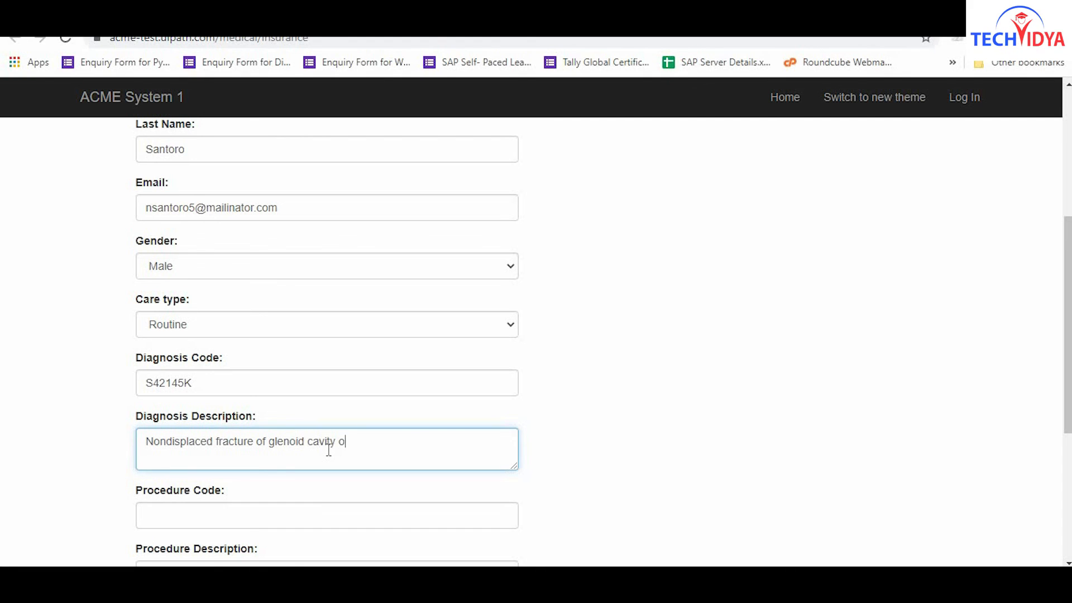
pyautogui.write('f scapula, left shoulder,')
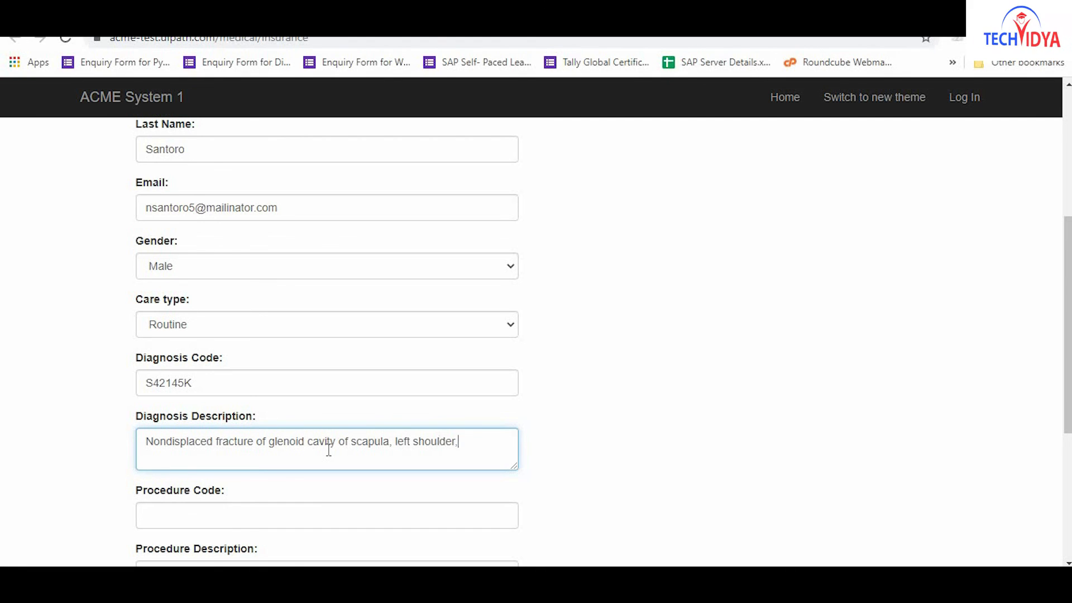
pyautogui.write(' subsequent encounter fo')
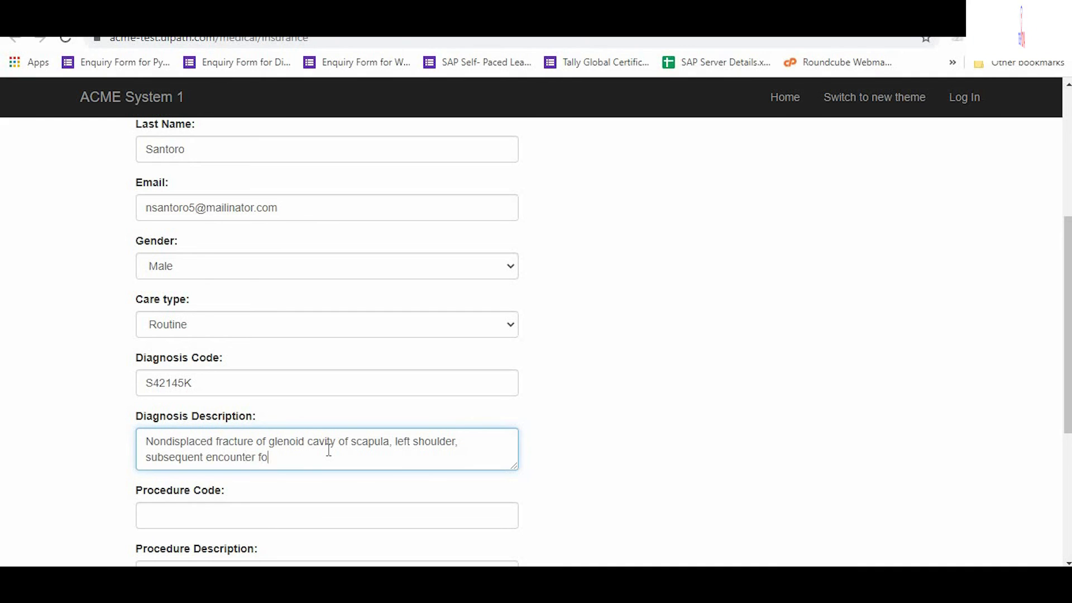
pyautogui.write('r fracture with nonunion')
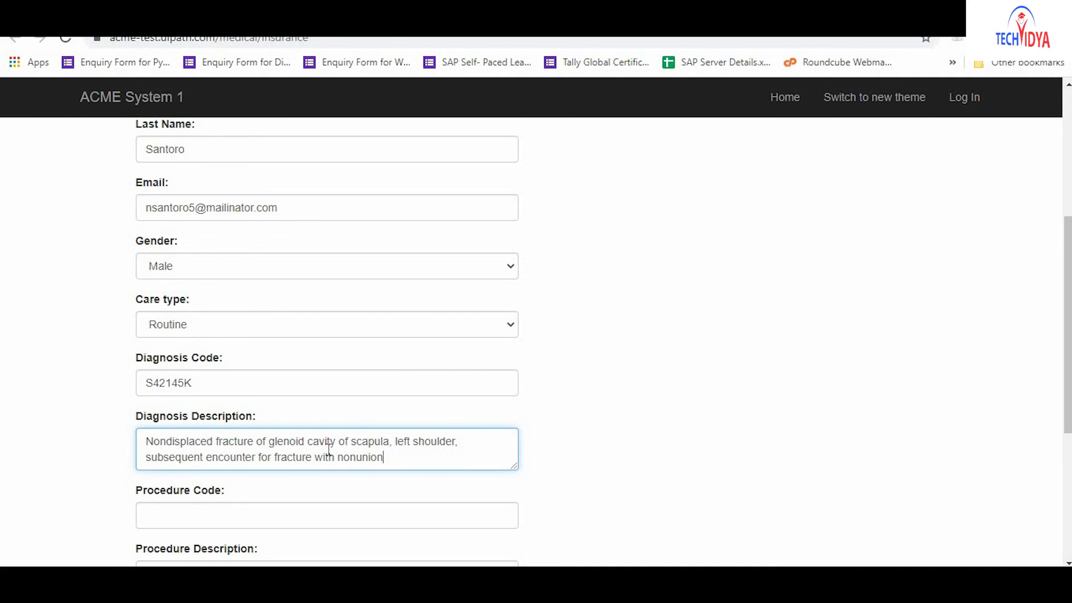
# Enter procedure 0T140Z4 (thymus operations), Potassium Chloride and Dextrose Monohydrate, then save.
pyautogui.press('Tab')
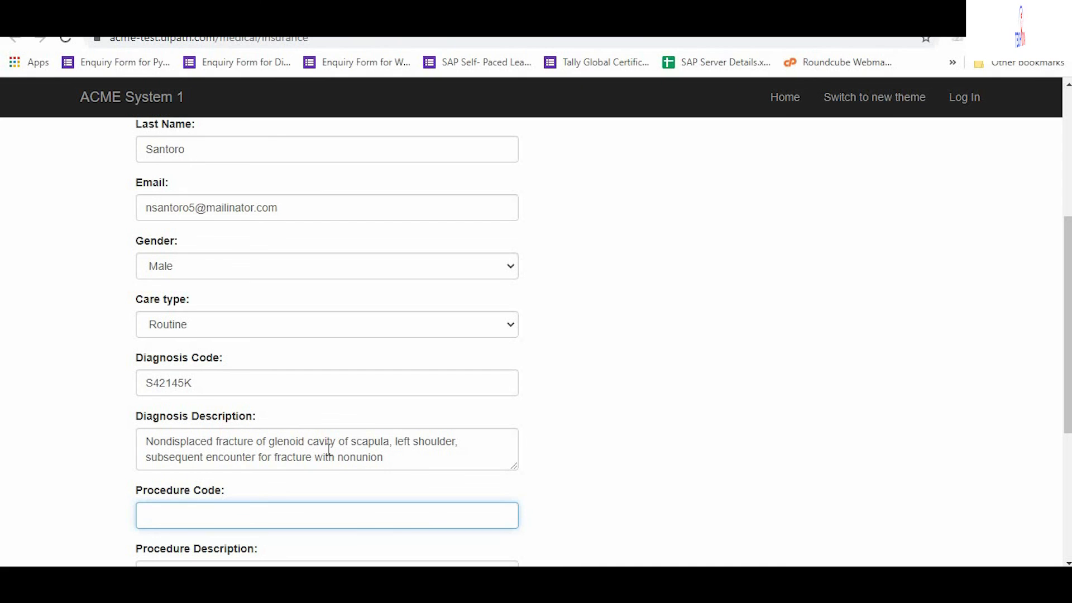
pyautogui.write('0T140Z4')
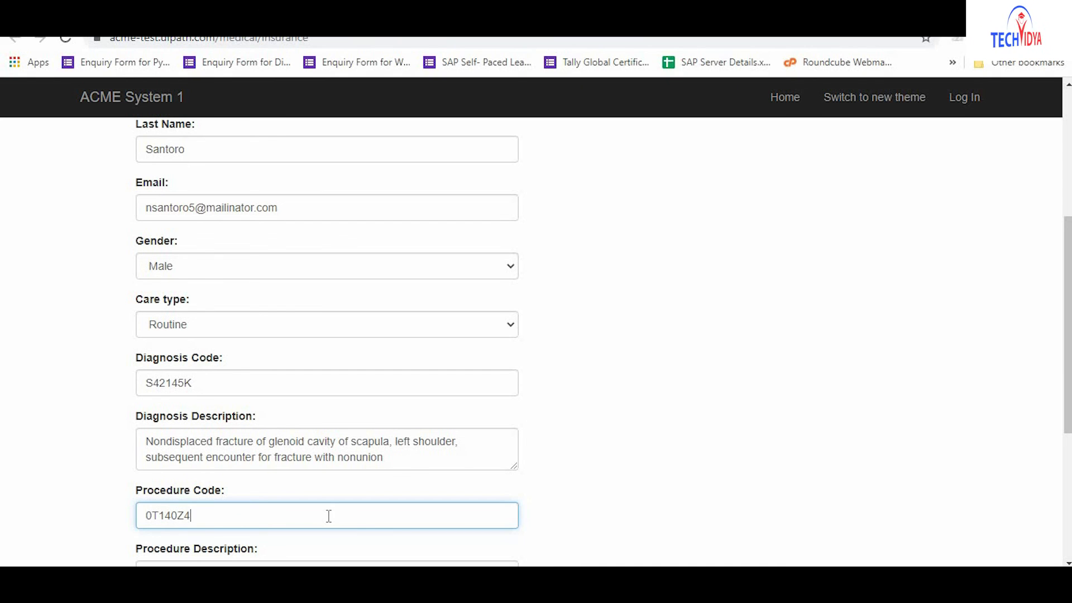
pyautogui.press('Tab')
pyautogui.write('Other and unspecified operations on thymus')
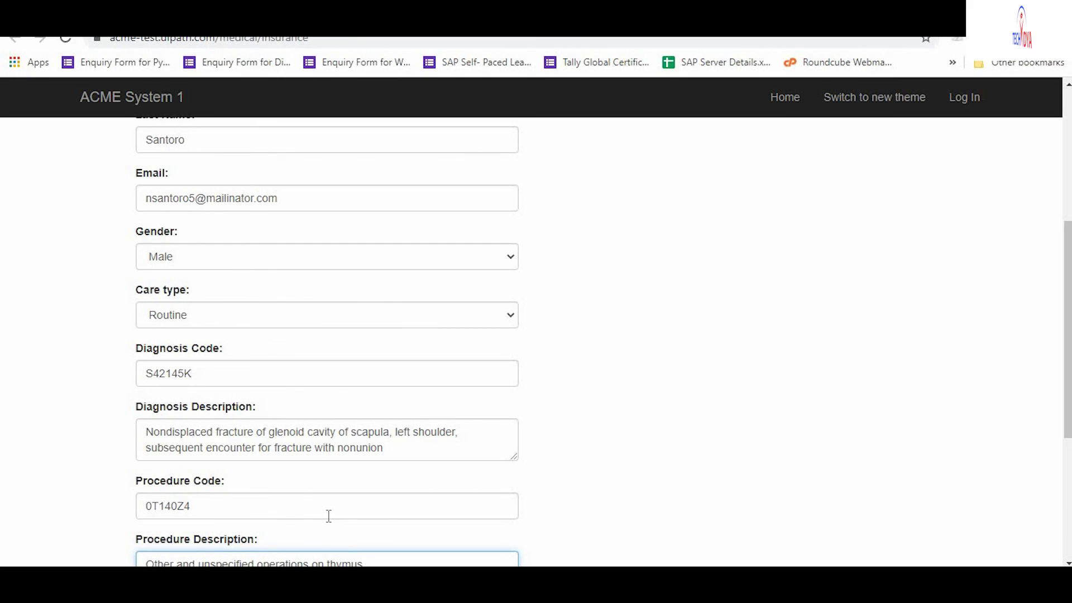
pyautogui.press('Tab')
pyautogui.write('Potassium Chloride ')
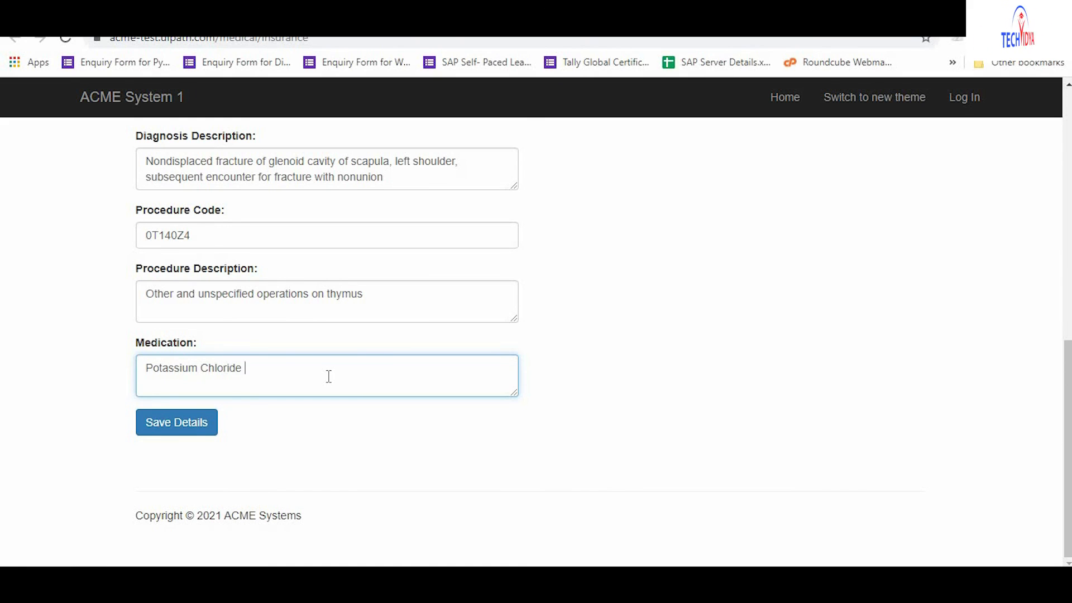
pyautogui.write('and Dextrose Monohydrate')
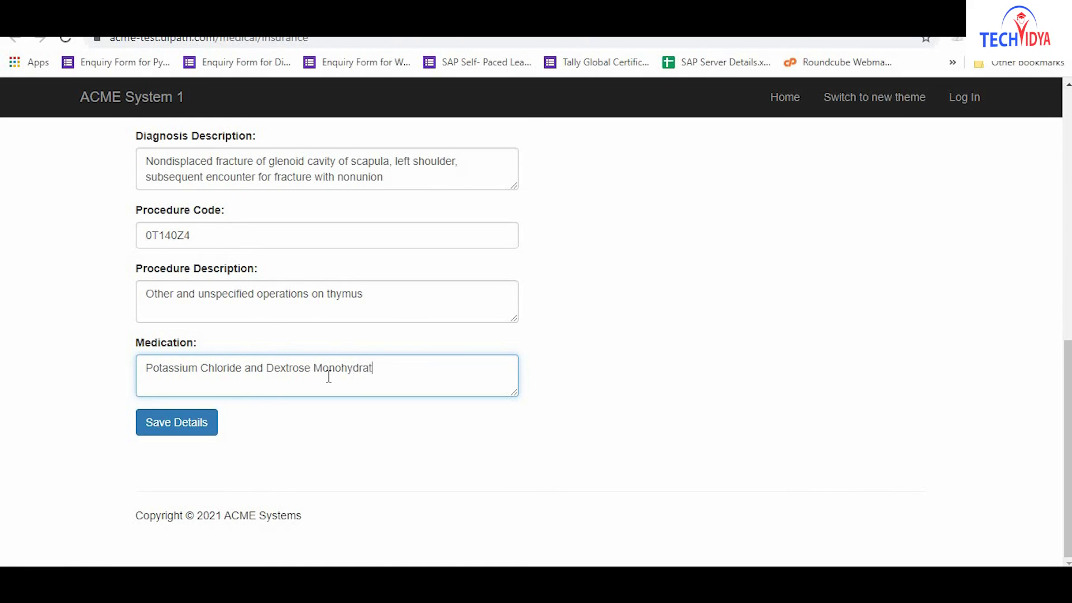
pyautogui.click(177, 429)
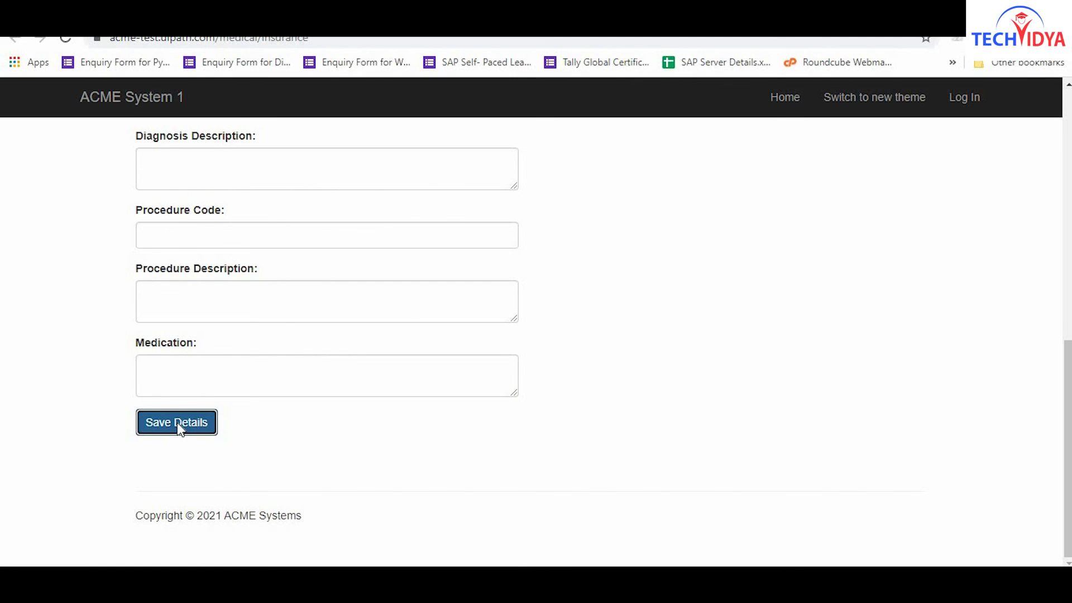
# Enter the patient's social number, first name, last name and e-mail address.
pyautogui.scroll(7, 179, 431)
pyautogui.click(328, 320)
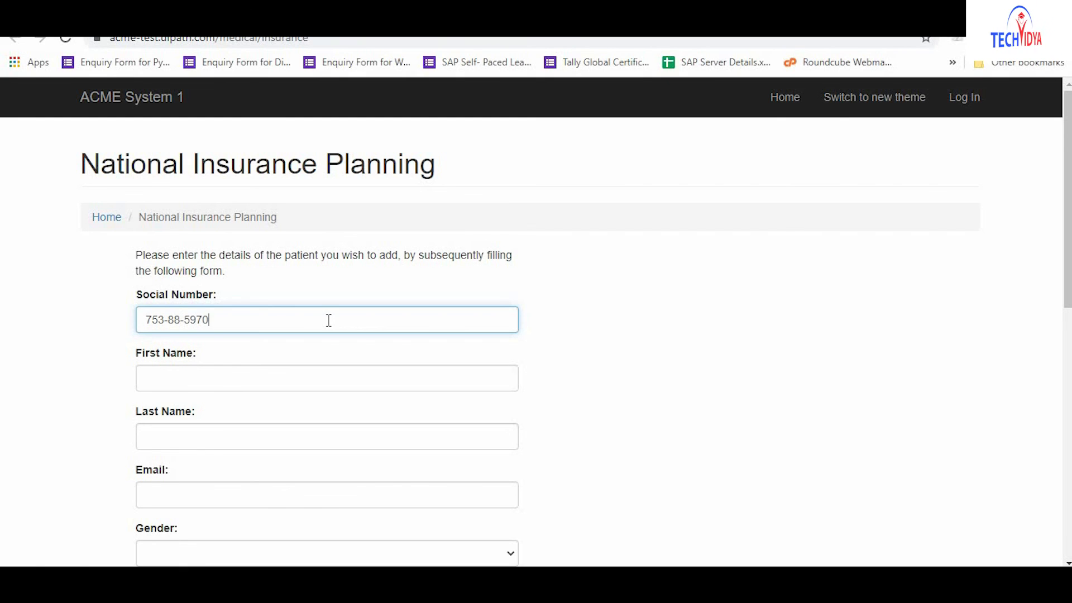
pyautogui.click(328, 378)
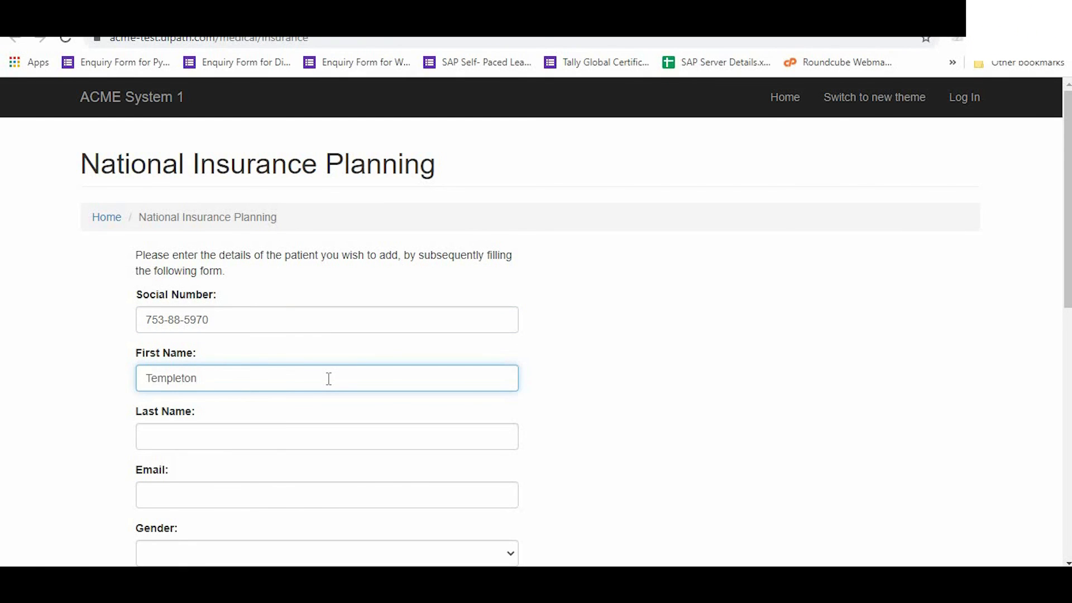
pyautogui.press('Tab')
pyautogui.click(328, 496)
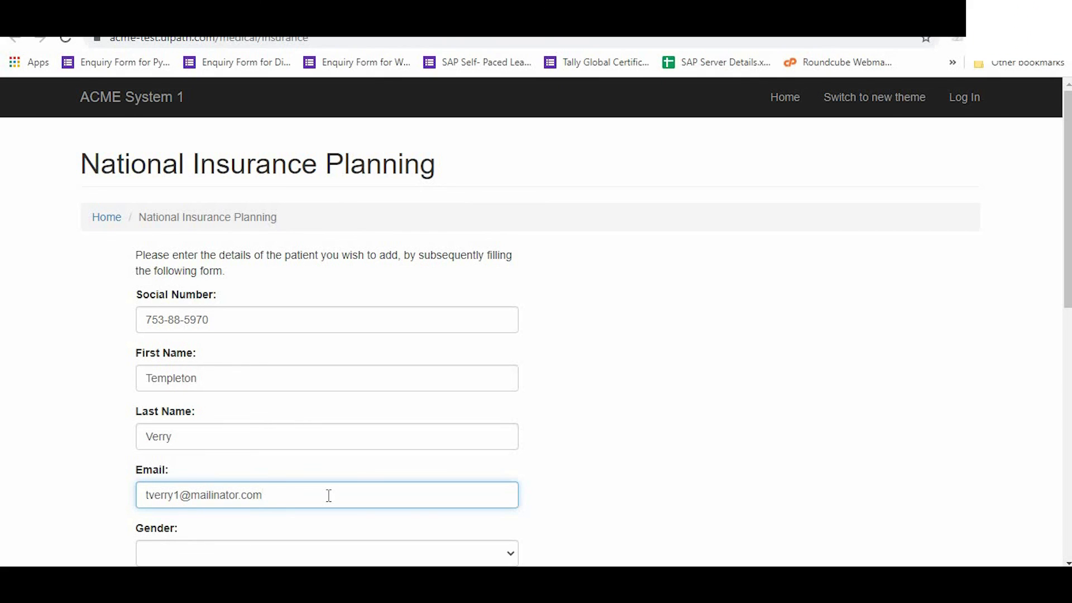
# Choose Male and Emergency care, and enter diagnosis W07XXXS 'Fall from chair, sequela'.
pyautogui.press('Tab')
pyautogui.press('m')
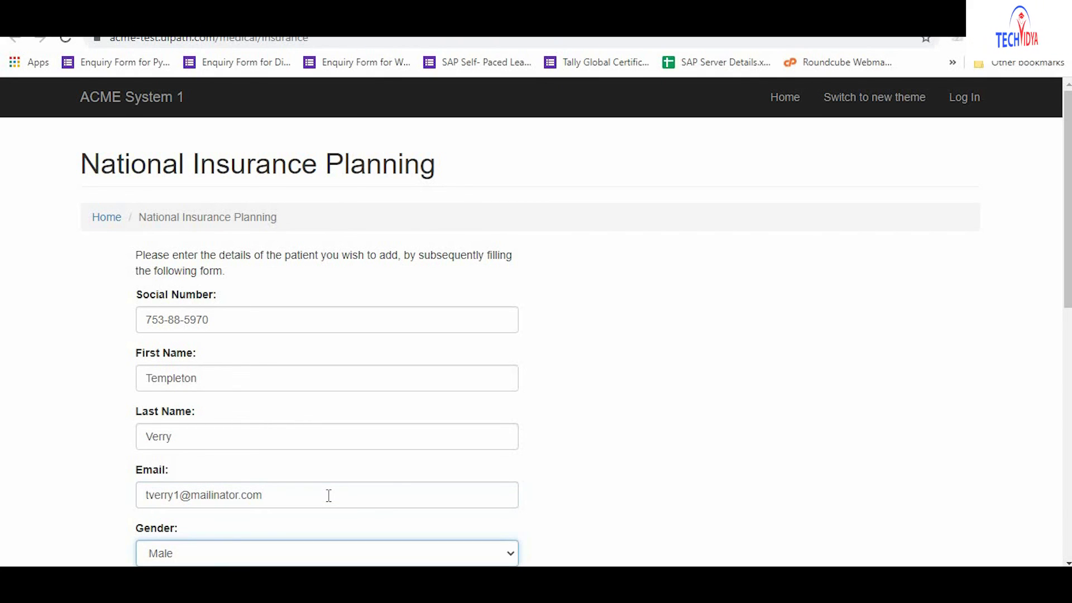
pyautogui.scroll(-5, 329, 495)
pyautogui.press('Tab')
pyautogui.press('e')
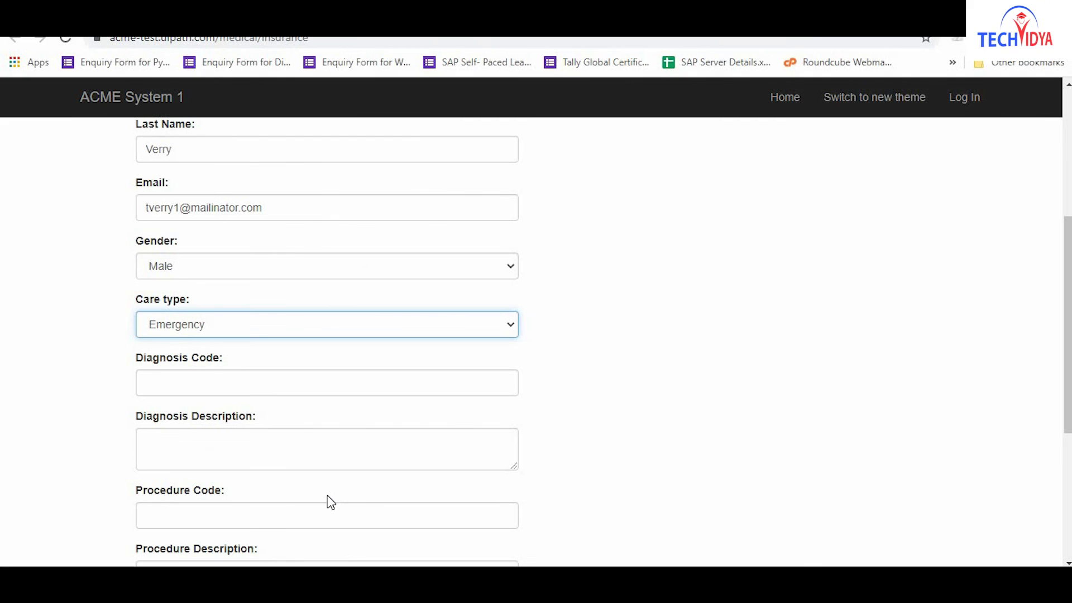
pyautogui.press('Tab')
pyautogui.write('W07XXXS')
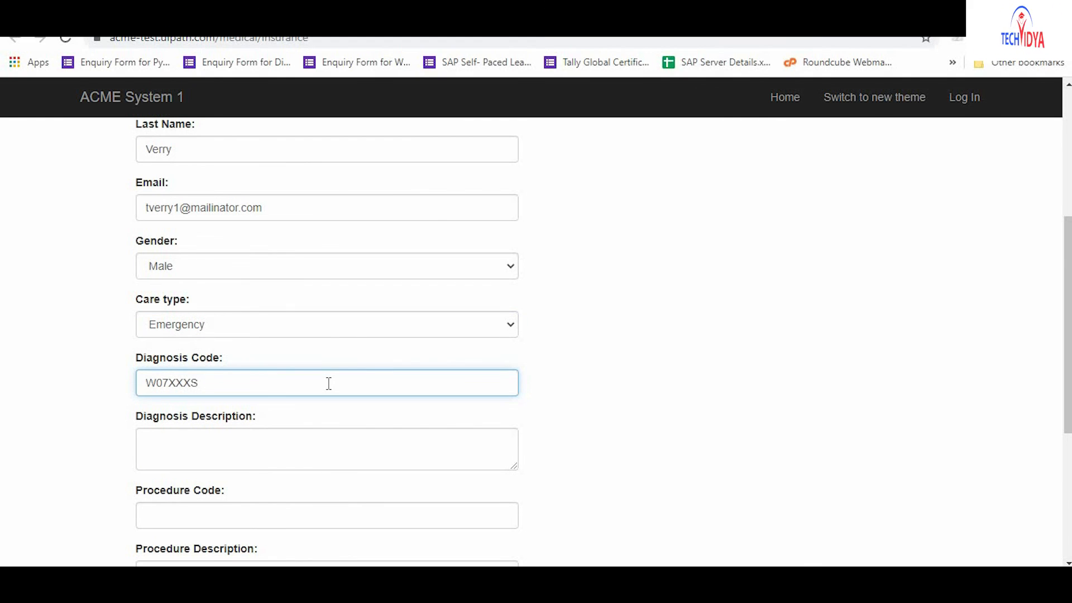
pyautogui.press('Tab')
pyautogui.write('Fall from chair, sequela')
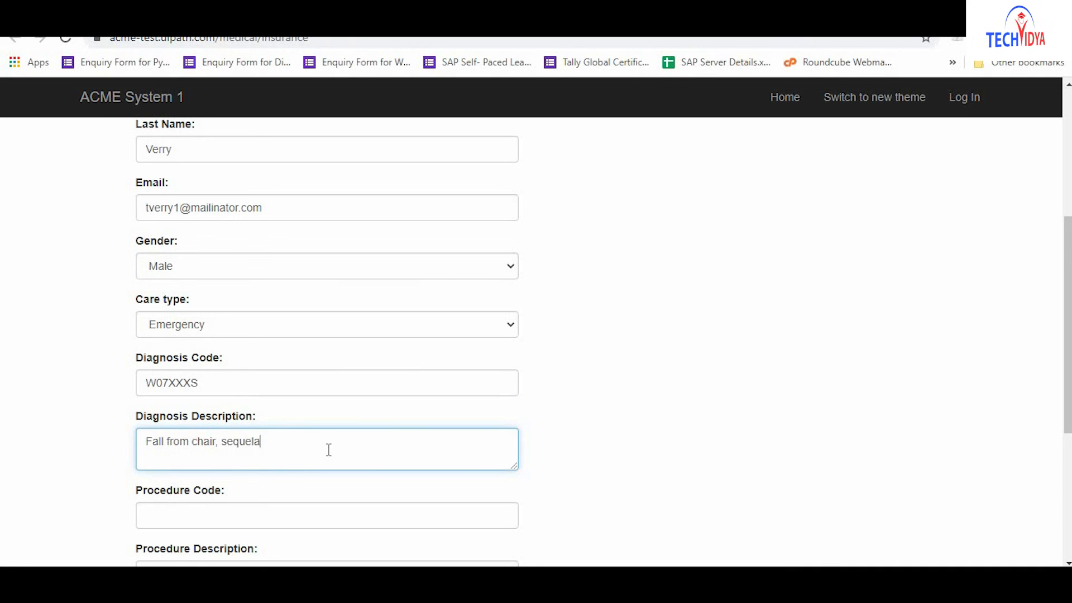
# Enter procedure 05V63DZ 'Other heart revascularization', Metoclopramide Hydrochloride, then save.
pyautogui.press('Tab')
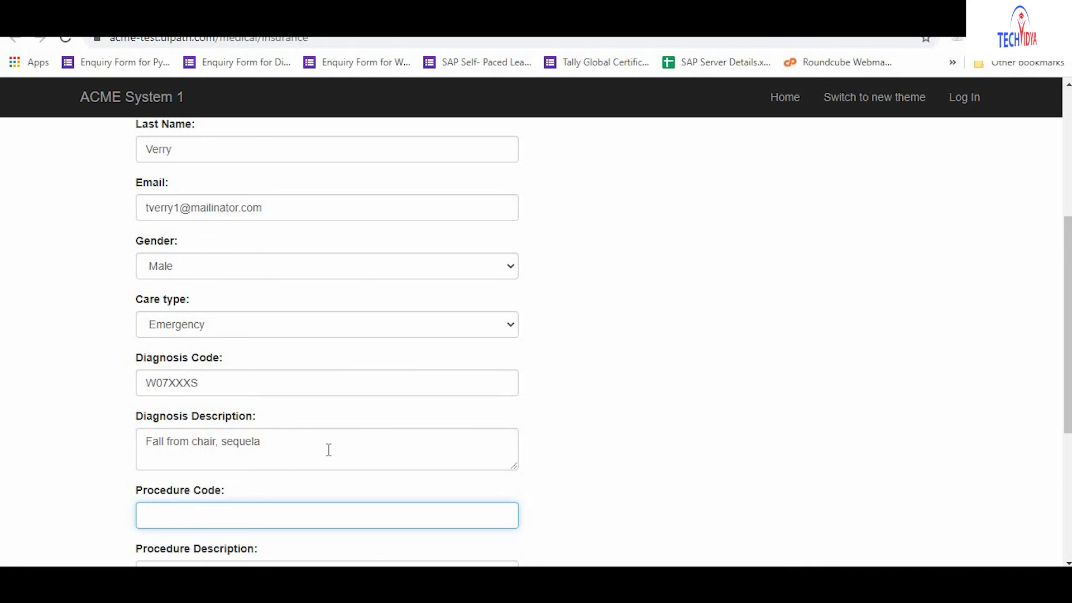
pyautogui.write('05V63DZ')
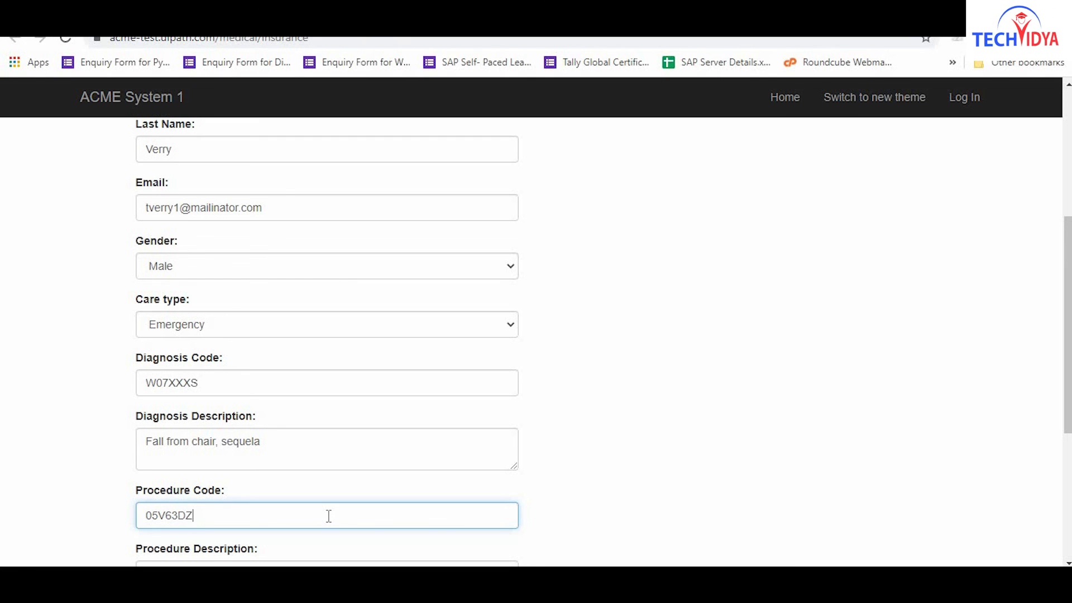
pyautogui.press('Tab')
pyautogui.write('Other heart revascularization')
pyautogui.press('Tab')
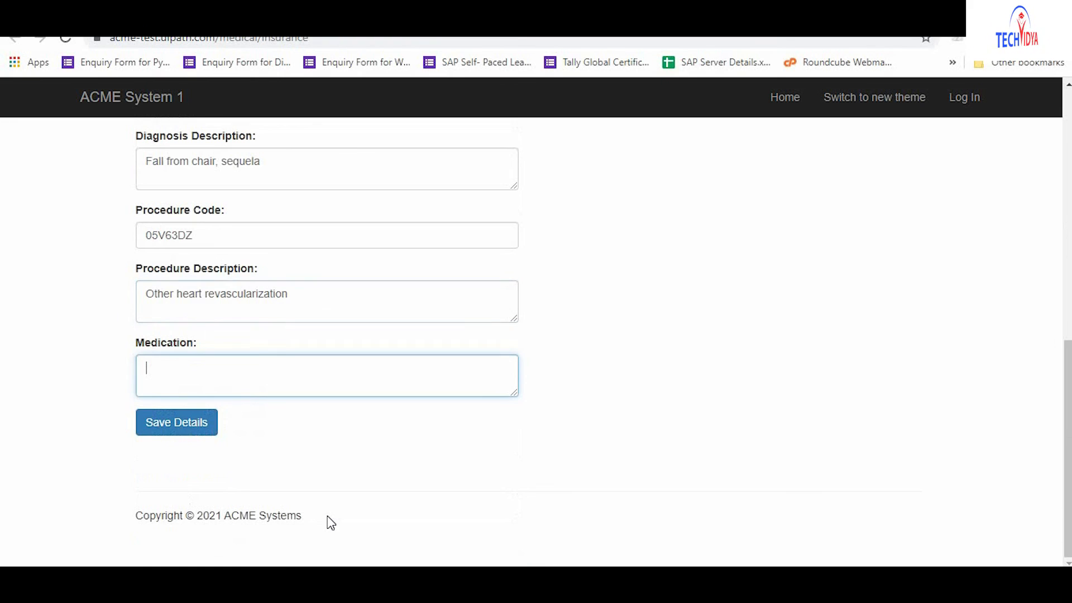
pyautogui.write('Metoclop')
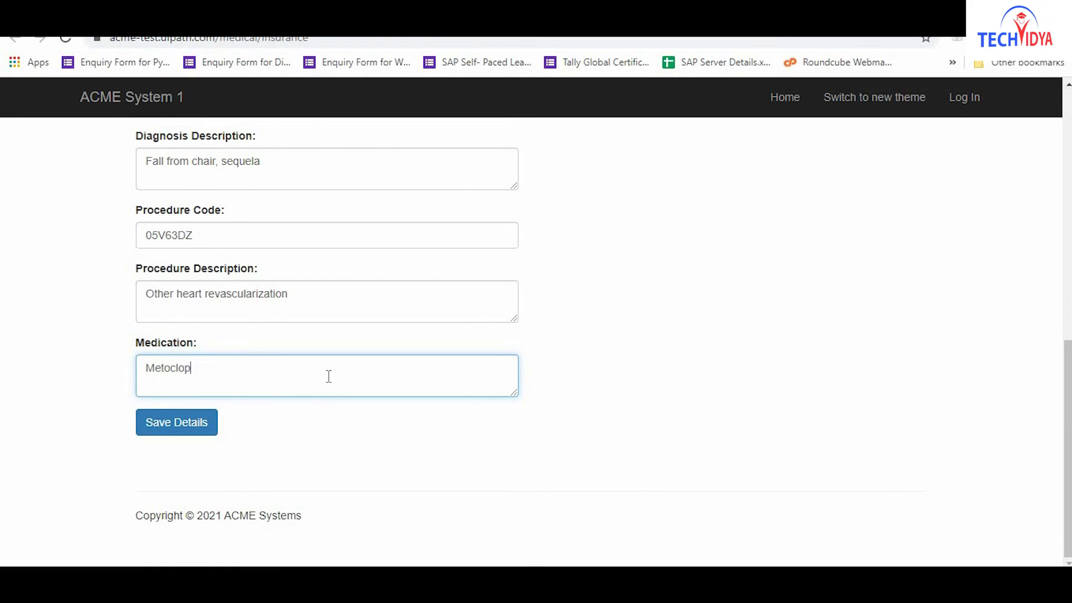
pyautogui.write('ramide Hydrochloride')
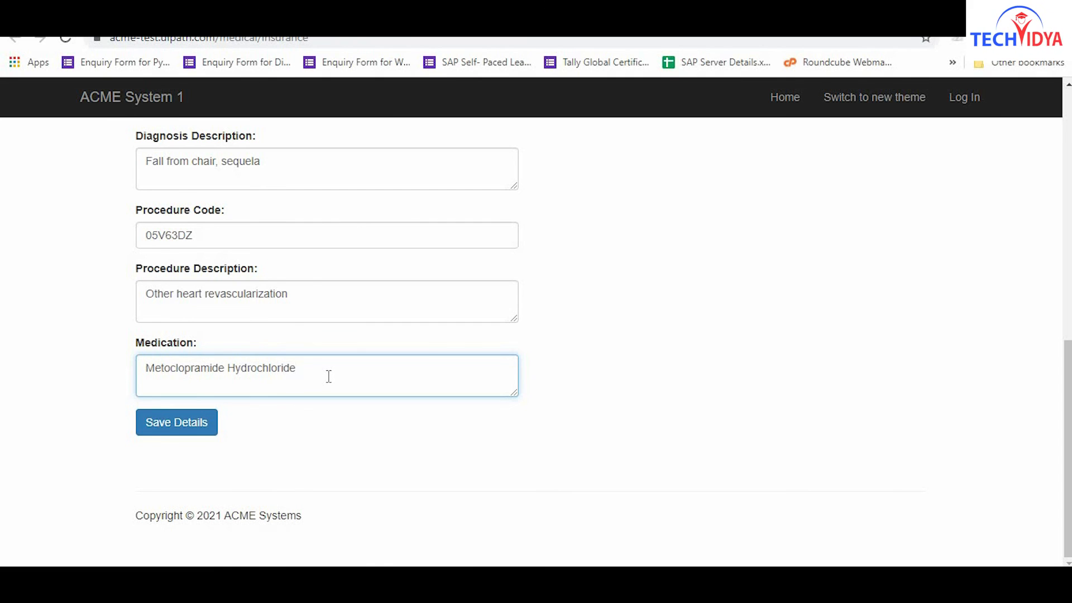
pyautogui.click(177, 430)
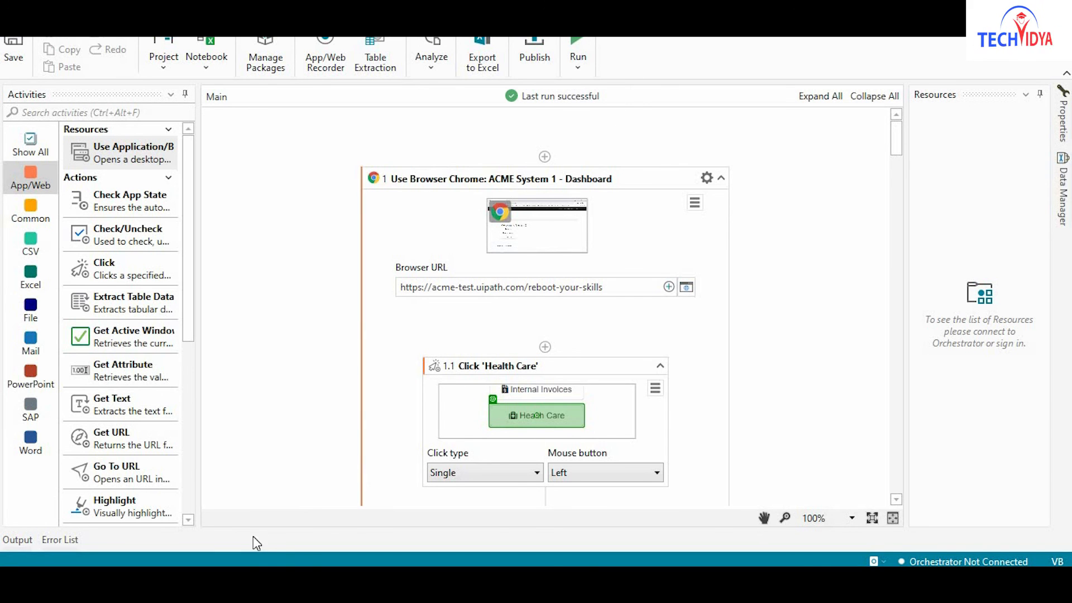
# Minimize all windows with Win+D to show the desktop.
pyautogui.press('super+d')
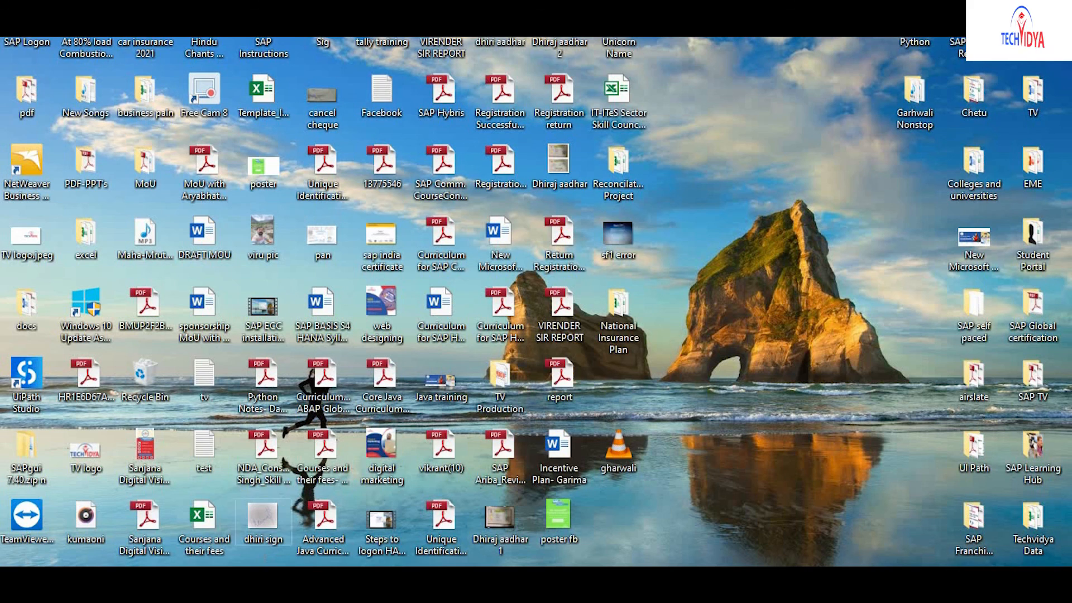
# Open the National Insurance Plan folder and the Treatment Report_template file.
pyautogui.doubleClick(629, 309)
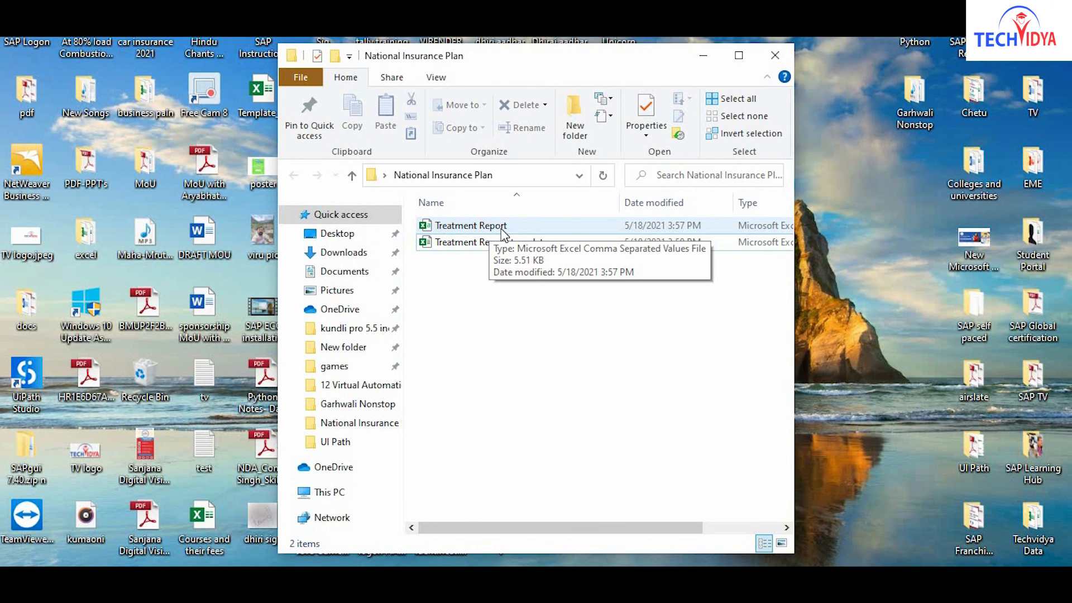
pyautogui.click(465, 242)
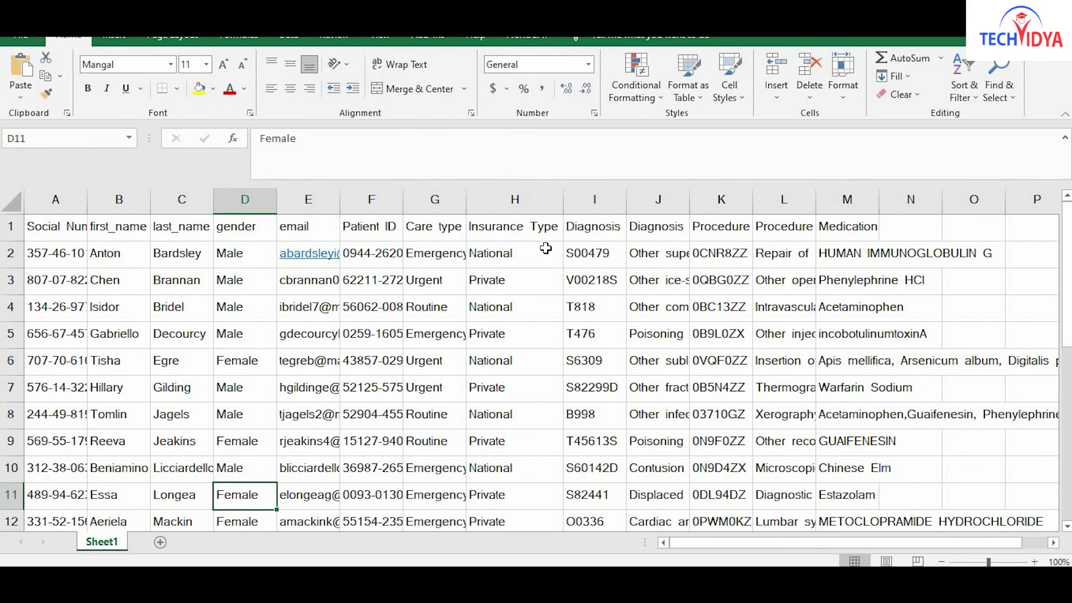
# Review Insurance Type values from H2 down to row 24, then close Excel and the folder.
pyautogui.click(522, 252)
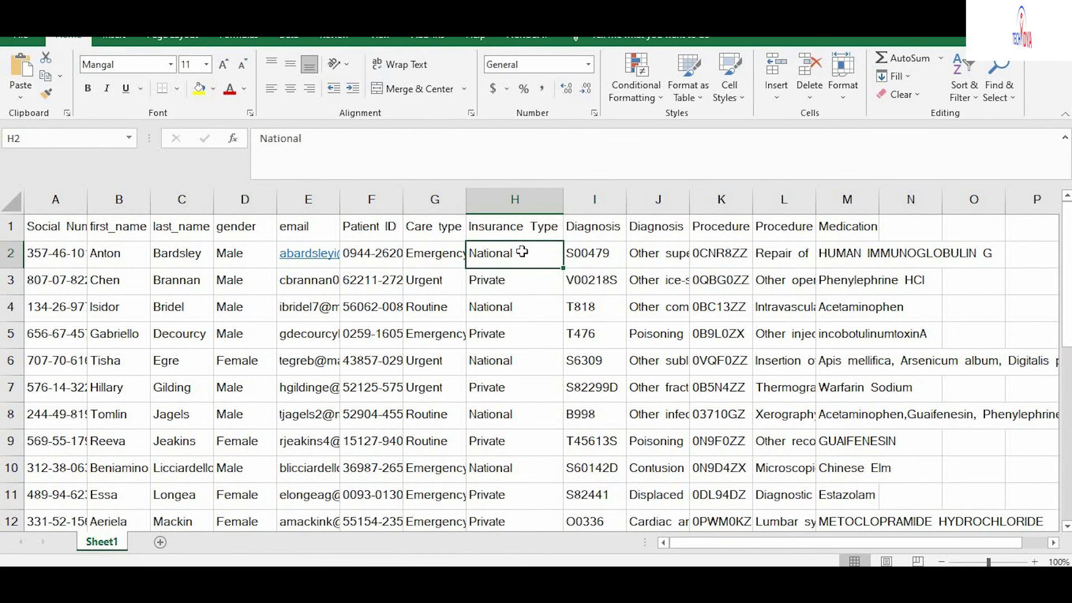
pyautogui.press('Down')
pyautogui.press('Down')
pyautogui.press('Down')
pyautogui.press('Down')
pyautogui.press('Down')
pyautogui.press('Up')
pyautogui.press('Up')
pyautogui.press('Up')
pyautogui.press('Up')
pyautogui.press('Up')
pyautogui.press('Down')
pyautogui.press('Down')
pyautogui.press('Down')
pyautogui.press('Down')
pyautogui.press('Down')
pyautogui.press('Down')
pyautogui.press('Down')
pyautogui.press('Down')
pyautogui.press('Down')
pyautogui.press('Down')
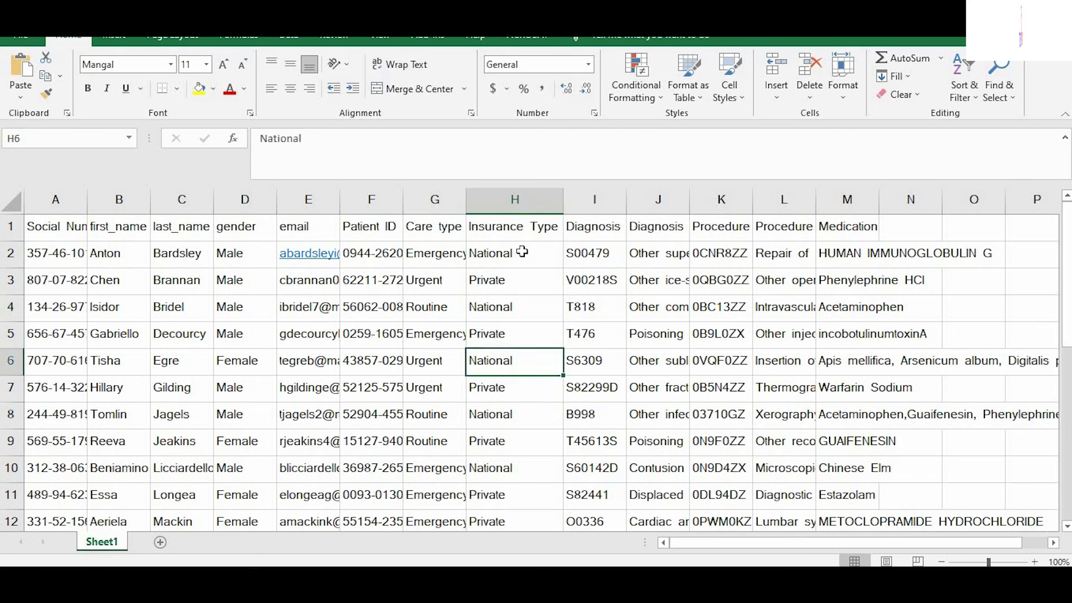
pyautogui.press('Down')
pyautogui.press('Down')
pyautogui.press('Down')
pyautogui.press('Down')
pyautogui.press('Down')
pyautogui.press('Down')
pyautogui.press('Down')
pyautogui.press('Down')
pyautogui.press('Down')
pyautogui.press('Down')
pyautogui.press('Down')
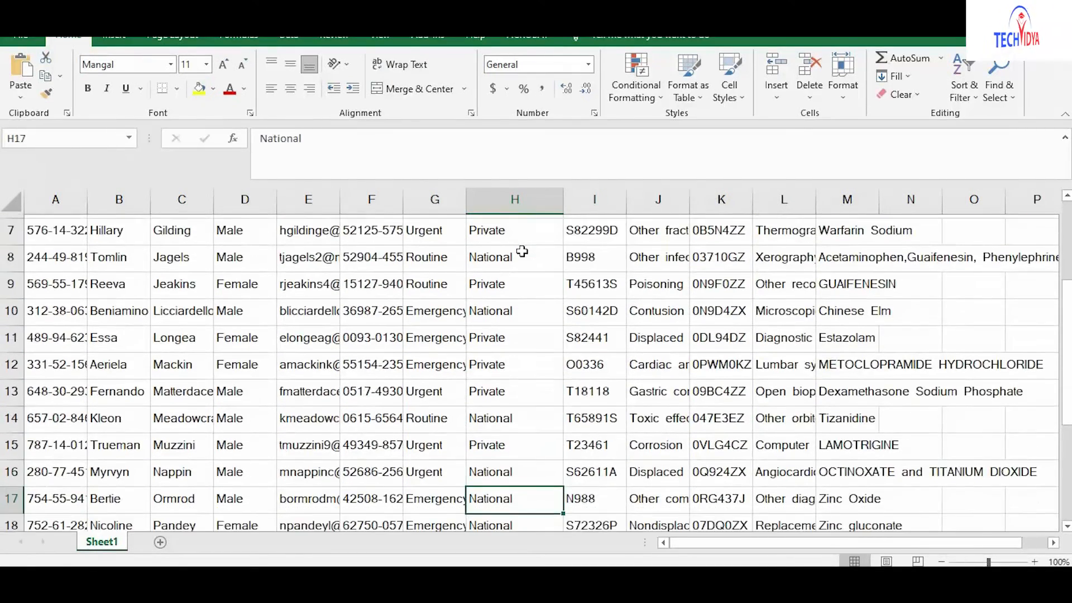
pyautogui.press('Down')
pyautogui.press('Down')
pyautogui.press('Down')
pyautogui.press('Down')
pyautogui.press('Down')
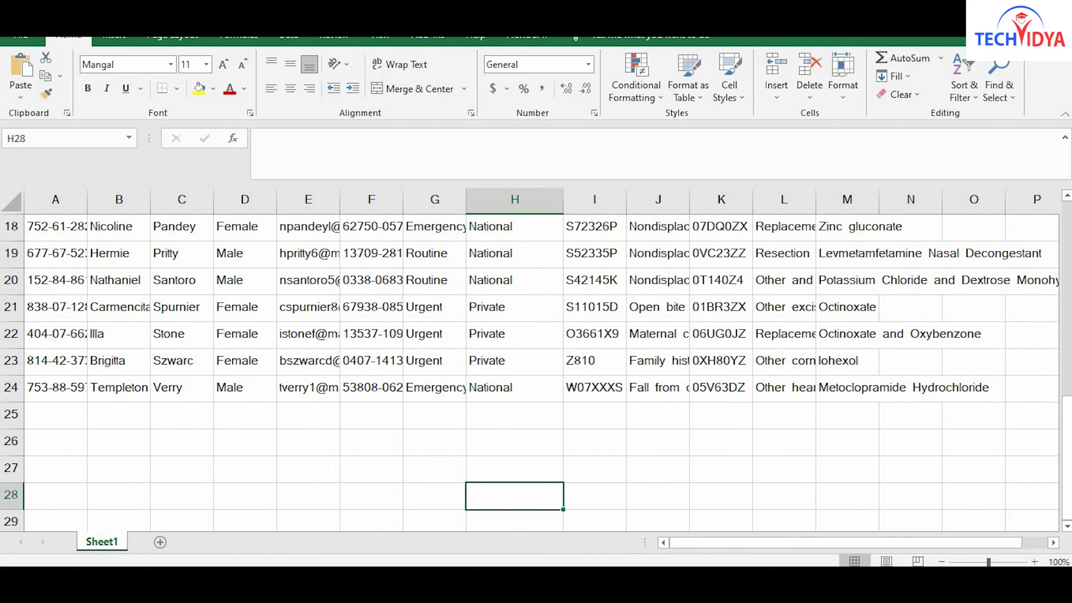
pyautogui.click(1054, 12)
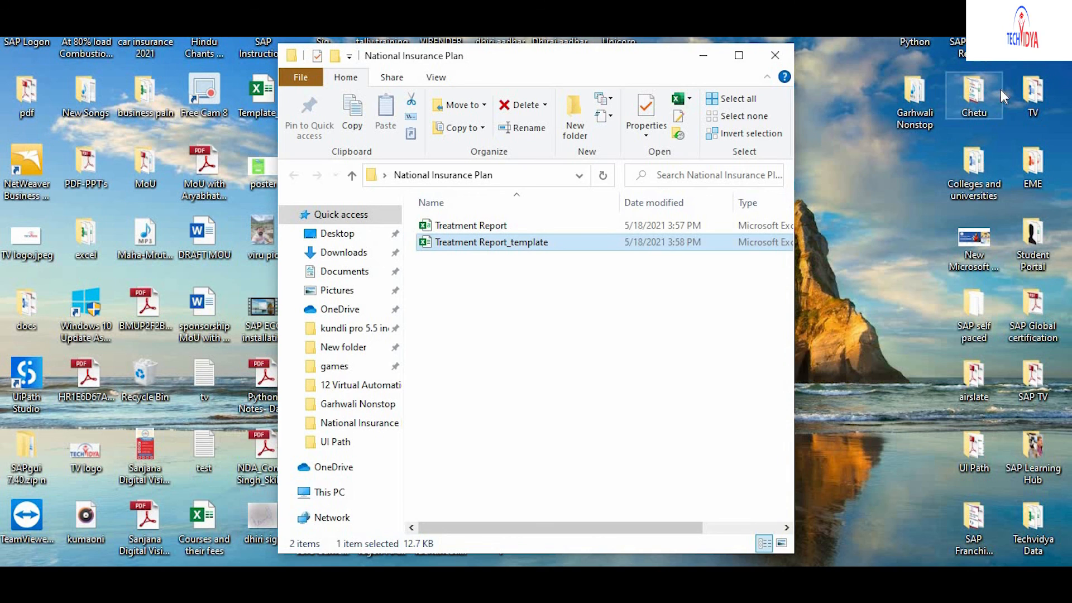
pyautogui.click(781, 60)
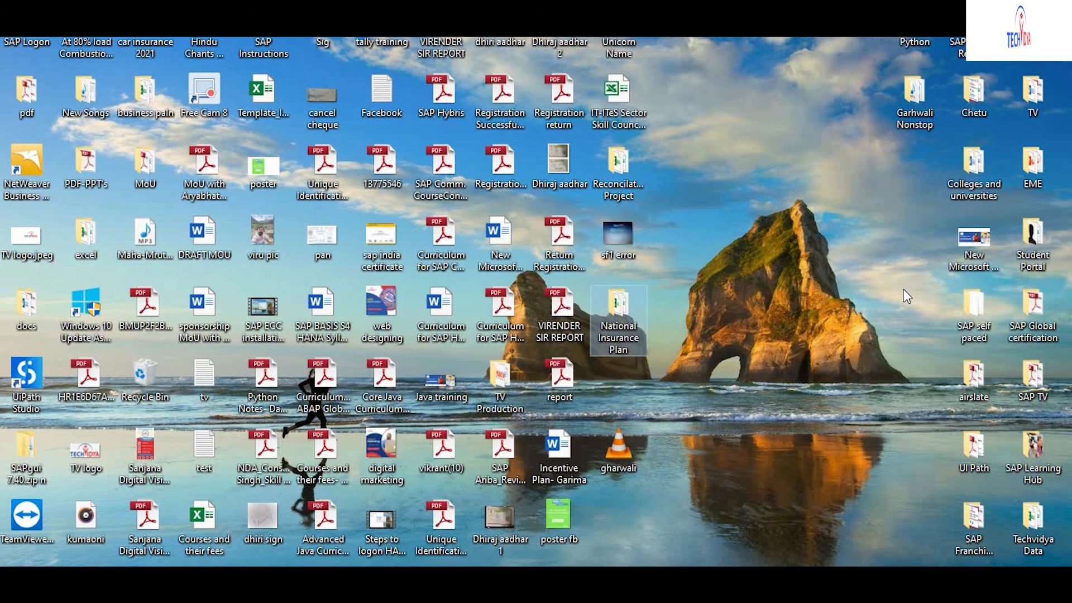